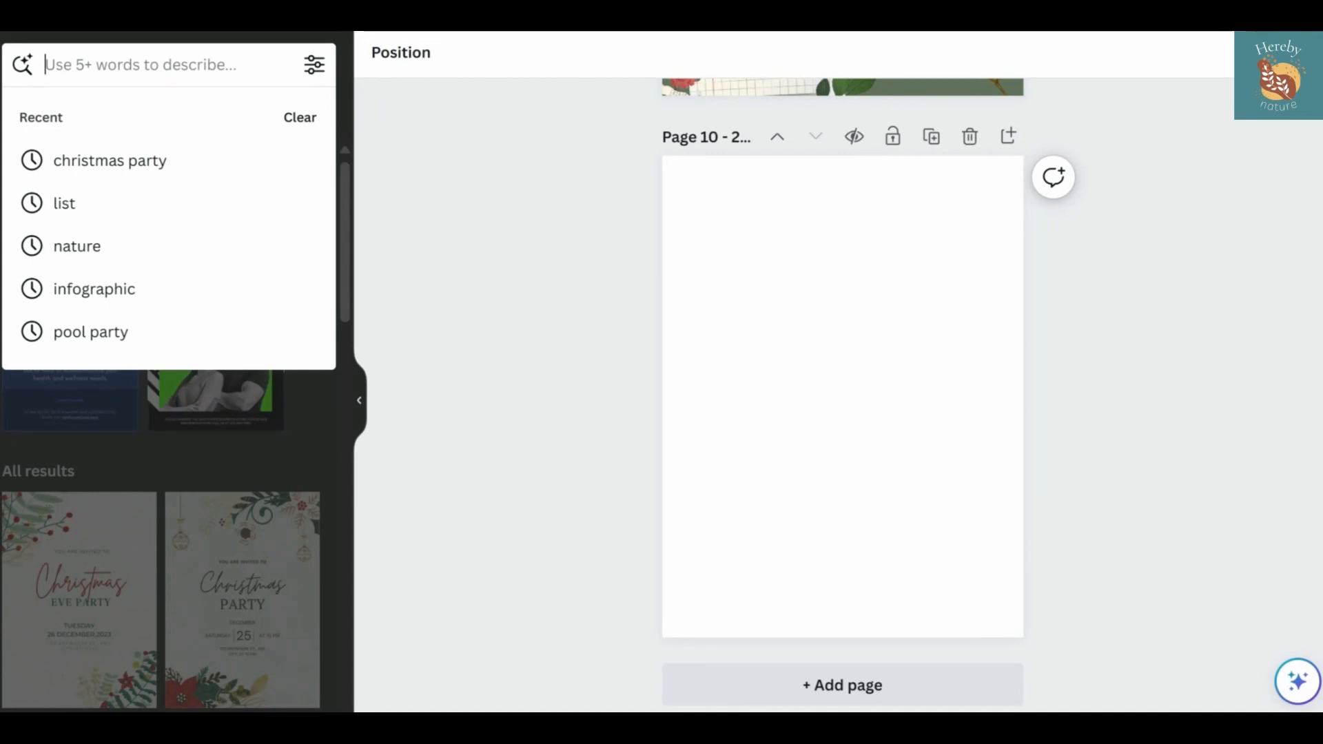
# Search the templates for "mood board" and apply the Beige Earthy My New Year Goals Mood Board Poster to the blank page
pyautogui.write('mood board')
pyautogui.press('Return')
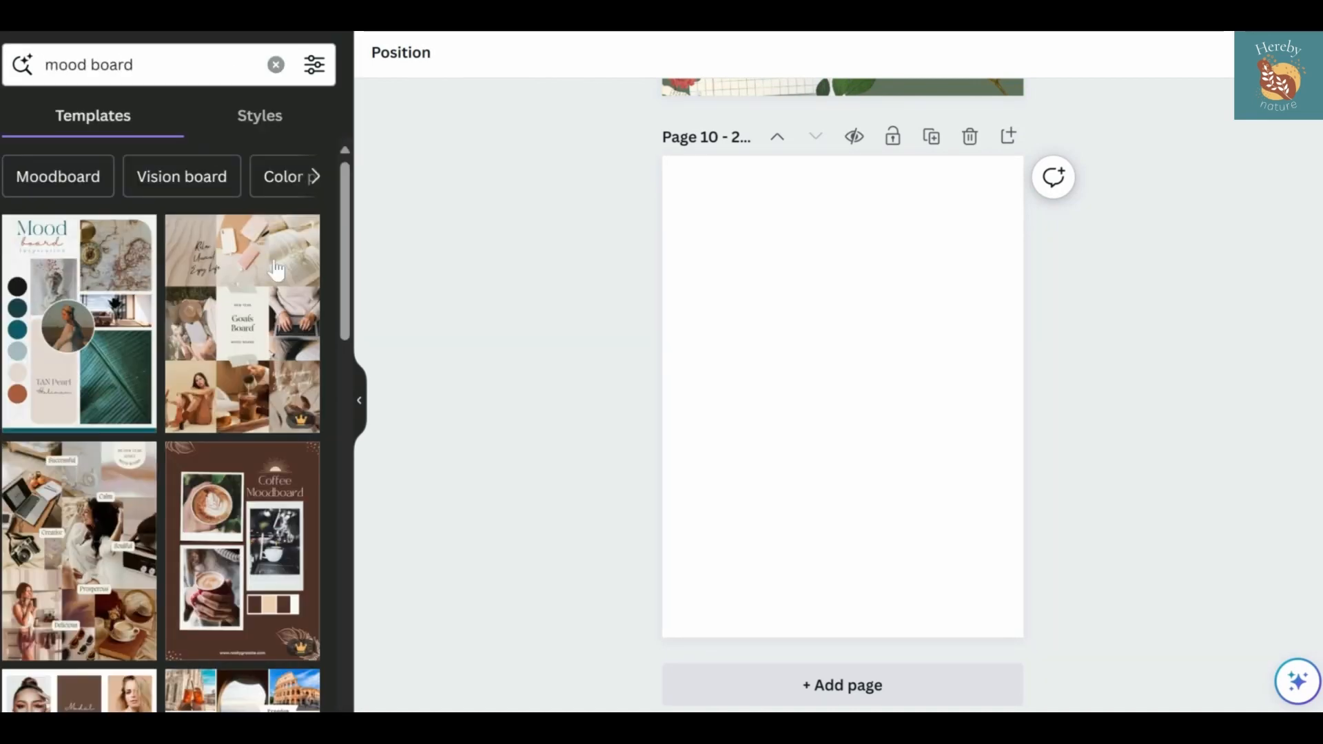
pyautogui.scroll(-2, 222, 454)
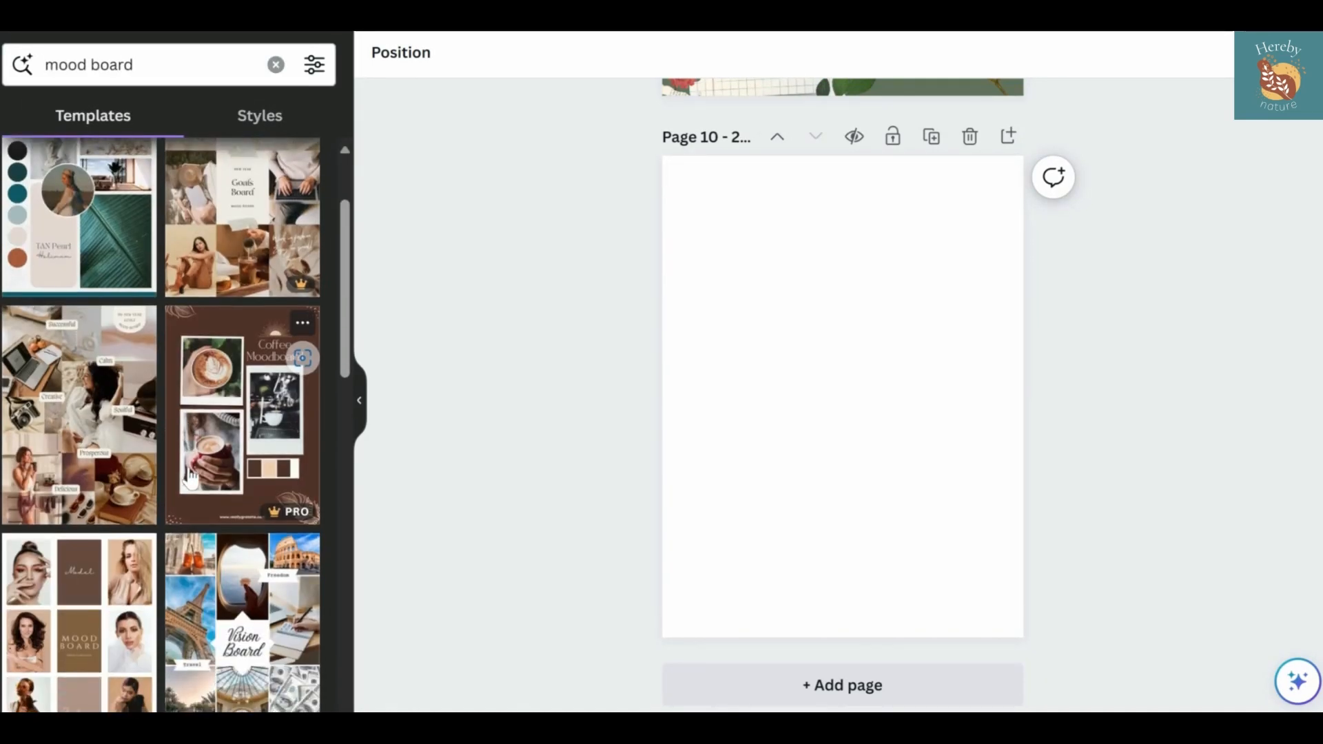
pyautogui.click(126, 429)
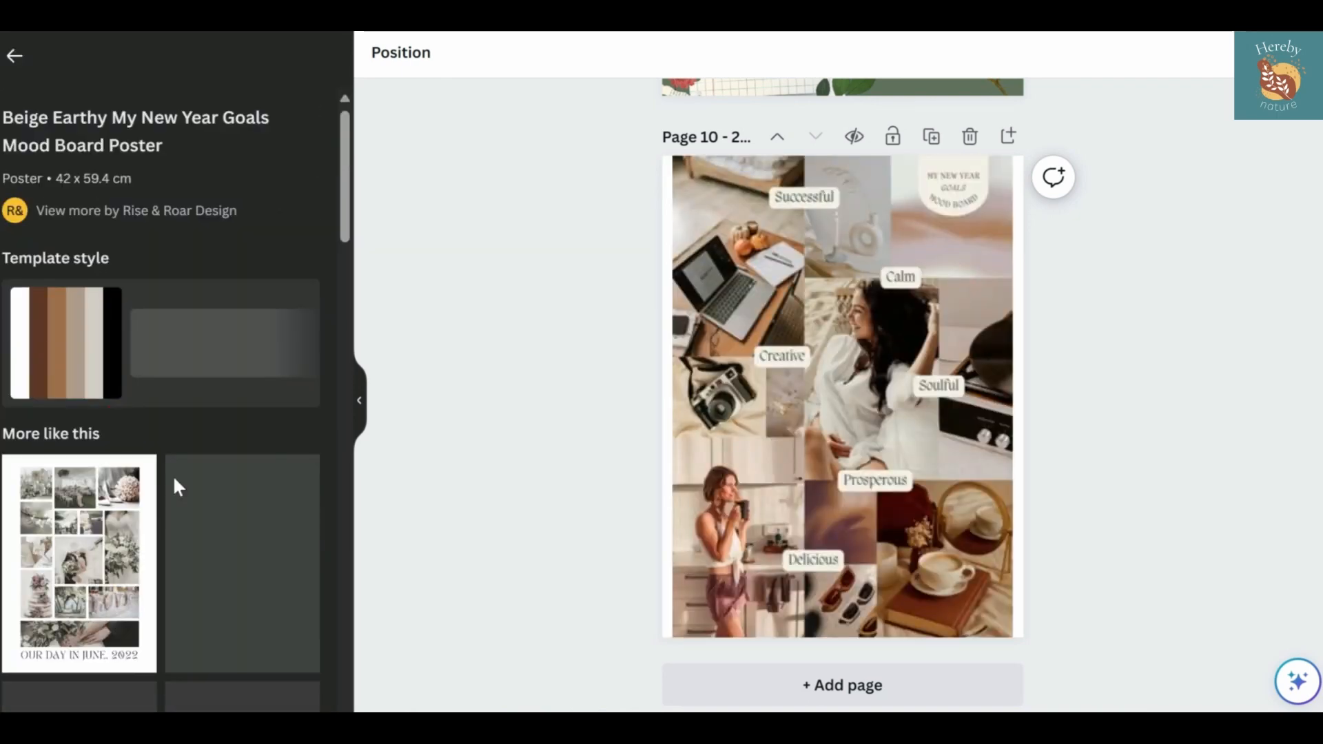
# Replace the page's design with the similar White & Ivory Photo Collage Wedding Photos Poster template
pyautogui.scroll(-2, 173, 477)
pyautogui.scroll(-1, 172, 474)
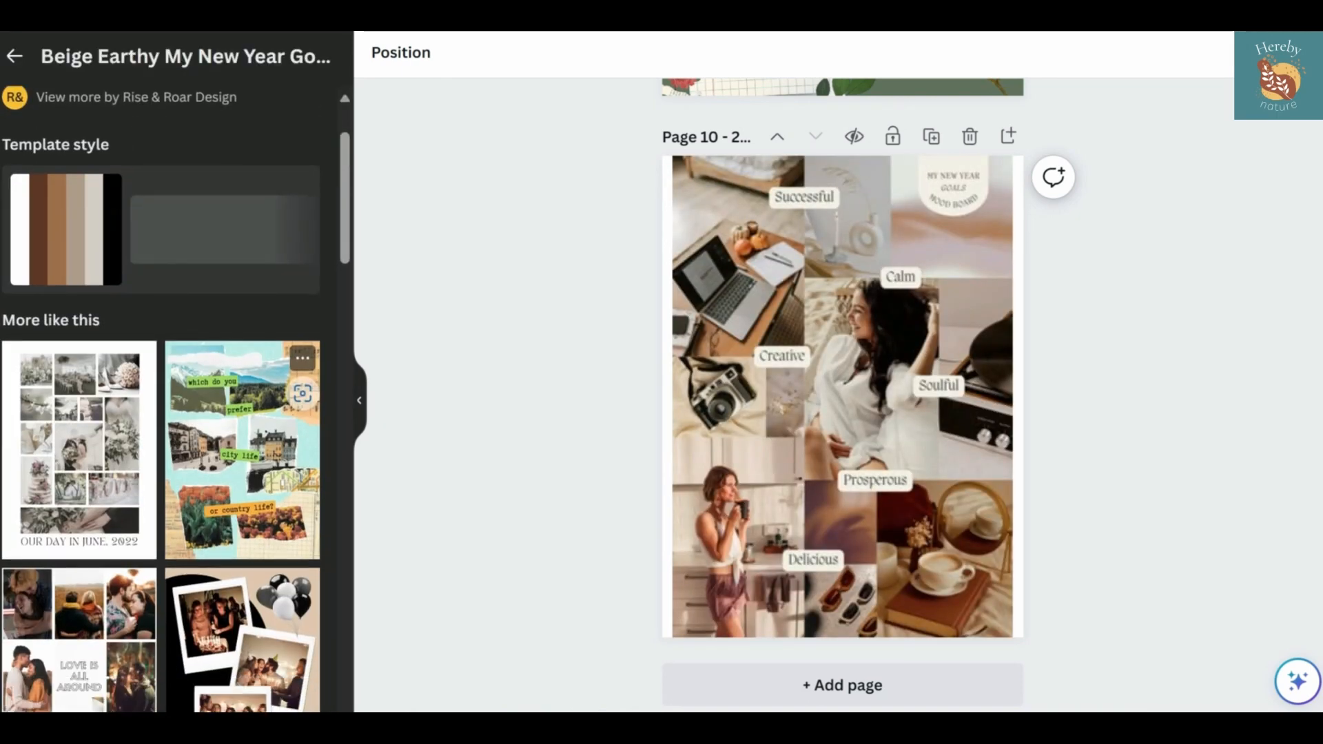
pyautogui.click(109, 476)
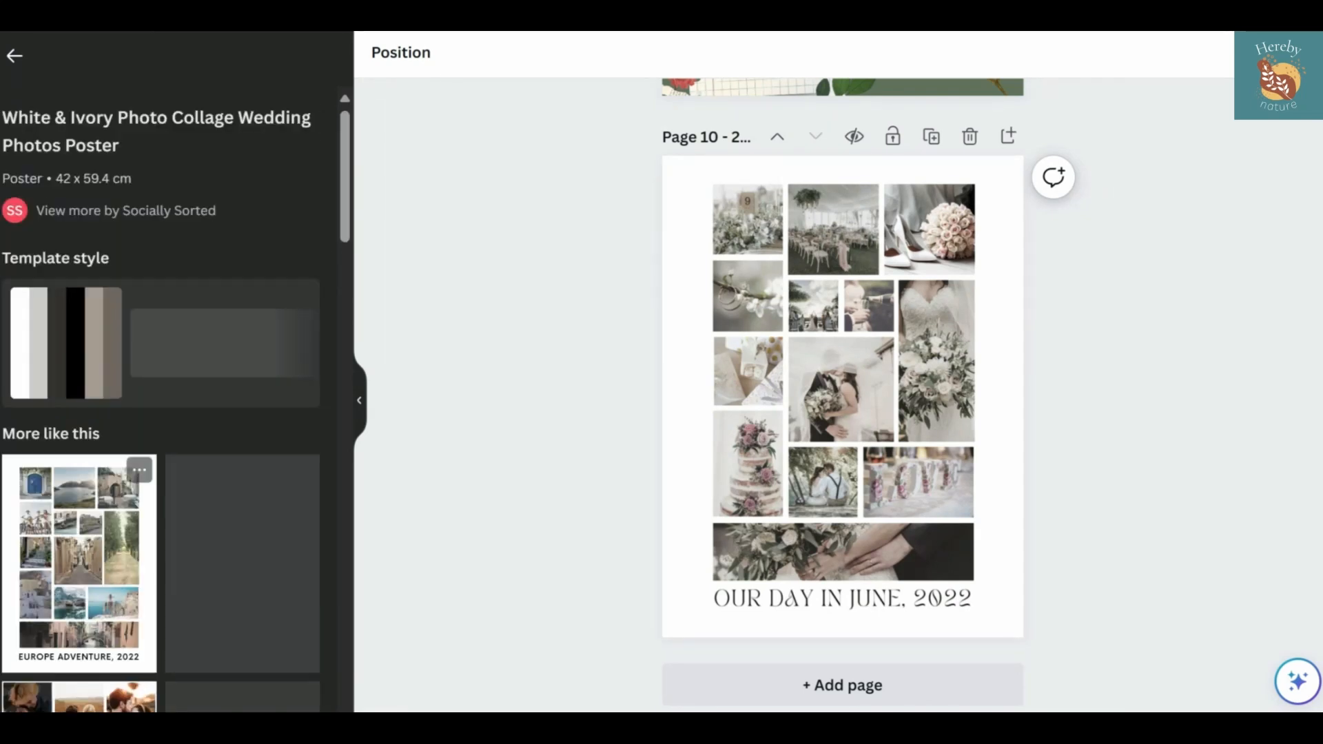
pyautogui.scroll(-10, 83, 482)
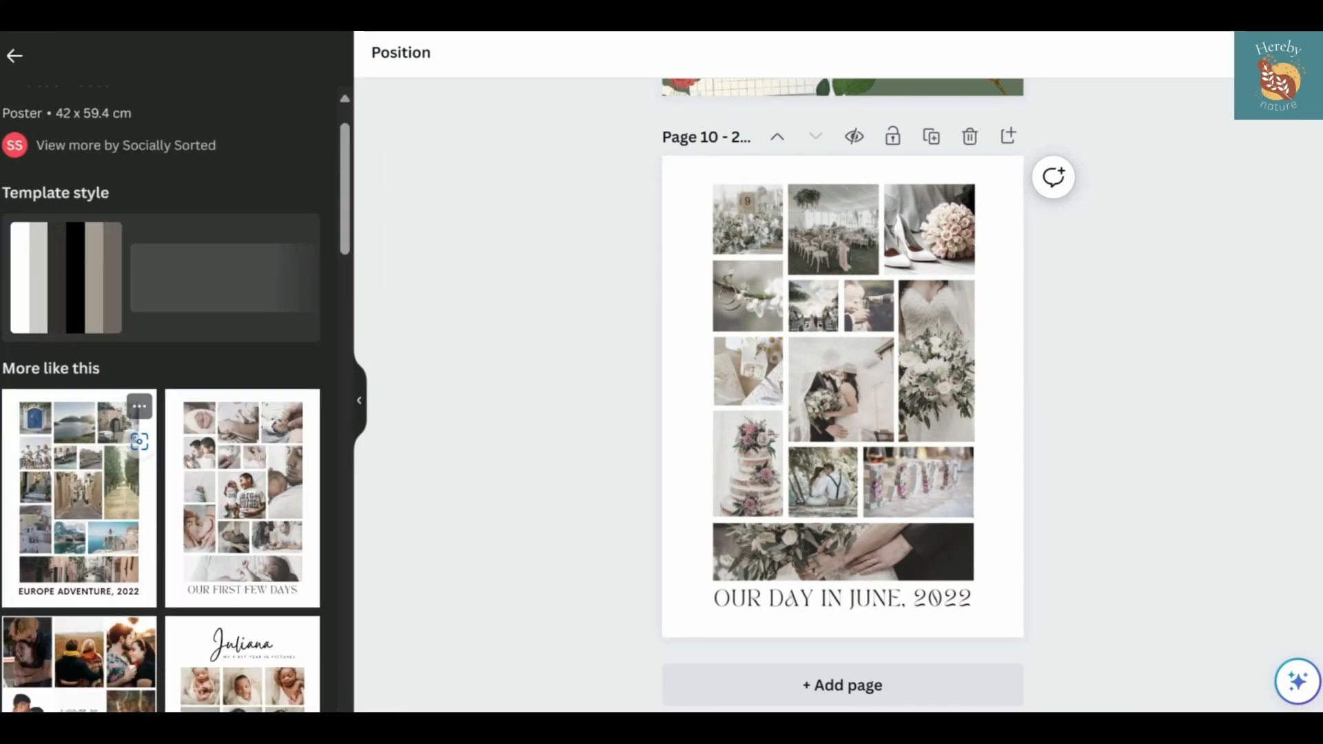
pyautogui.scroll(-5, 104, 476)
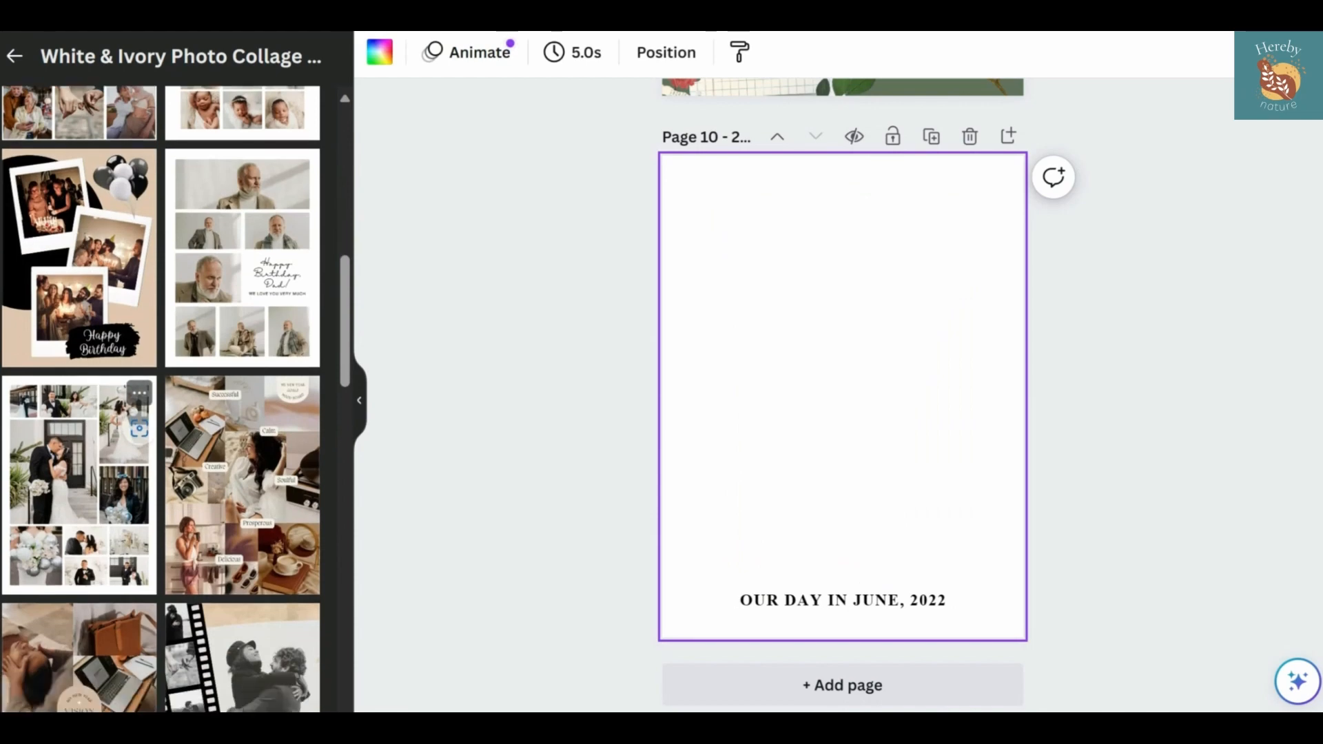
pyautogui.scroll(-10, 244, 524)
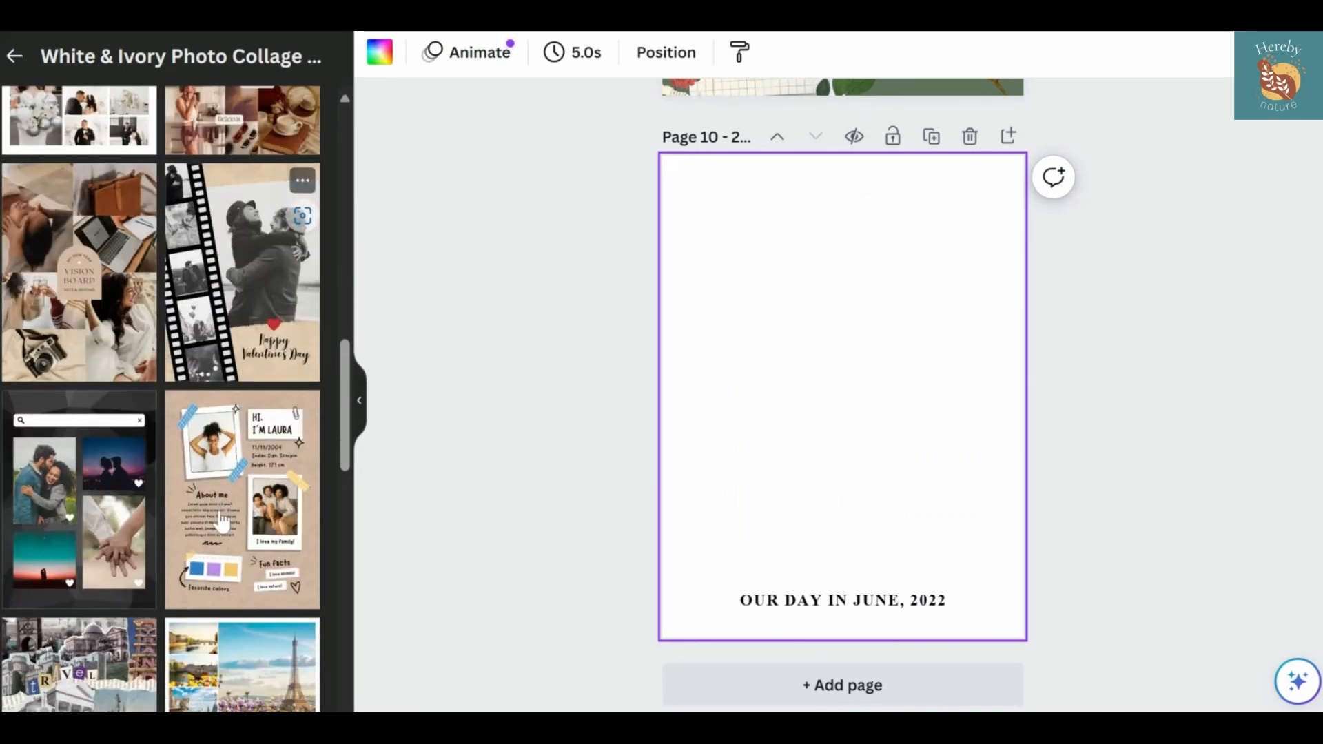
# Change the title beneath the photo collage to "MINIMALIST 2024"
pyautogui.doubleClick(761, 603)
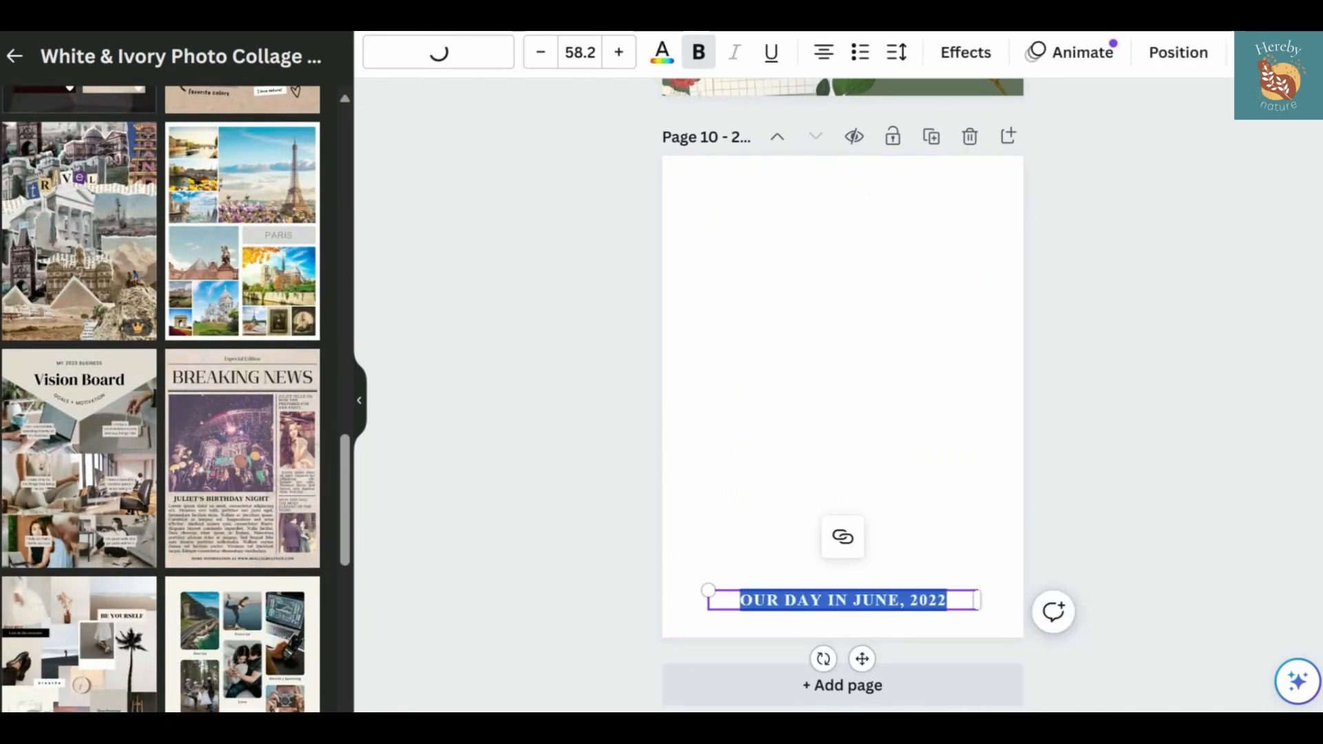
pyautogui.click(618, 530)
pyautogui.click(668, 201)
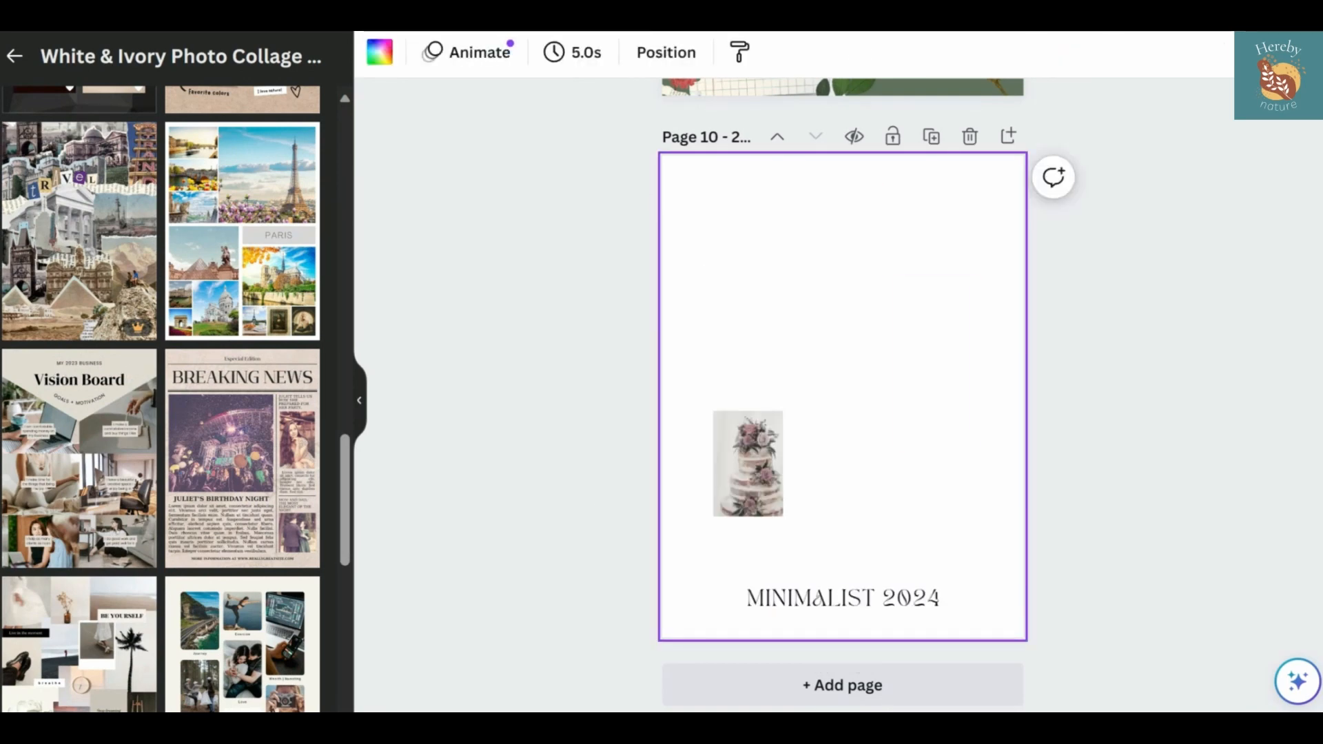
# Find "paper" backgrounds and set the light grey crumpled paper texture as the page background
pyautogui.click(1, 255)
pyautogui.click(103, 65)
pyautogui.click(75, 332)
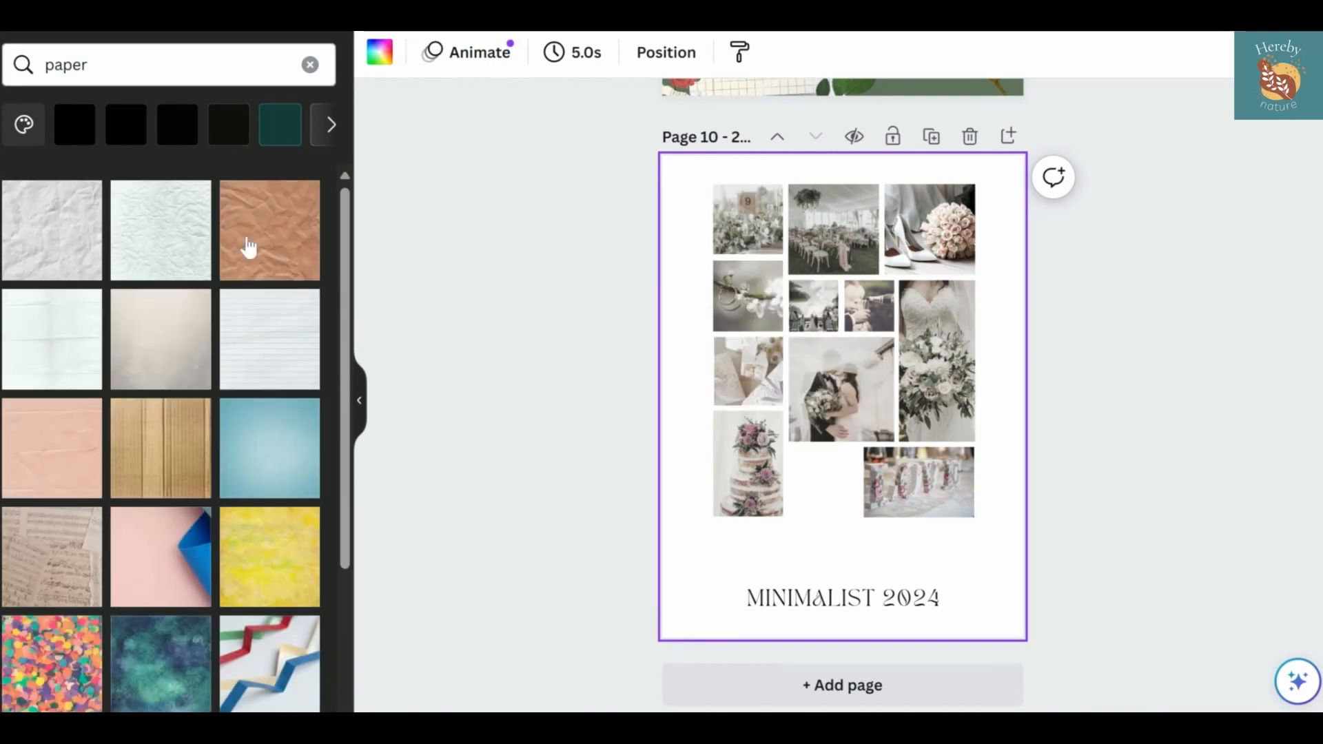
pyautogui.moveTo(456, 217); pyautogui.dragTo(600, 274)
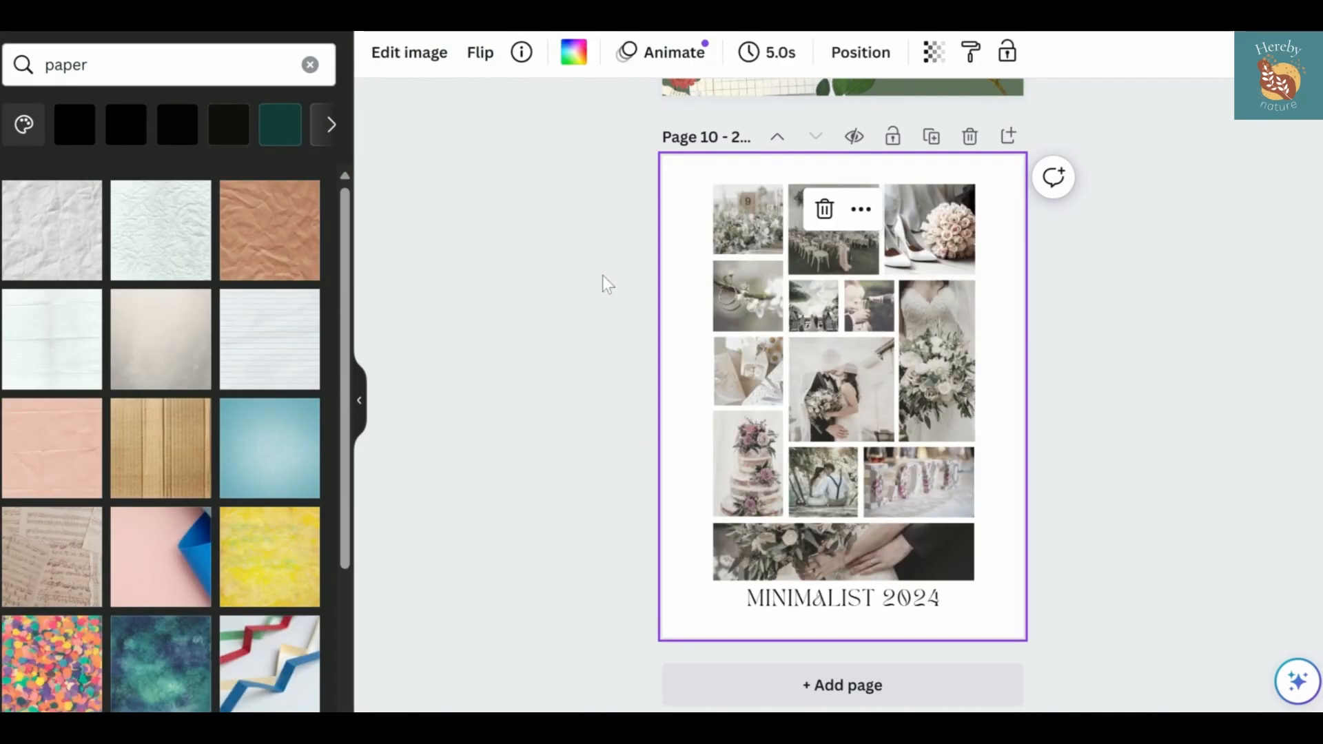
pyautogui.moveTo(79, 207); pyautogui.dragTo(673, 201)
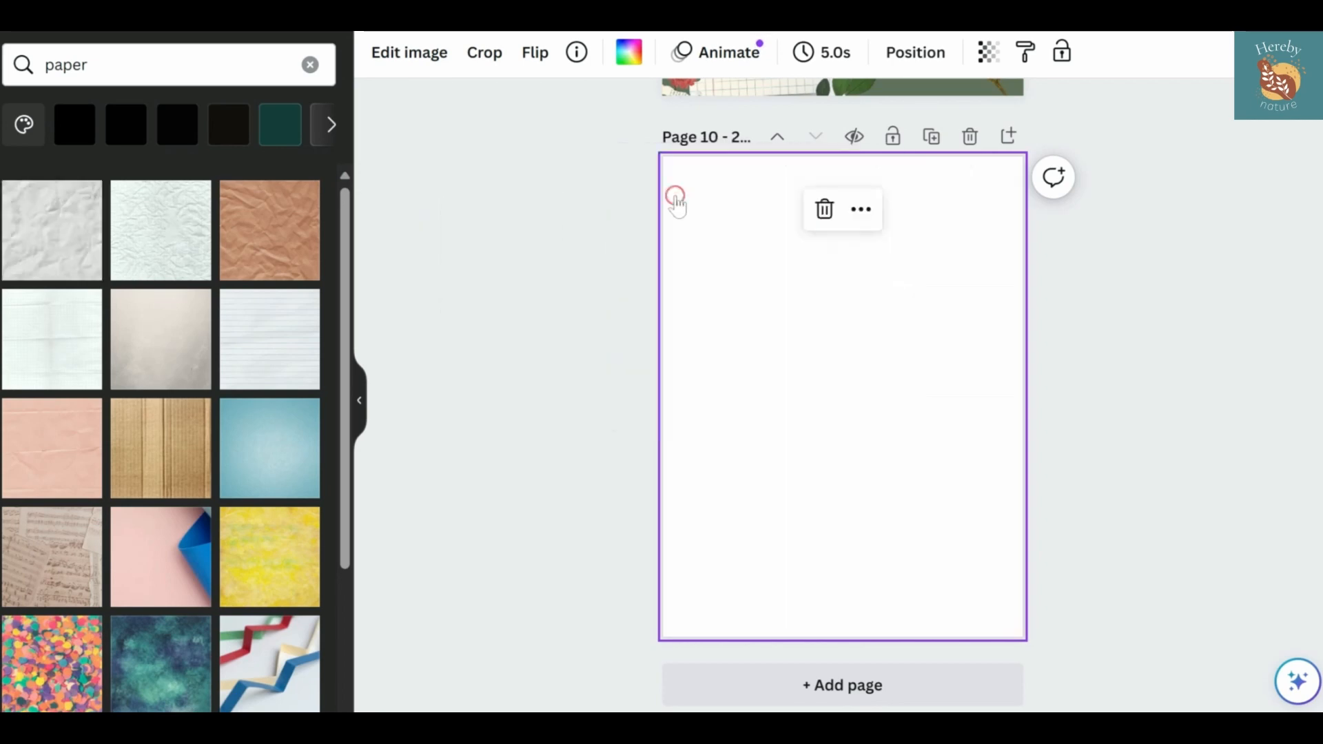
pyautogui.click(564, 385)
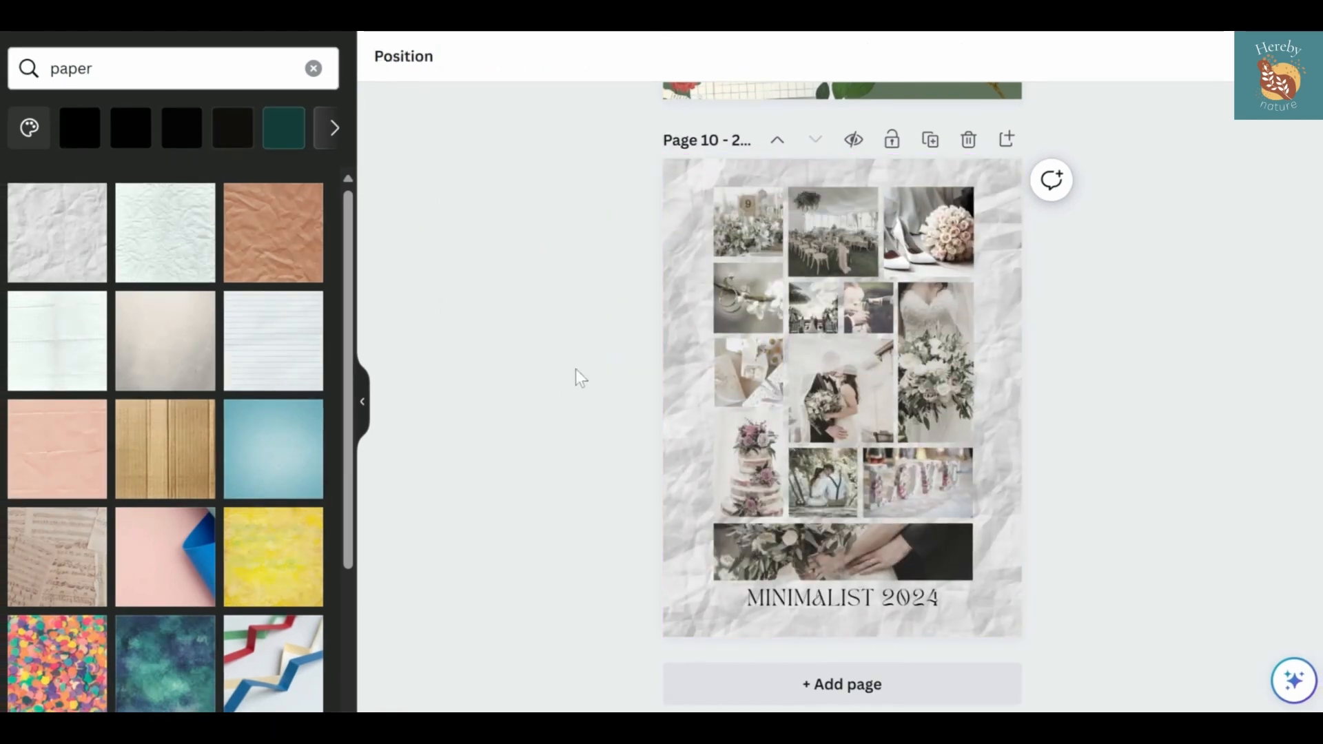
# Clear the element search and open the Pexels free image source from the available apps
pyautogui.click(103, 68)
pyautogui.press('BackSpace')
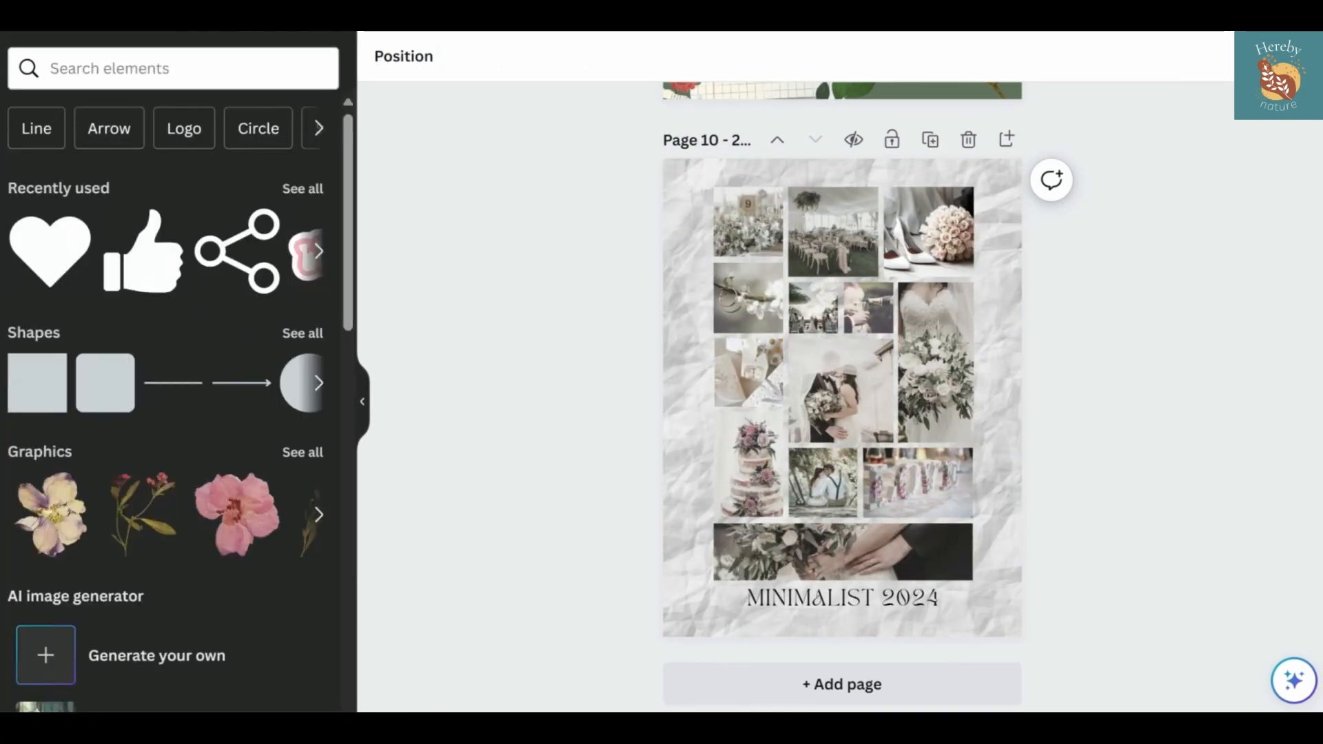
pyautogui.click(2, 592)
pyautogui.scroll(-15, 95, 597)
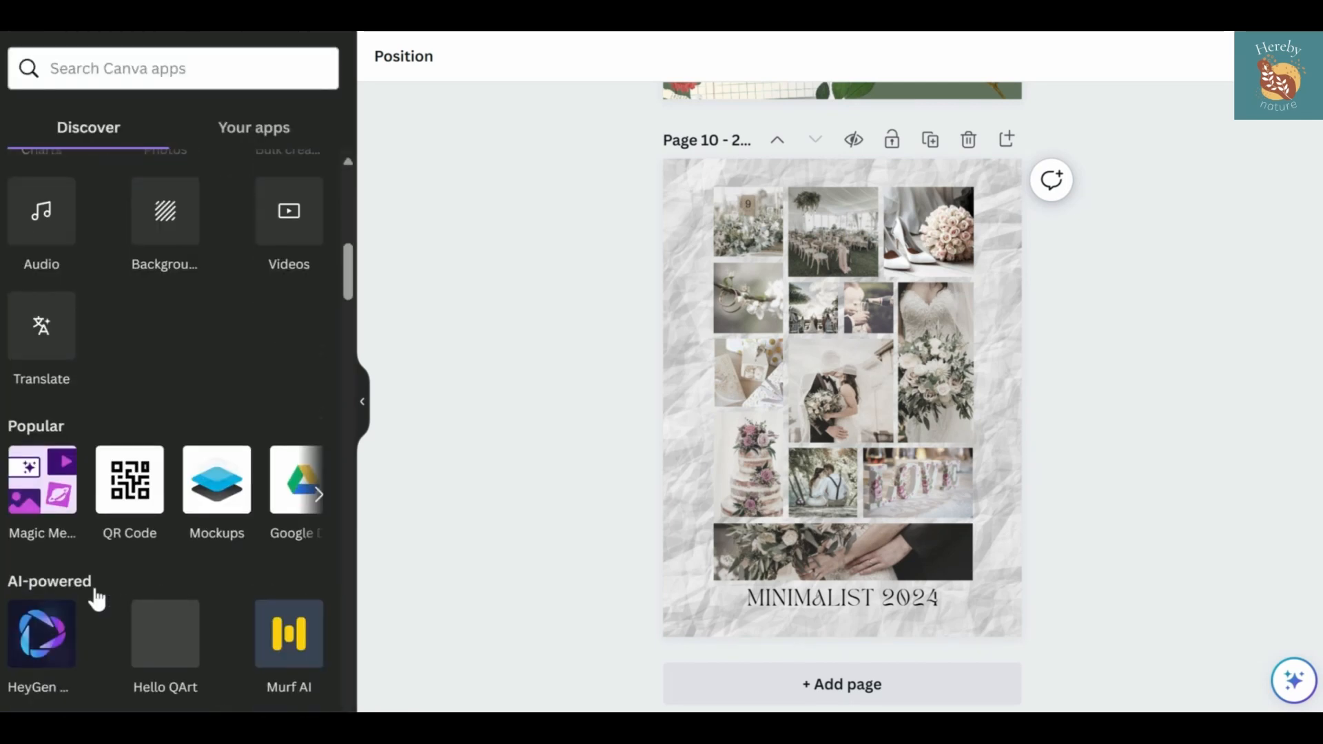
pyautogui.scroll(-20, 172, 427)
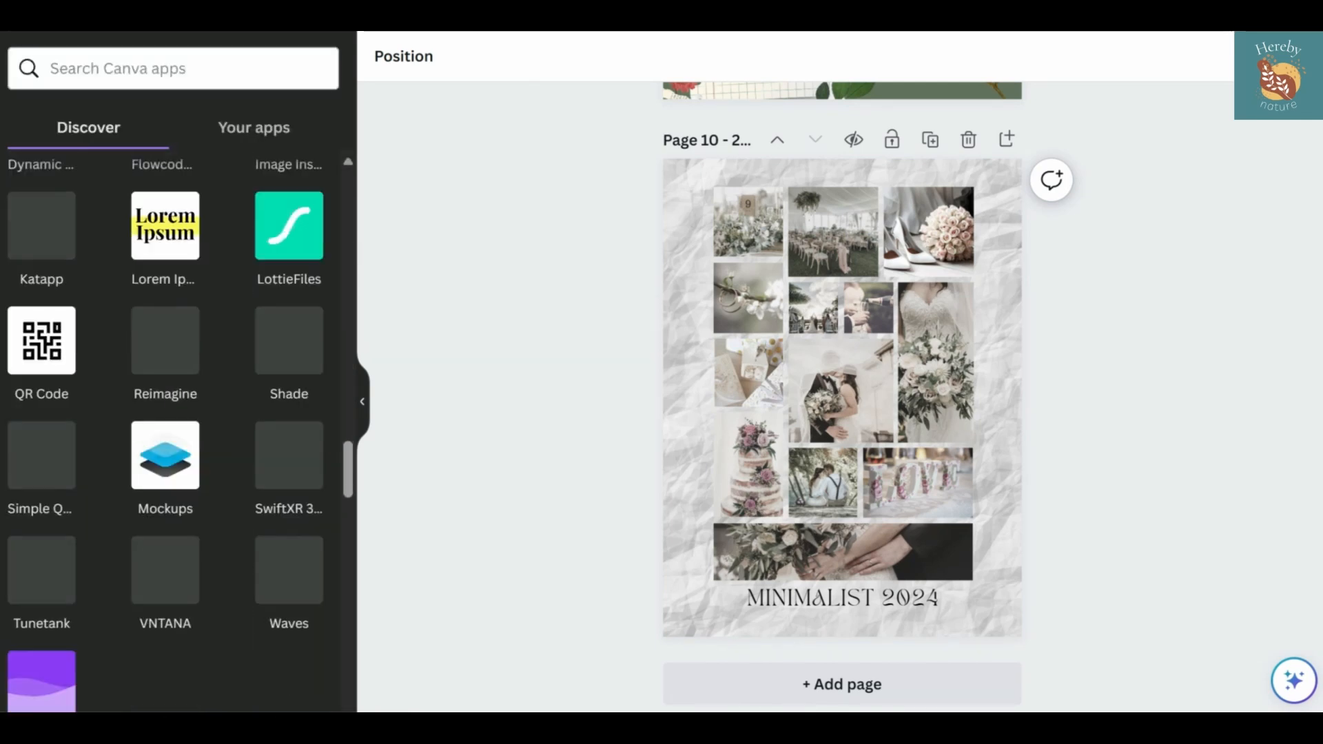
pyautogui.click(42, 509)
# Search Pexels for "sold house" and change the search to "for sale house"
pyautogui.write('sold house')
pyautogui.press('Return')
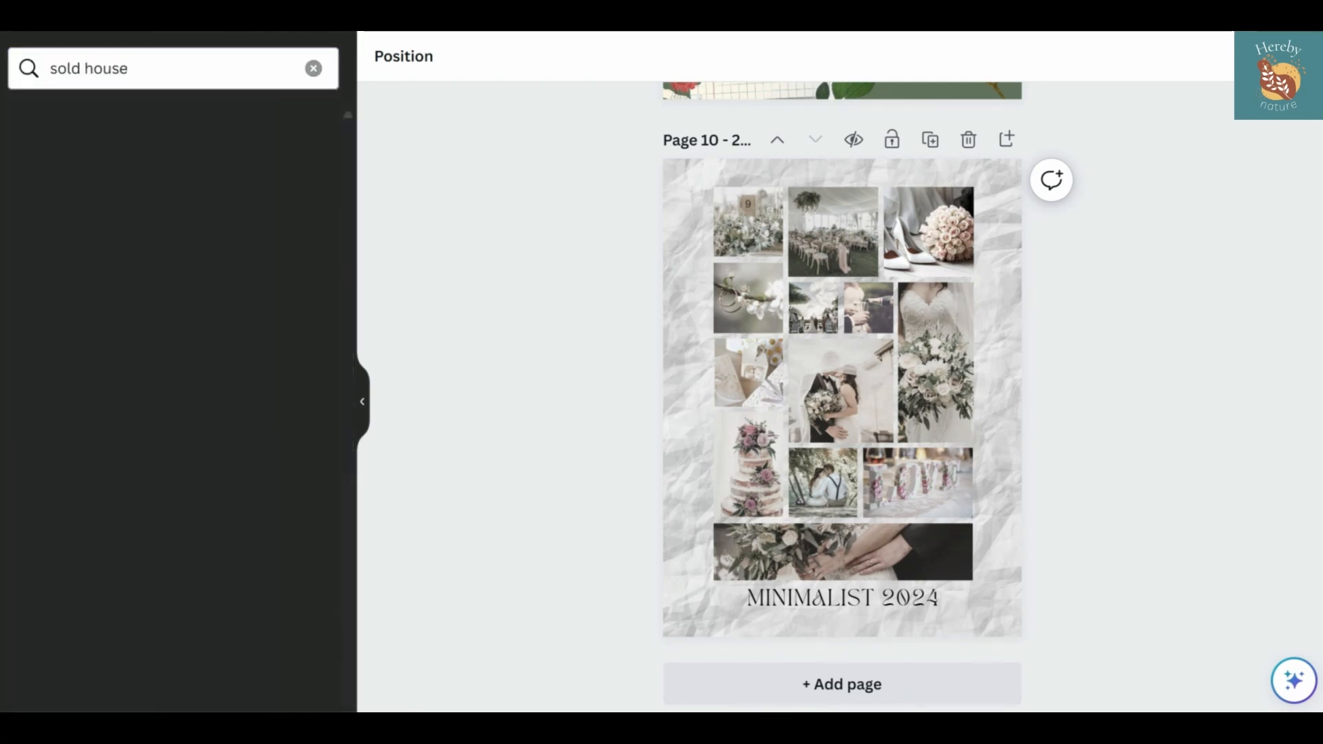
pyautogui.click(131, 68)
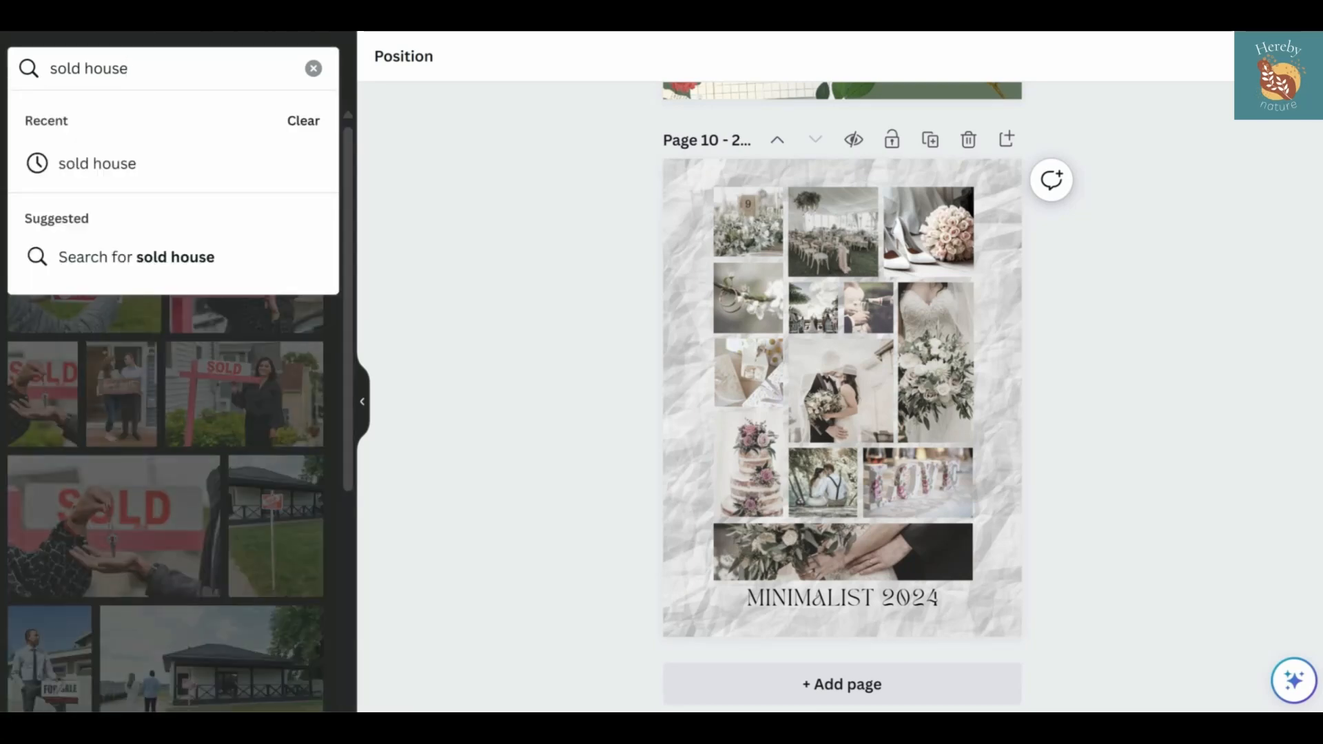
pyautogui.tripleClick(131, 68)
pyautogui.write('for sale house')
pyautogui.press('Return')
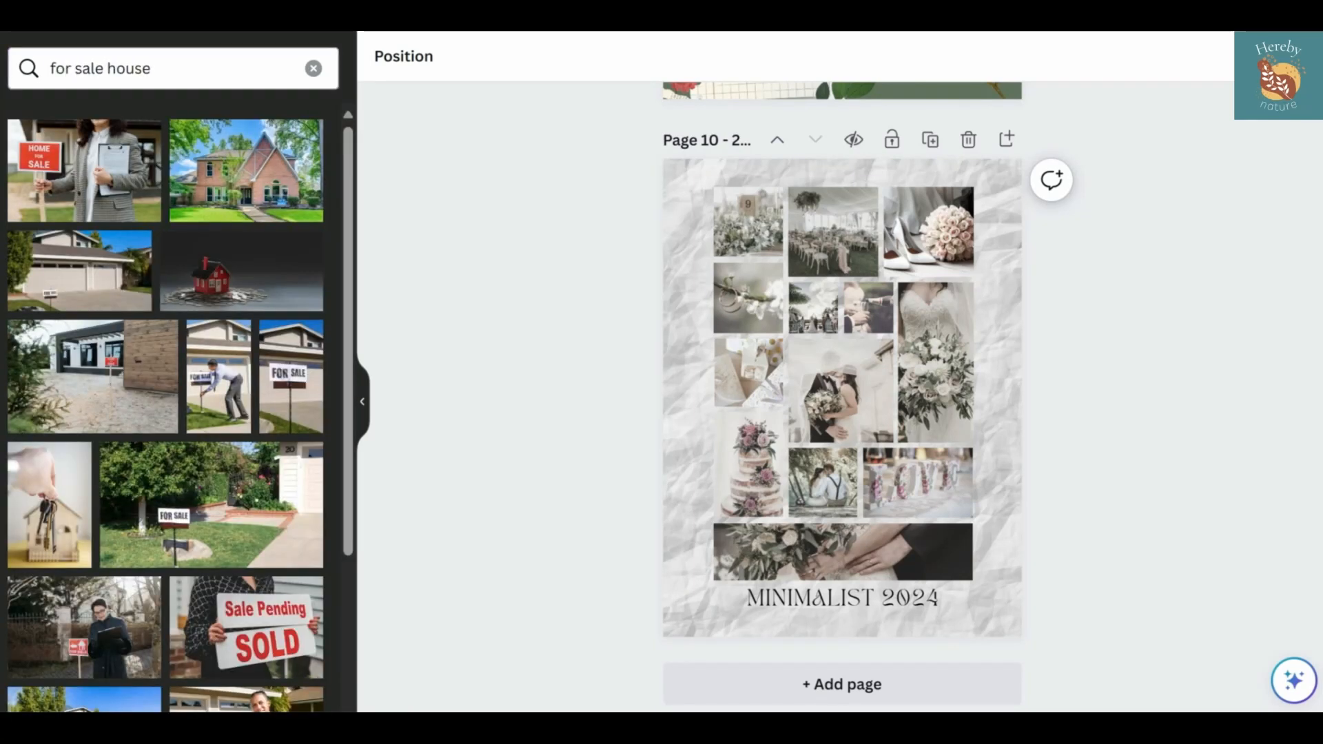
# Fill the wide frame above the title with the "Home for Sale" sign photo and adjust its crop to show the sign
pyautogui.moveTo(85, 189); pyautogui.dragTo(807, 570)
pyautogui.doubleClick(806, 559)
pyautogui.click(594, 565)
# Fill the tall frame at the collage's lower left with the food shop interior photo
pyautogui.scroll(-15, 110, 521)
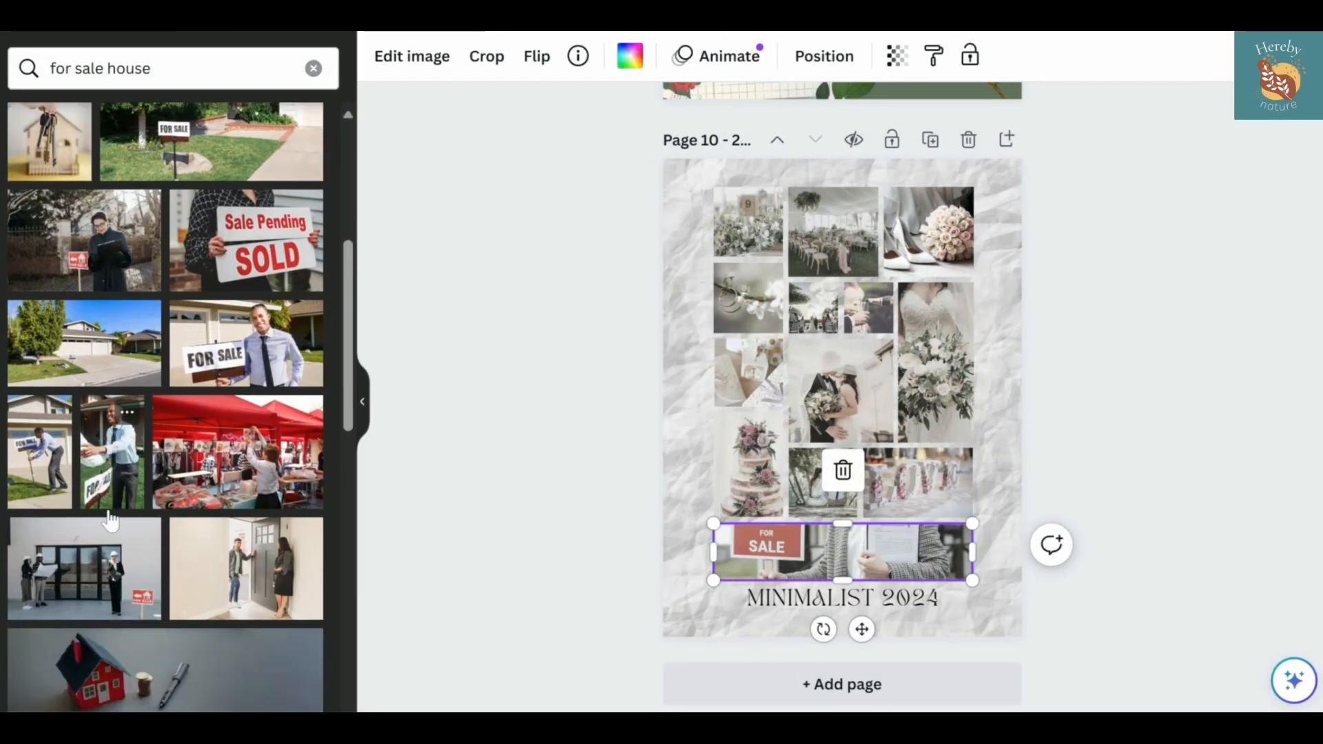
pyautogui.scroll(-10, 110, 413)
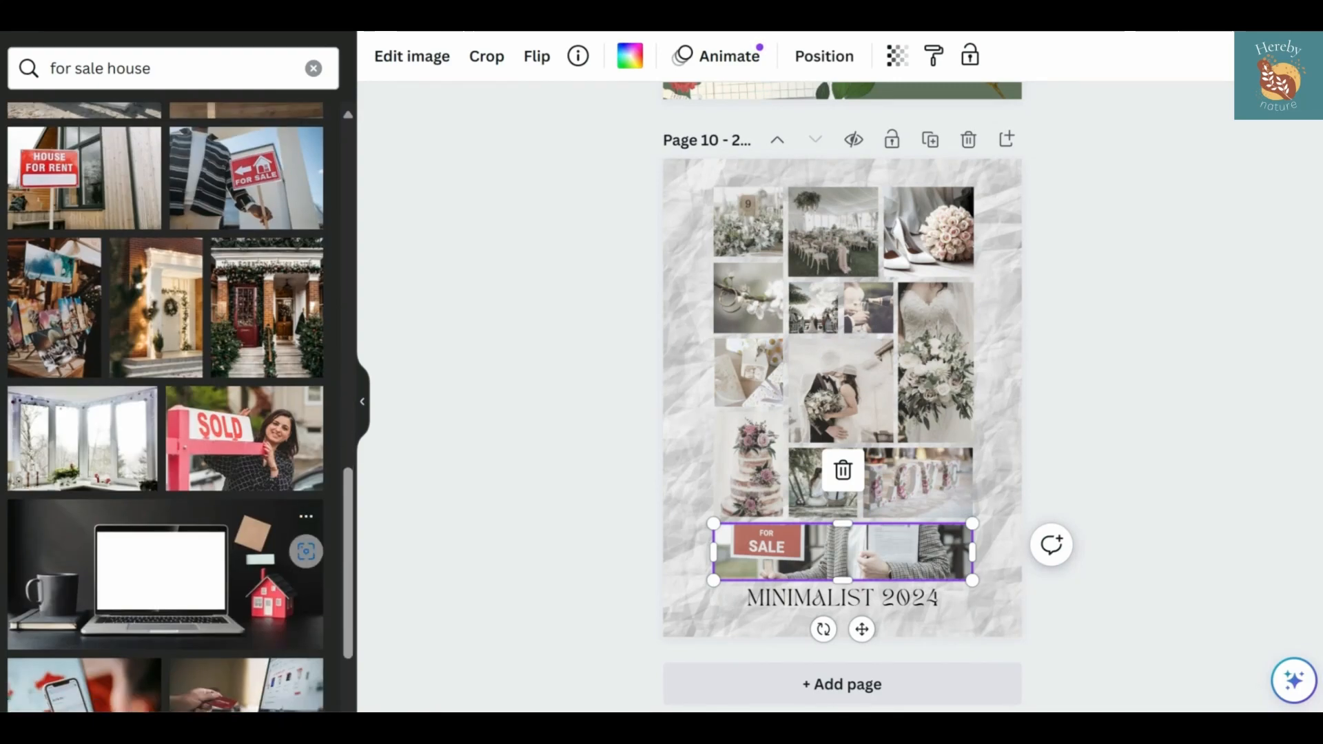
pyautogui.scroll(-10, 110, 310)
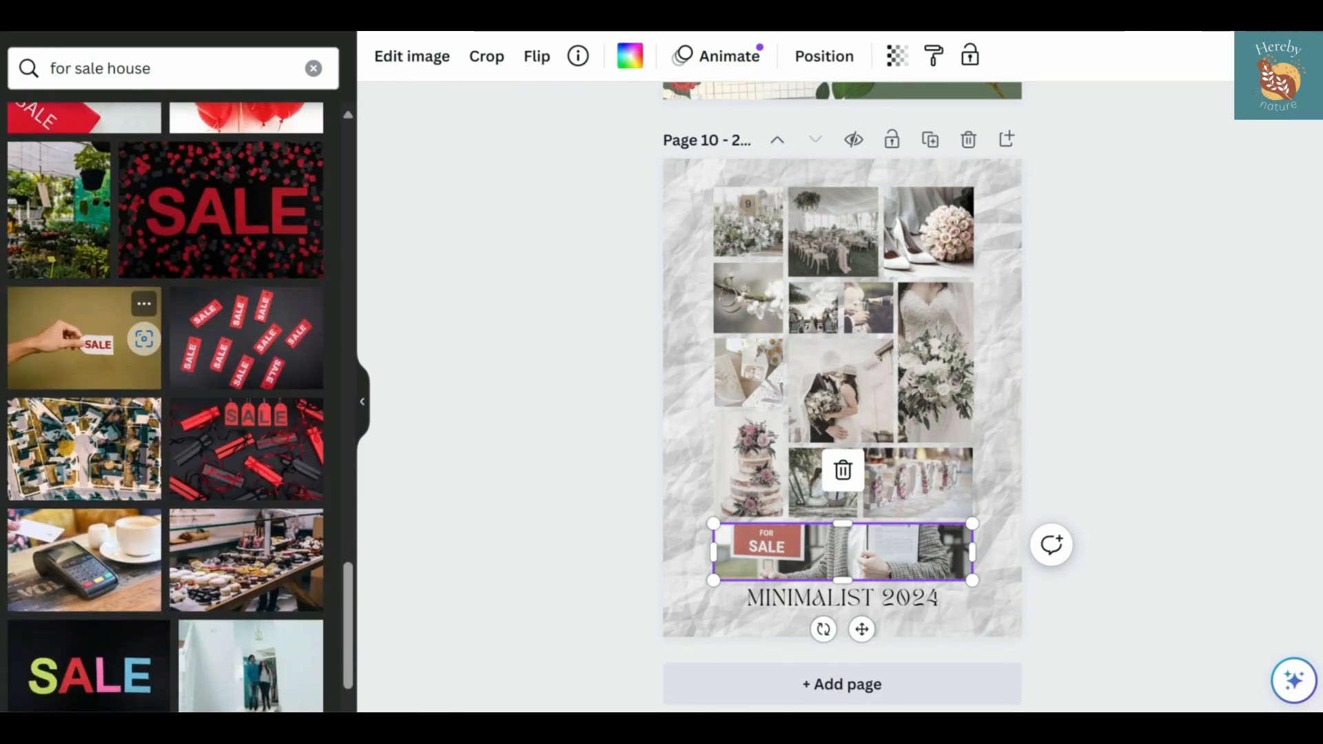
pyautogui.scroll(-10, 111, 345)
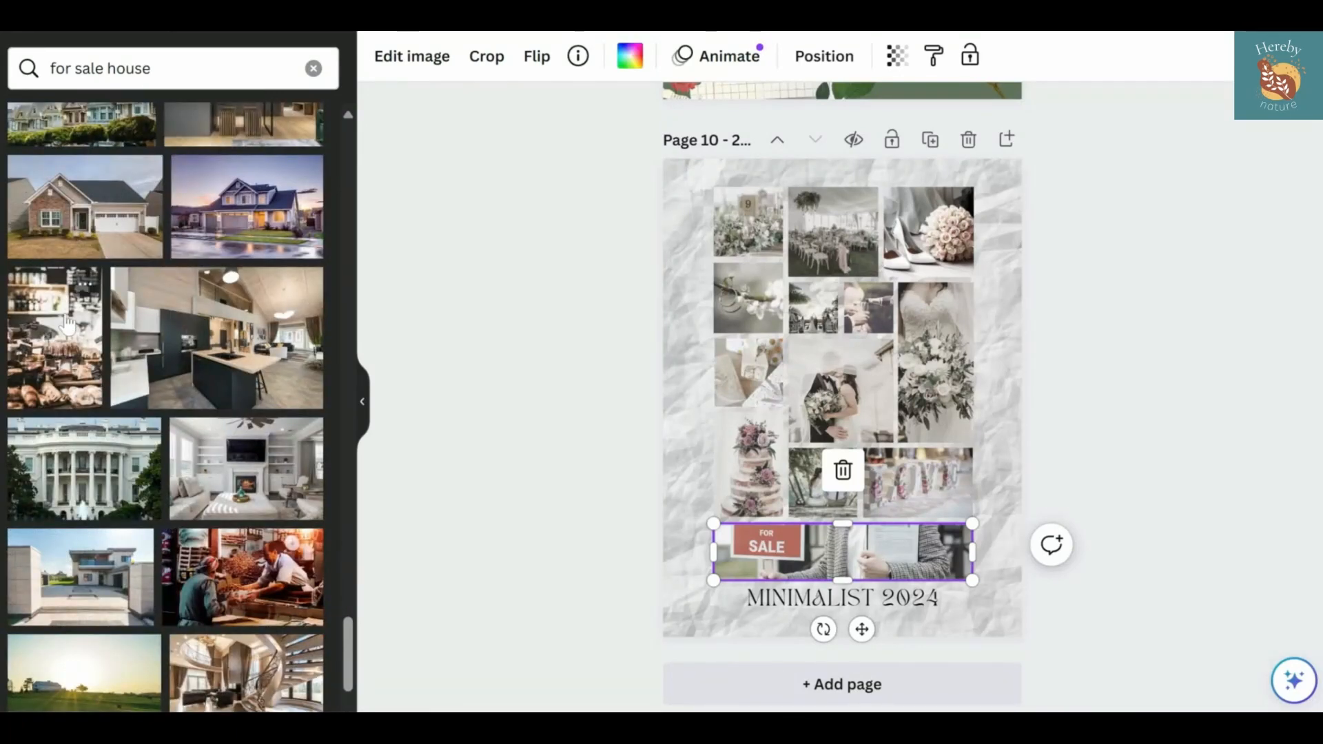
pyautogui.moveTo(67, 324); pyautogui.dragTo(748, 460)
# Search Pexels for "cafe" and place the latte art cup photo in the large central frame
pyautogui.click(313, 68)
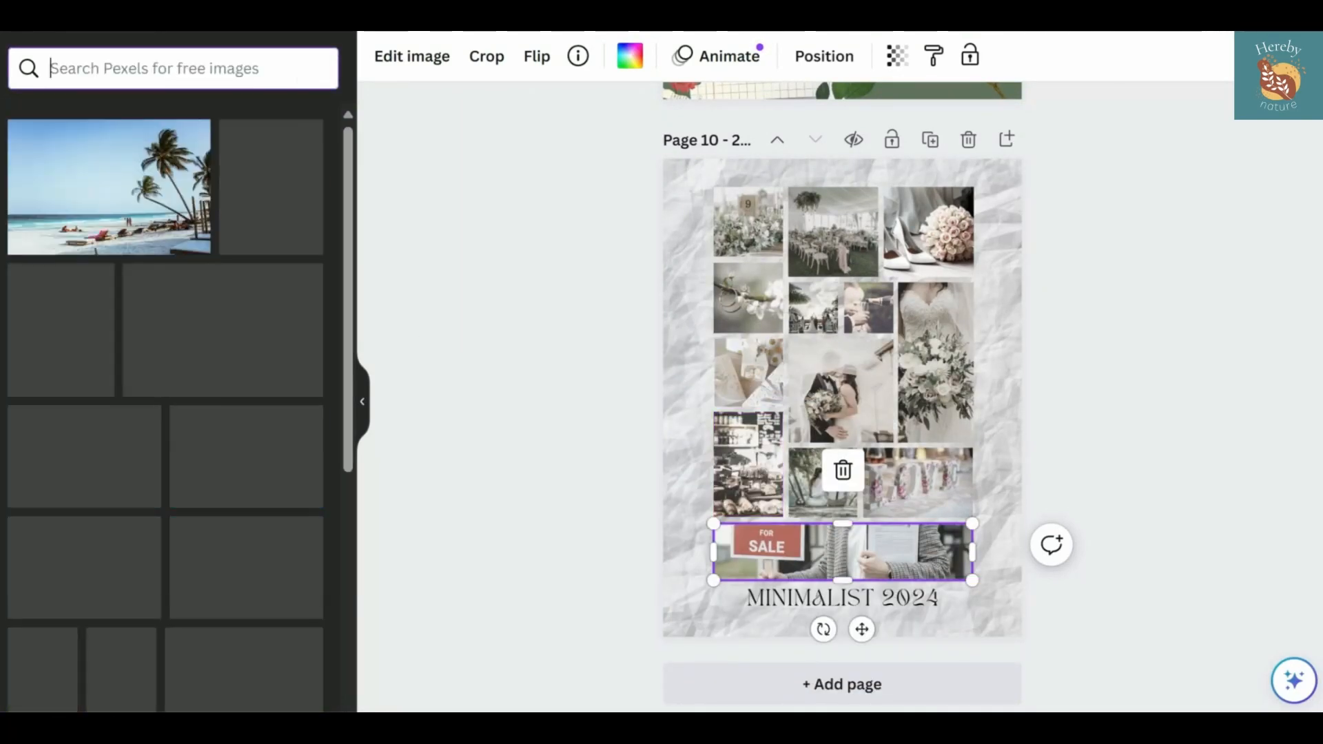
pyautogui.write('cafe')
pyautogui.press('Return')
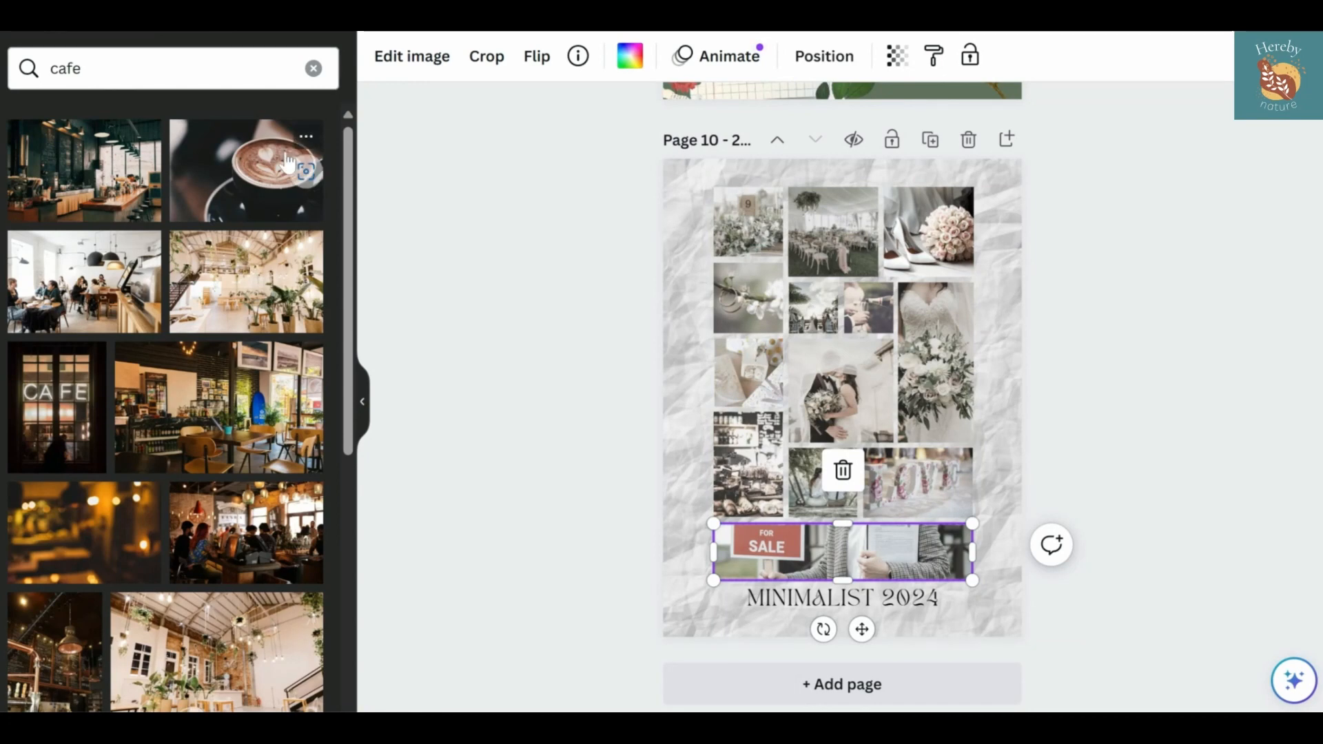
pyautogui.moveTo(288, 164); pyautogui.dragTo(841, 390)
# Fill the tall frame on the collage's right side with the grey-walled cafe photo showing a wooden table and plants
pyautogui.scroll(-5, 251, 325)
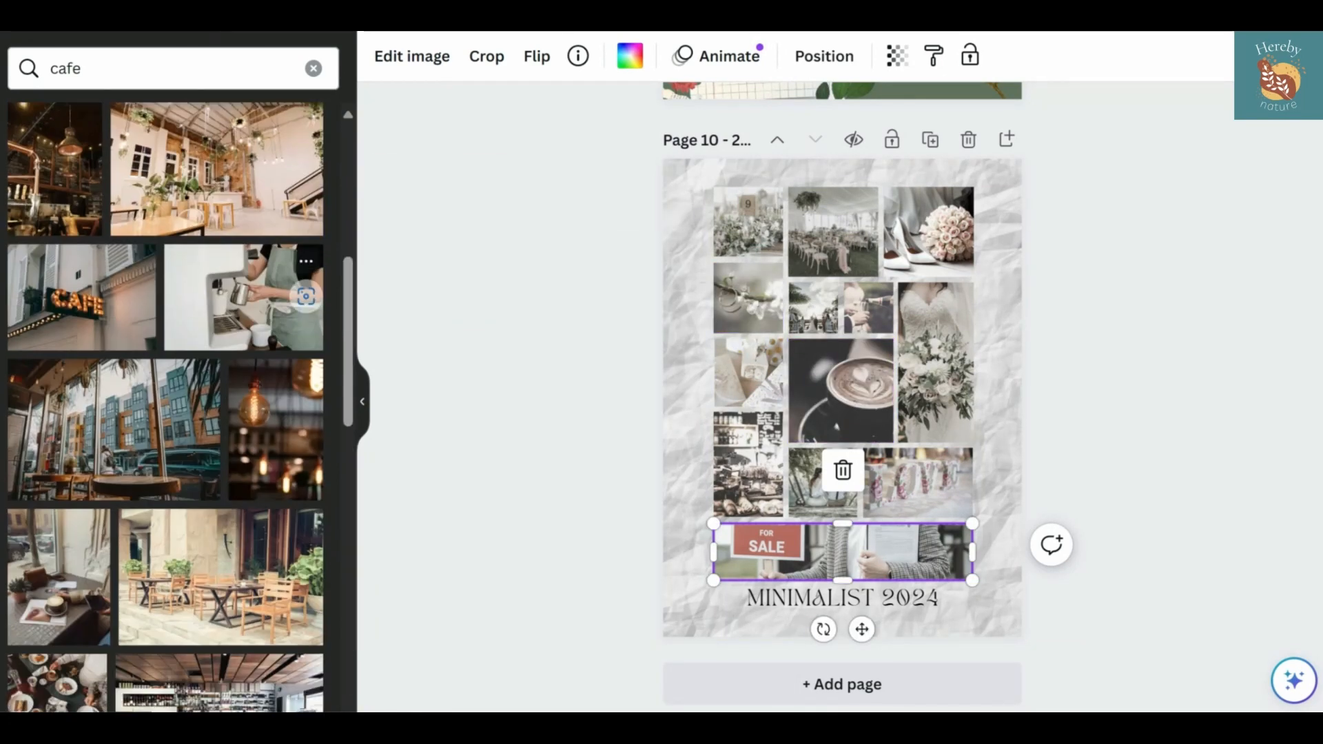
pyautogui.scroll(-6, 290, 331)
pyautogui.moveTo(302, 446); pyautogui.dragTo(936, 386)
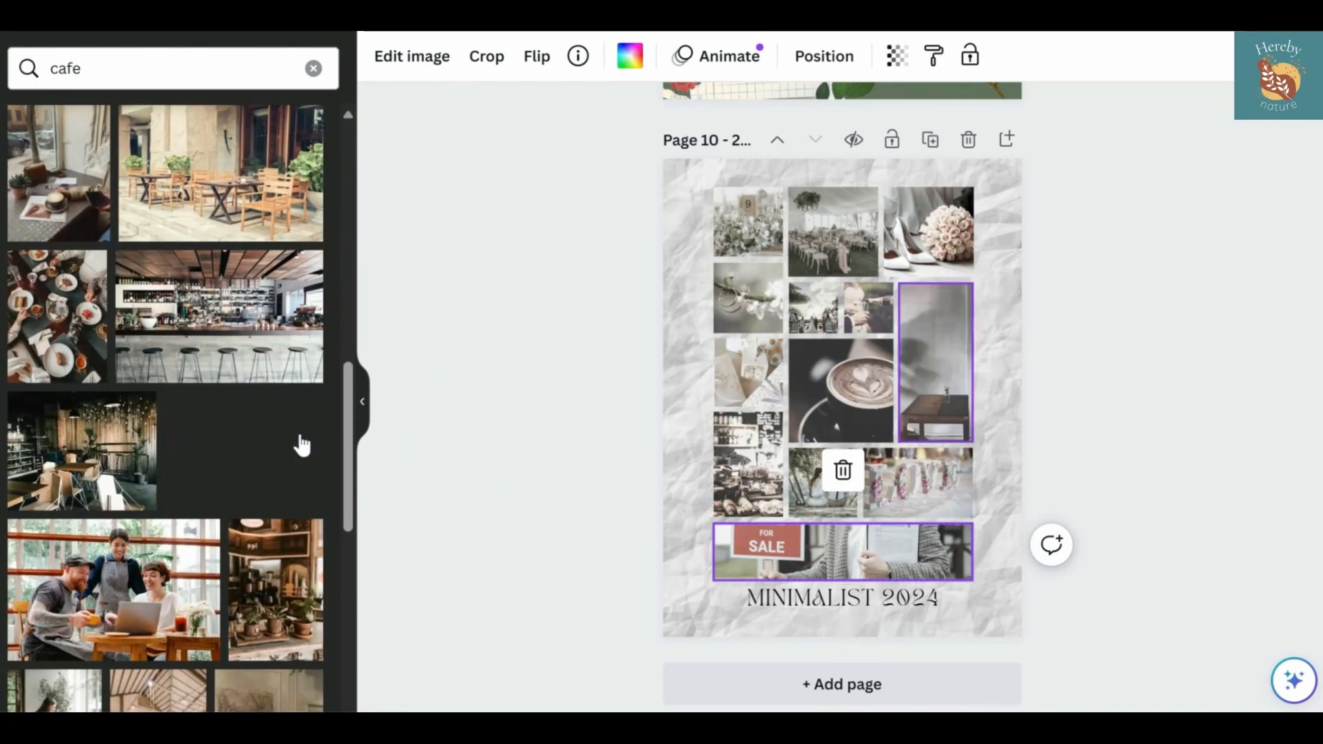
# Place the dim vintage cafe room photo in the top-middle frame and the white laptop desk photo in the lower-right frame
pyautogui.scroll(-4, 231, 485)
pyautogui.scroll(-2, 251, 431)
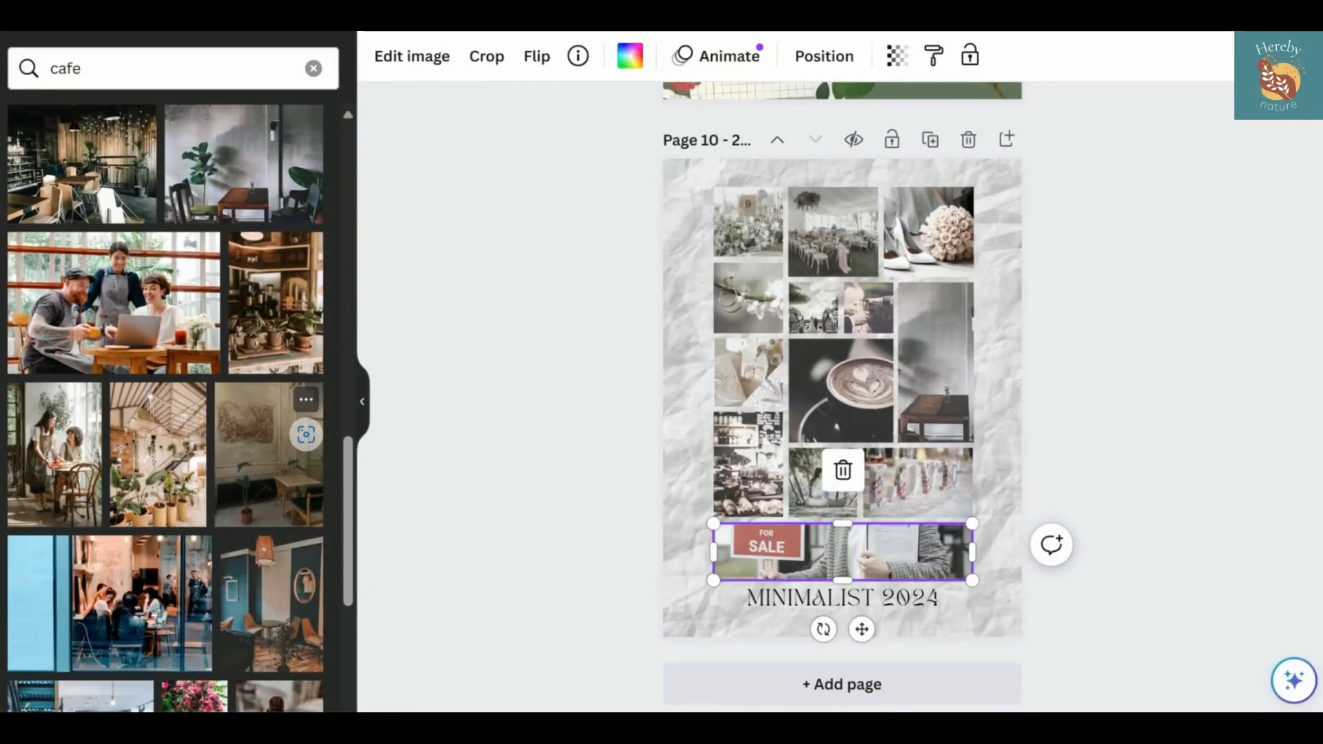
pyautogui.moveTo(251, 431); pyautogui.dragTo(832, 233)
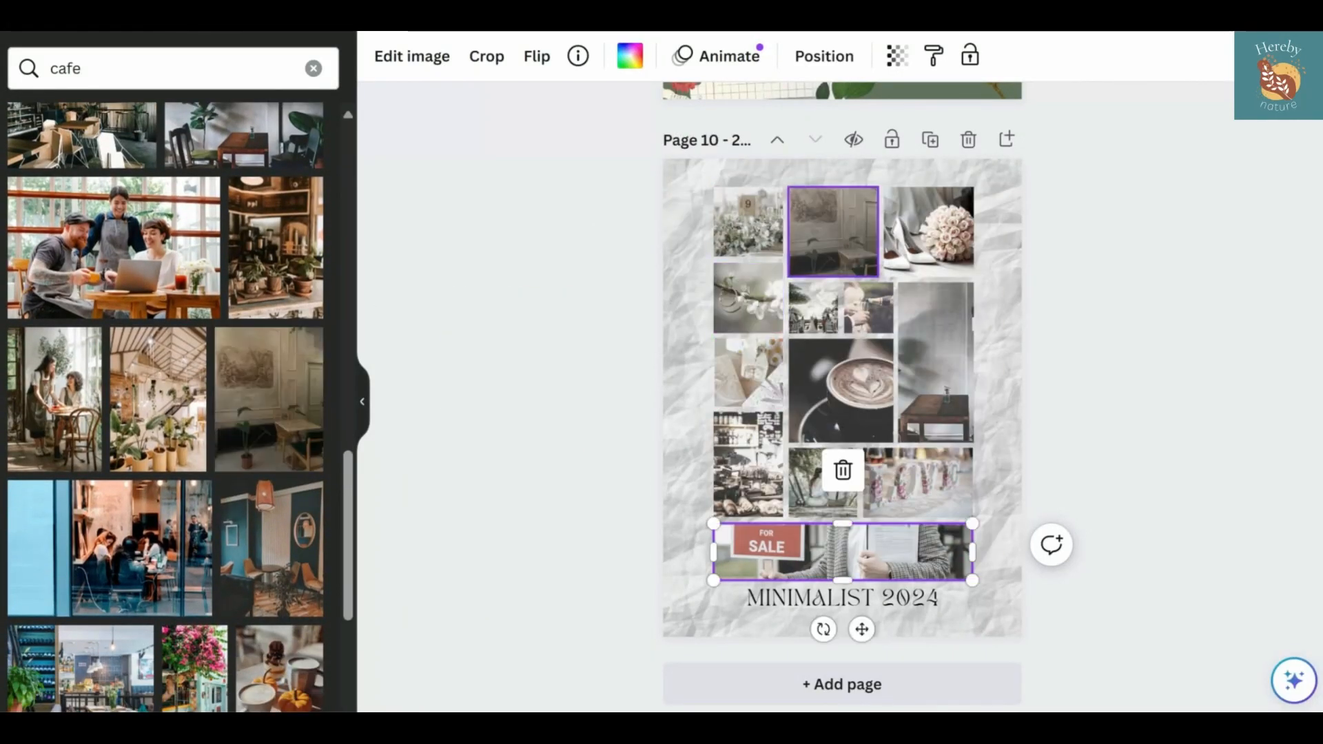
pyautogui.scroll(-6, 255, 452)
pyautogui.moveTo(252, 407); pyautogui.dragTo(917, 482)
# Fill the top-right frame with the photo of hands holding a cup by a window and reposition it within the frame
pyautogui.scroll(-10, 307, 448)
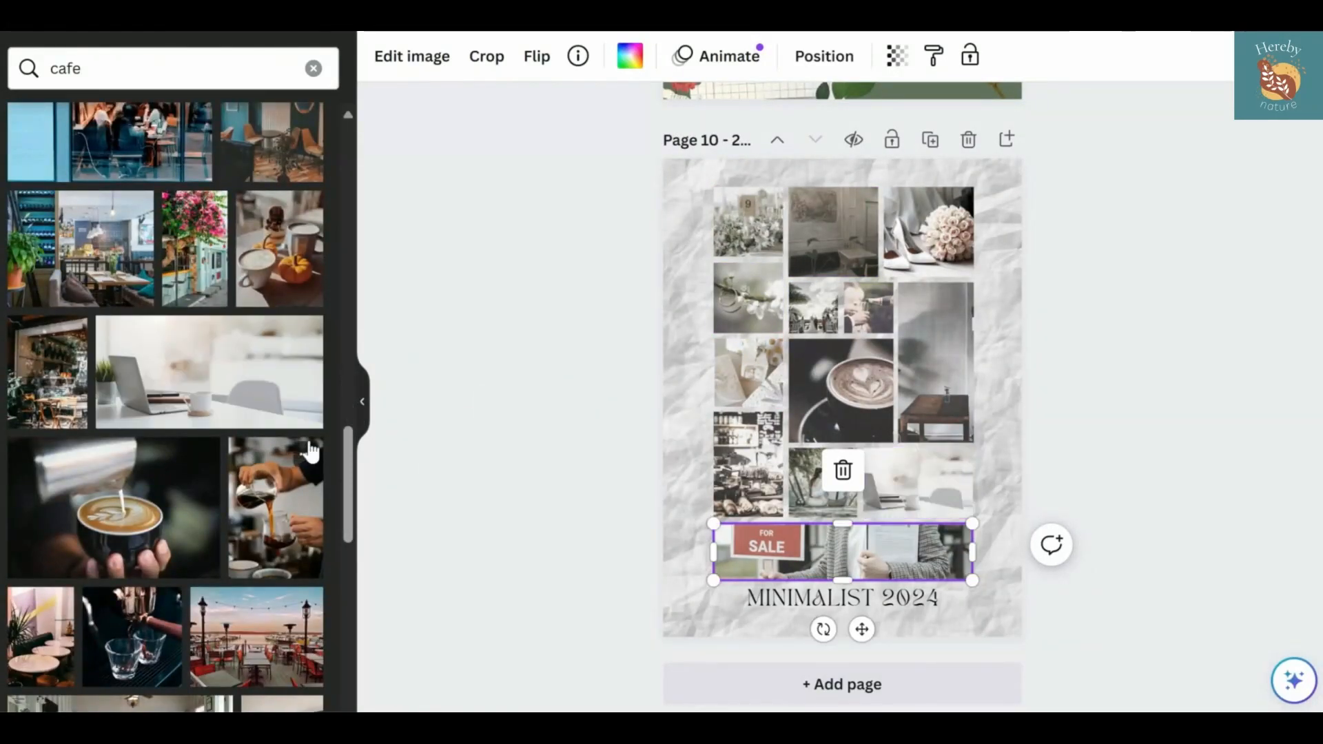
pyautogui.moveTo(110, 496); pyautogui.dragTo(930, 231)
pyautogui.doubleClick(968, 227)
pyautogui.click(586, 329)
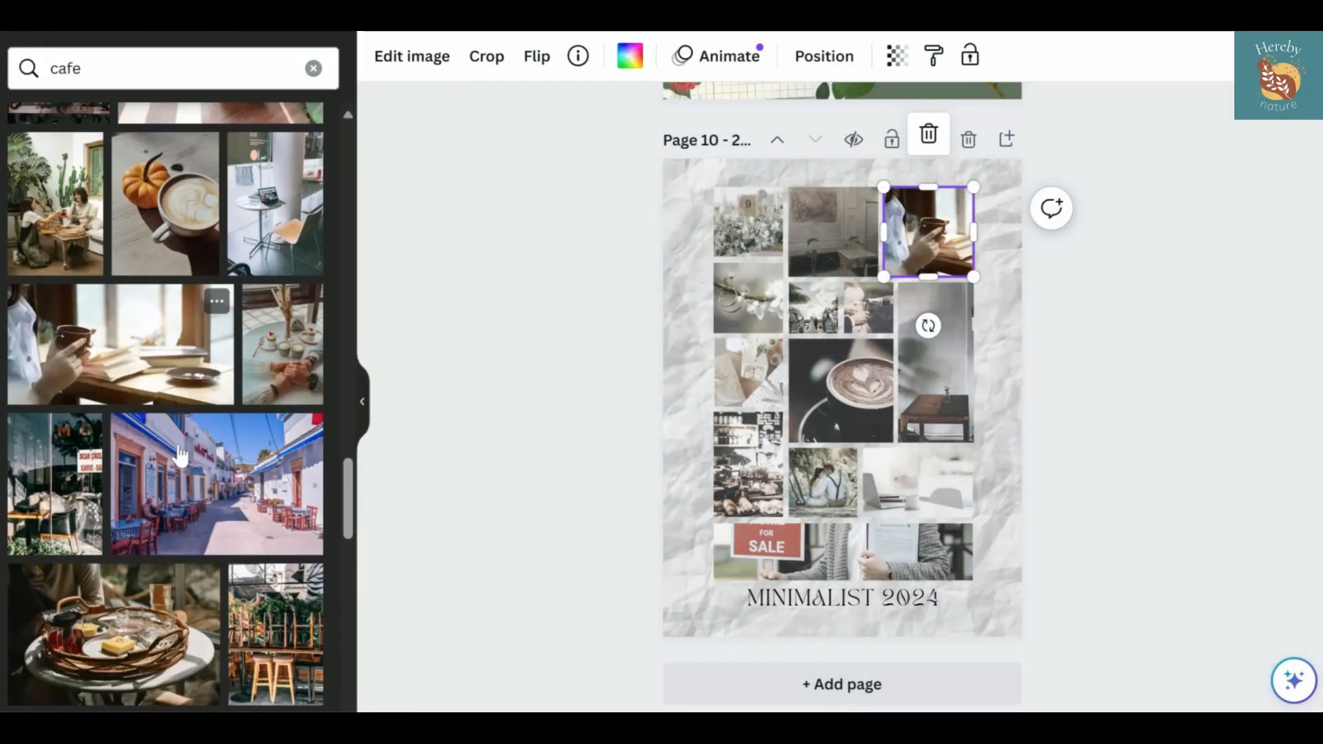
# Replace the food shop photo in the tall lower-left frame with the woman at a cafe table, and search for "forest"
pyautogui.moveTo(265, 438); pyautogui.dragTo(748, 463)
pyautogui.scroll(-3, 227, 518)
pyautogui.scroll(-7, 227, 518)
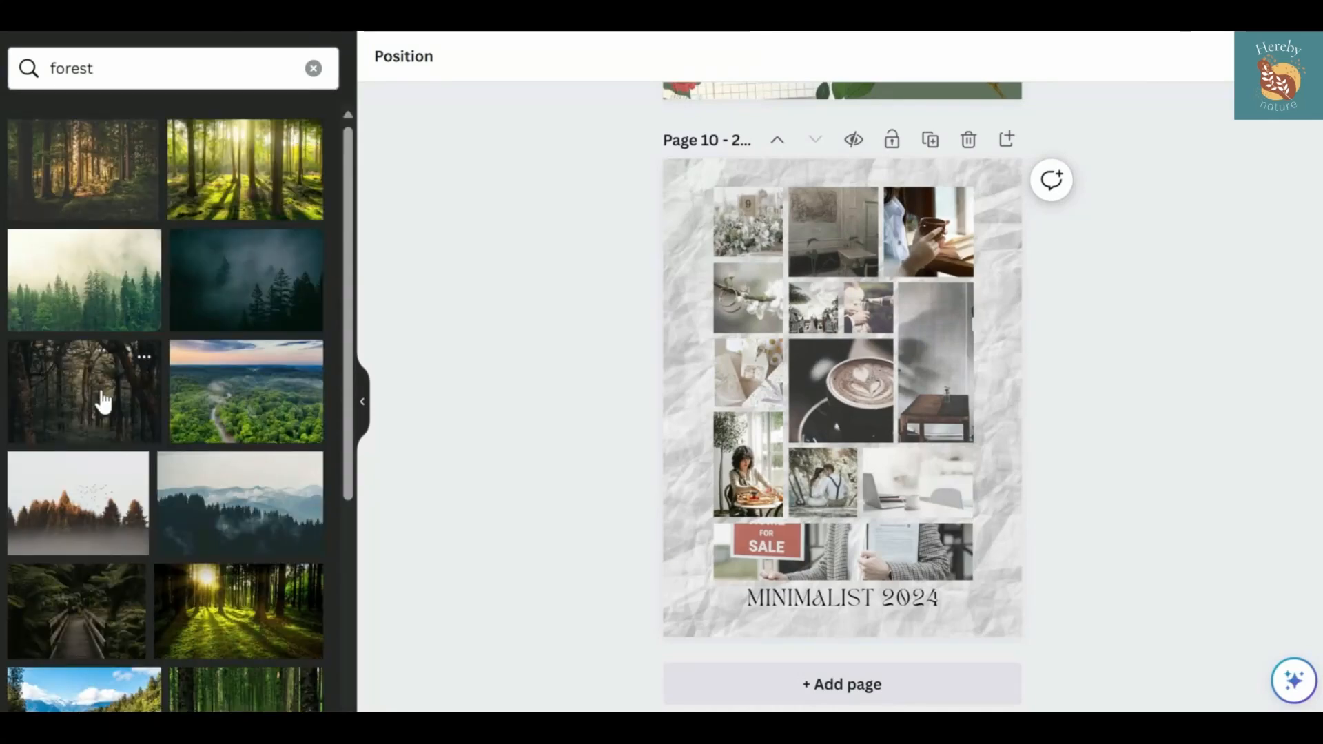
# Place the dark bare-tree forest photo in the top-left frame and the aerial treetop photo in the frame beside the seated woman
pyautogui.moveTo(103, 401); pyautogui.dragTo(747, 220)
pyautogui.scroll(-5, 240, 413)
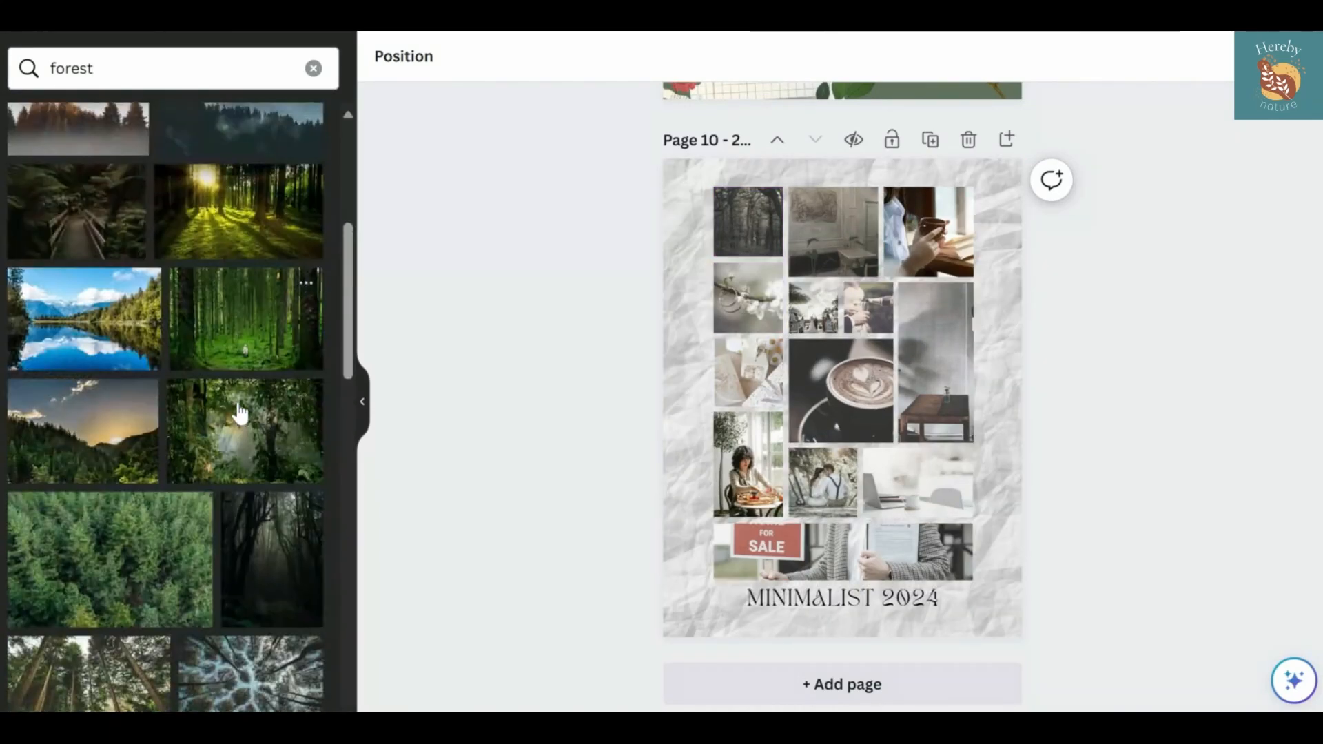
pyautogui.scroll(-3, 240, 413)
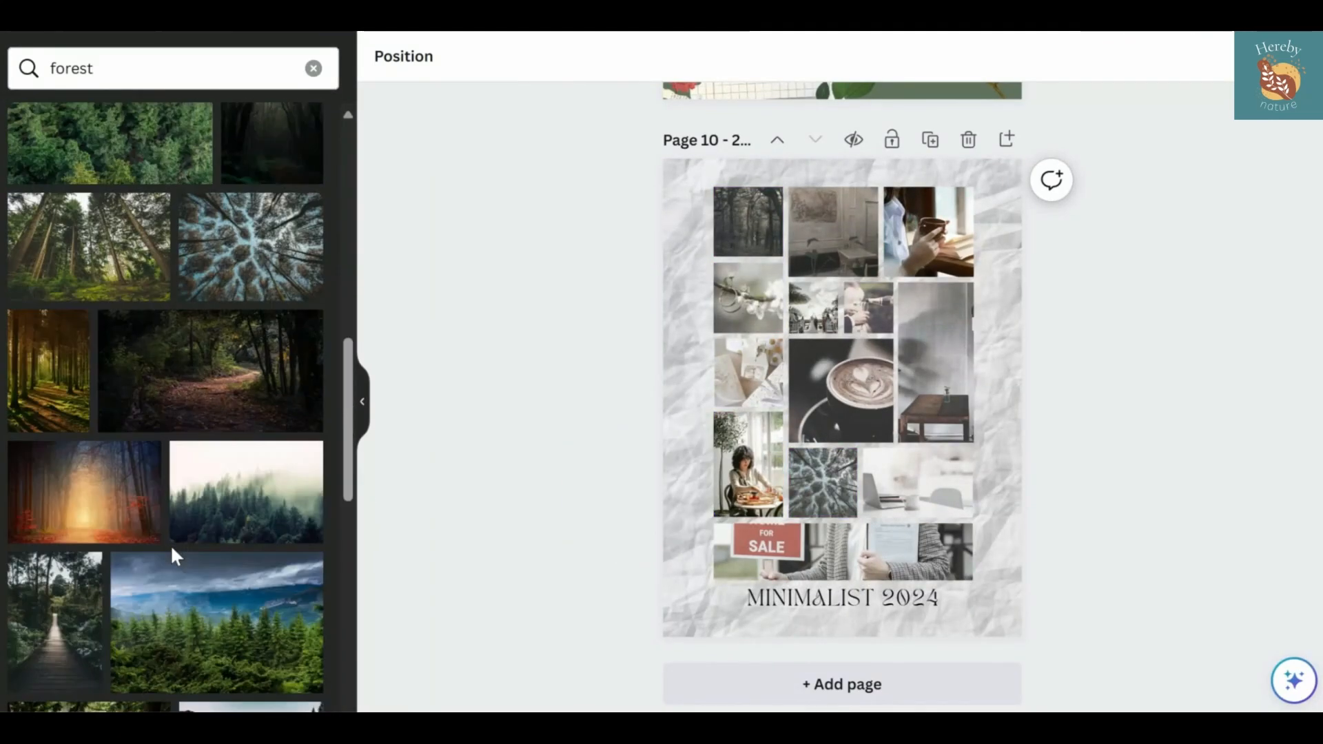
# Place the sunlit forest and woodland stream photos in the left-column frames above the seated woman, and the stacked logs in the small centre frame
pyautogui.moveTo(220, 455); pyautogui.dragTo(748, 372)
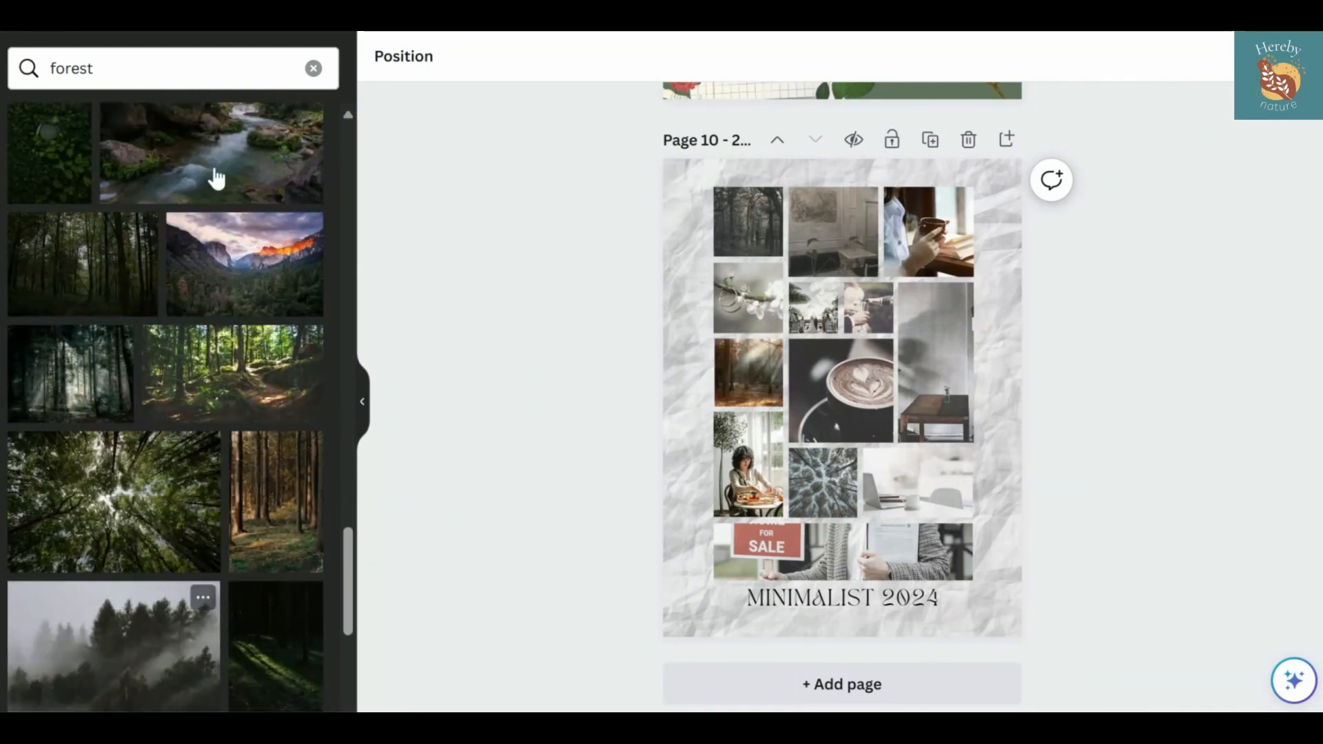
pyautogui.moveTo(216, 178); pyautogui.dragTo(748, 298)
pyautogui.moveTo(227, 607); pyautogui.dragTo(813, 298)
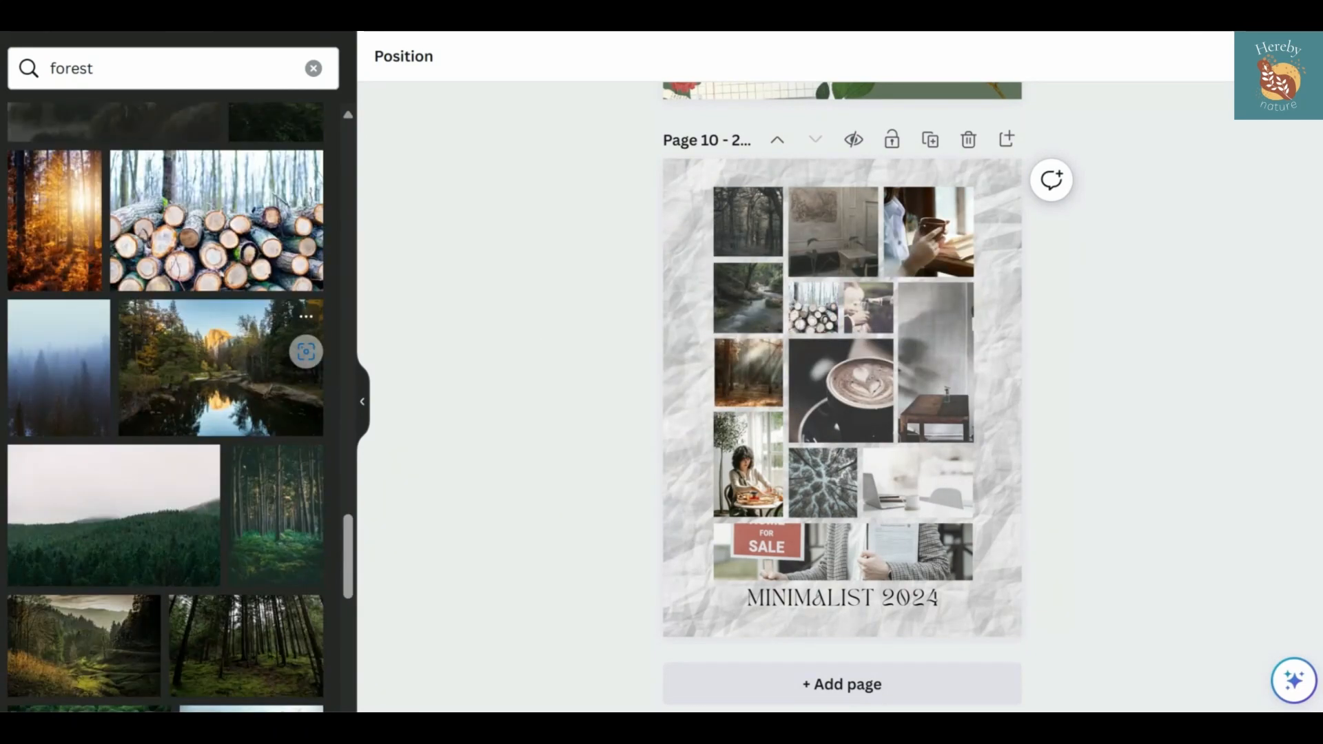
pyautogui.scroll(-6, 247, 421)
# Search Pexels for "herbal" and fill the two small frames above the coffee cup with photos of green herbs
pyautogui.click(313, 68)
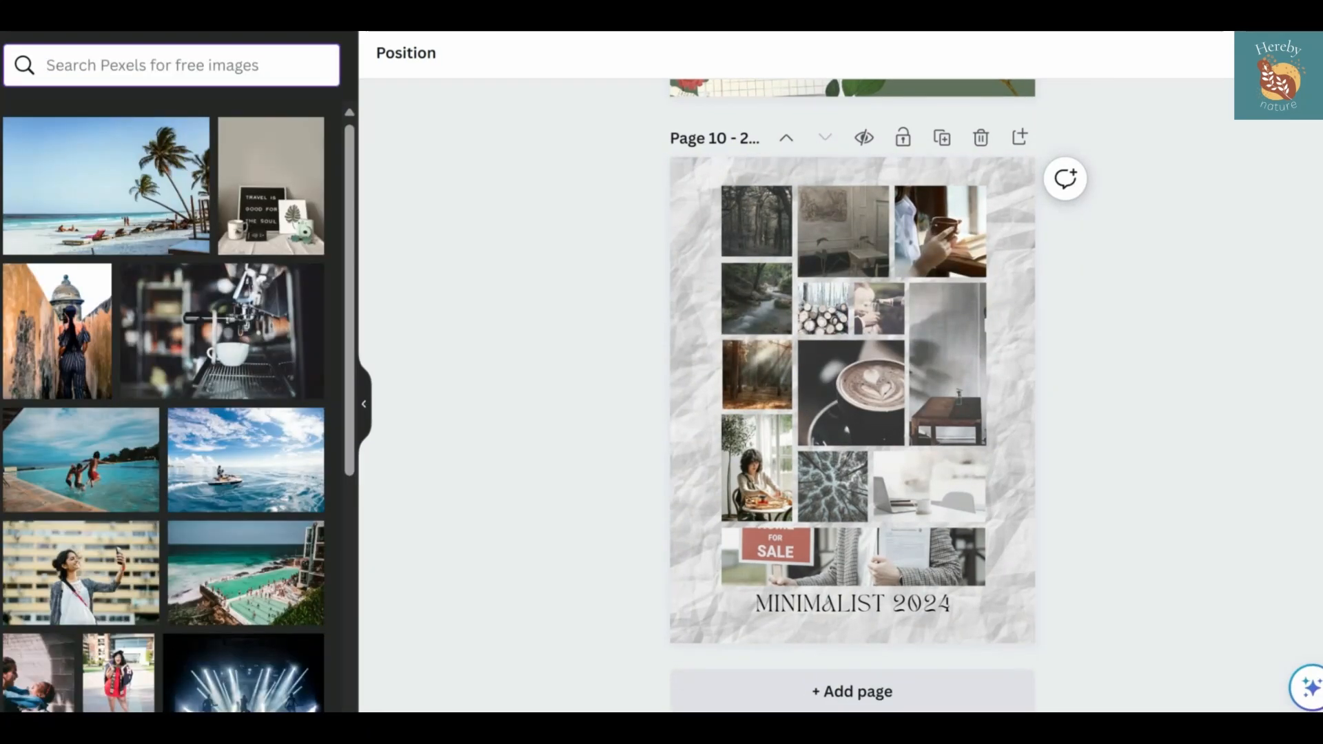
pyautogui.write('herbal')
pyautogui.press('Return')
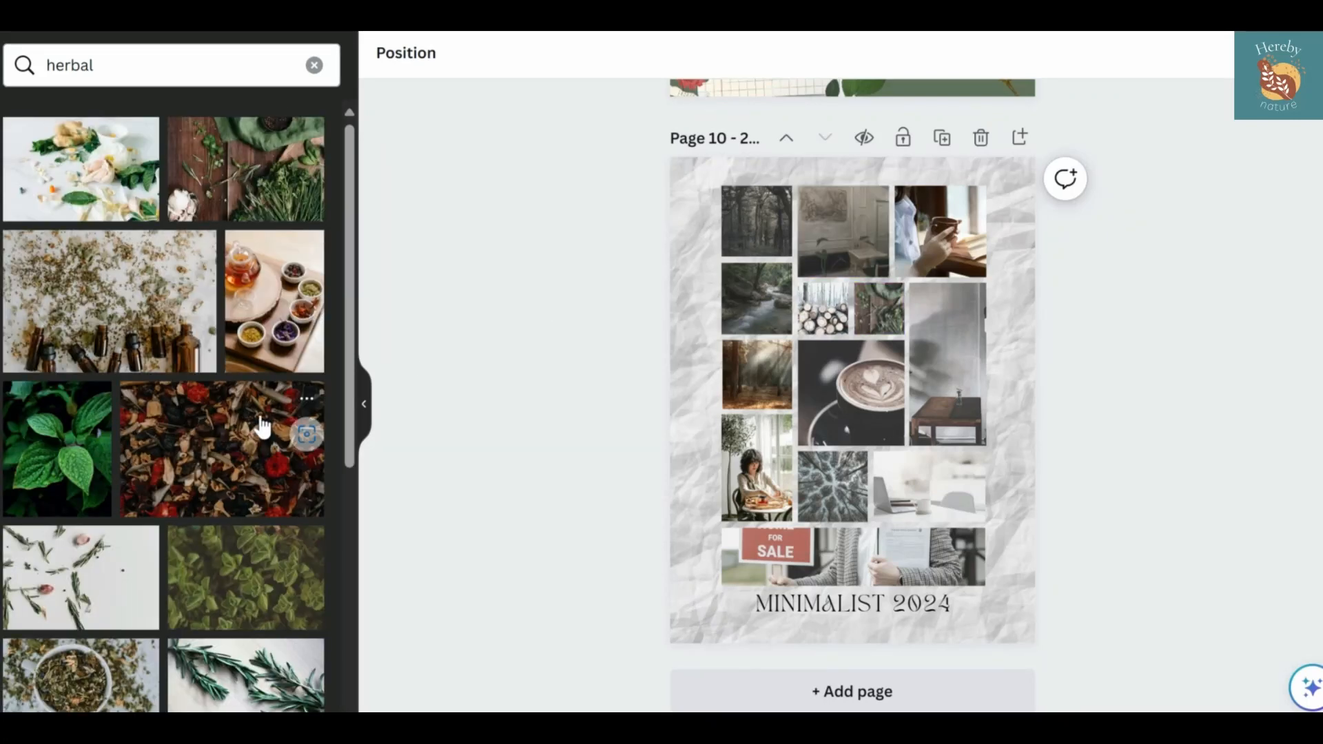
pyautogui.scroll(-5, 149, 436)
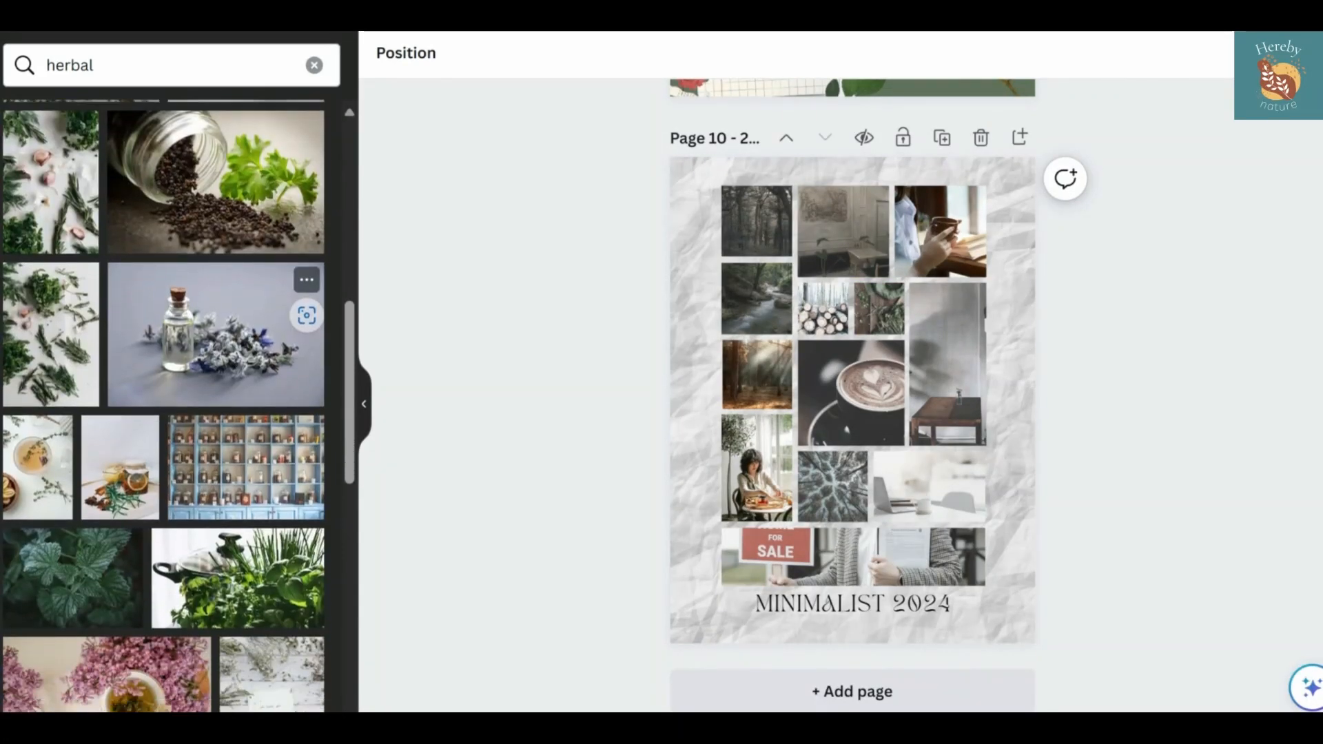
pyautogui.scroll(-4, 162, 438)
pyautogui.scroll(6, 162, 439)
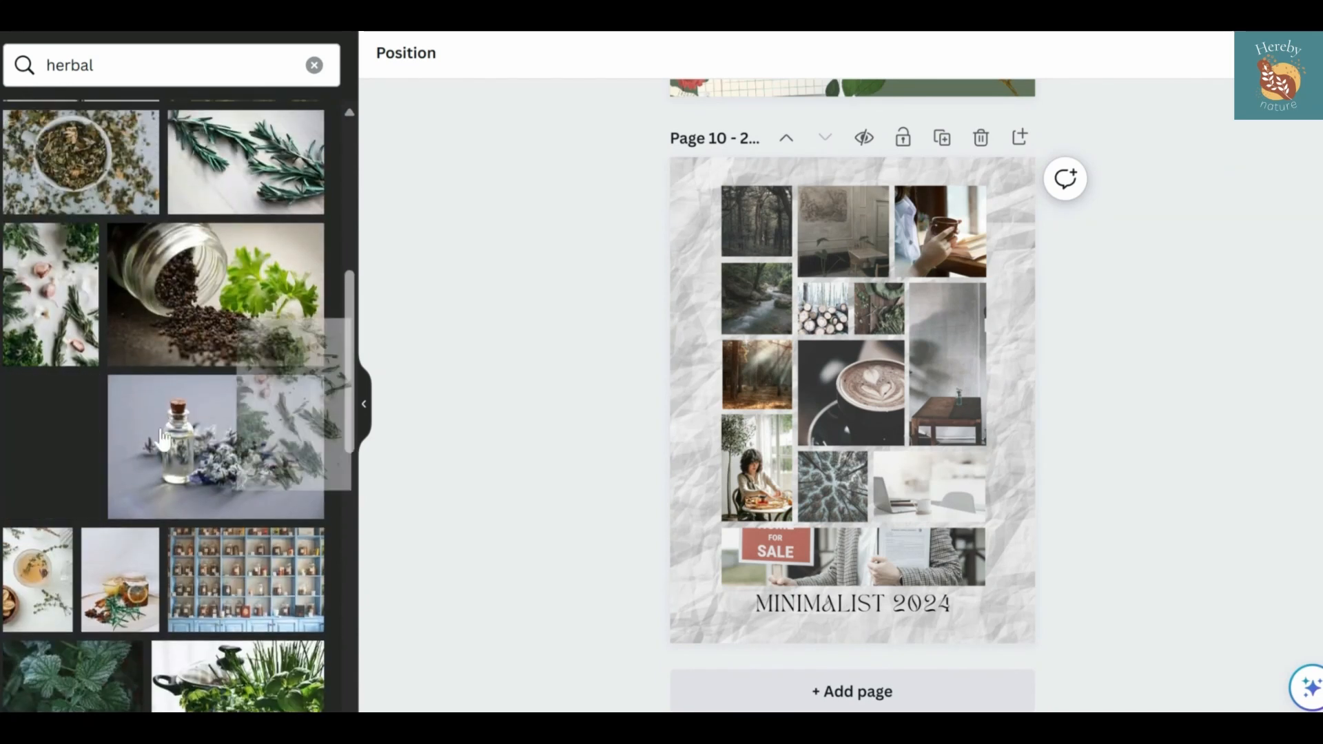
pyautogui.scroll(-6, 165, 414)
# Fill the tall frame beside the coffee cup with the grey studio photo found under "easel", shifting its crop to show the easel
pyautogui.click(314, 64)
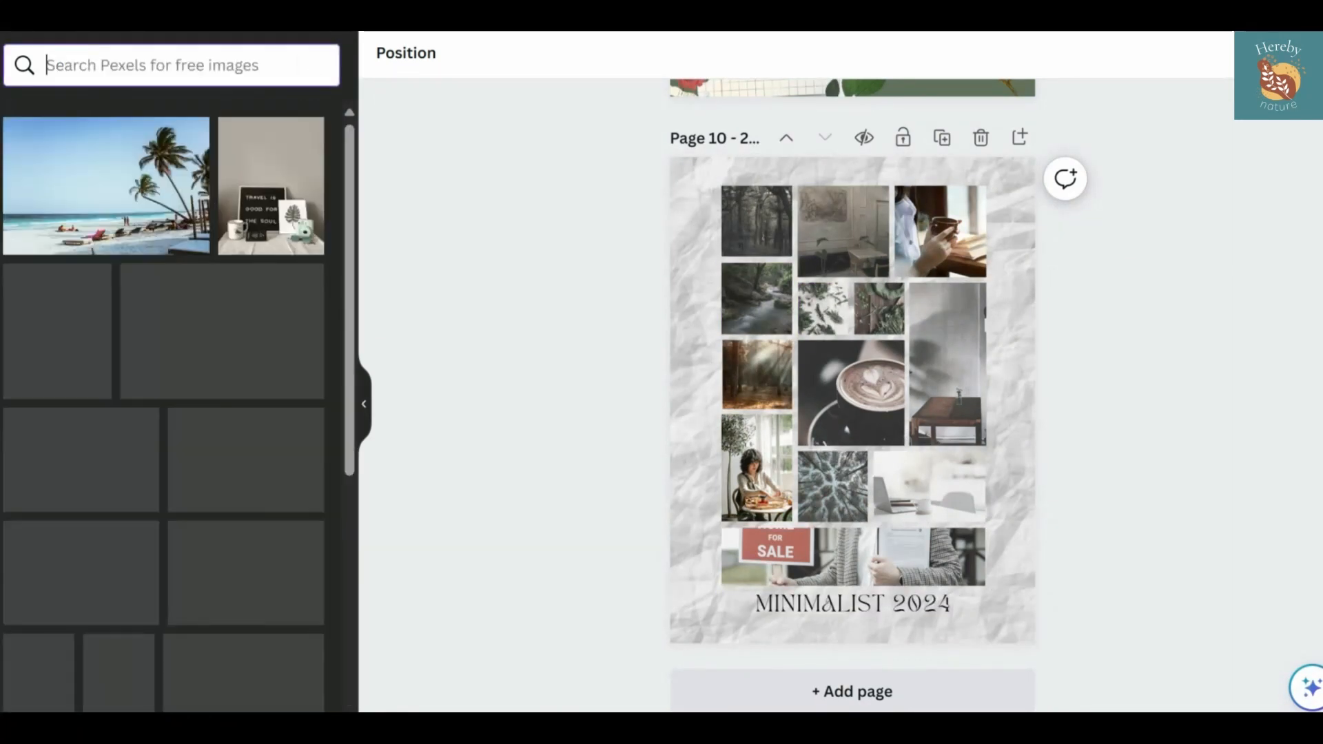
pyautogui.write('easel')
pyautogui.press('Return')
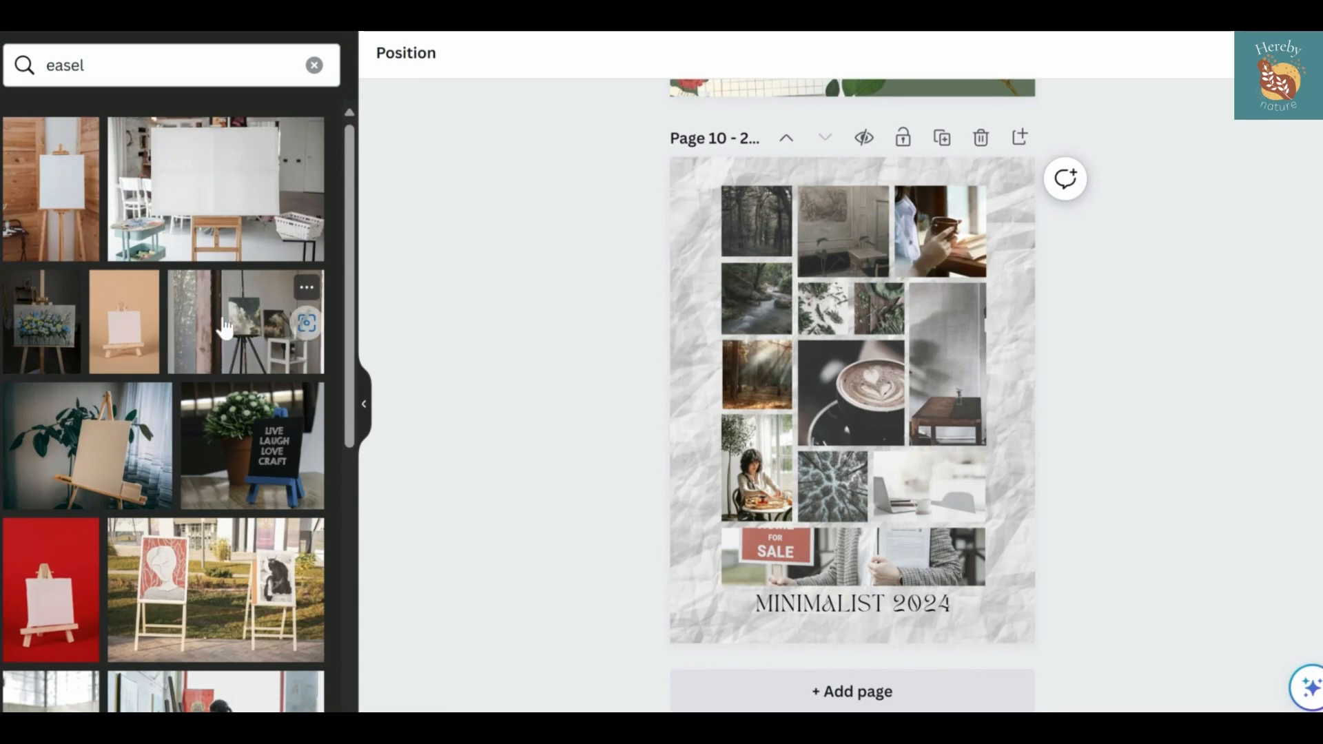
pyautogui.moveTo(225, 330); pyautogui.dragTo(974, 383)
pyautogui.doubleClick(968, 383)
pyautogui.click(581, 445)
pyautogui.doubleClick(934, 382)
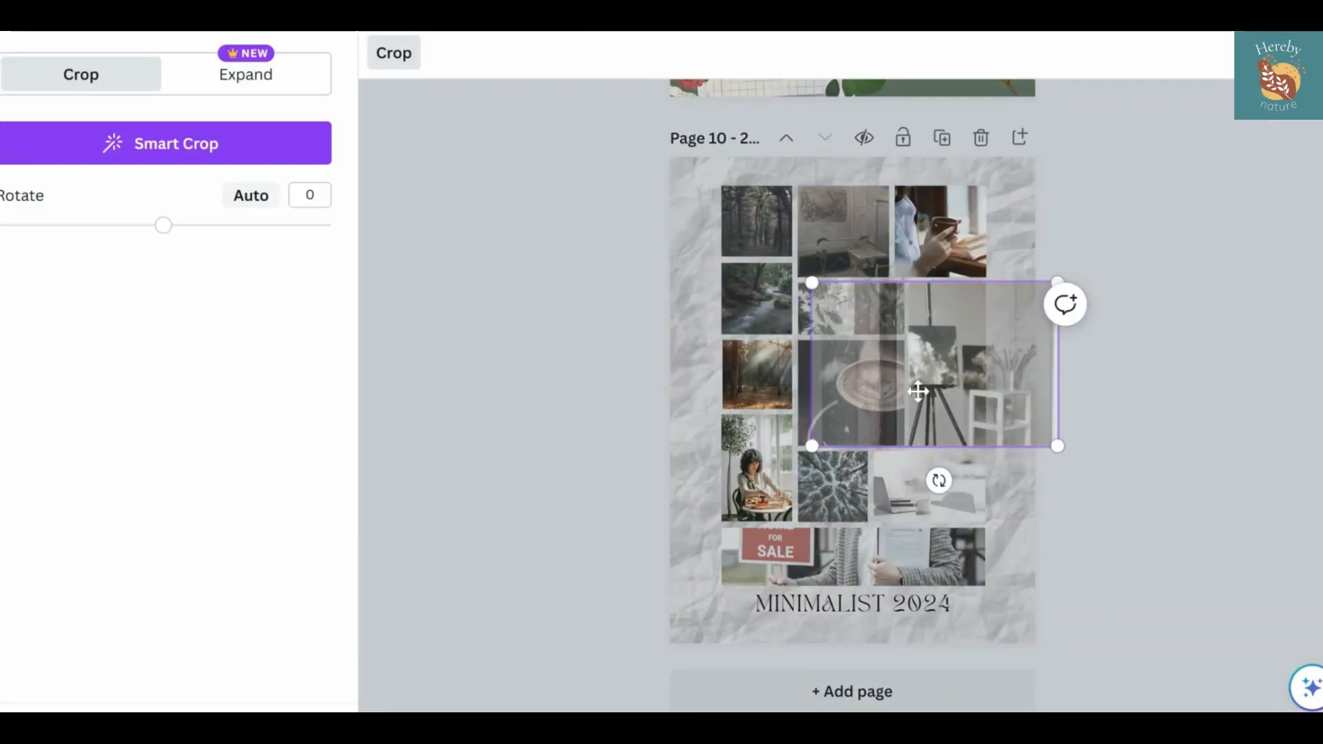
pyautogui.click(535, 454)
# Look through the remaining easel photos for another picture suited to the collage
pyautogui.scroll(-5, 237, 508)
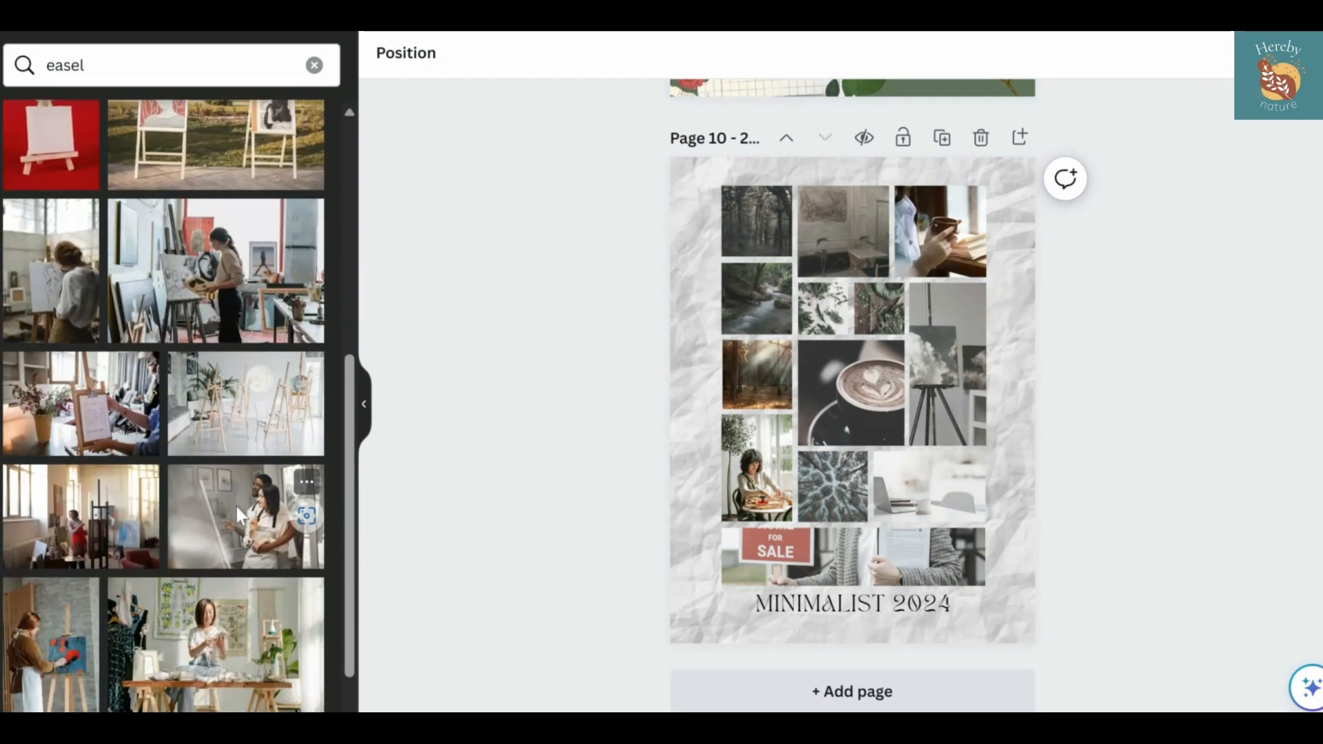
pyautogui.scroll(-10, 237, 507)
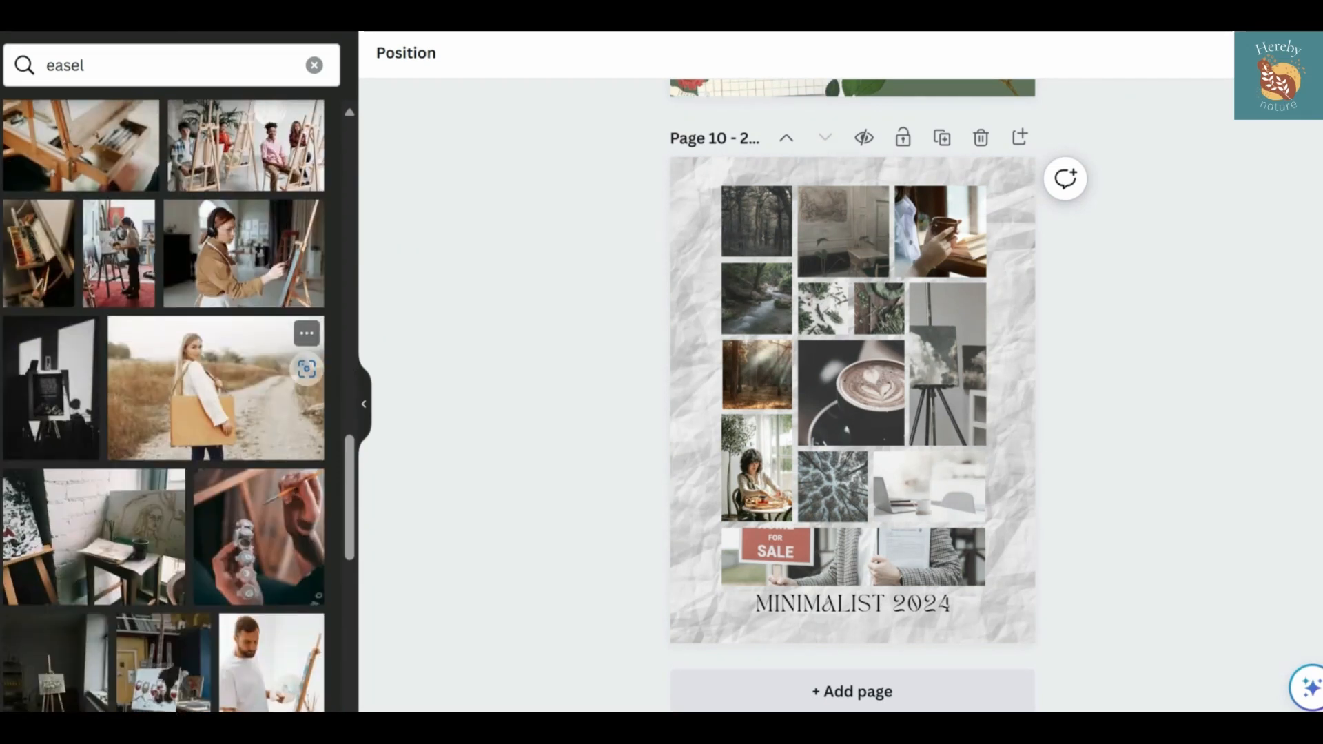
pyautogui.scroll(-1, 217, 327)
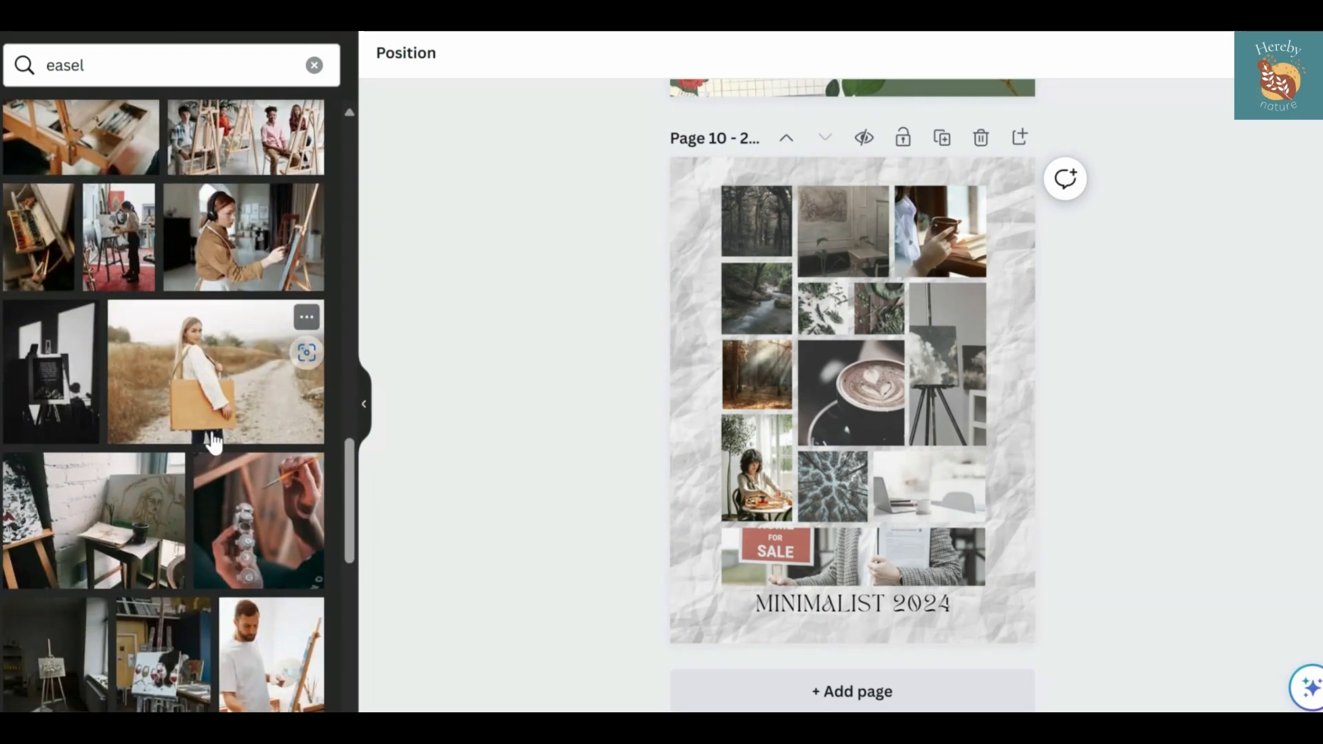
pyautogui.moveTo(215, 427); pyautogui.dragTo(390, 415)
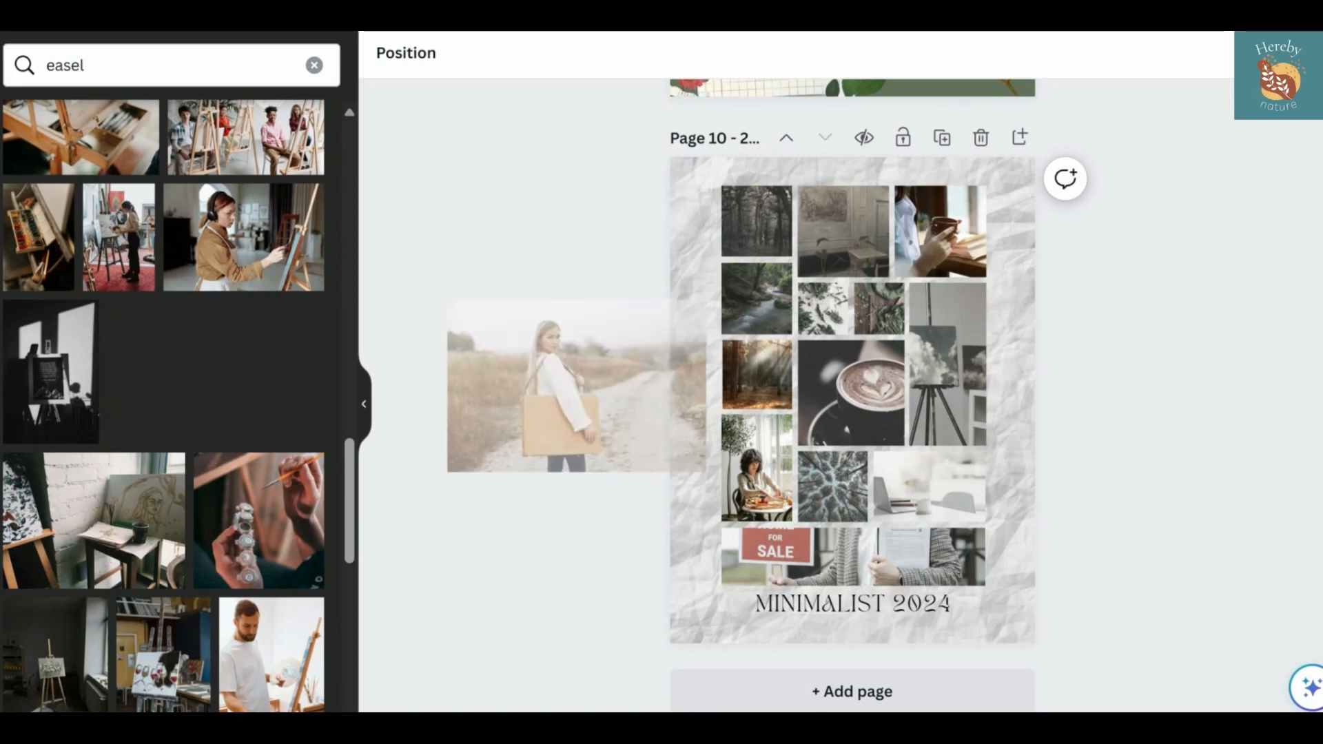
pyautogui.moveTo(576, 454); pyautogui.dragTo(147, 502)
pyautogui.scroll(-10, 142, 508)
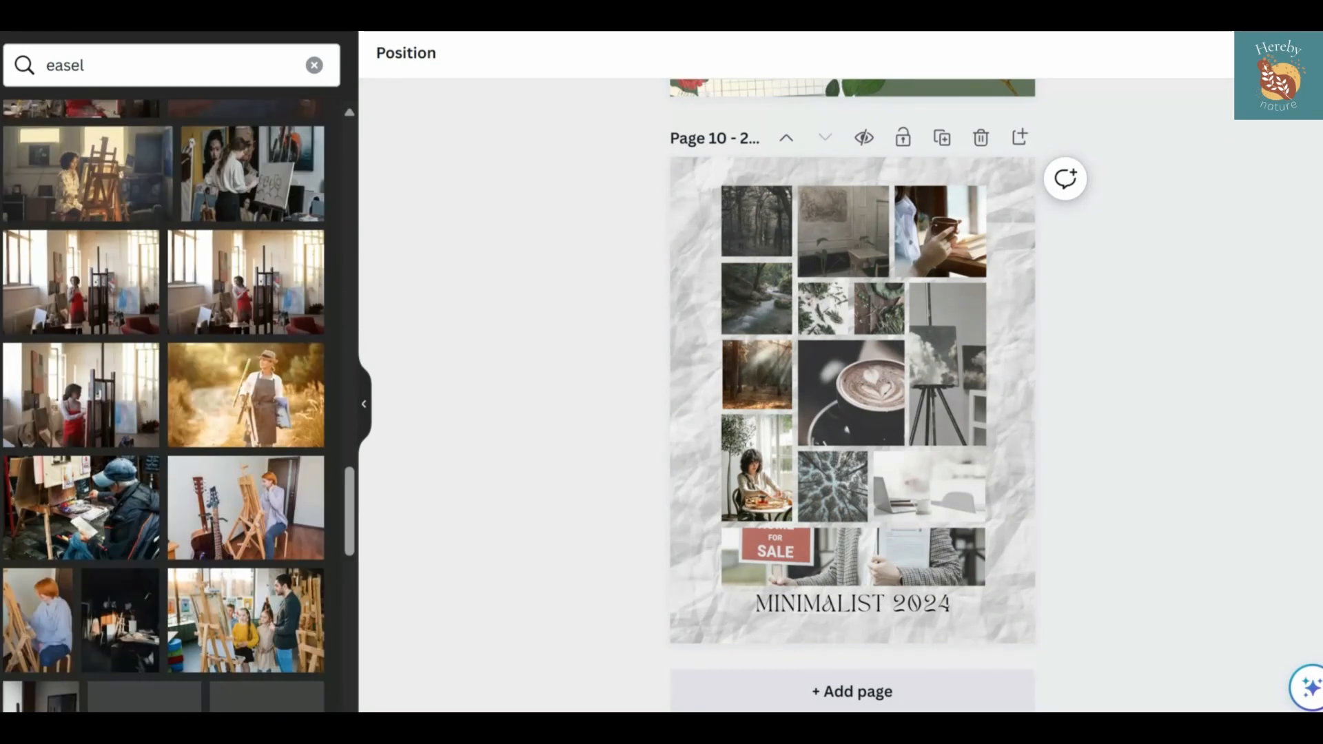
pyautogui.scroll(-3, 145, 507)
pyautogui.click(314, 65)
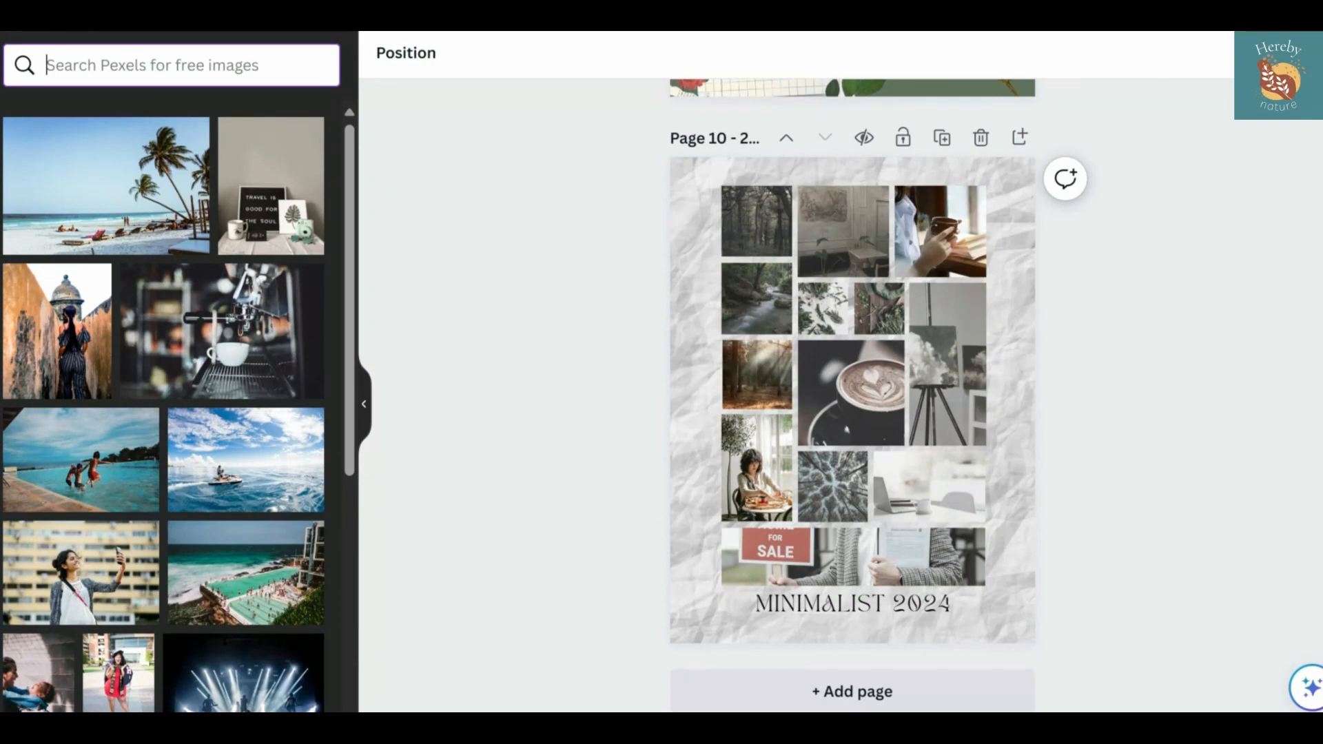
# Add the dark green pressed leaf sprig from the recommended graphics, shrink it and place it at the collage's top-right corner
pyautogui.click(298, 455)
pyautogui.click(307, 378)
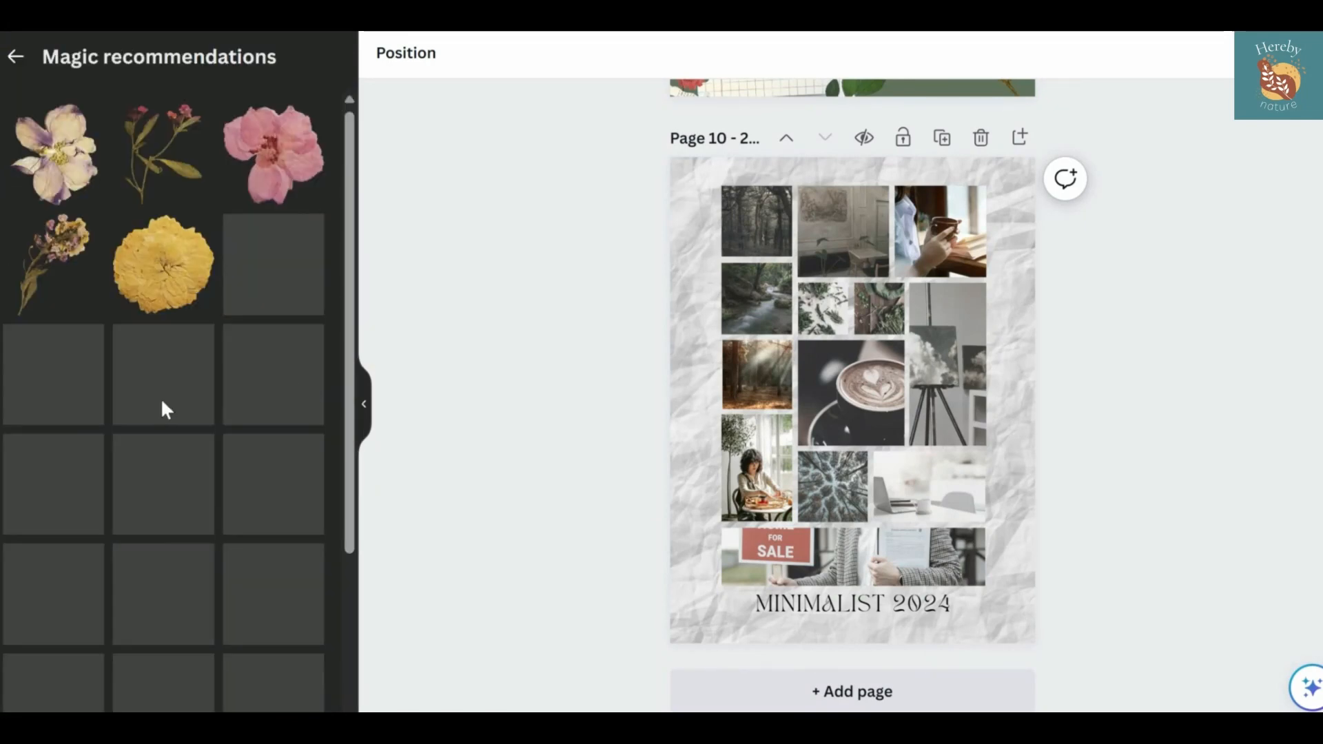
pyautogui.click(274, 267)
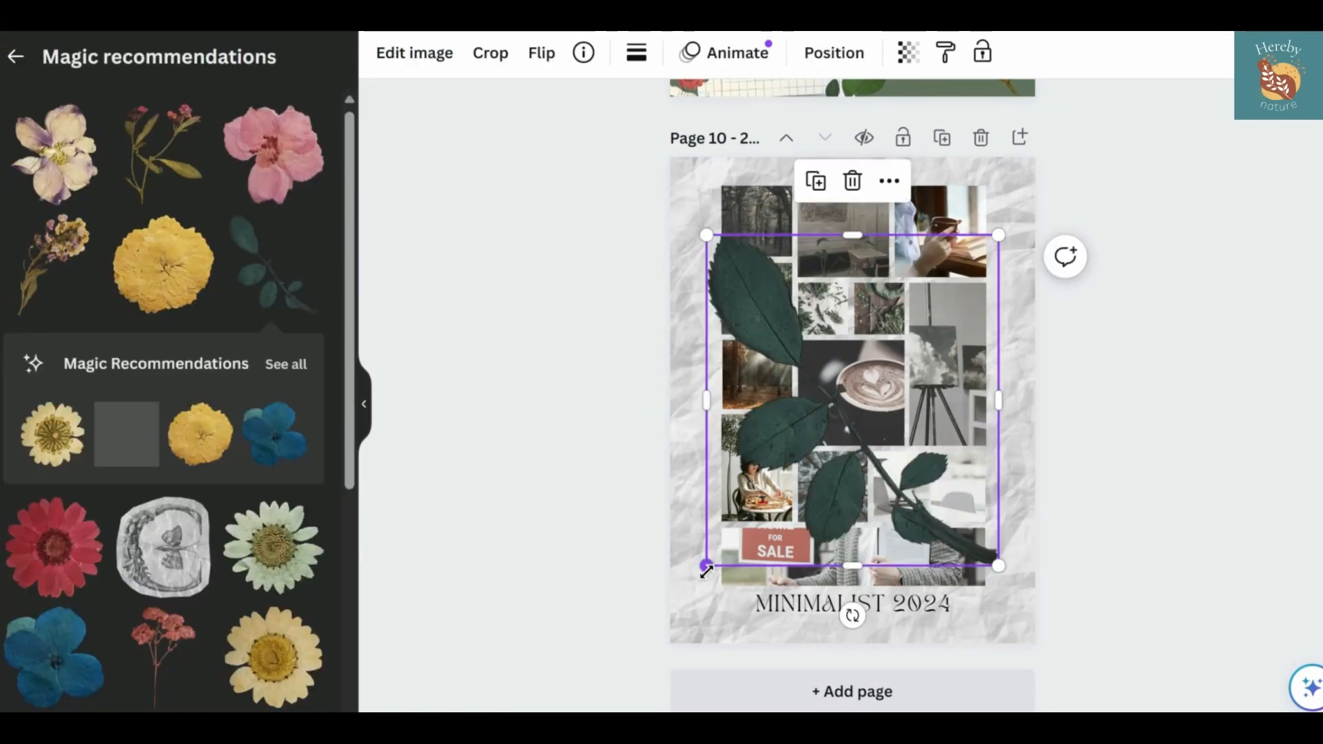
pyautogui.moveTo(705, 565); pyautogui.dragTo(936, 347)
pyautogui.moveTo(992, 279); pyautogui.dragTo(1004, 194)
pyautogui.moveTo(996, 306); pyautogui.dragTo(1004, 281)
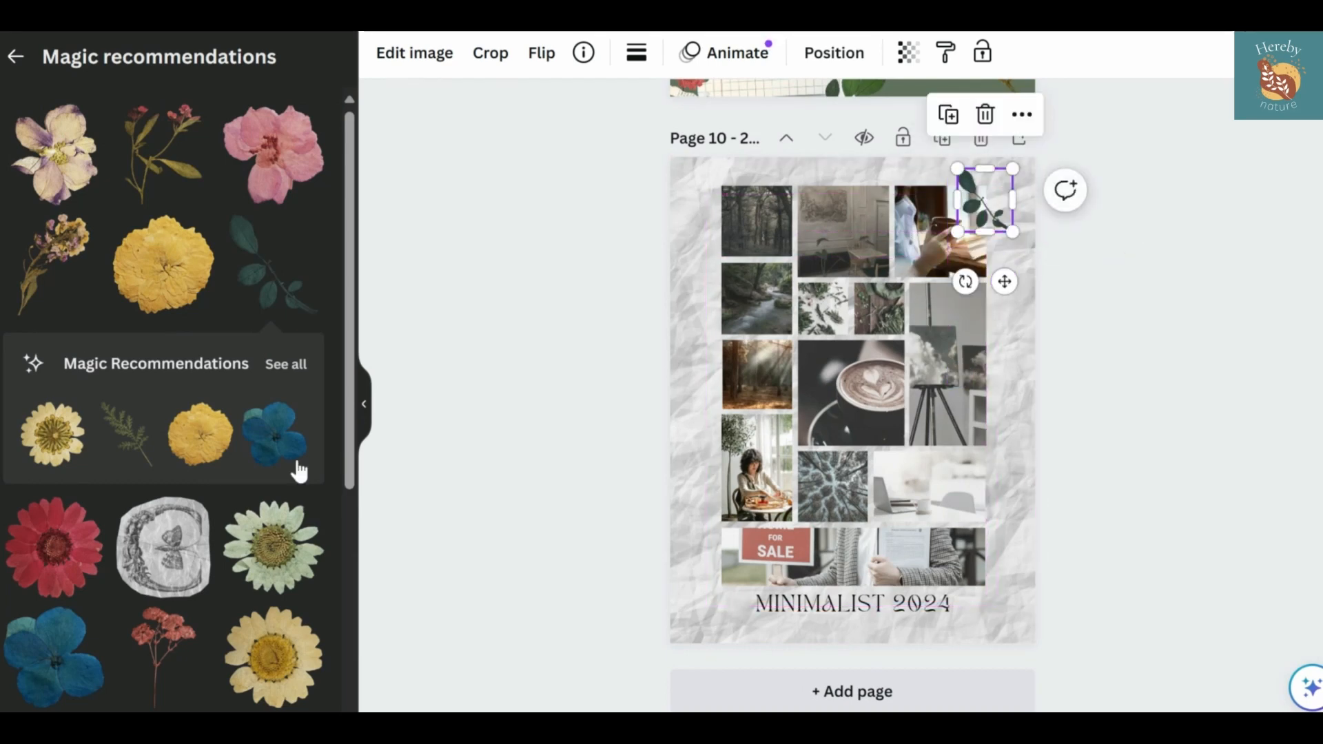
# Add the golden-brown pressed leaf branch from the full recommendations, shrink it and place it at the collage's top-left corner
pyautogui.scroll(-7, 298, 472)
pyautogui.scroll(6, 284, 340)
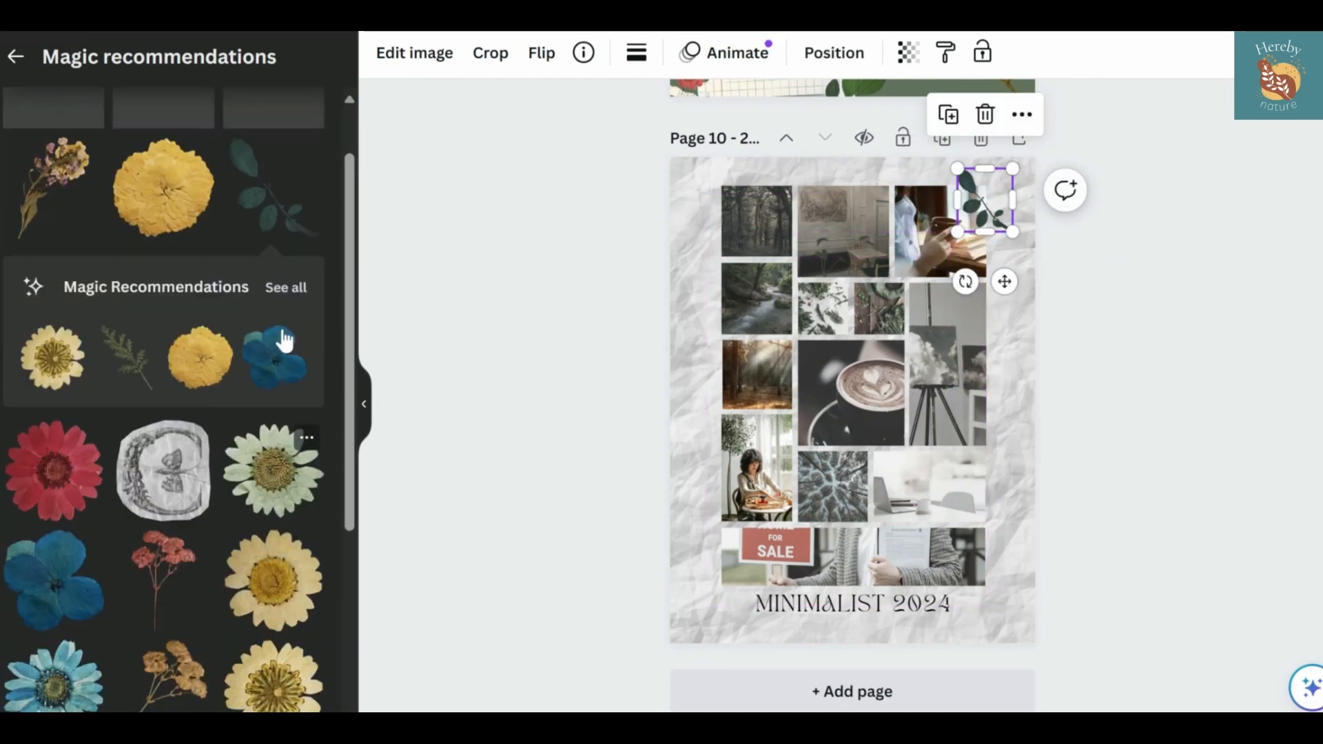
pyautogui.click(285, 287)
pyautogui.click(130, 474)
pyautogui.moveTo(998, 549); pyautogui.dragTo(763, 310)
pyautogui.moveTo(753, 358); pyautogui.dragTo(748, 272)
# Place small green leaf sprigs on both sides of the MINIMALIST 2024 title, flipping the right one horizontally to mirror the left
pyautogui.scroll(-5, 290, 540)
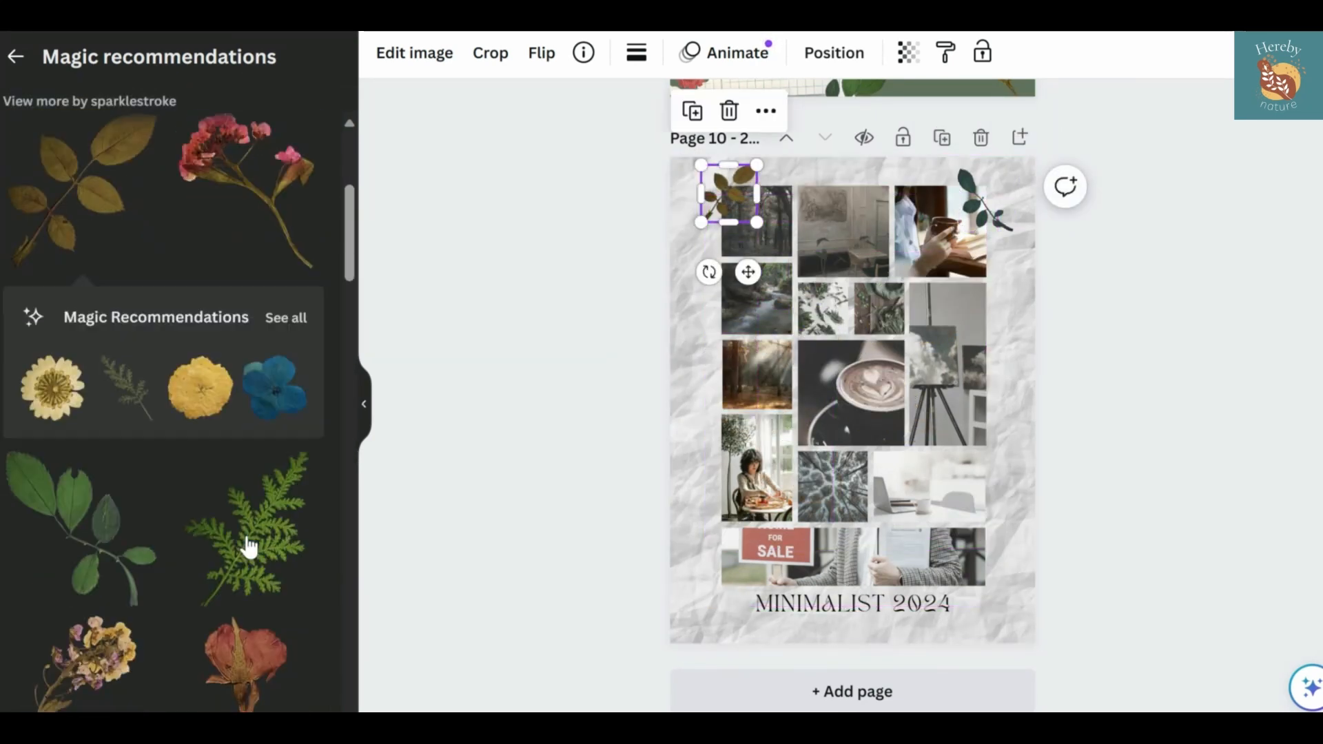
pyautogui.scroll(-2, 250, 547)
pyautogui.click(90, 485)
pyautogui.moveTo(866, 386); pyautogui.dragTo(993, 575)
pyautogui.click(542, 53)
pyautogui.click(548, 106)
pyautogui.click(568, 502)
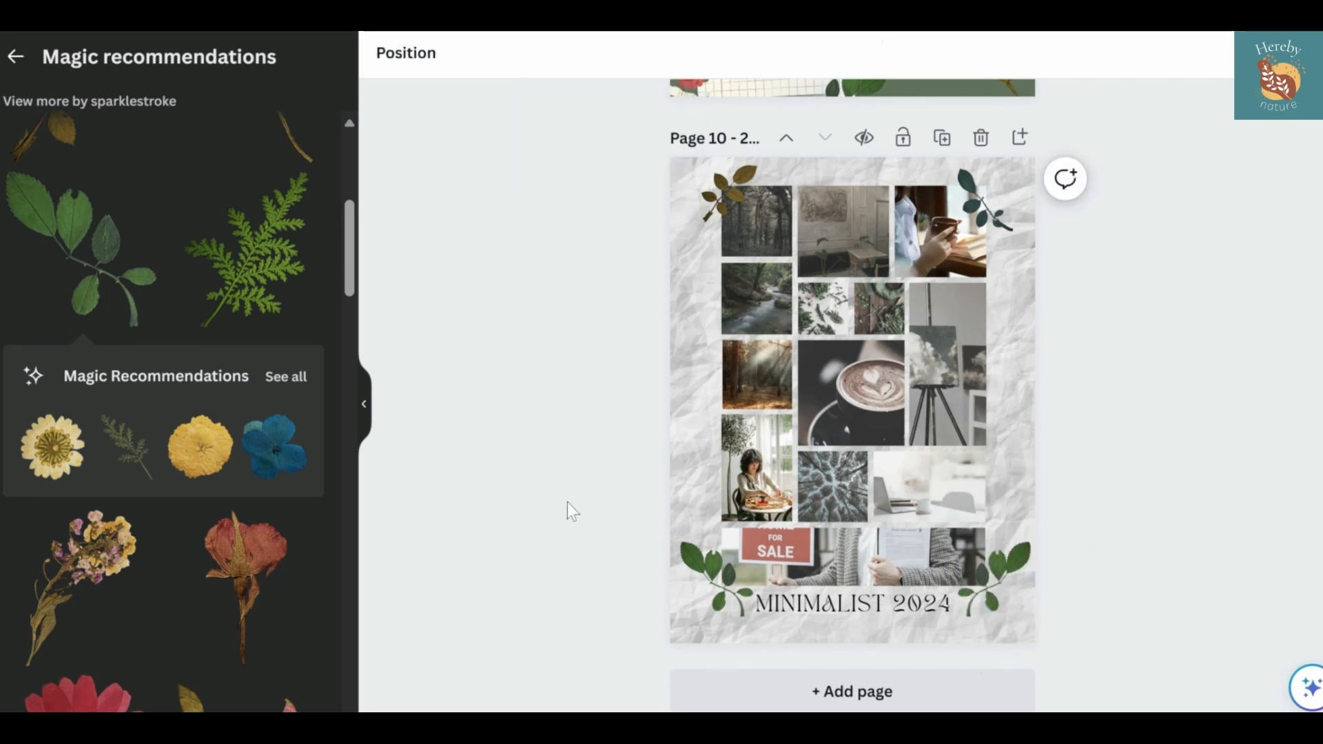
pyautogui.click(982, 610)
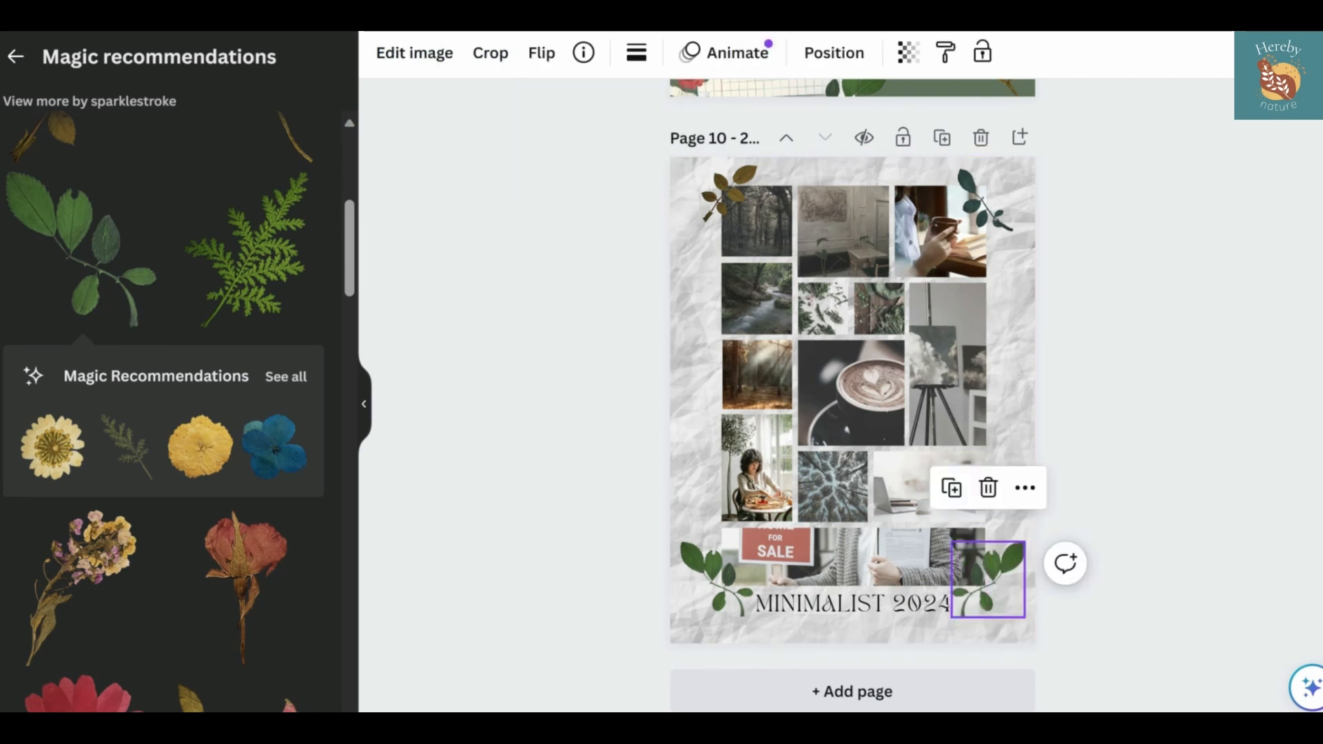
pyautogui.click(591, 585)
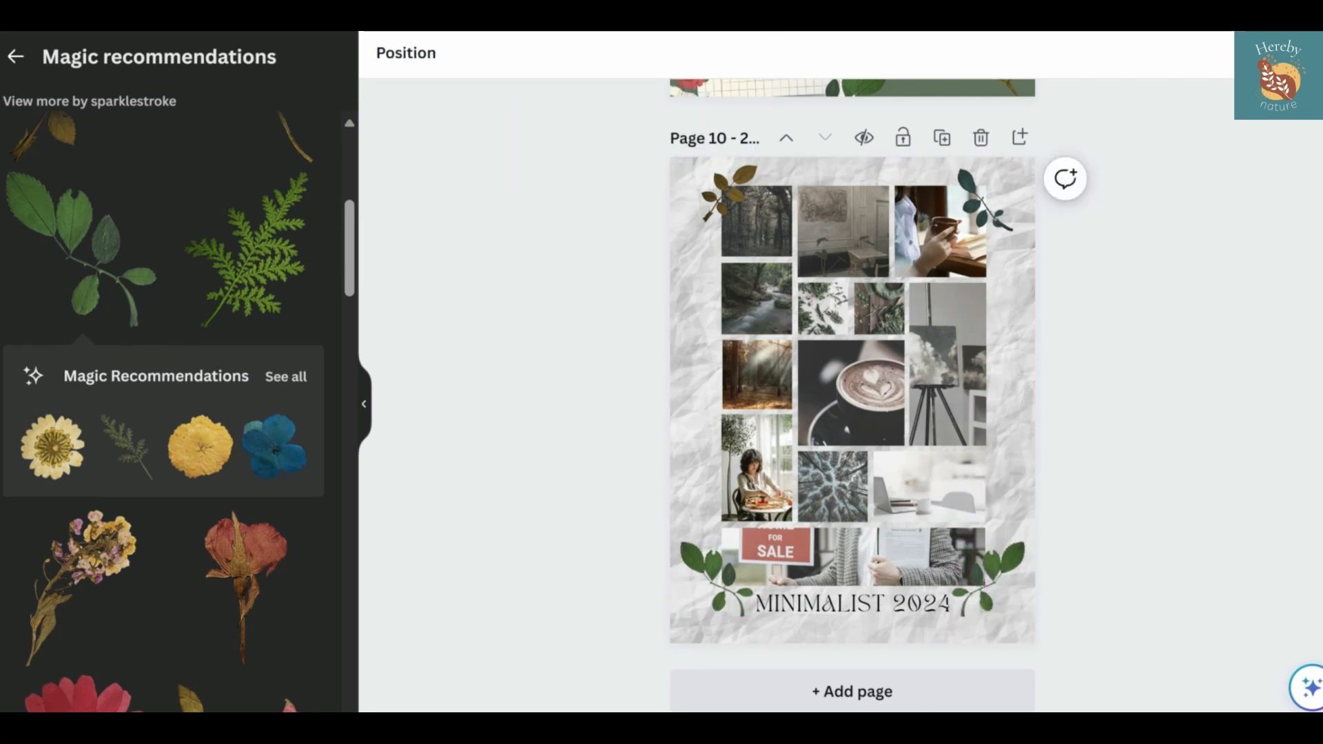
pyautogui.scroll(-15, 218, 610)
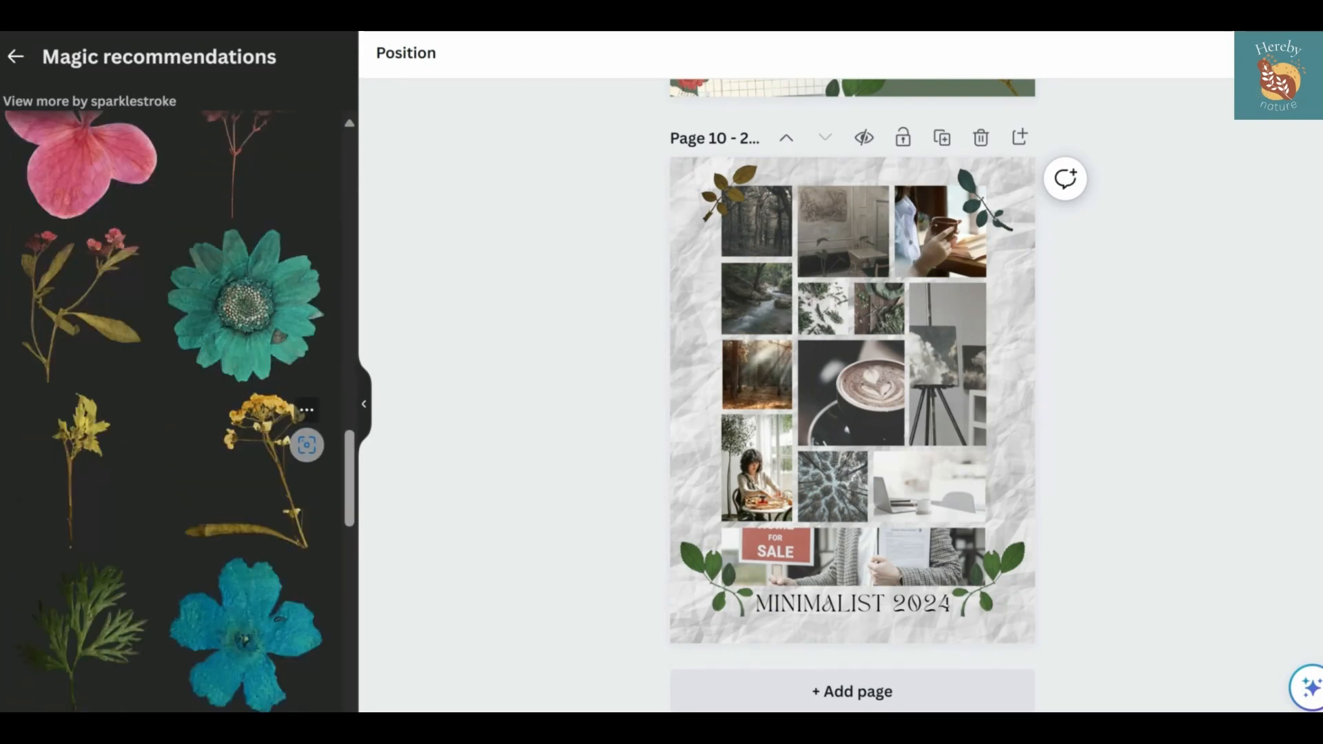
pyautogui.scroll(-2, 227, 551)
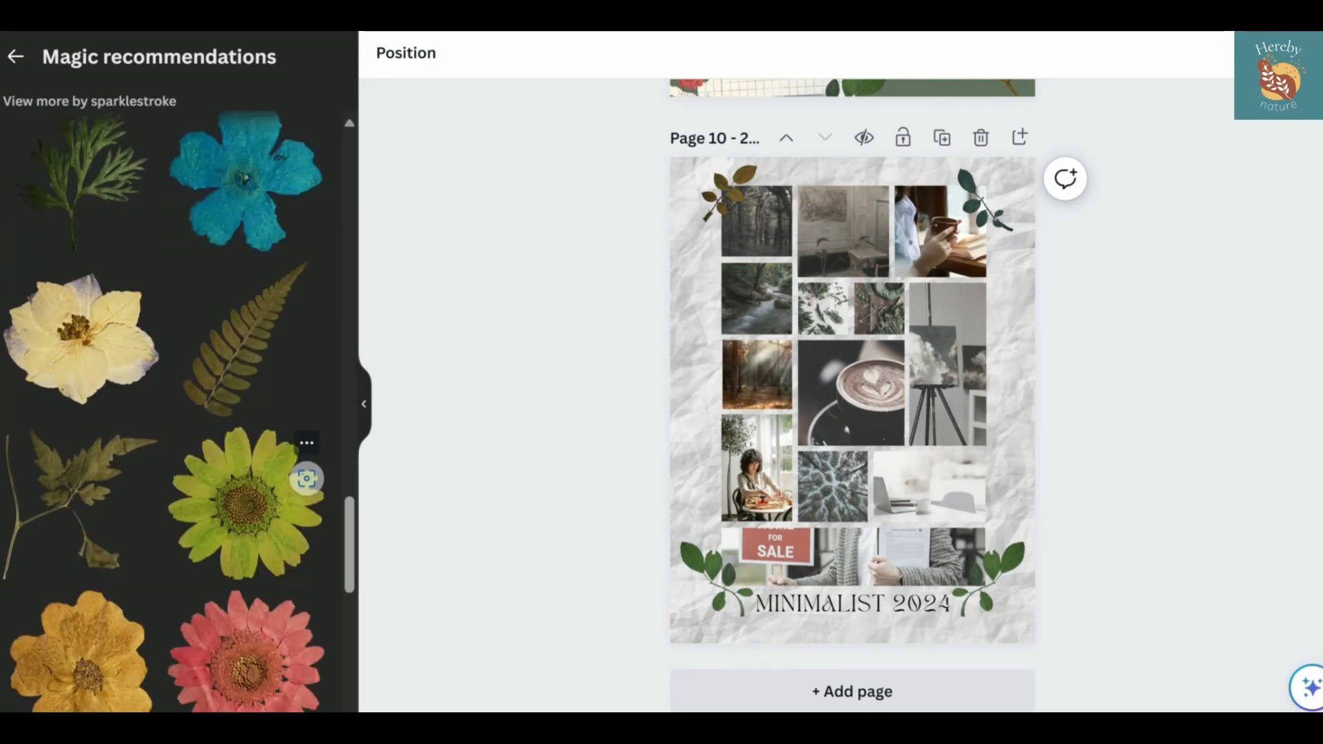
# Add a square shape, stretch it to about 14.4 by 20.19 in over the photo collage, and fill it white
pyautogui.click(16, 57)
pyautogui.click(33, 384)
pyautogui.moveTo(817, 399); pyautogui.dragTo(754, 240)
pyautogui.moveTo(816, 287); pyautogui.dragTo(992, 585)
pyautogui.click(492, 52)
pyautogui.click(68, 474)
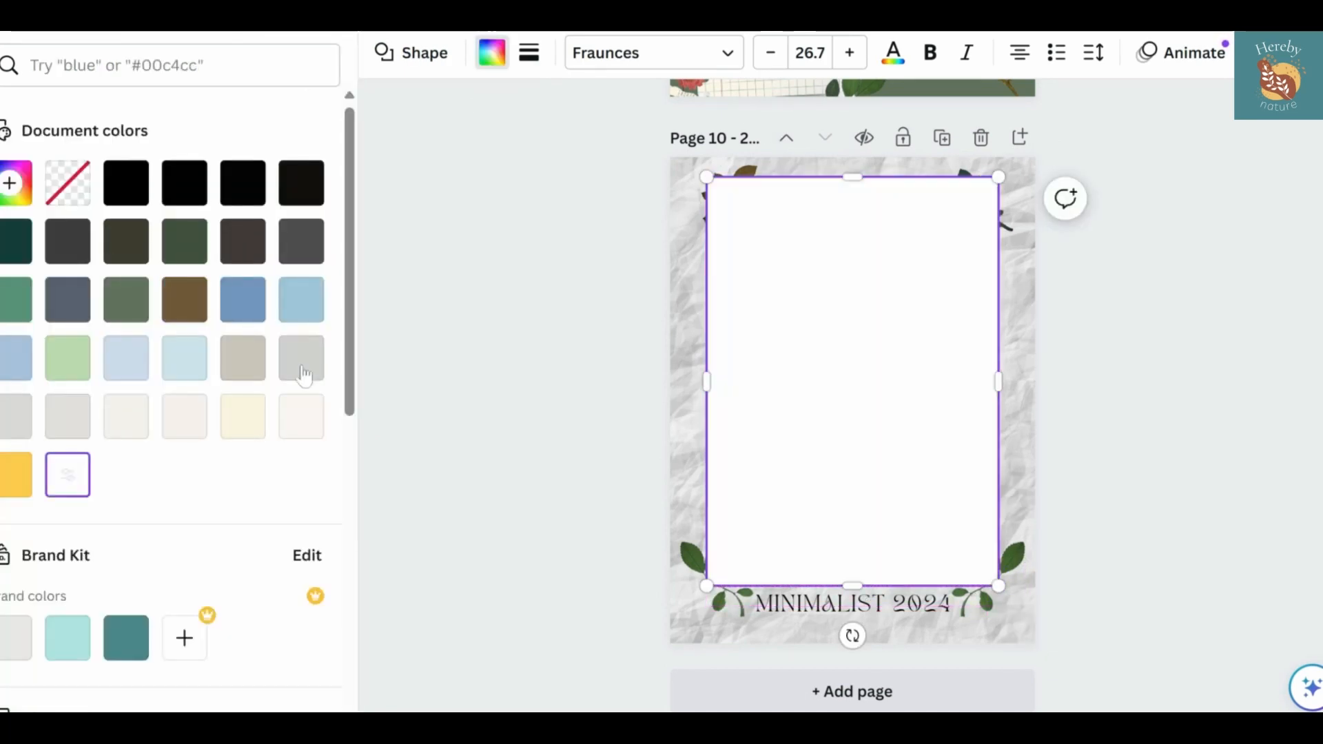
# Send the white rectangle to the back so it sits behind the photos and leaf sprigs
pyautogui.click(1269, 53)
pyautogui.click(1109, 100)
pyautogui.click(237, 153)
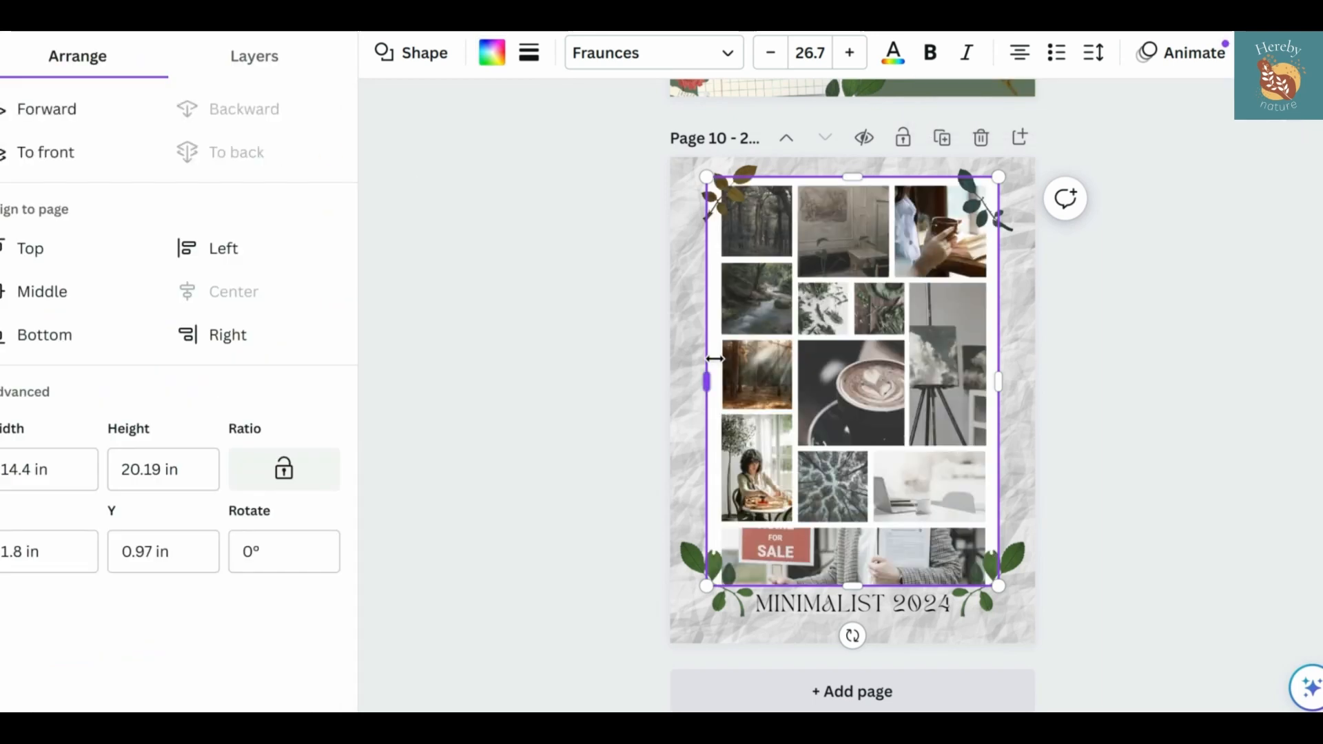
# Narrow the white backing rectangle to about 13.9 in, centre it around the photos and raise its top edge slightly
pyautogui.moveTo(702, 377); pyautogui.dragTo(716, 376)
pyautogui.moveTo(998, 380); pyautogui.dragTo(999, 378)
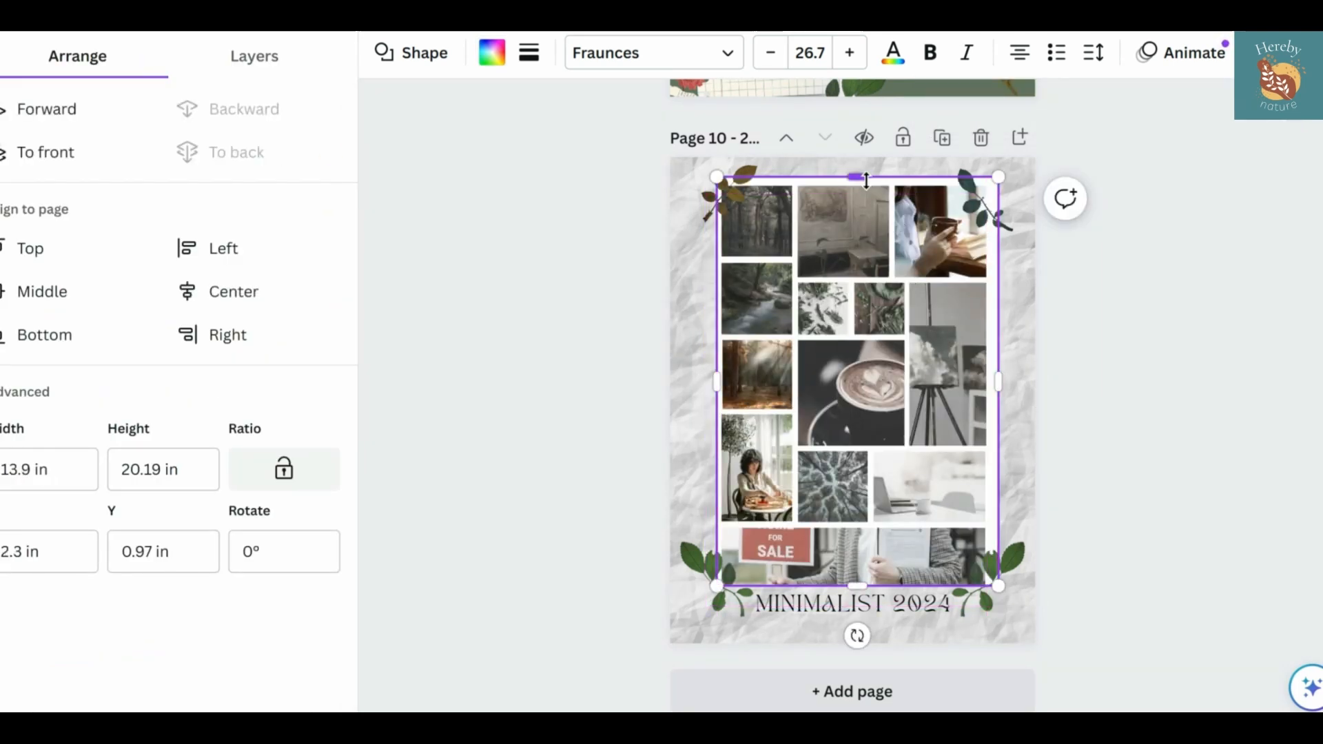
pyautogui.click(1131, 179)
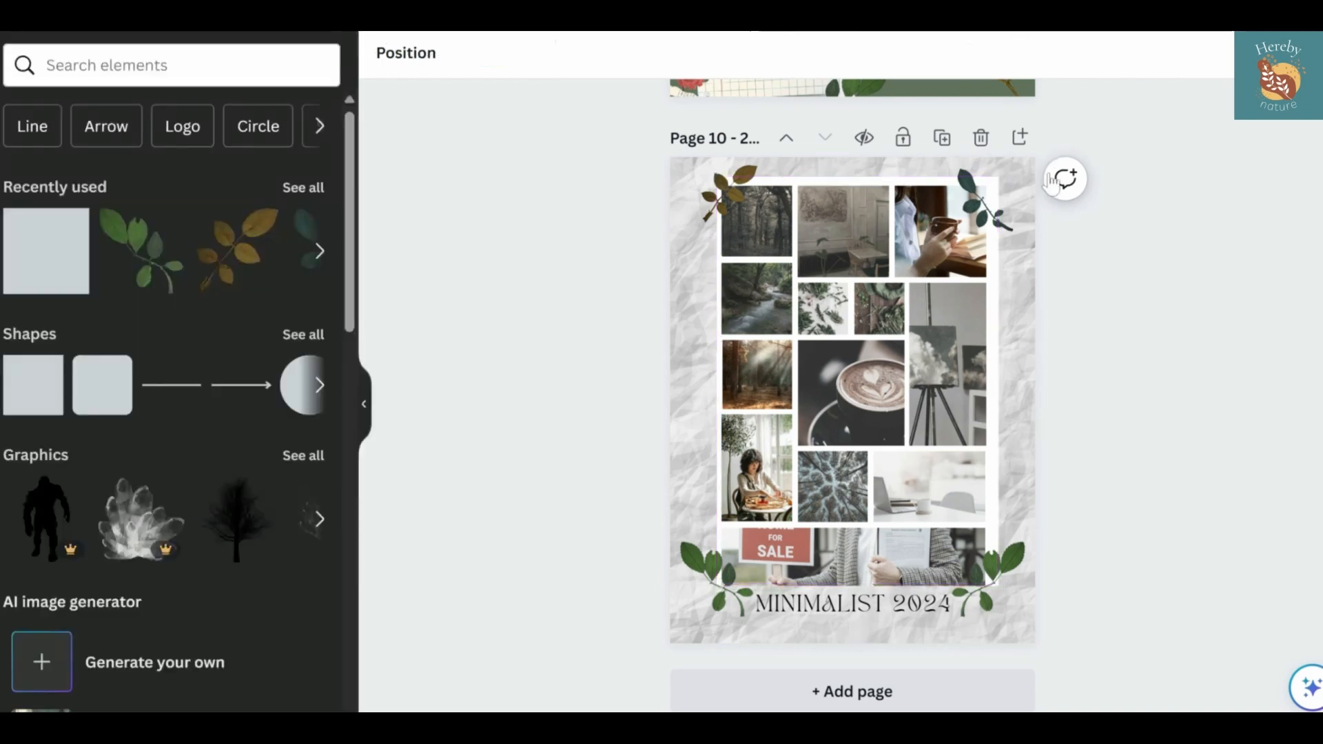
pyautogui.click(905, 183)
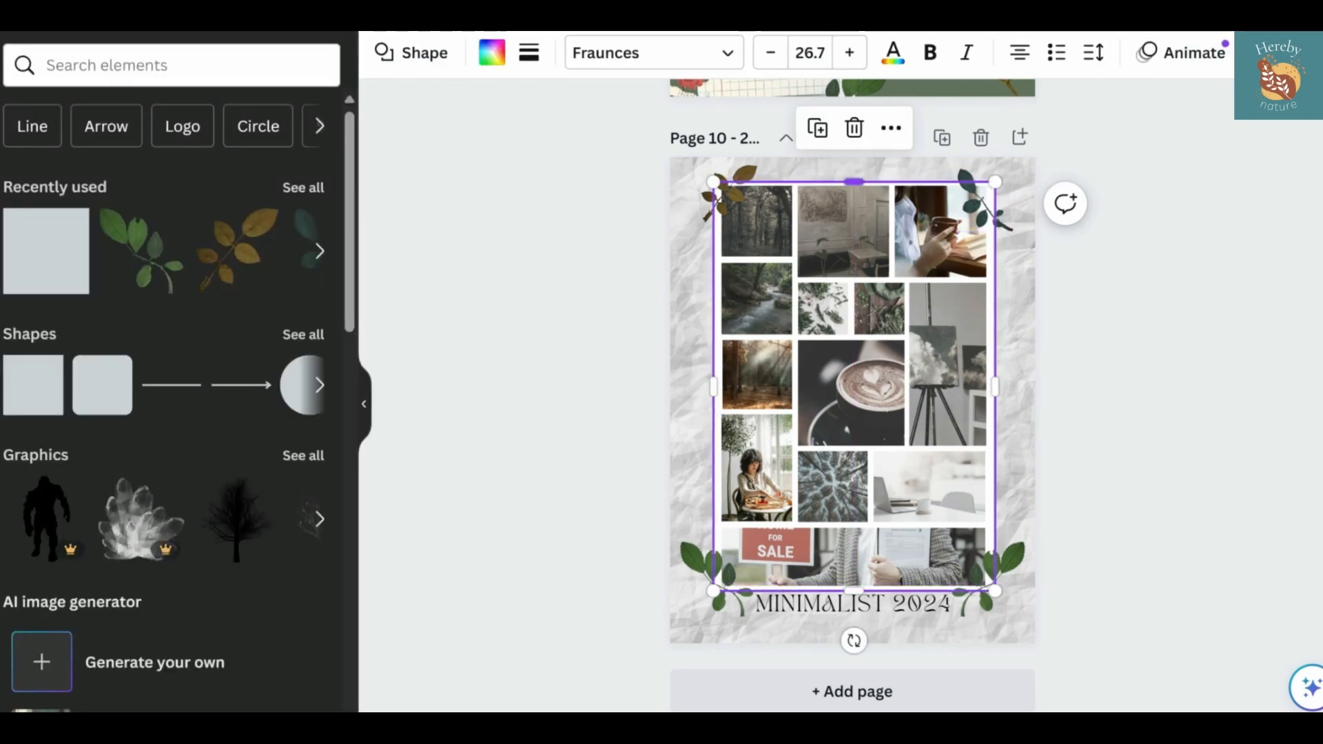
pyautogui.moveTo(854, 184); pyautogui.dragTo(853, 177)
pyautogui.click(1184, 396)
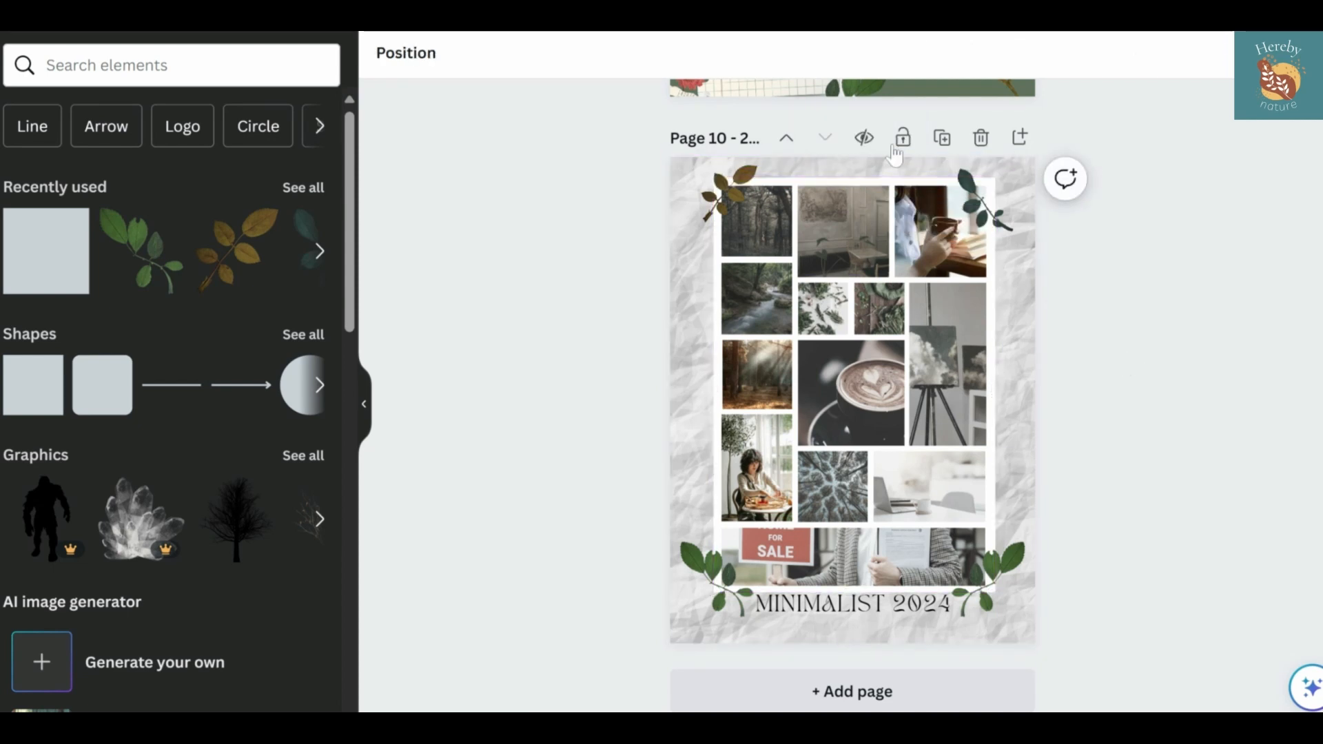
# Lower the white backing rectangle's transparency setting to about 32
pyautogui.click(894, 181)
pyautogui.click(1258, 53)
pyautogui.click(1171, 98)
pyautogui.moveTo(1167, 152); pyautogui.dragTo(1072, 154)
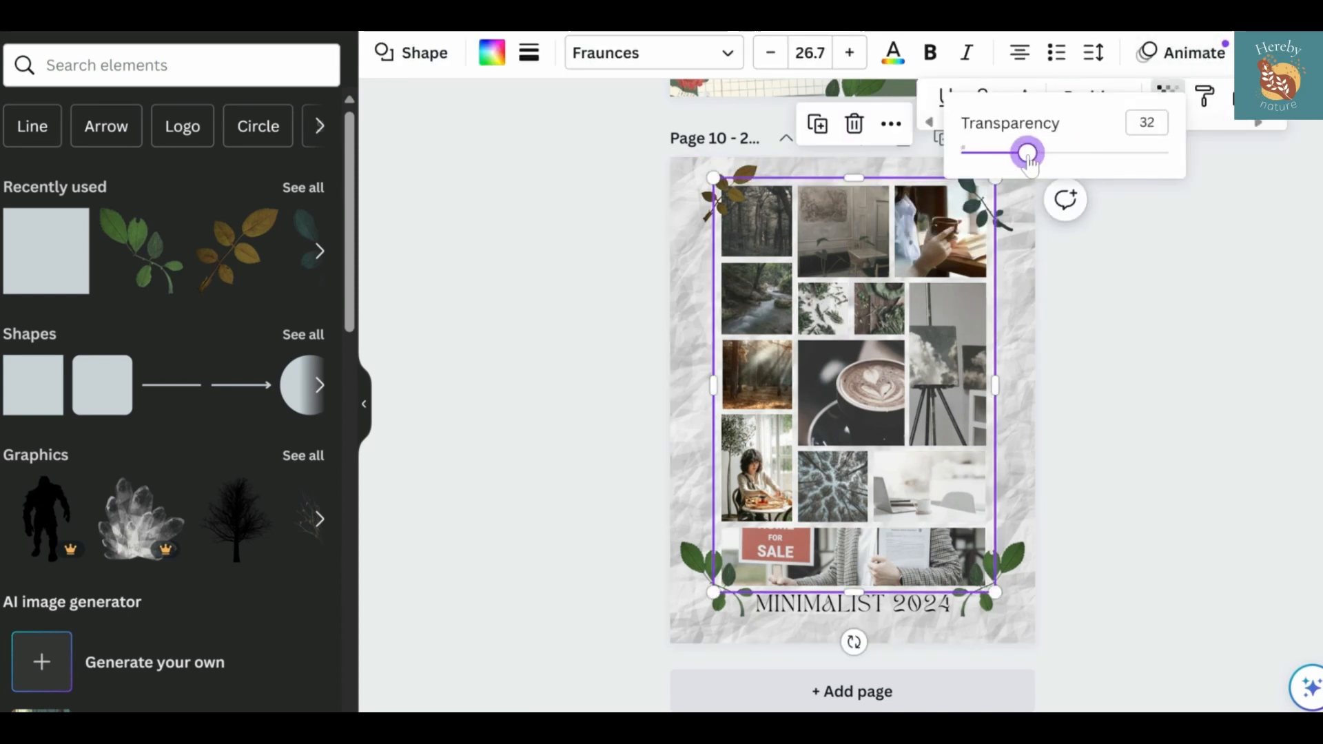
pyautogui.click(1100, 301)
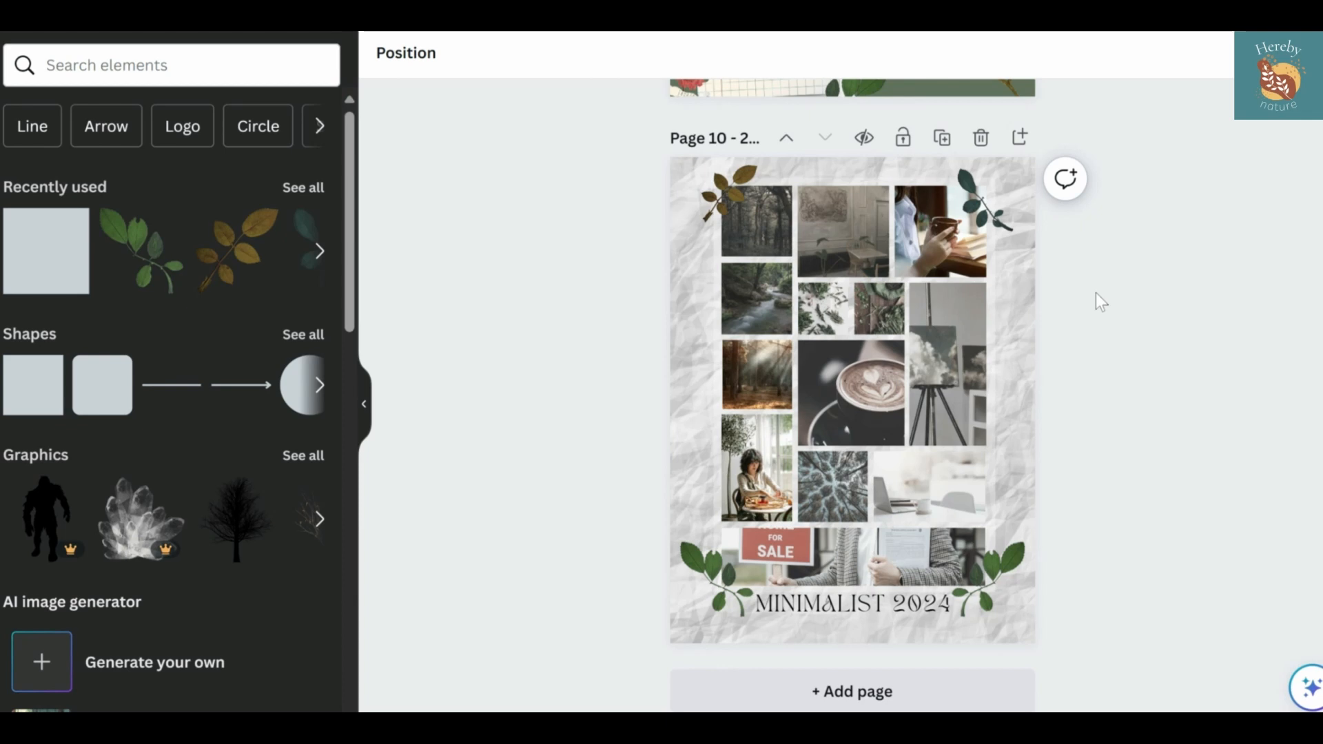
# Try Binggo Wood on the MINIMALIST 2024 title and change its font to Perandory
pyautogui.click(847, 607)
pyautogui.click(456, 53)
pyautogui.click(121, 358)
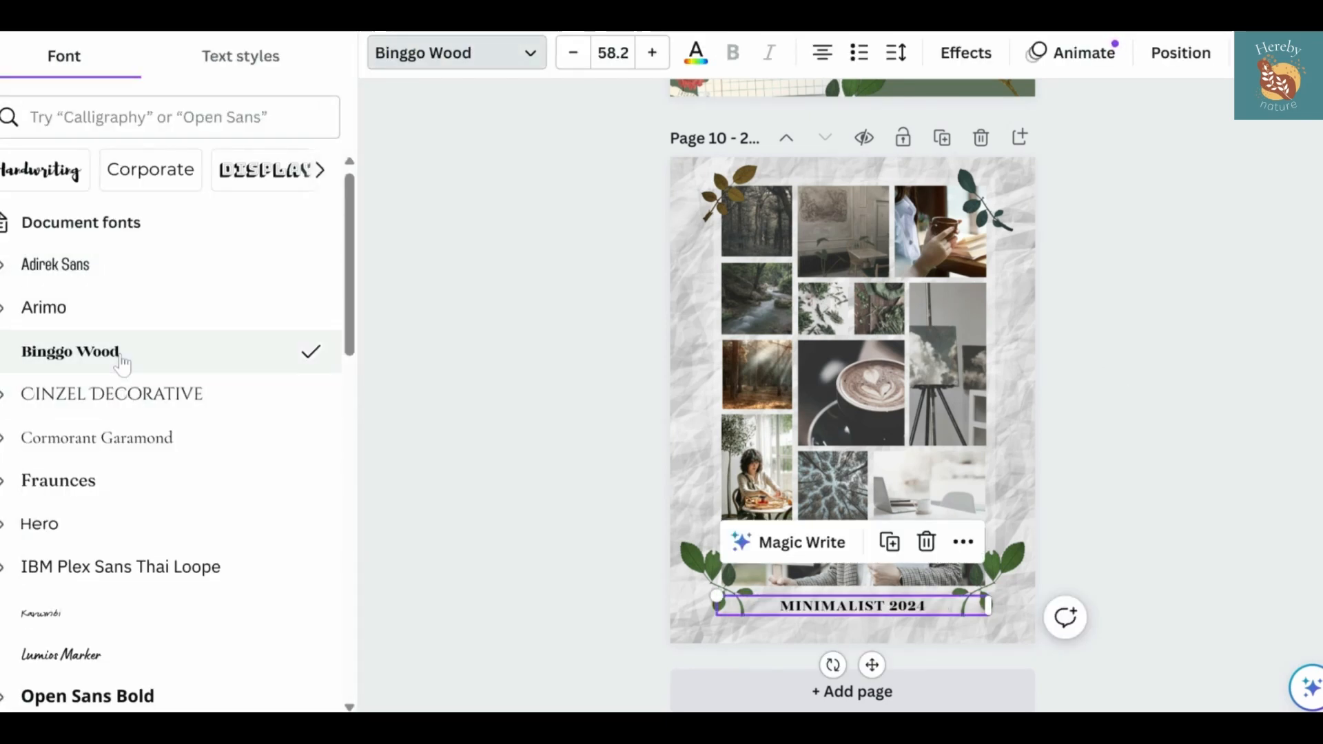
pyautogui.scroll(-3, 111, 489)
pyautogui.click(80, 555)
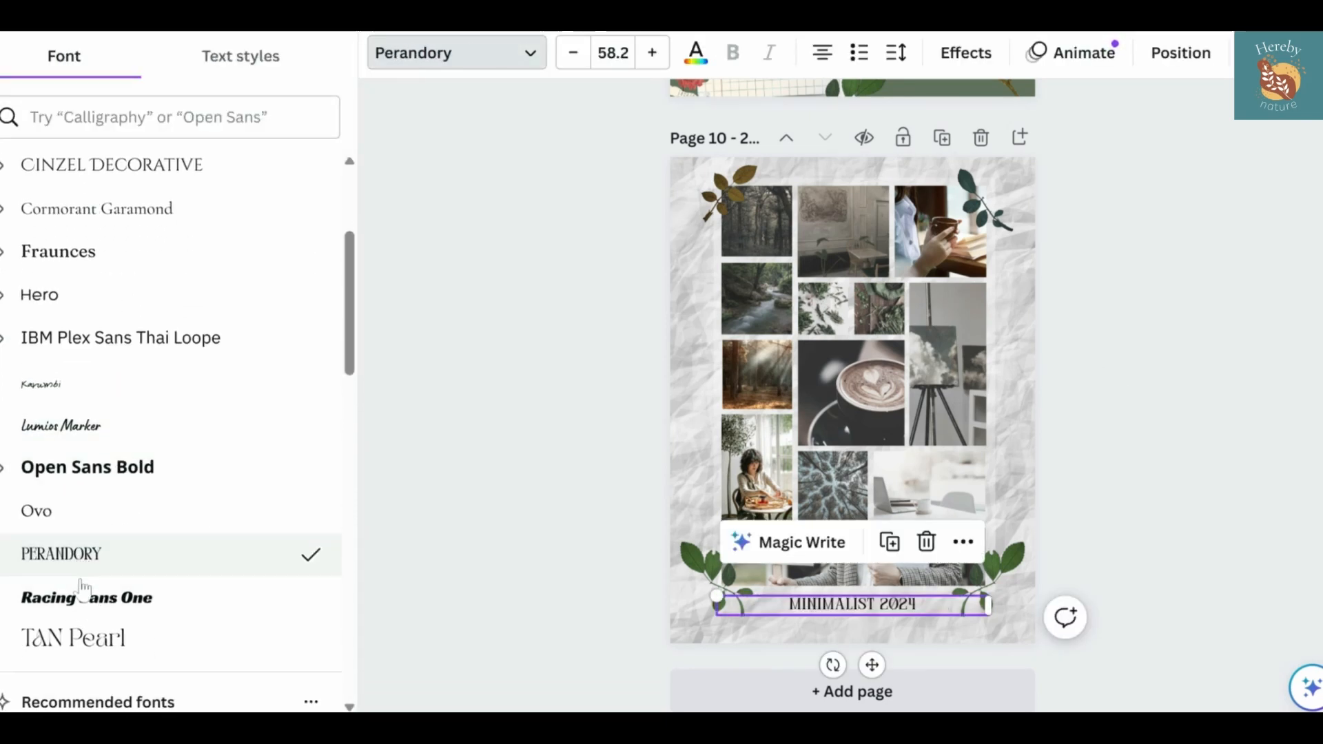
# Change the MINIMALIST 2024 title to the Ovo font at size 76
pyautogui.click(80, 586)
pyautogui.click(82, 555)
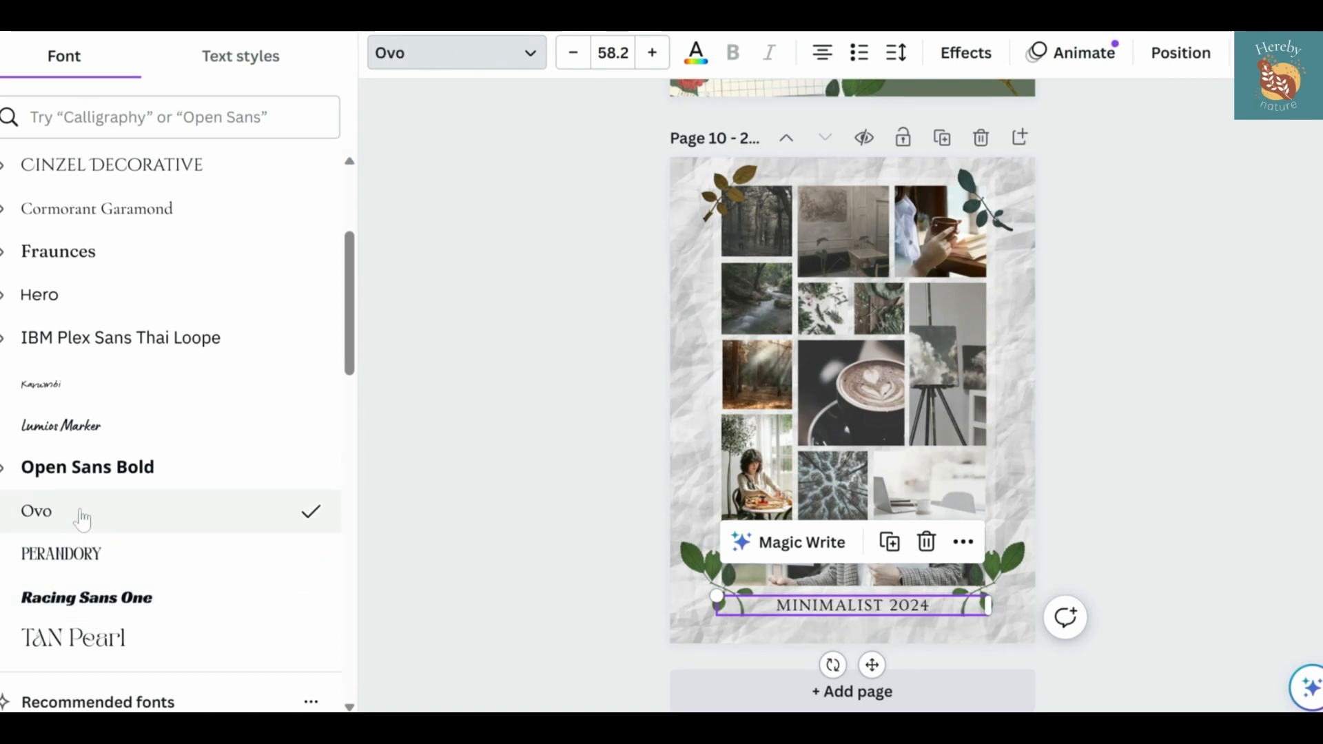
pyautogui.click(612, 53)
pyautogui.click(620, 421)
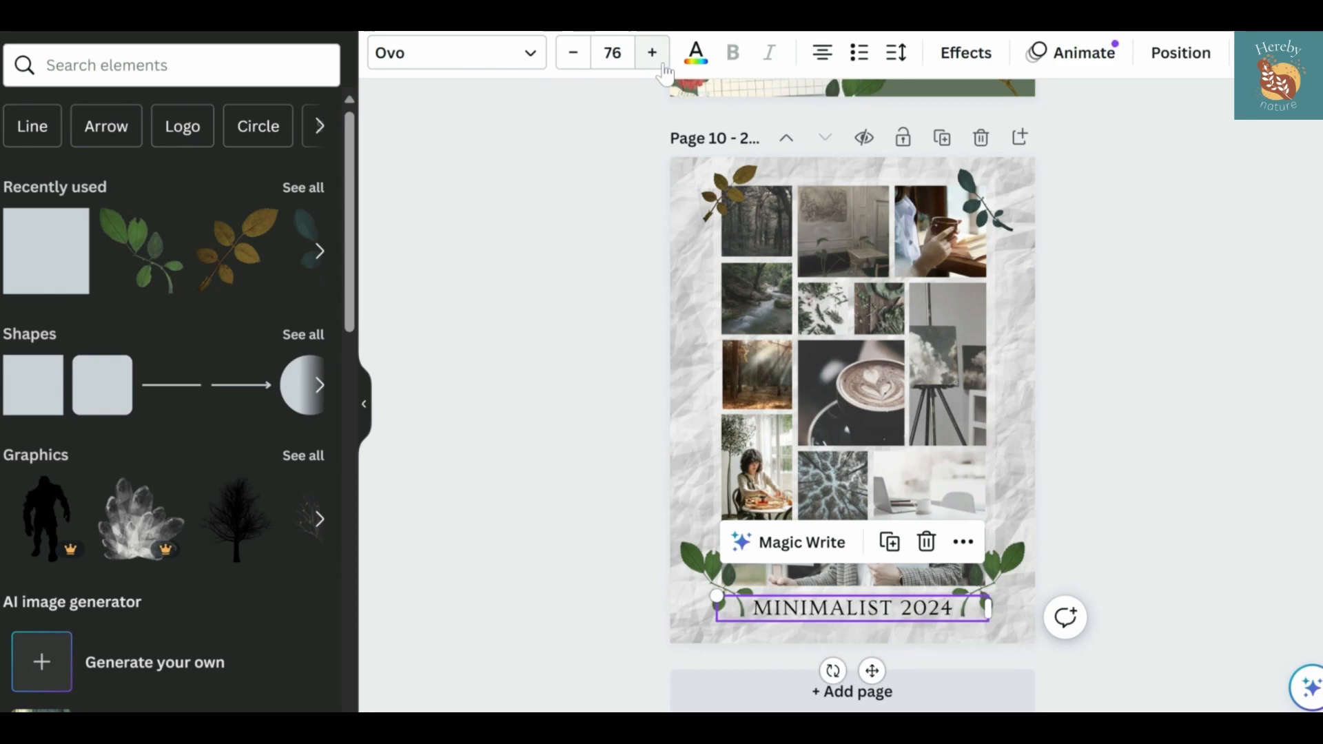
pyautogui.click(498, 341)
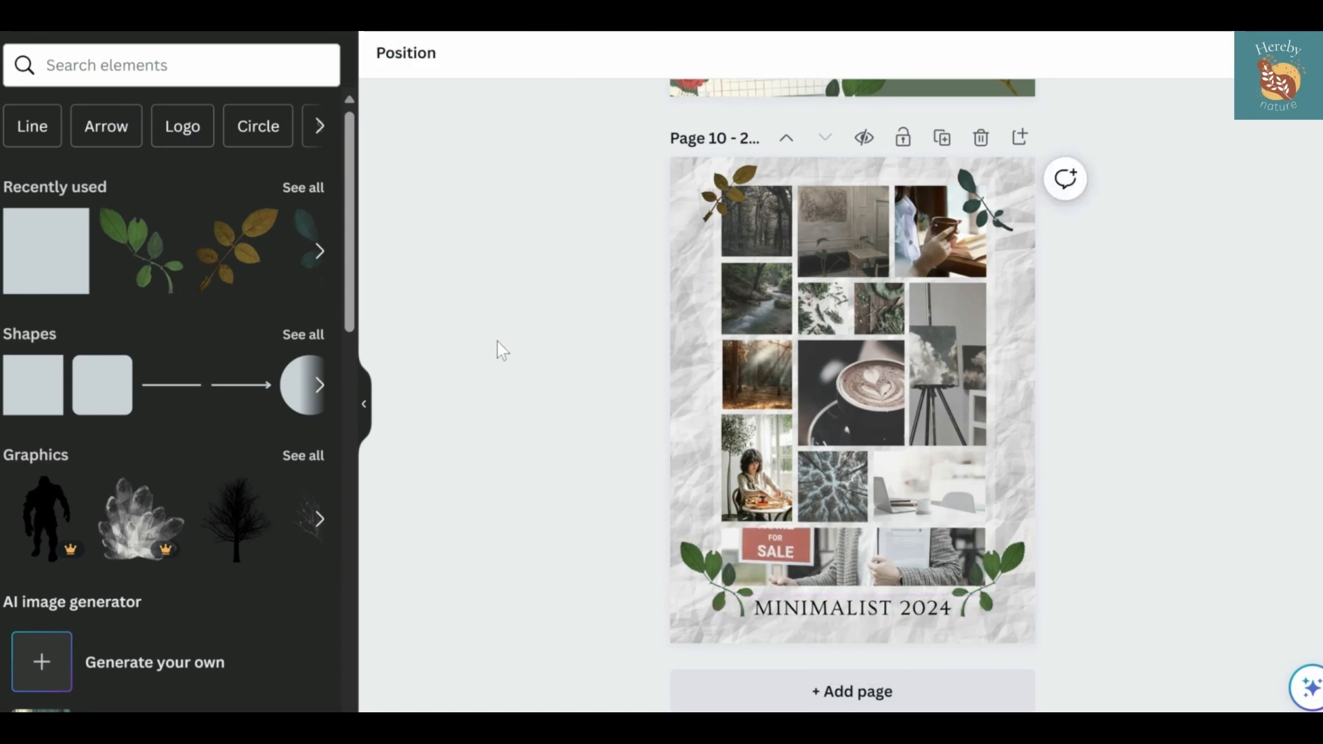
# Shift the bottom photo downward within its frame so the whole HOME FOR SALE sign fits in the crop
pyautogui.doubleClick(862, 556)
pyautogui.moveTo(862, 556); pyautogui.dragTo(870, 584)
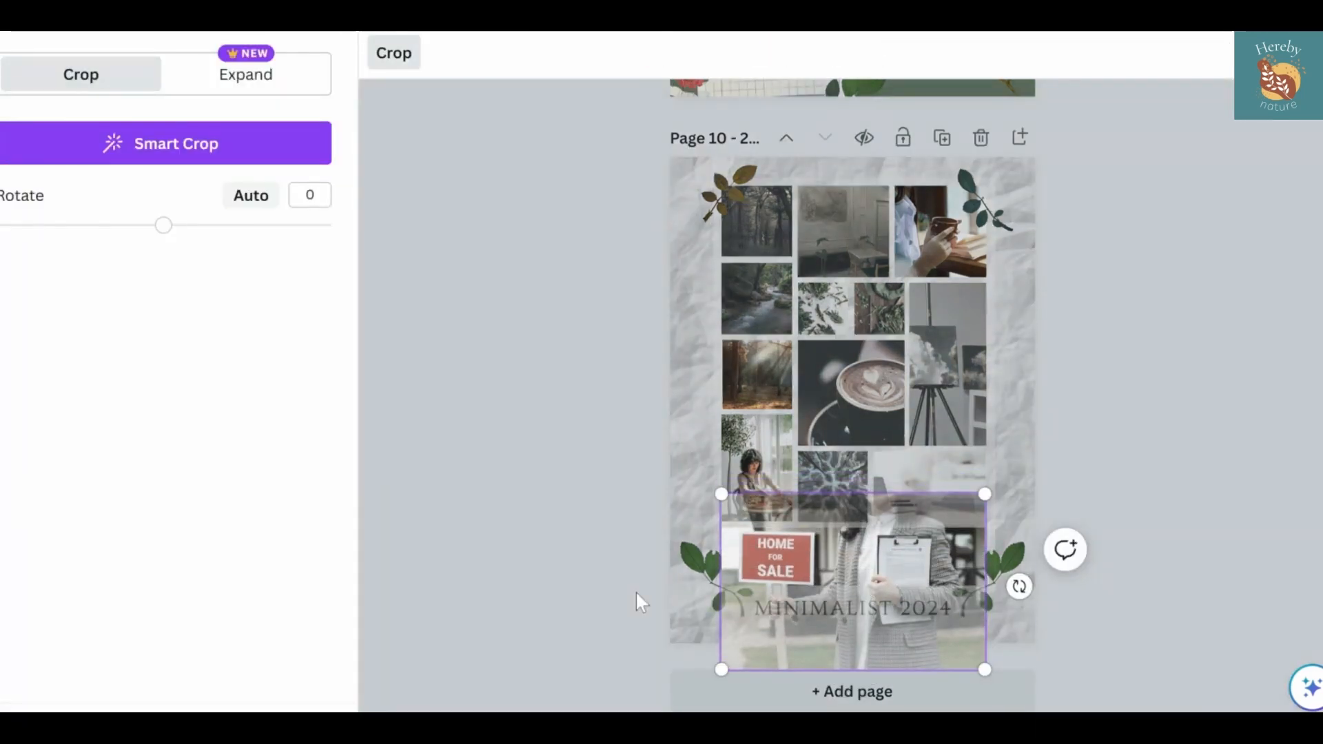
pyautogui.click(641, 602)
# Search the Pexels photo library for "canon camera"
pyautogui.click(1, 523)
pyautogui.scroll(-20, 76, 522)
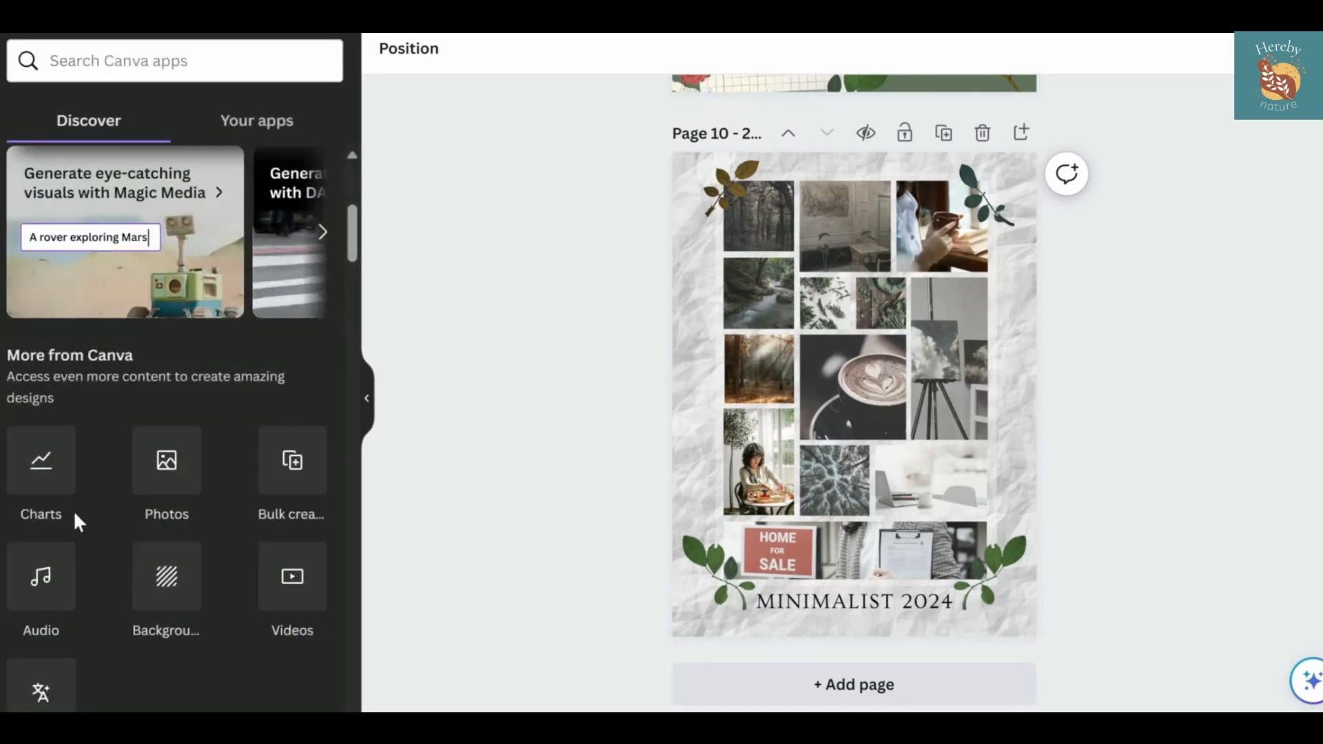
pyautogui.click(159, 67)
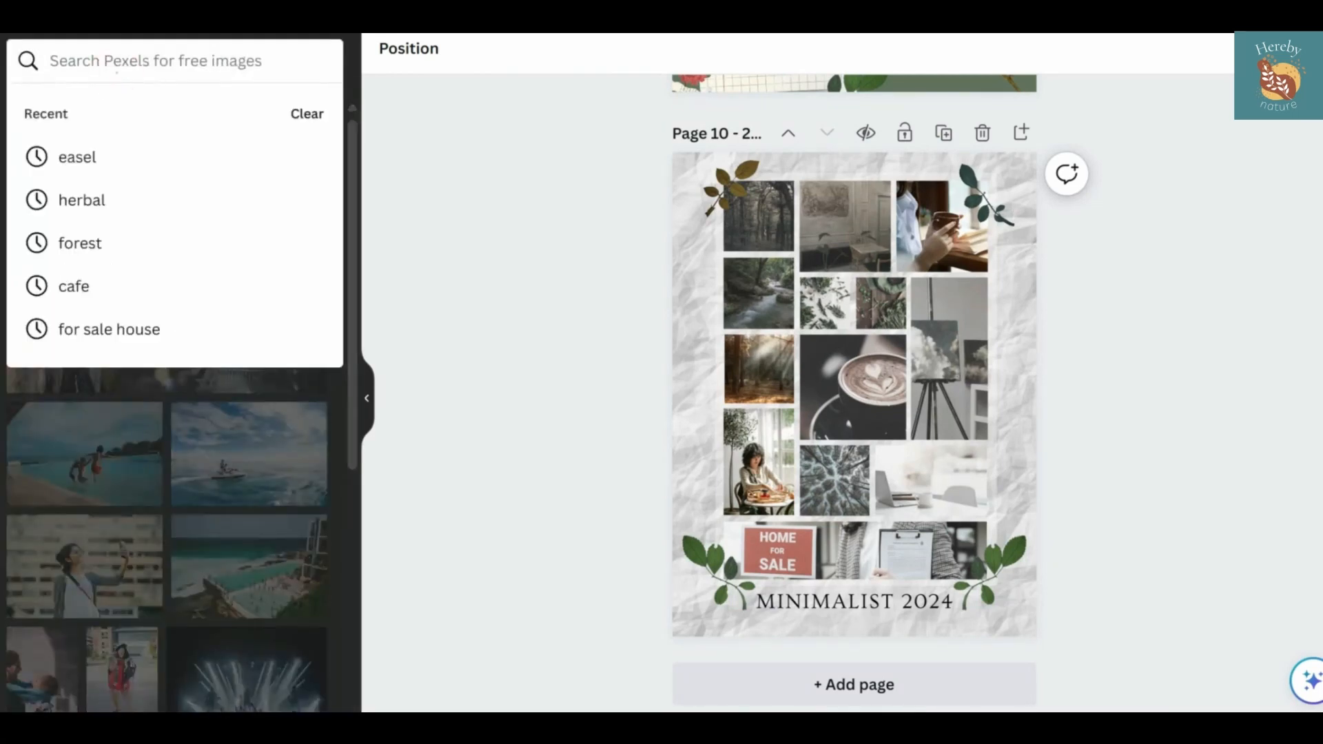
pyautogui.write('canon camera')
pyautogui.press('Return')
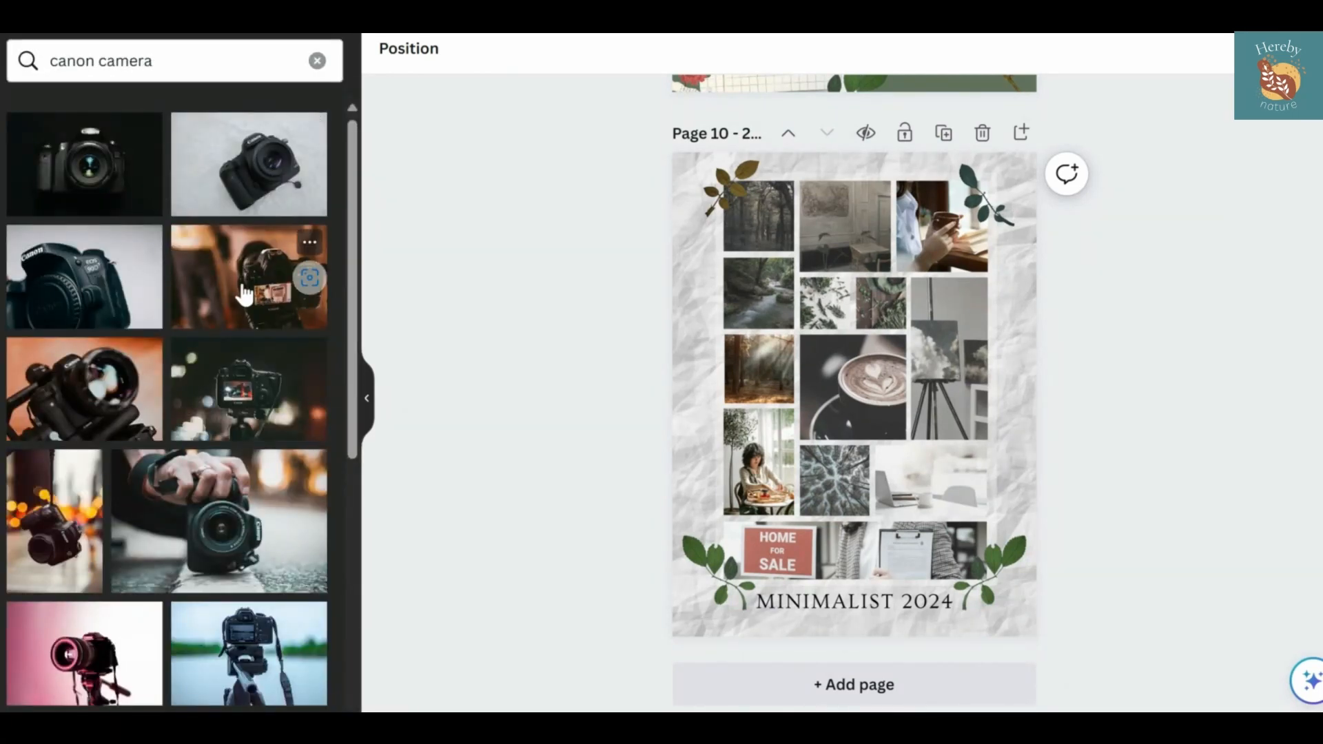
# Try the black camera photo in the stream photo's frame, replace it with the warm-toned camera showing its screen, and check its crop
pyautogui.moveTo(95, 167); pyautogui.dragTo(758, 293)
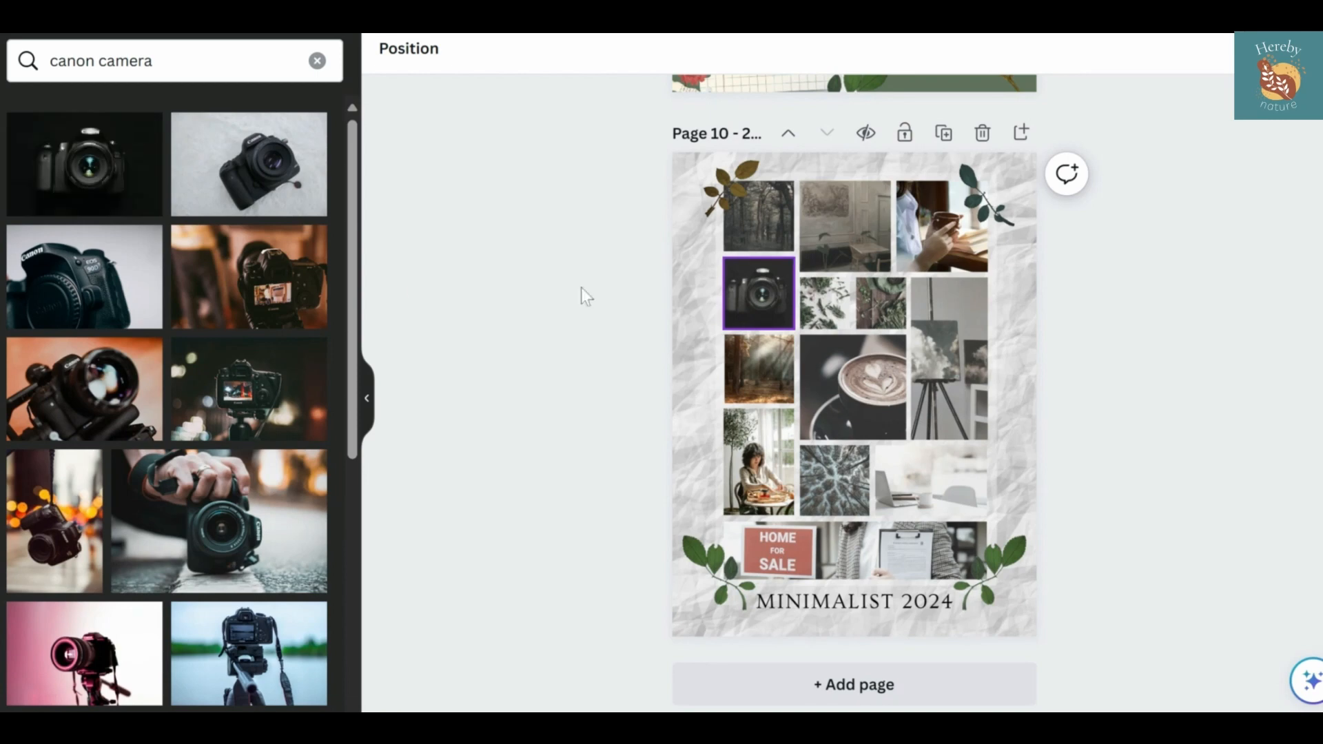
pyautogui.moveTo(260, 275); pyautogui.dragTo(758, 293)
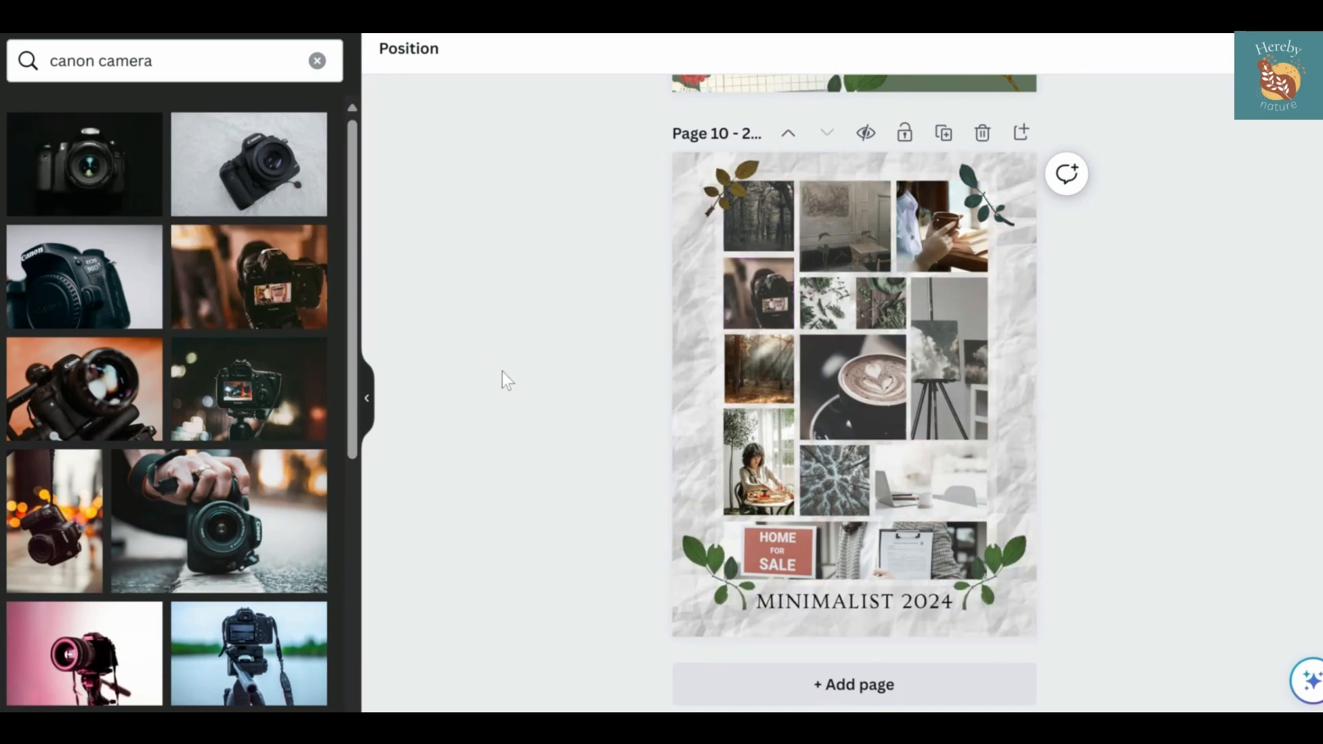
pyautogui.doubleClick(751, 294)
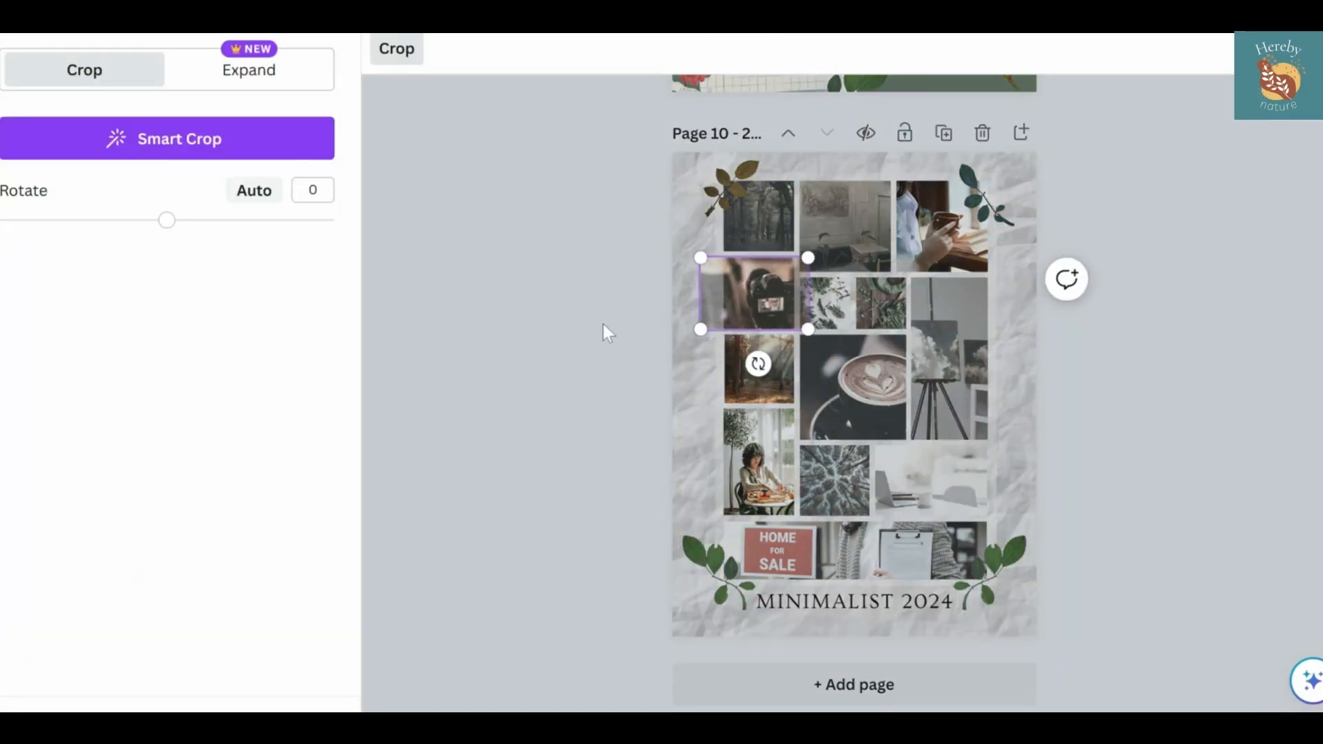
pyautogui.click(602, 323)
# Shift the room interior photo upward within its frame in the top row
pyautogui.doubleClick(868, 218)
pyautogui.moveTo(868, 218); pyautogui.dragTo(870, 182)
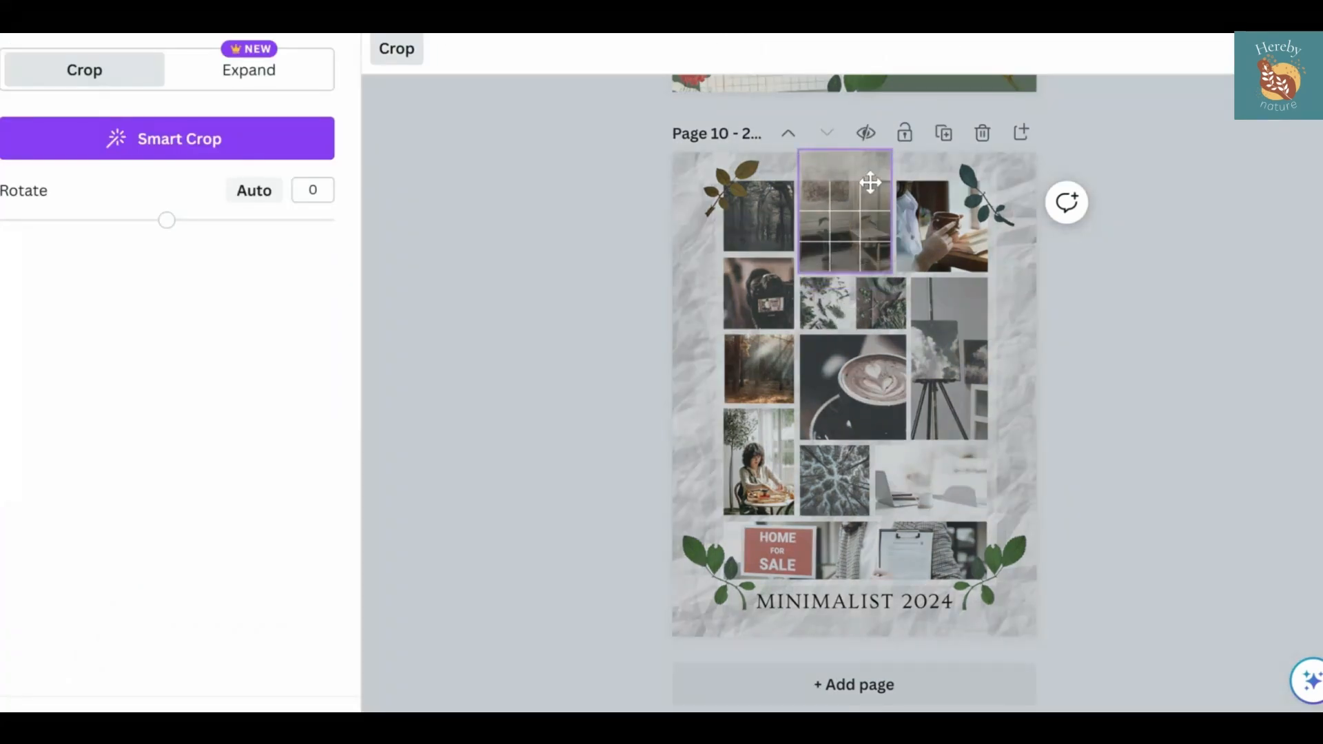
pyautogui.click(496, 350)
pyautogui.click(588, 428)
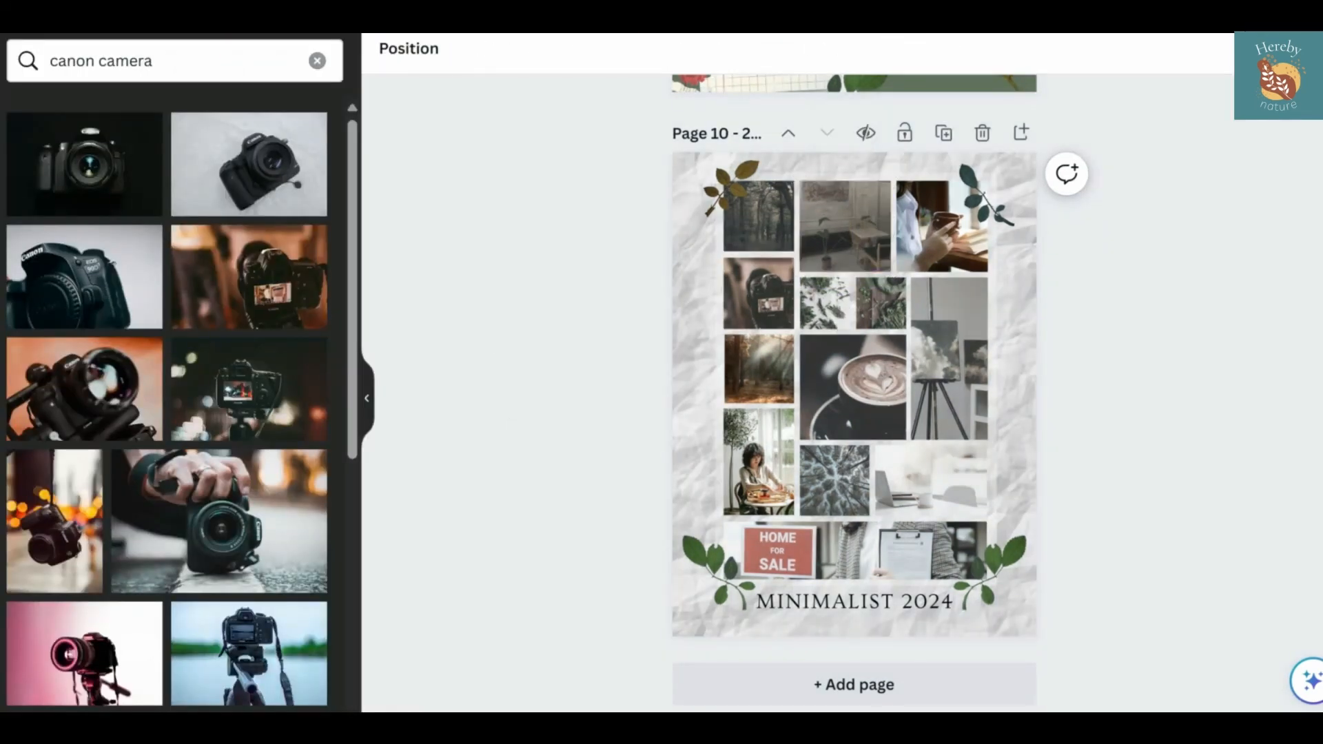
# Lower the saturation of the sunlit forest photo in the collage's first column to -32
pyautogui.click(758, 376)
pyautogui.click(431, 54)
pyautogui.click(58, 526)
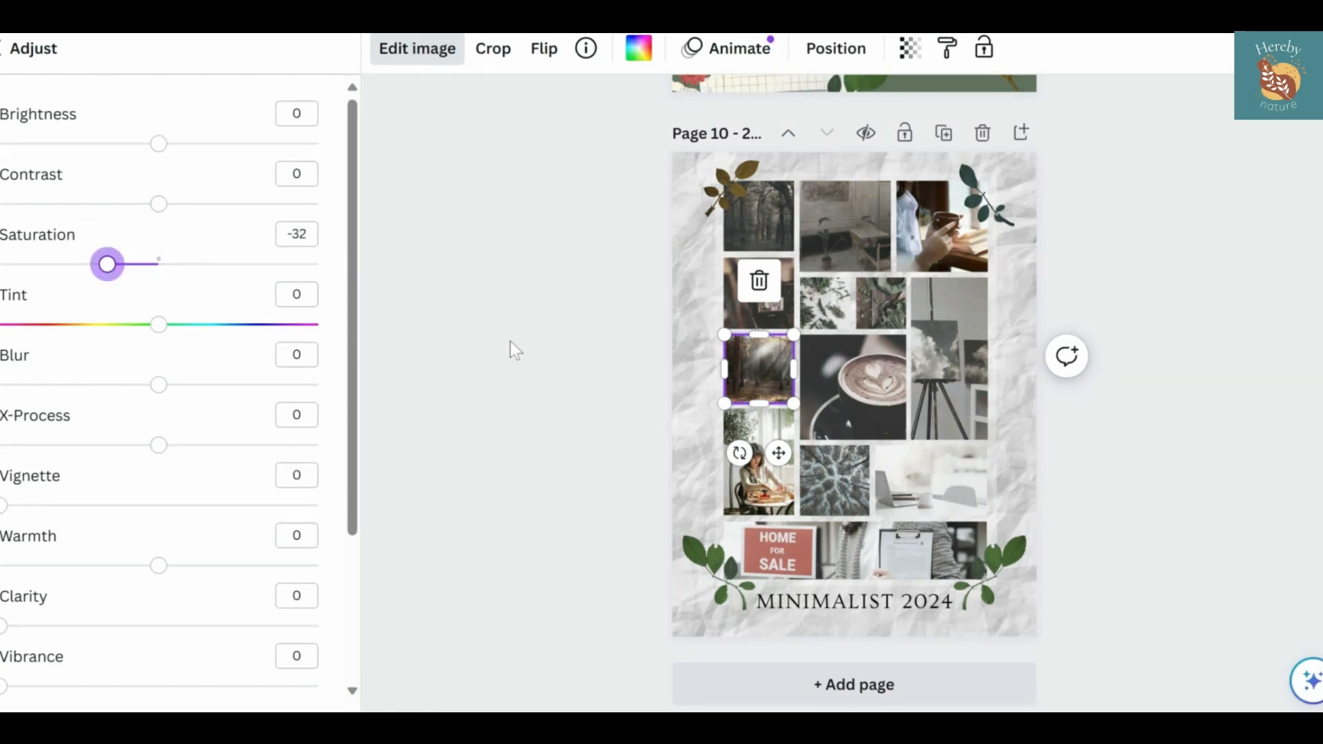
pyautogui.click(427, 411)
# Set the saturation of the photo of the woman at the café table to -11
pyautogui.click(758, 462)
pyautogui.click(412, 50)
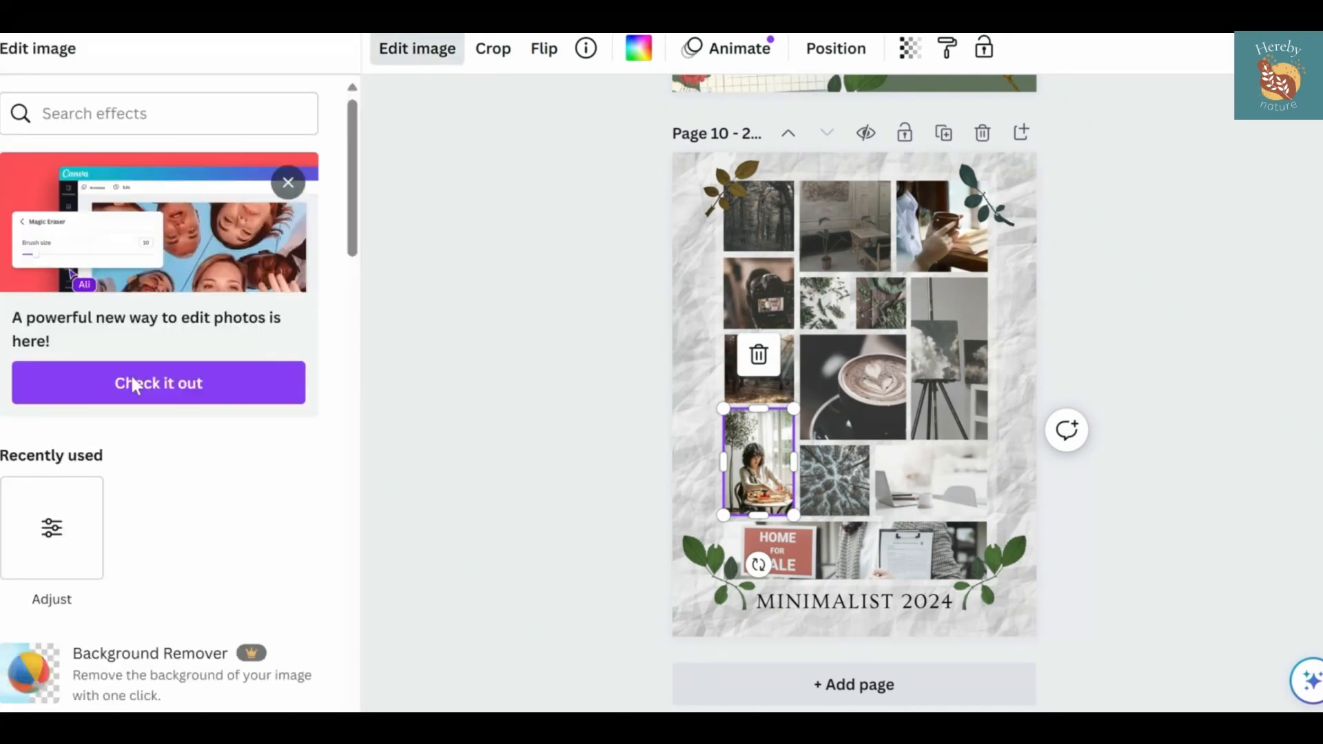
pyautogui.click(52, 527)
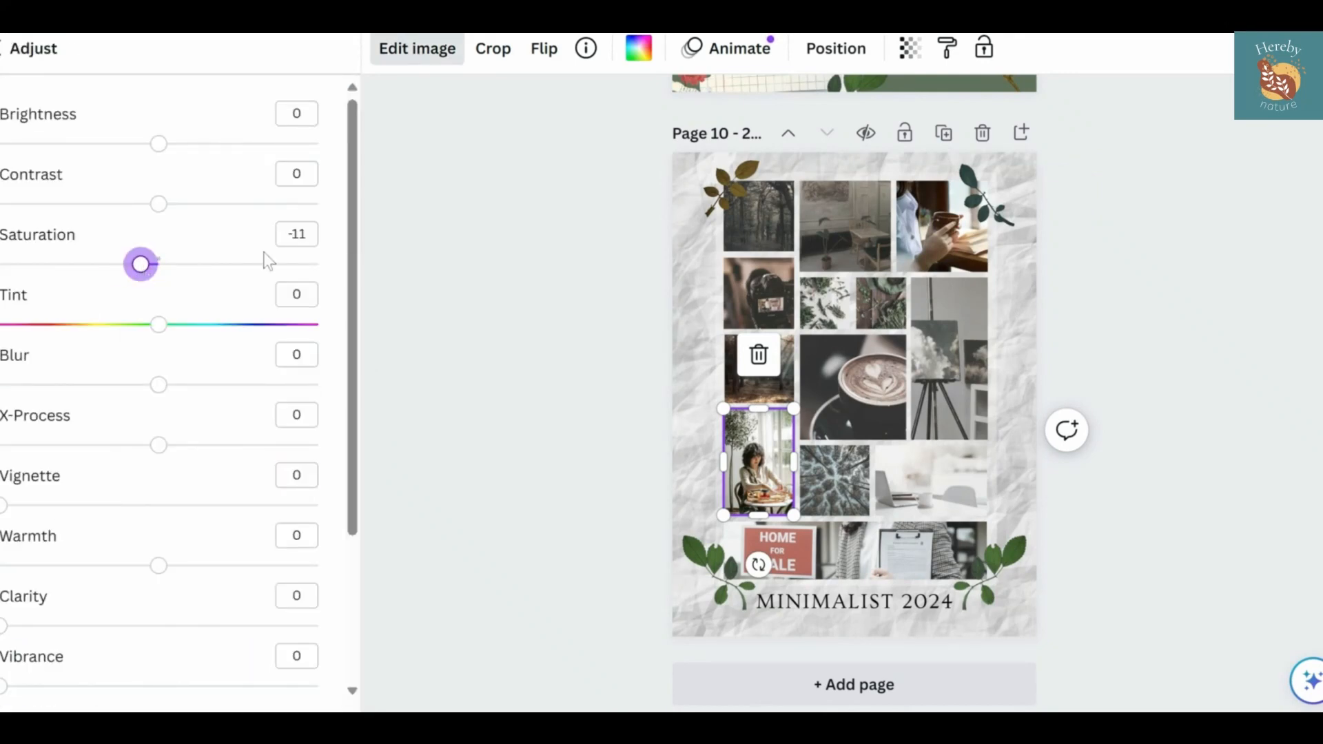
pyautogui.click(630, 331)
# Search Pexels for "home for sale" and fill the wide bottom frame with the photo of the fenced house and sign, adjusting its crop
pyautogui.tripleClick(206, 60)
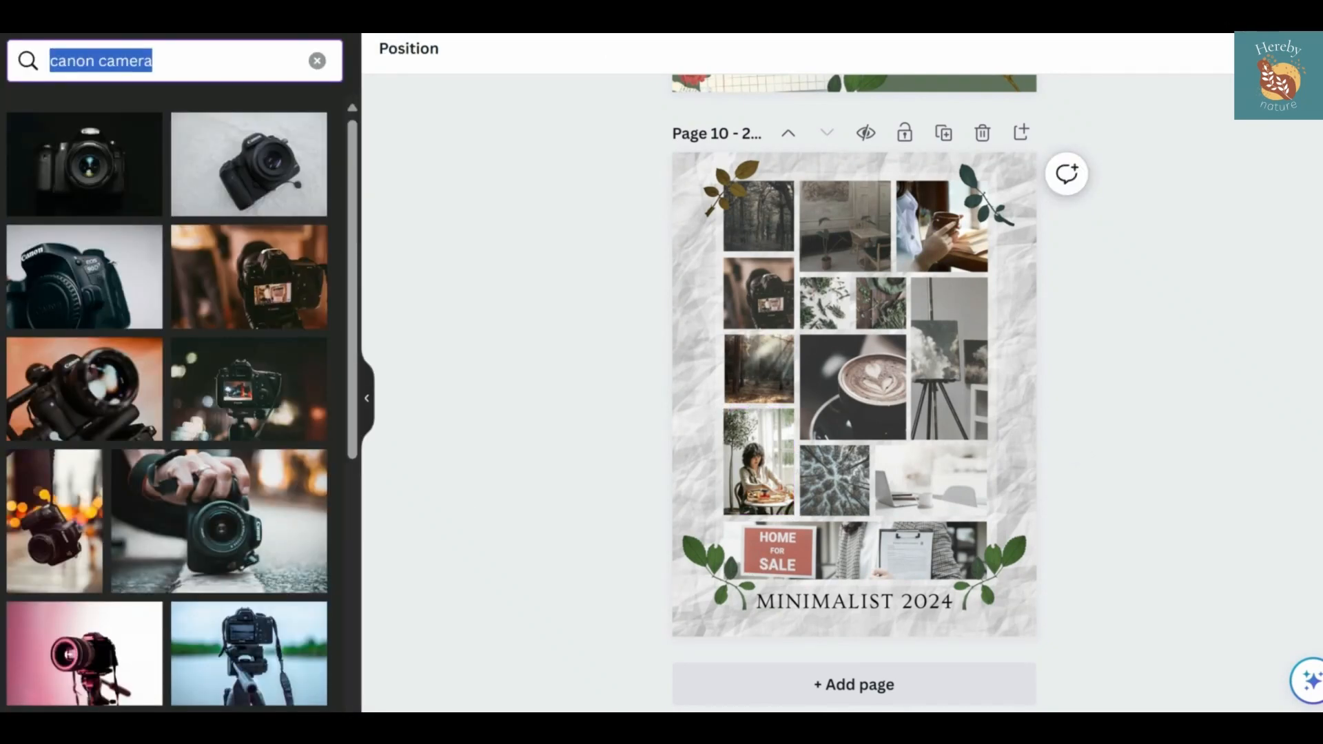
pyautogui.write('home for sale')
pyautogui.press('Return')
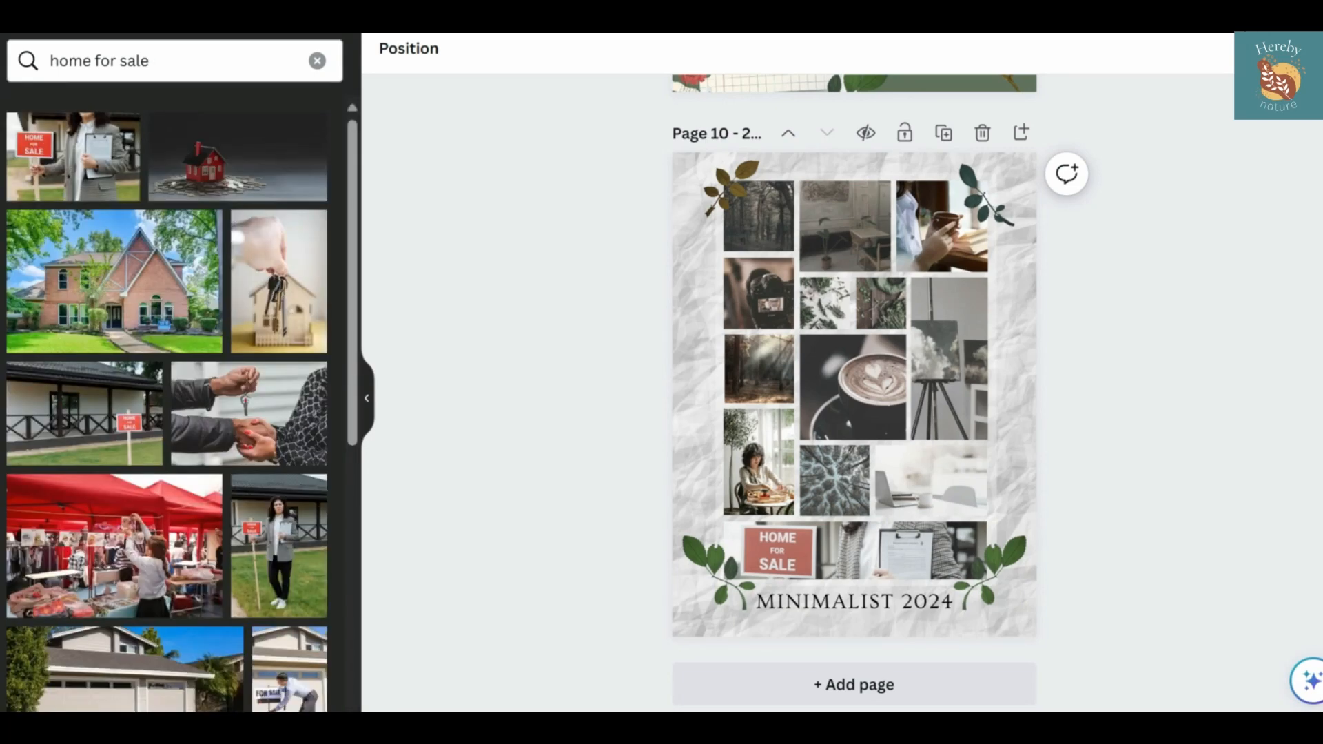
pyautogui.moveTo(128, 428); pyautogui.dragTo(882, 544)
pyautogui.doubleClick(882, 544)
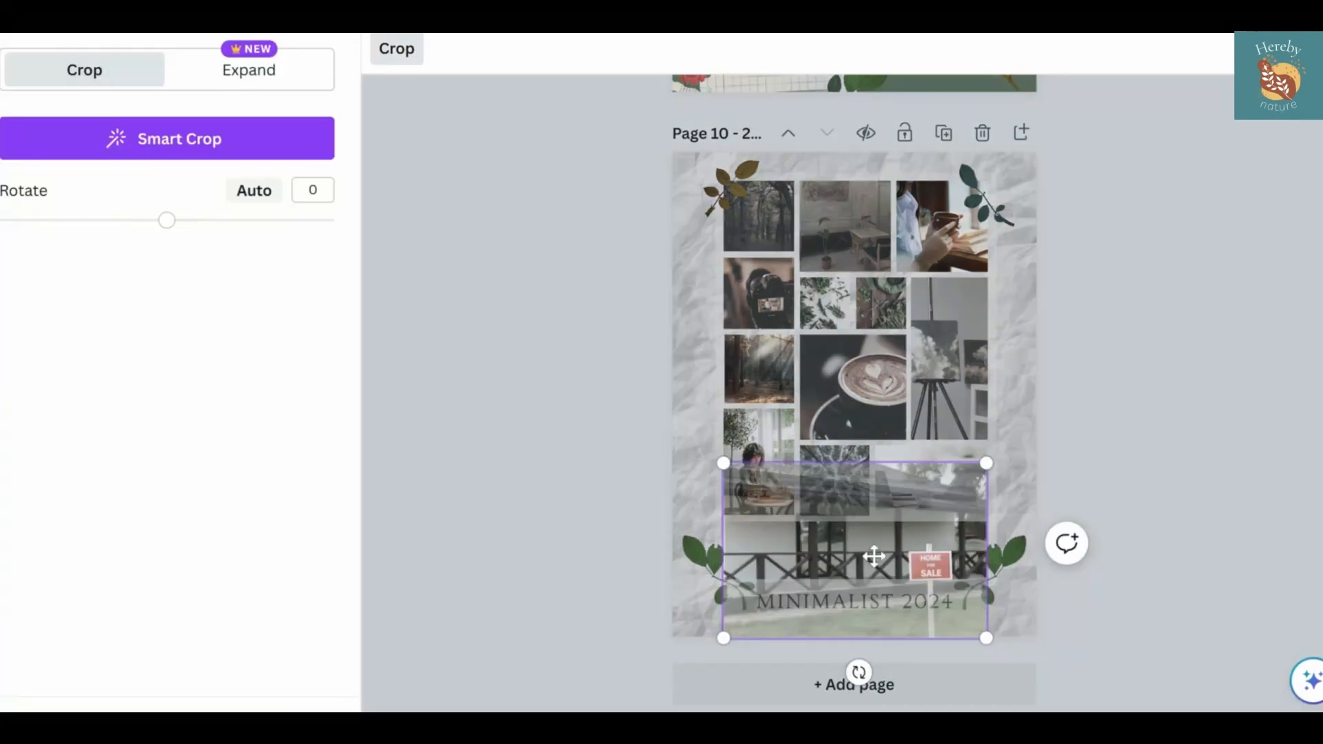
pyautogui.click(1111, 489)
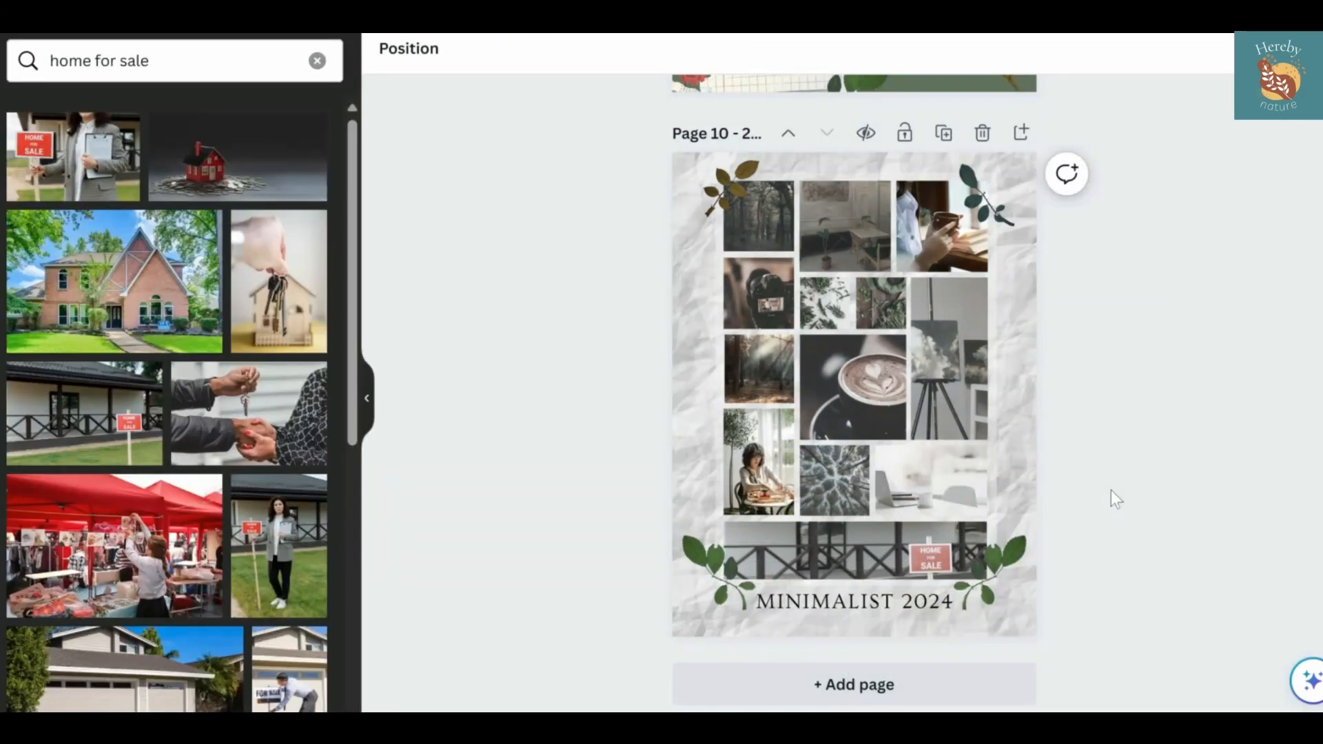
# Undo and redo the latest changes to the bottom house photo
pyautogui.hotkey('ctrl', 'z')
pyautogui.hotkey('ctrl', 'z')
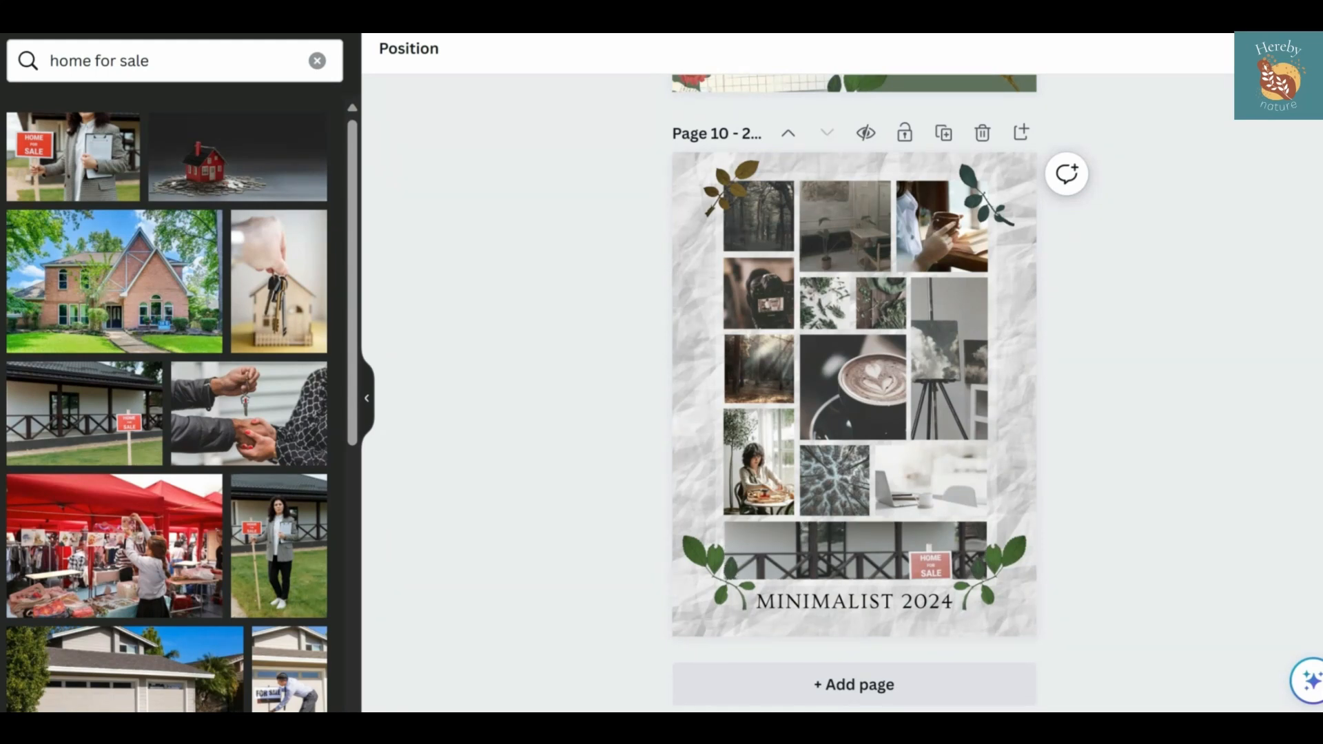
pyautogui.hotkey('ctrl', 'y')
pyautogui.hotkey('ctrl', 'y')
# Find the white shelf photo with a potted plant in the results and place it in the aerial treetops frame
pyautogui.scroll(-20, 192, 555)
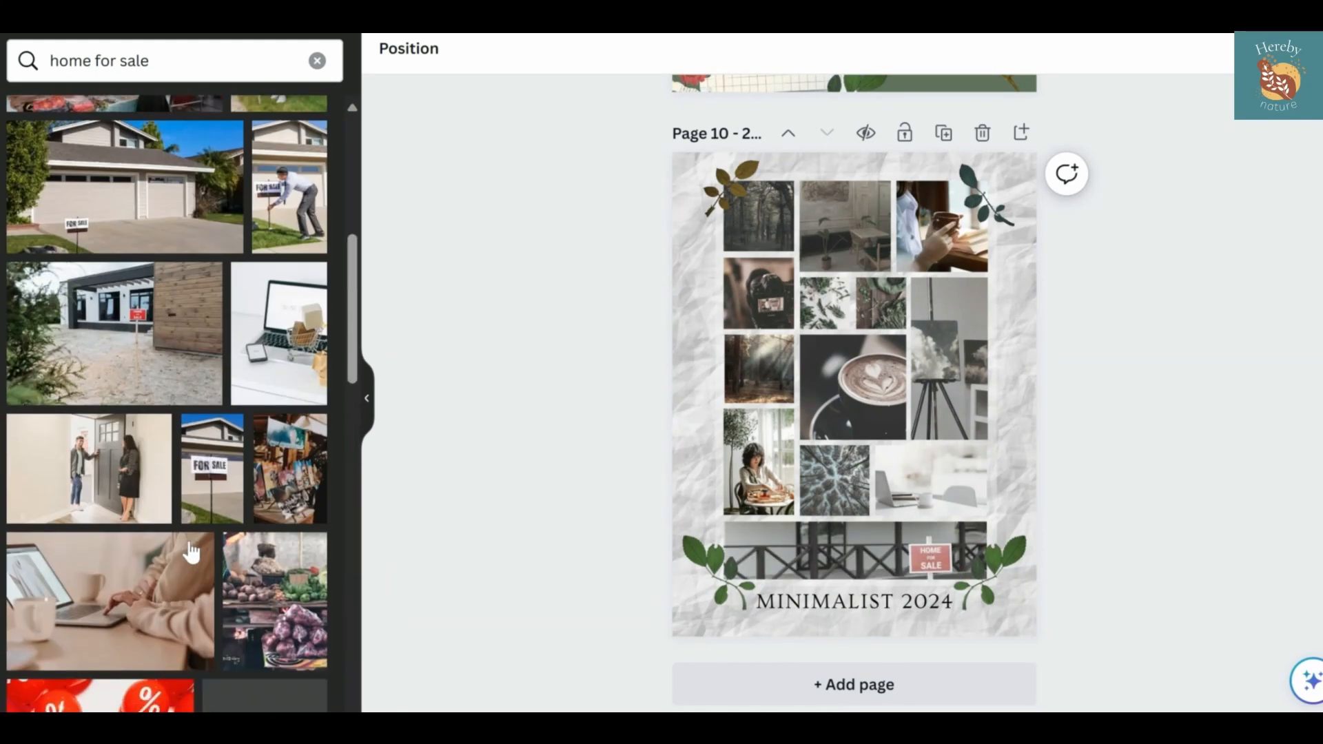
pyautogui.scroll(-15, 167, 403)
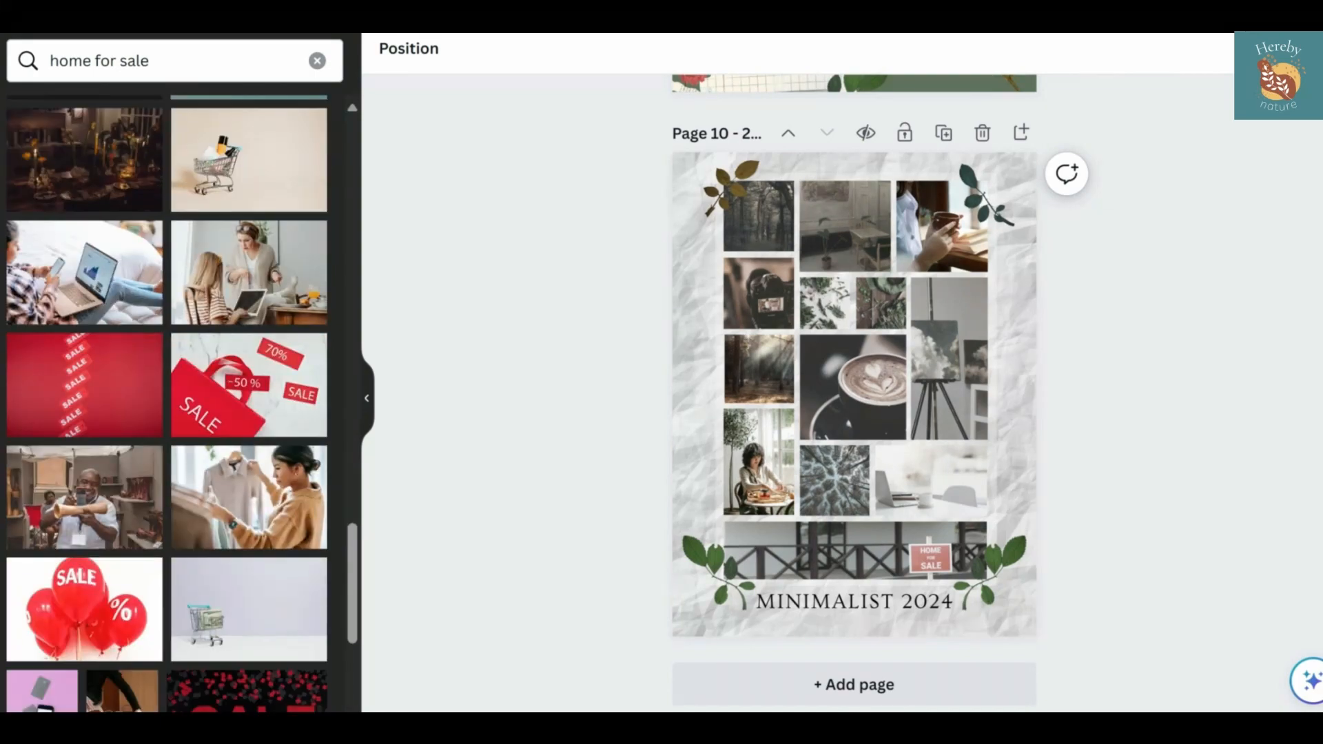
pyautogui.scroll(-12, 167, 403)
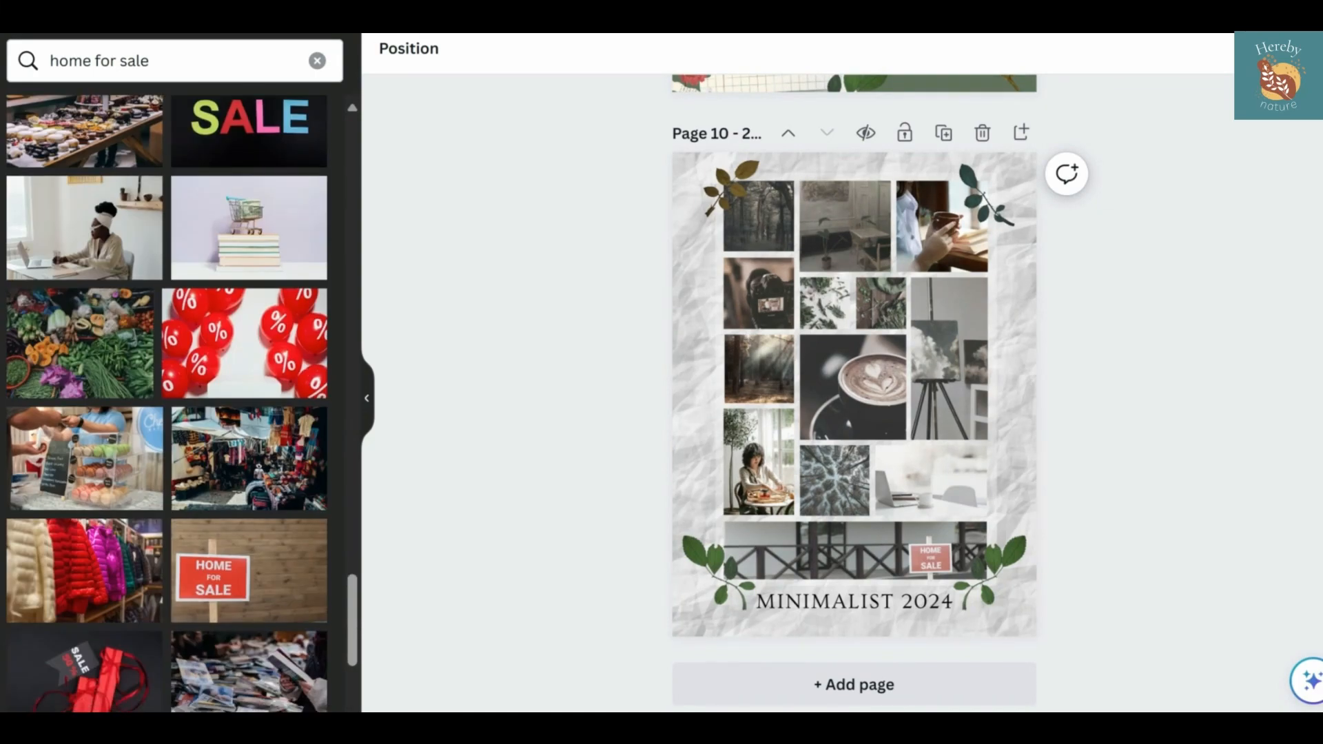
pyautogui.scroll(-15, 168, 403)
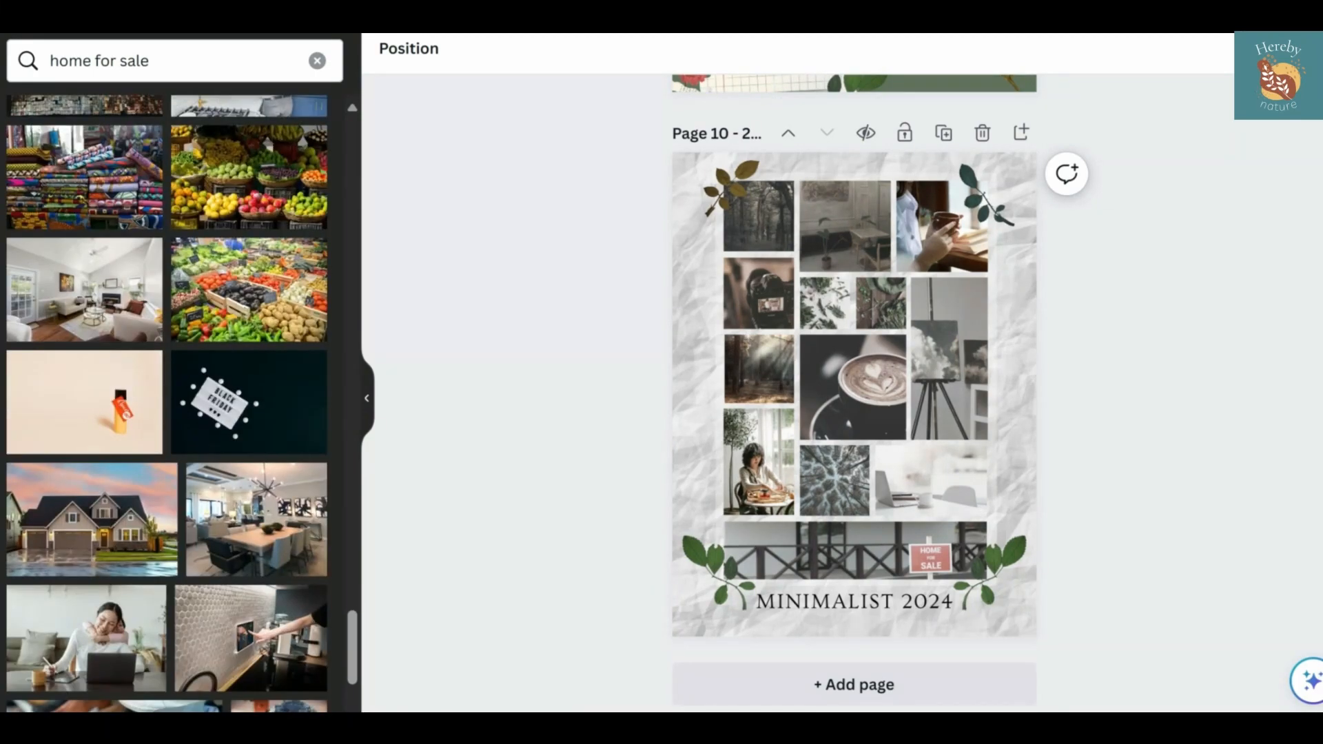
pyautogui.scroll(-2, 167, 403)
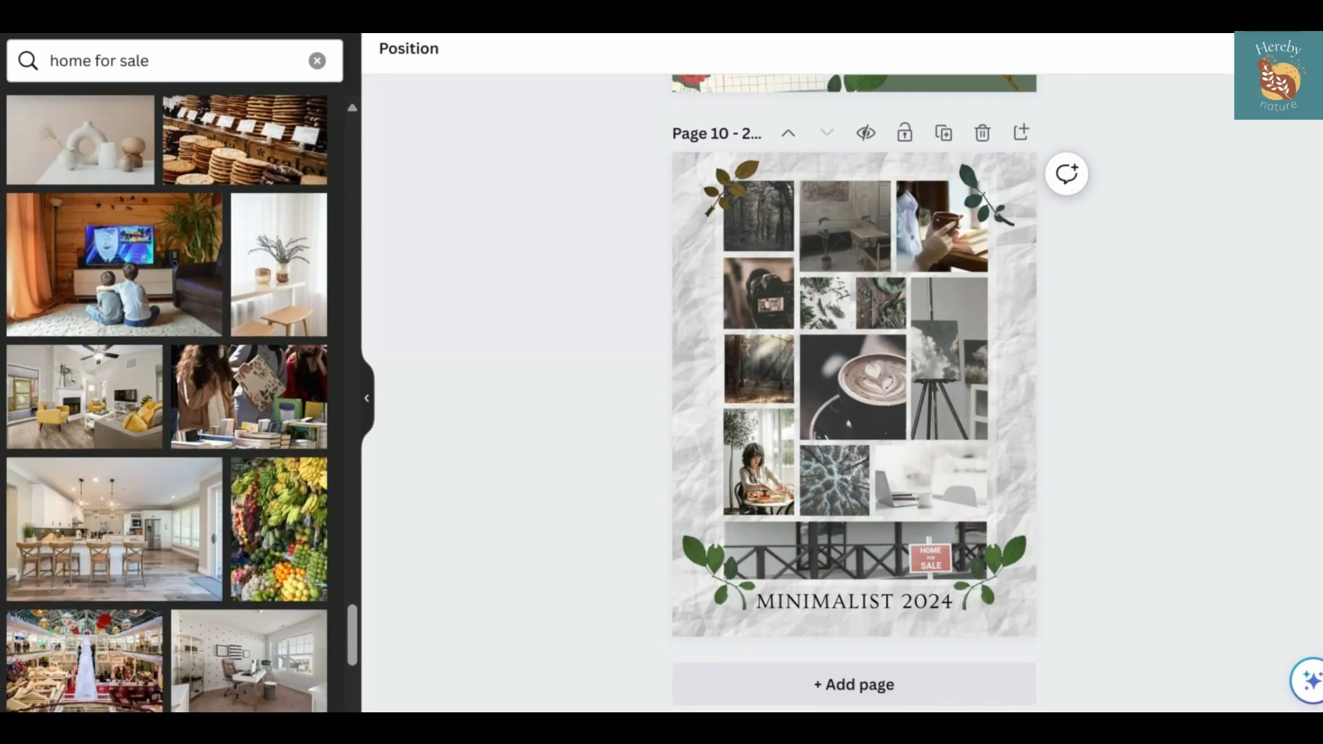
pyautogui.moveTo(264, 289); pyautogui.dragTo(833, 480)
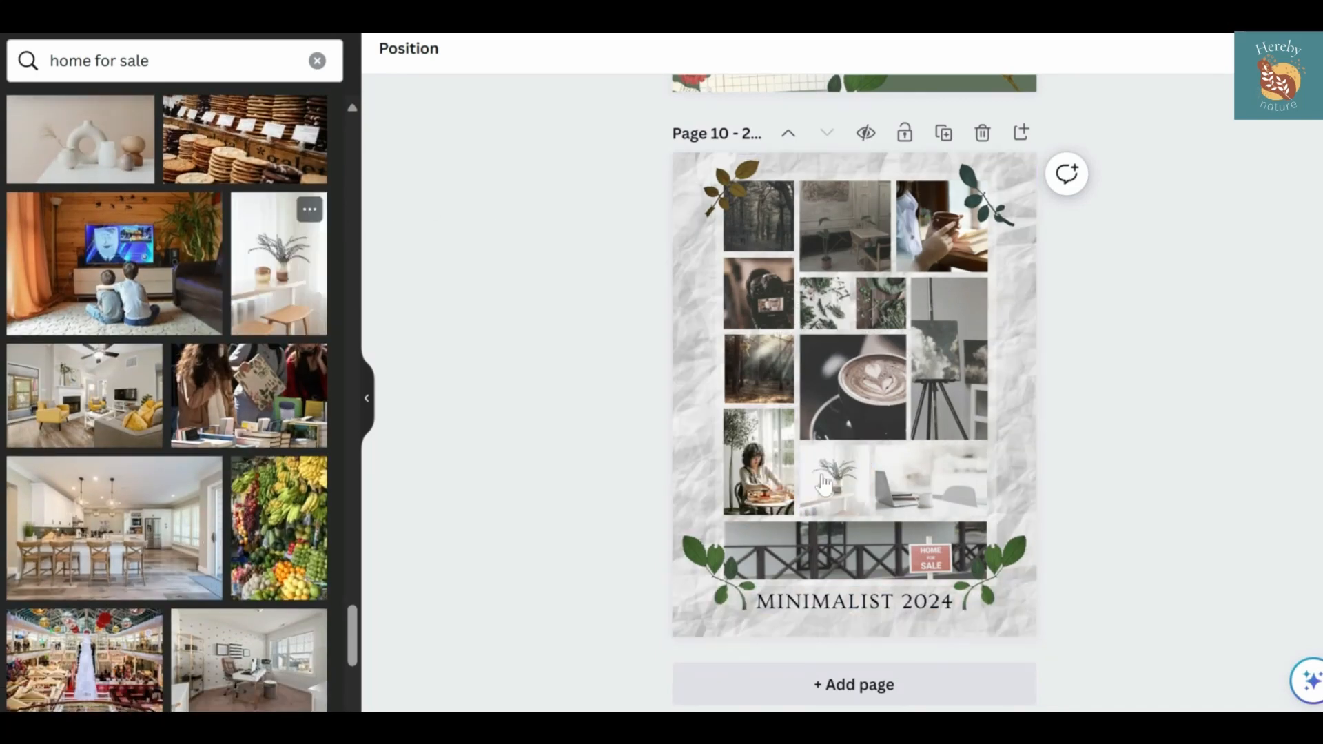
pyautogui.doubleClick(834, 480)
pyautogui.click(622, 458)
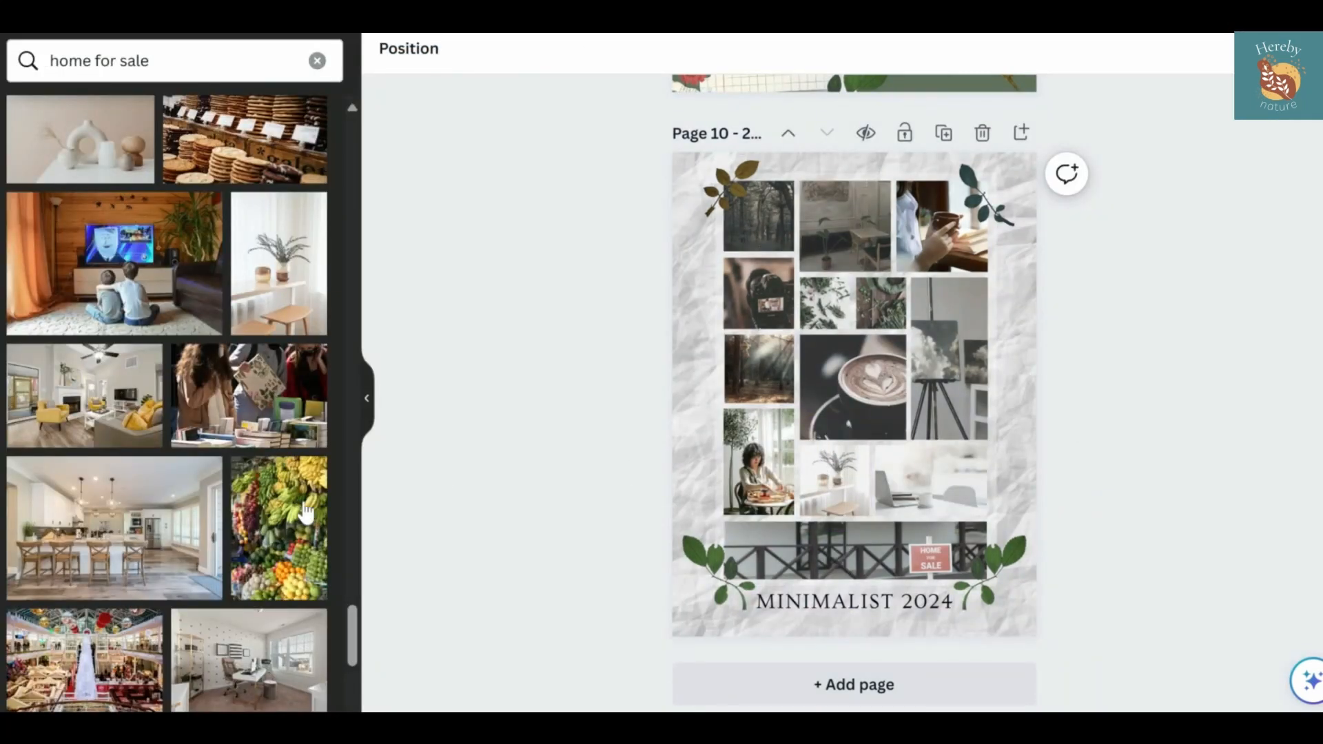
# Replace the dark forest photo in the top row with the overhead shot of a person using a laptop, adjusting its crop
pyautogui.scroll(-10, 306, 513)
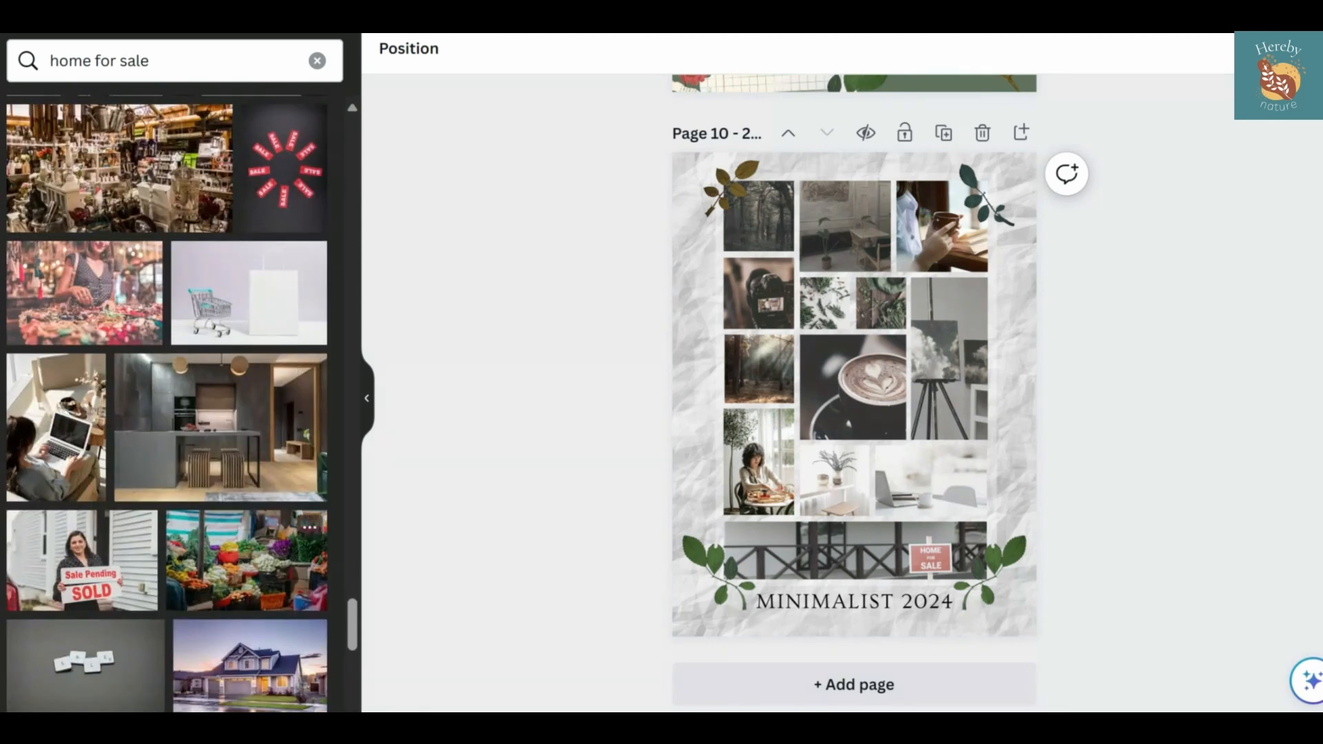
pyautogui.scroll(-1, 179, 403)
pyautogui.moveTo(55, 400); pyautogui.dragTo(778, 194)
pyautogui.doubleClick(776, 199)
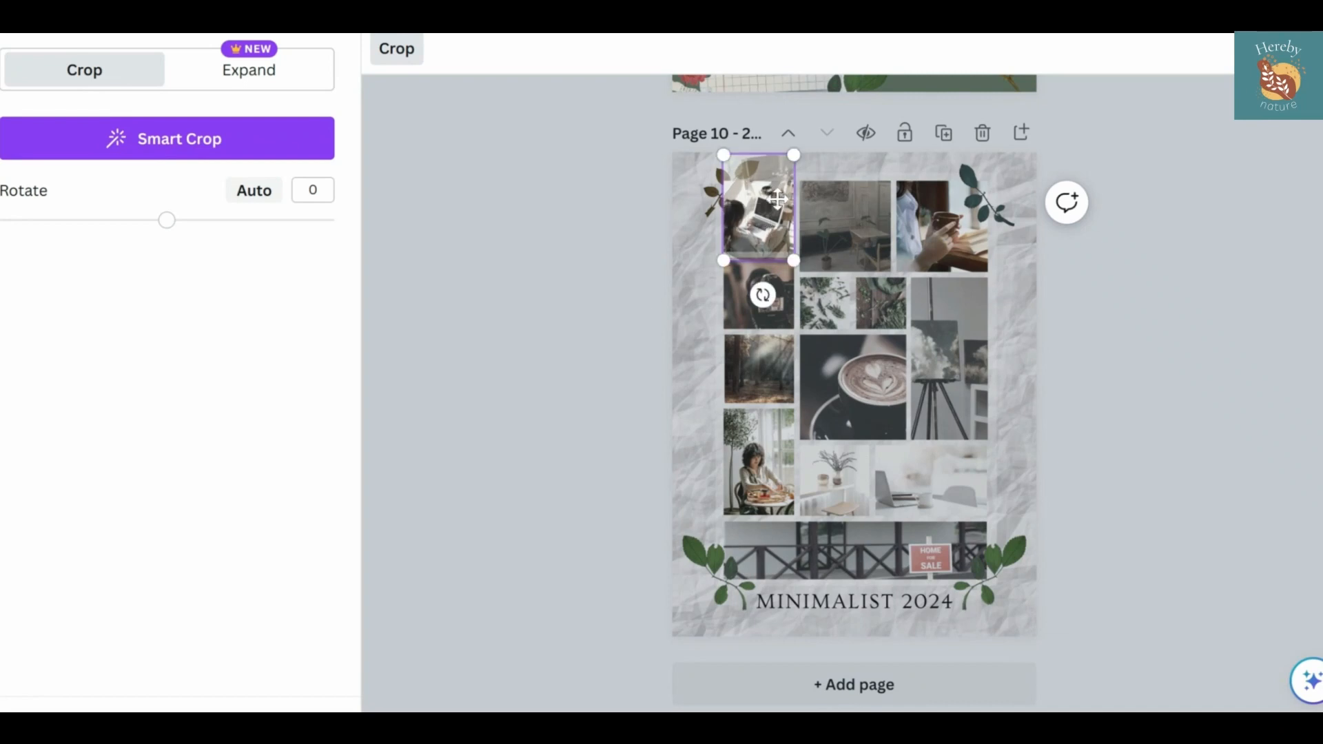
pyautogui.click(549, 386)
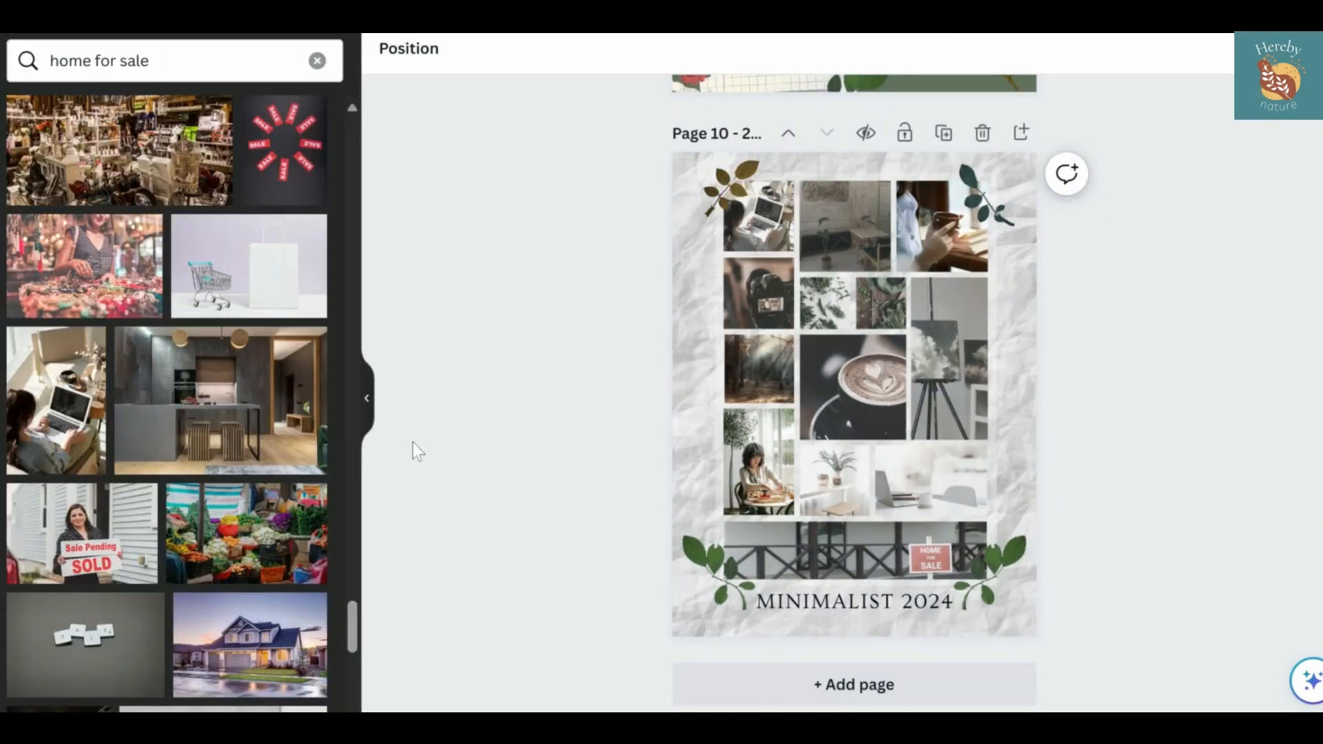
# Search Pexels for "floral art"
pyautogui.moveTo(148, 61); pyautogui.dragTo(50, 61)
pyautogui.write('floral art')
pyautogui.press('Return')
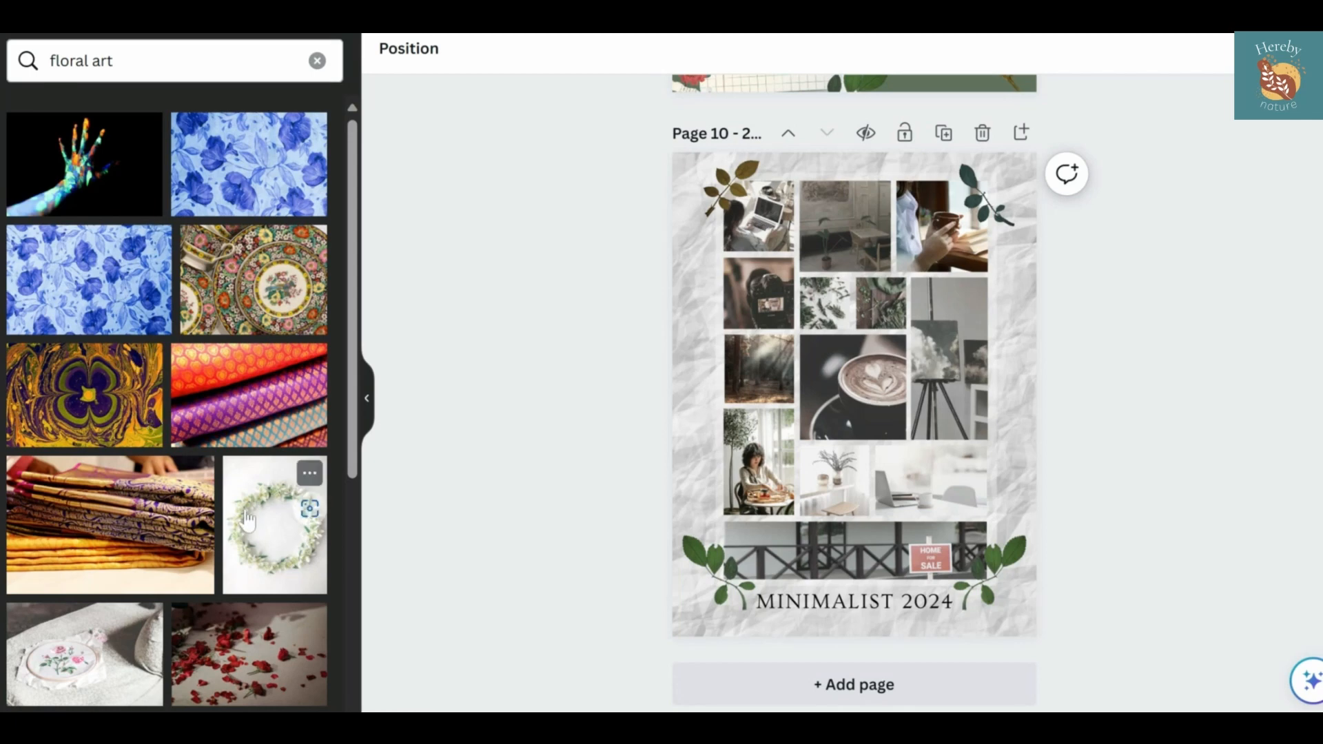
pyautogui.moveTo(248, 520); pyautogui.dragTo(309, 516)
pyautogui.moveTo(870, 469); pyautogui.dragTo(544, 437)
pyautogui.moveTo(278, 538); pyautogui.dragTo(562, 426)
# Try the flowers-and-scissors photo in the room interior frame, undo it, and place it in the sunlit forest frame instead
pyautogui.scroll(-20, 275, 482)
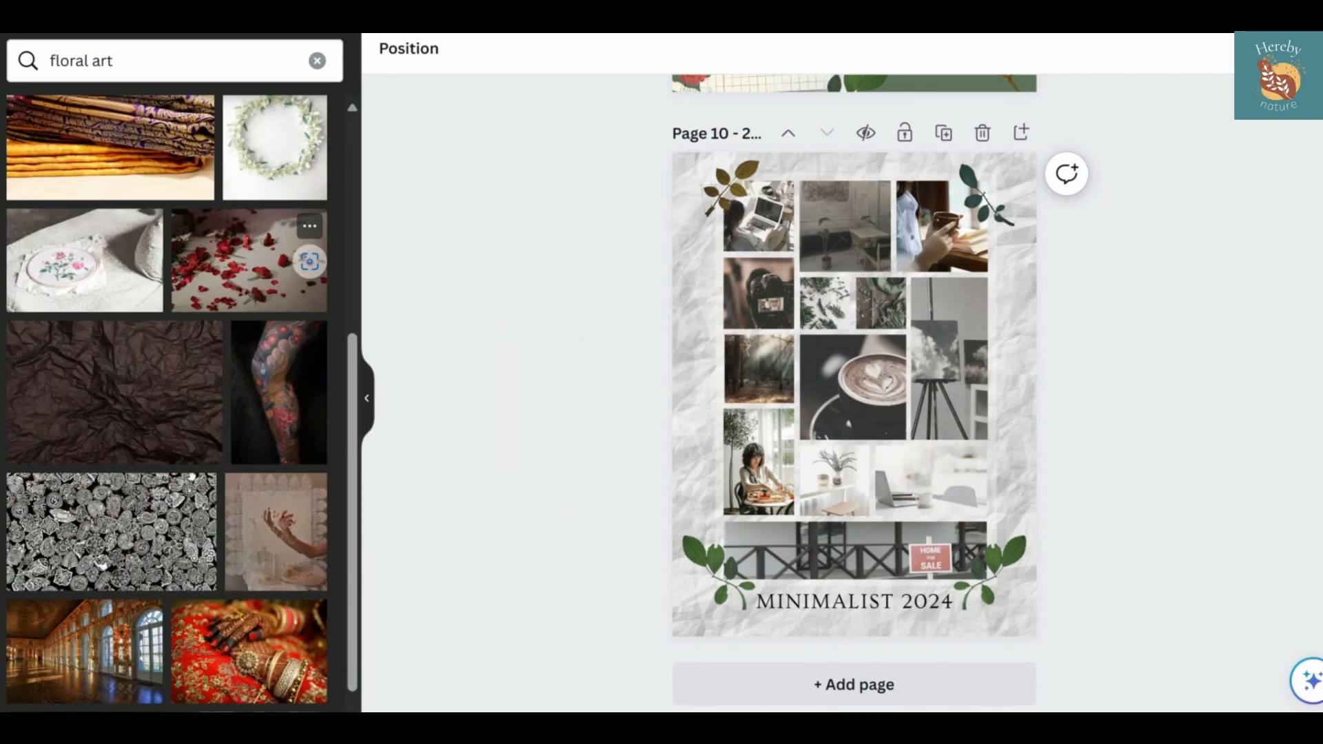
pyautogui.scroll(-4, 276, 441)
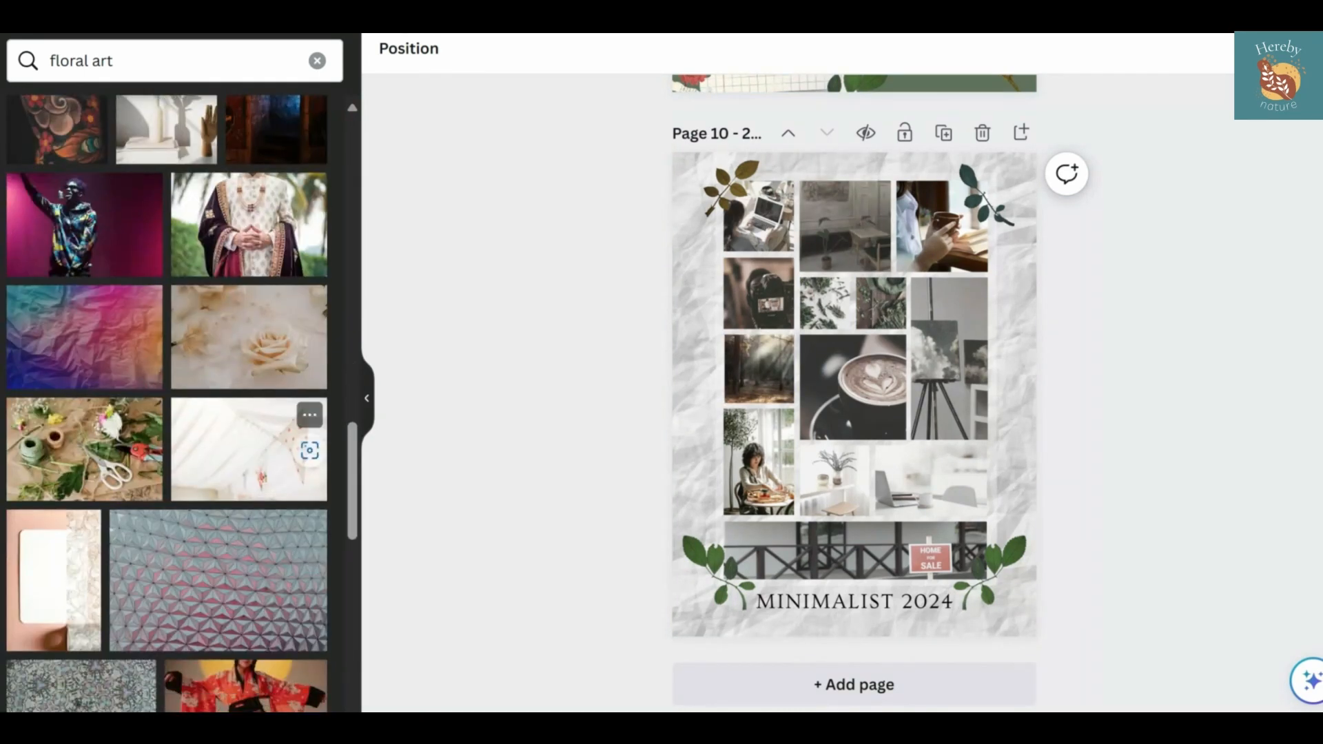
pyautogui.moveTo(150, 385); pyautogui.dragTo(857, 215)
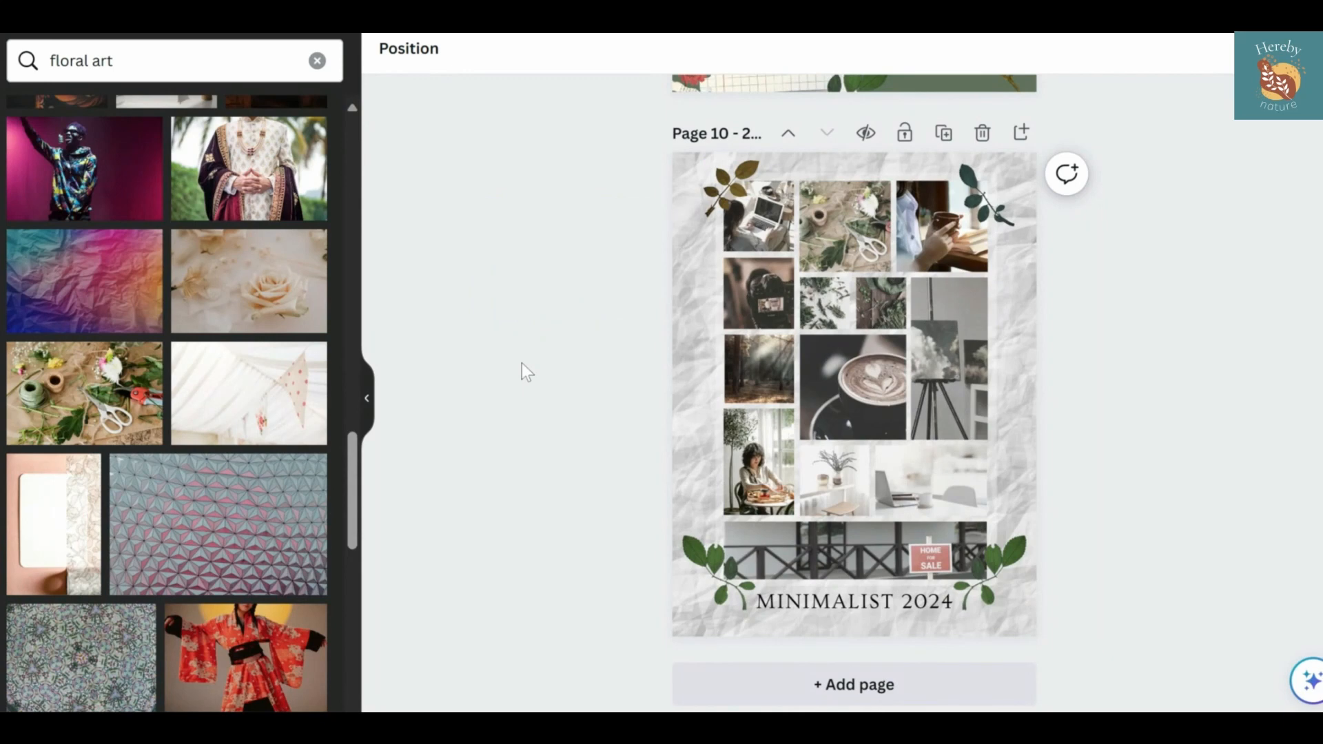
pyautogui.hotkey('ctrl', 'z')
pyautogui.moveTo(95, 396); pyautogui.dragTo(758, 372)
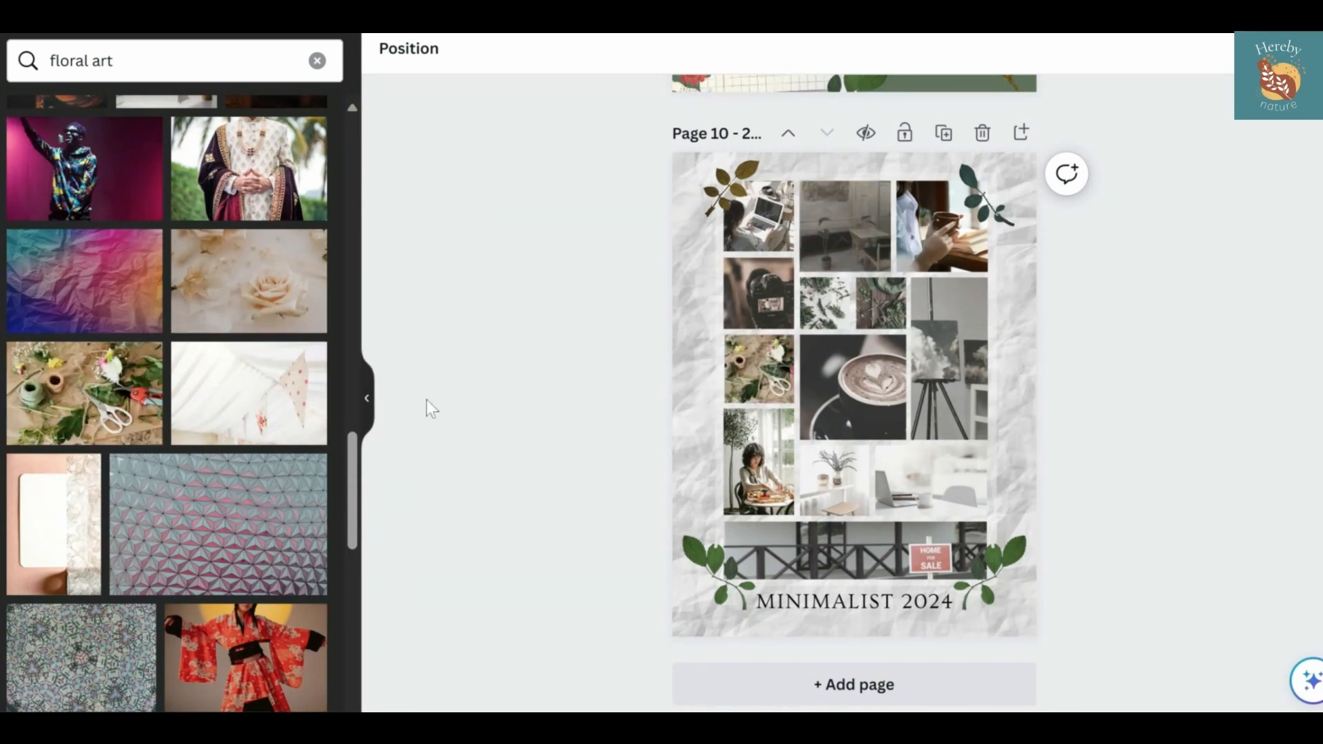
# Try the warmly lit botanical prints photo from the floral art results in the room interior frame of the top row
pyautogui.scroll(-10, 227, 474)
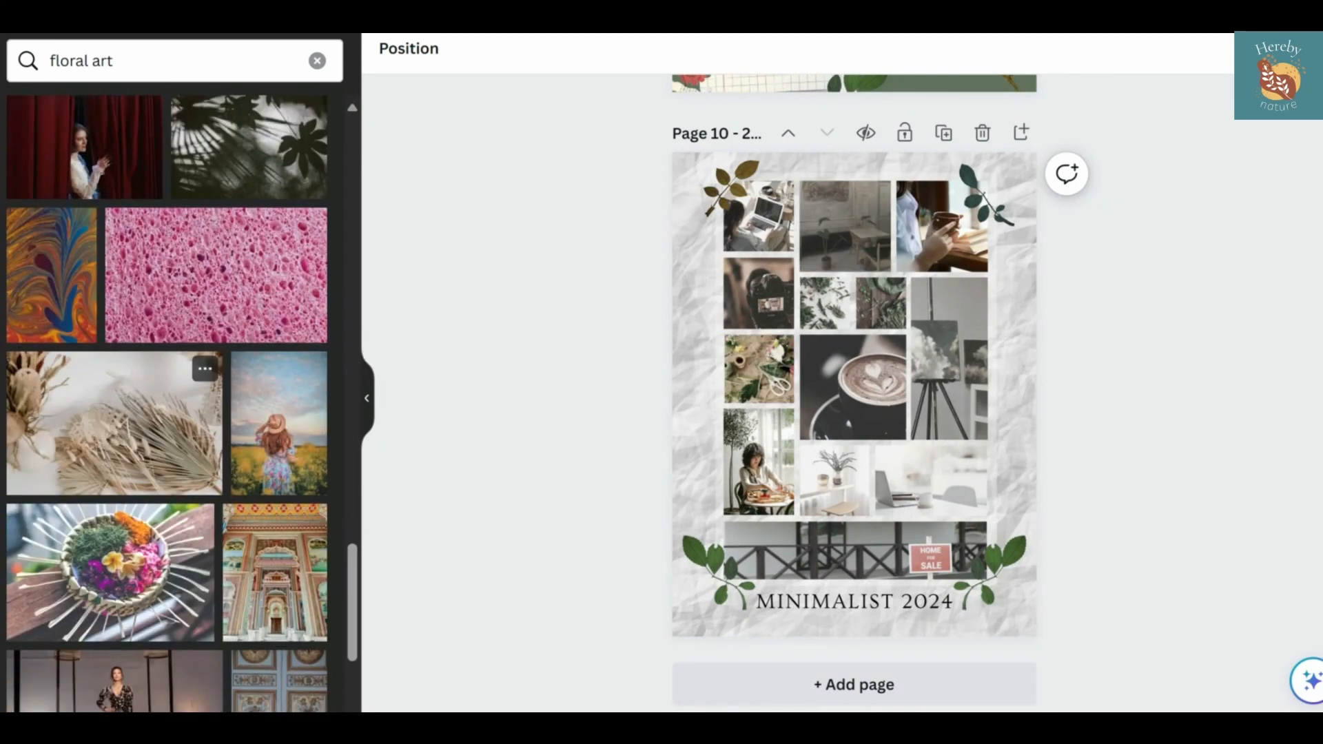
pyautogui.scroll(-10, 182, 404)
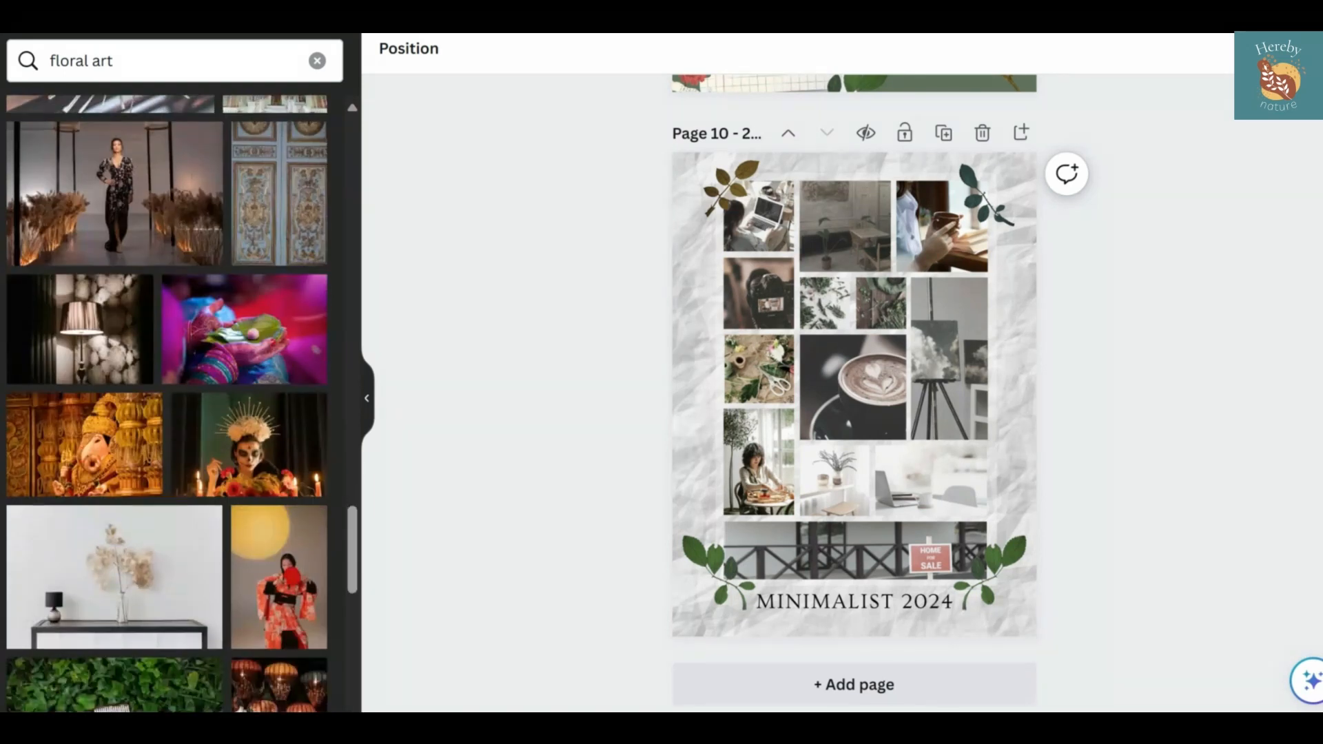
pyautogui.scroll(-4, 217, 547)
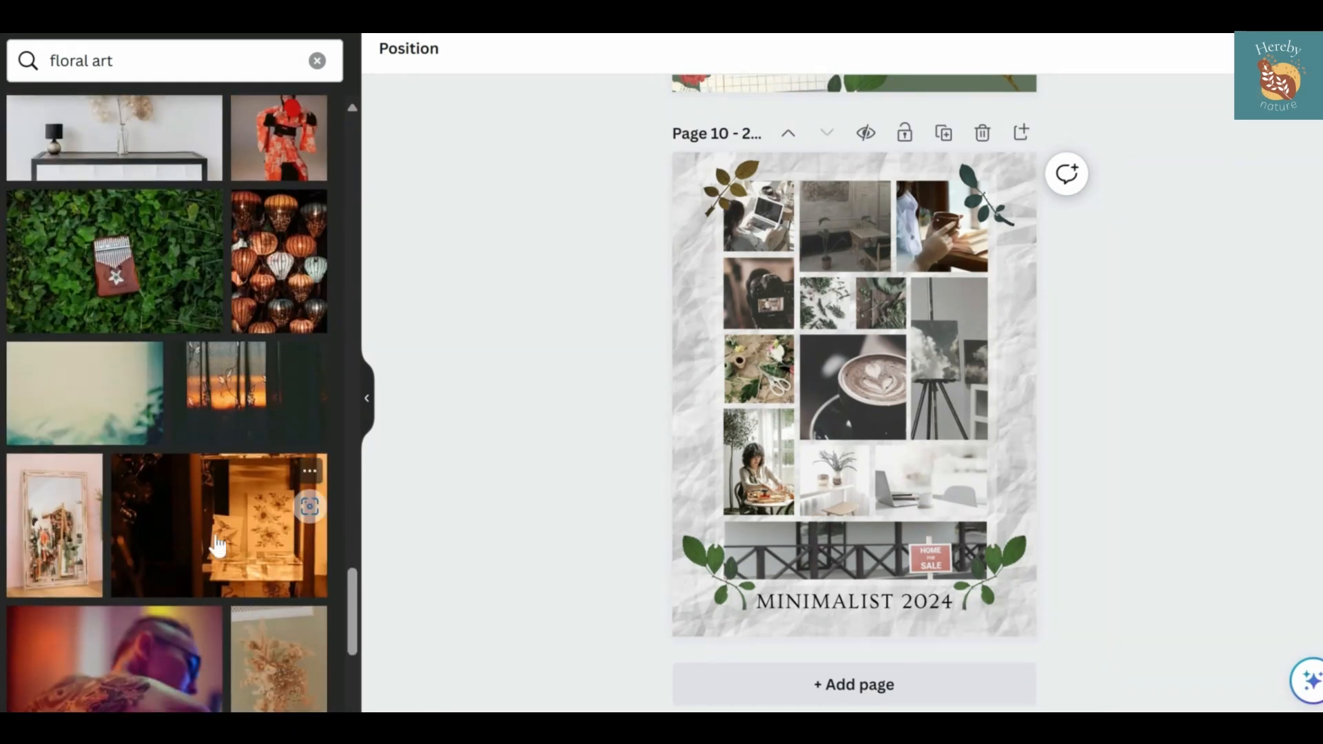
pyautogui.moveTo(219, 540); pyautogui.dragTo(843, 226)
pyautogui.scroll(3, 213, 351)
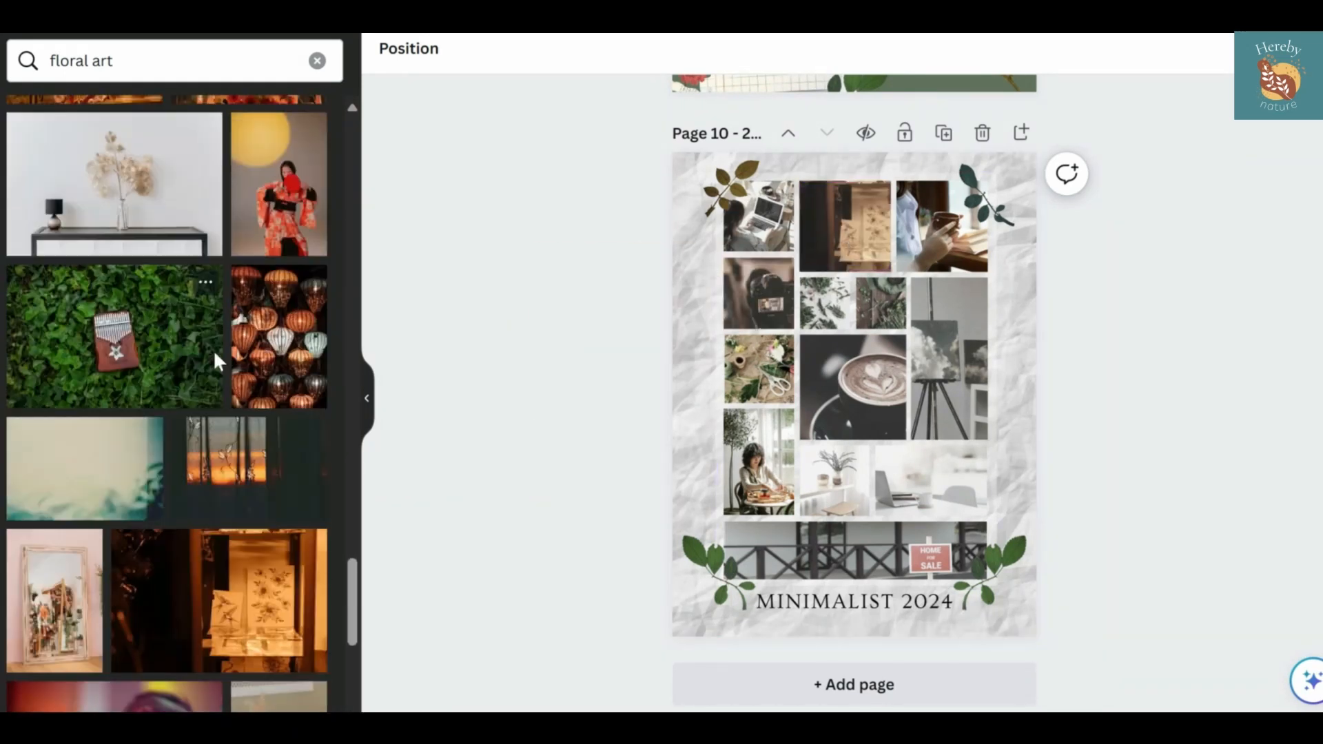
pyautogui.scroll(8, 215, 363)
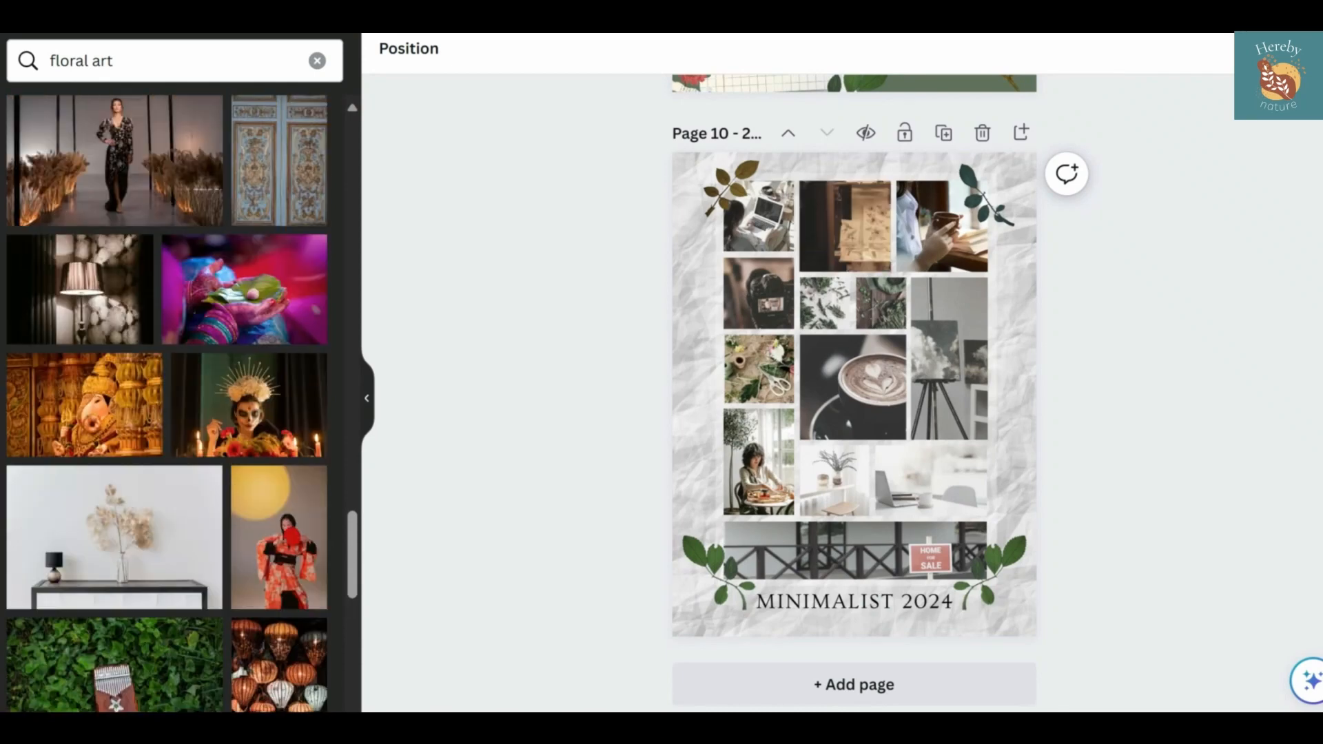
pyautogui.scroll(-3, 168, 404)
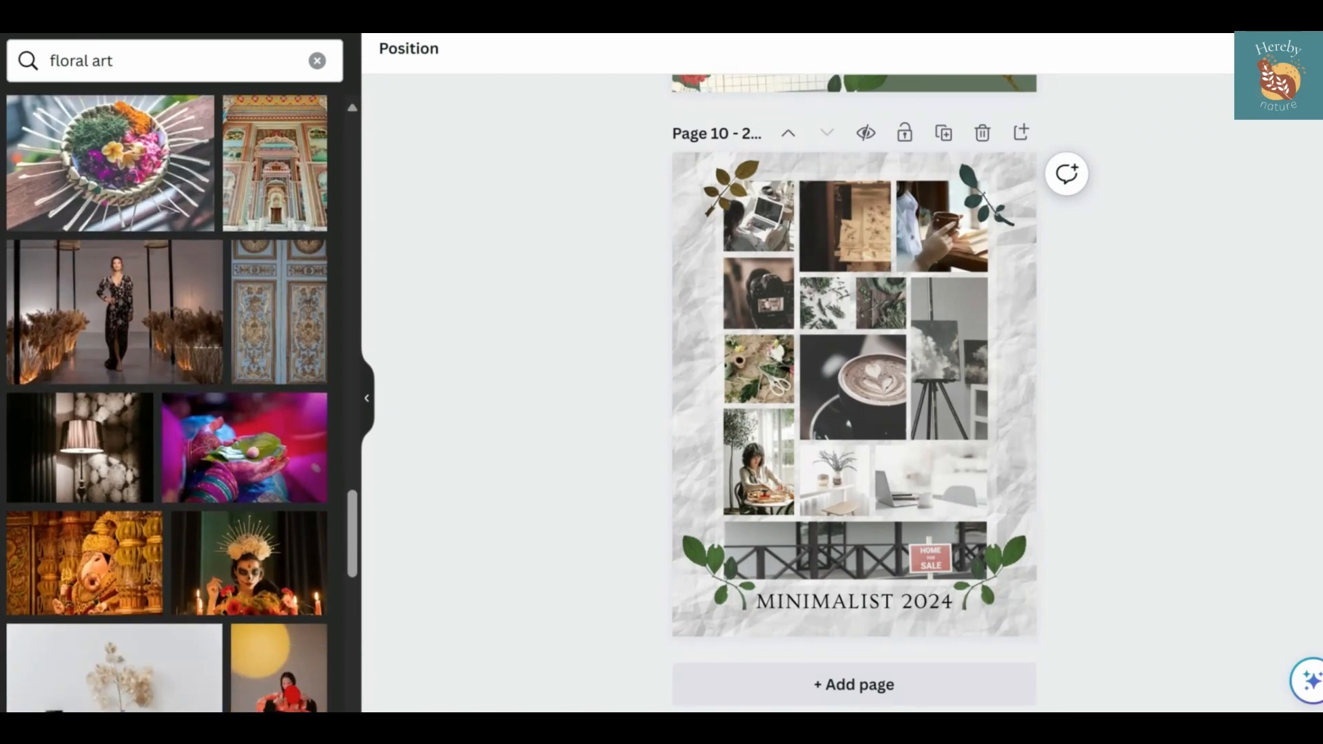
pyautogui.scroll(-15, 167, 403)
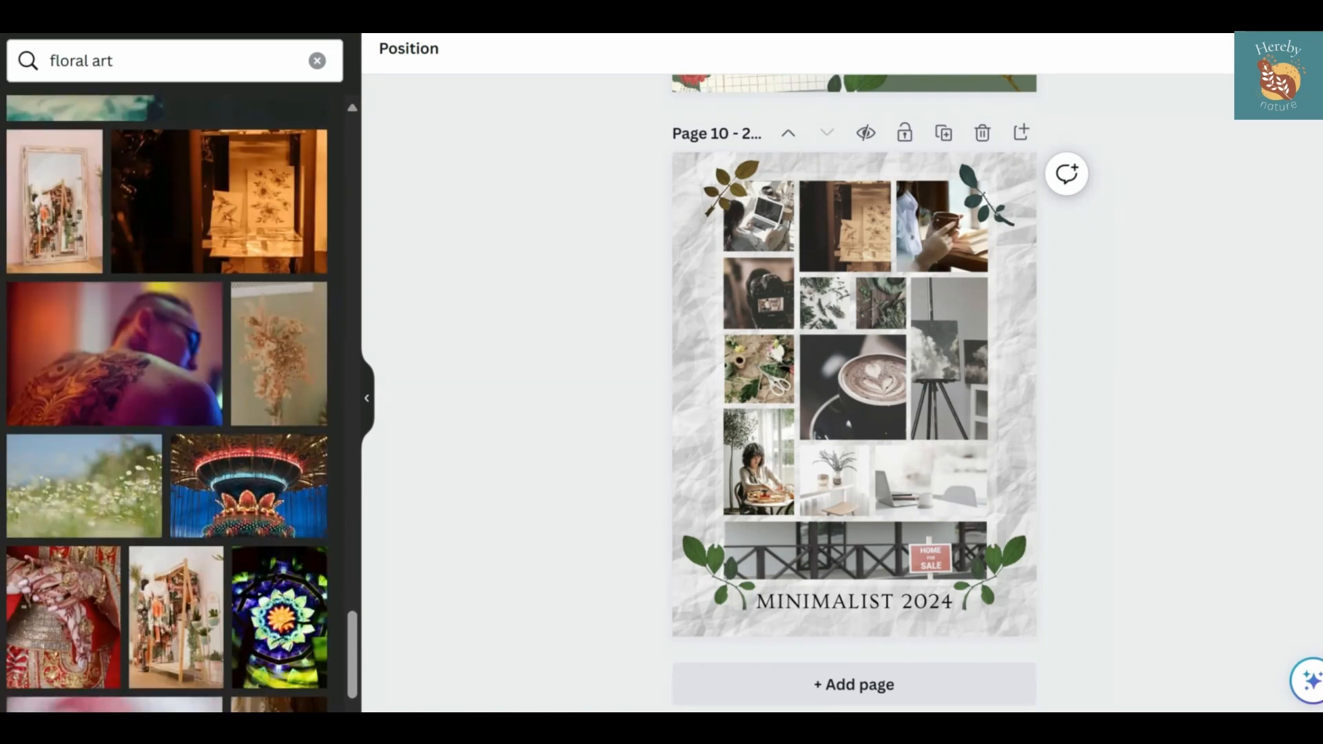
pyautogui.scroll(-4, 220, 282)
# Search the photos for "sketchbook" and place the botanical watercolor sketches photo in the middle frame of the top row
pyautogui.write('sketchbook')
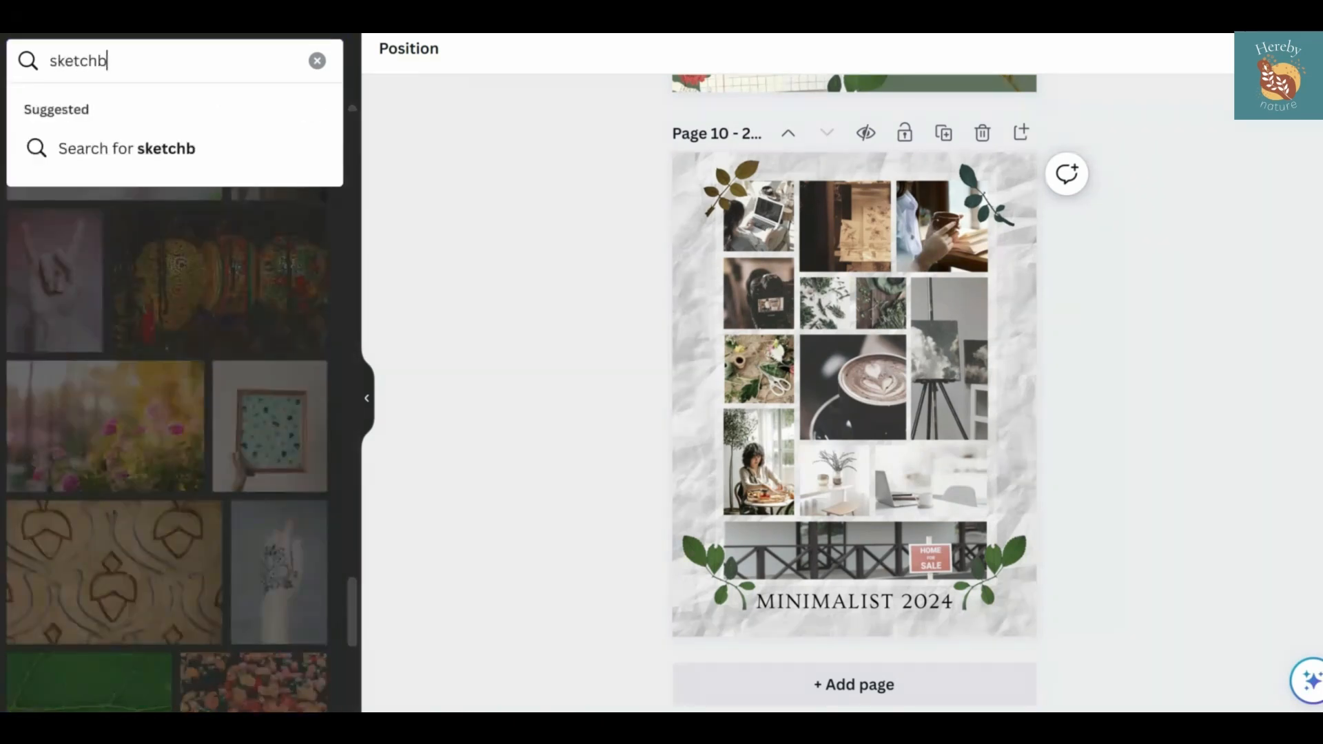
pyautogui.press('Return')
pyautogui.moveTo(277, 175)
pyautogui.mouseDown()
pyautogui.moveTo(845, 210)
pyautogui.moveTo(829, 209)
pyautogui.mouseUp()
pyautogui.doubleClick(844, 209)
pyautogui.click(644, 267)
pyautogui.click(643, 268)
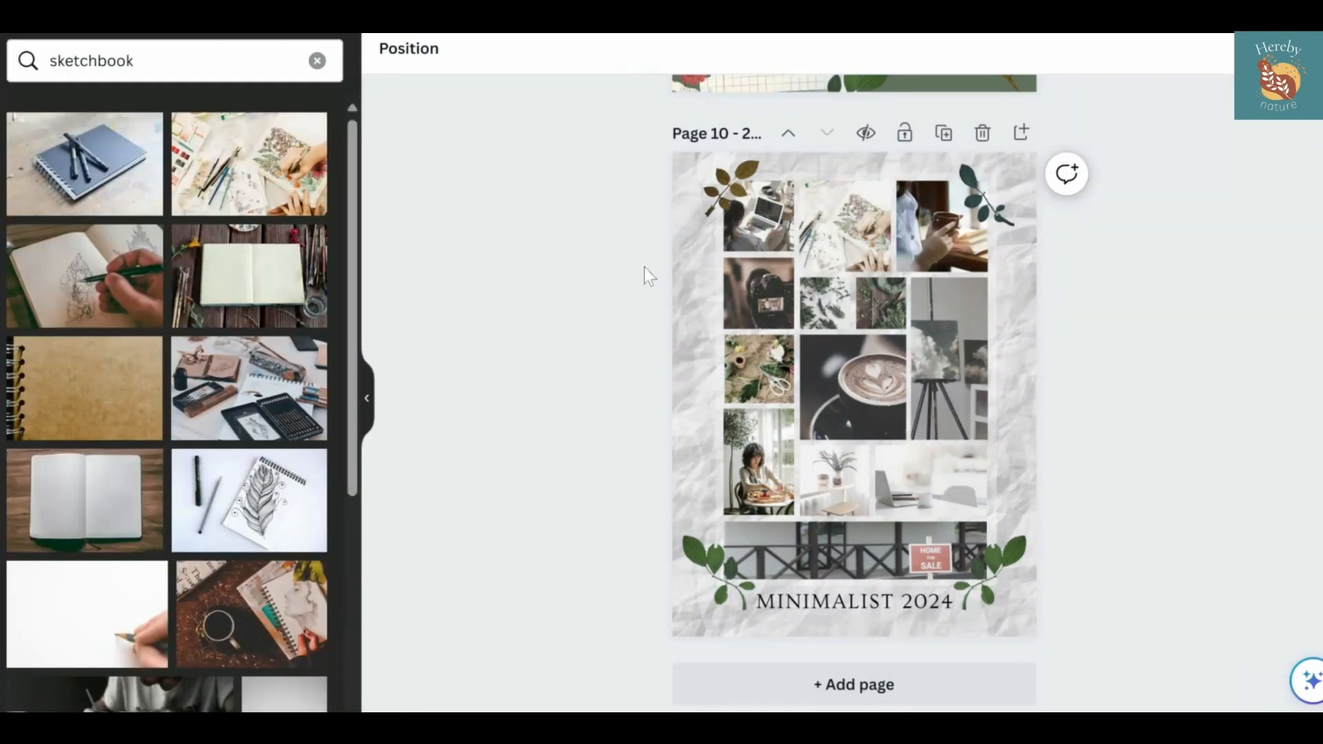
# Replace the photo in the first of the two small leaf frames with the overhead desk shot of coffee, laptop and eucalyptus
pyautogui.scroll(-6, 209, 439)
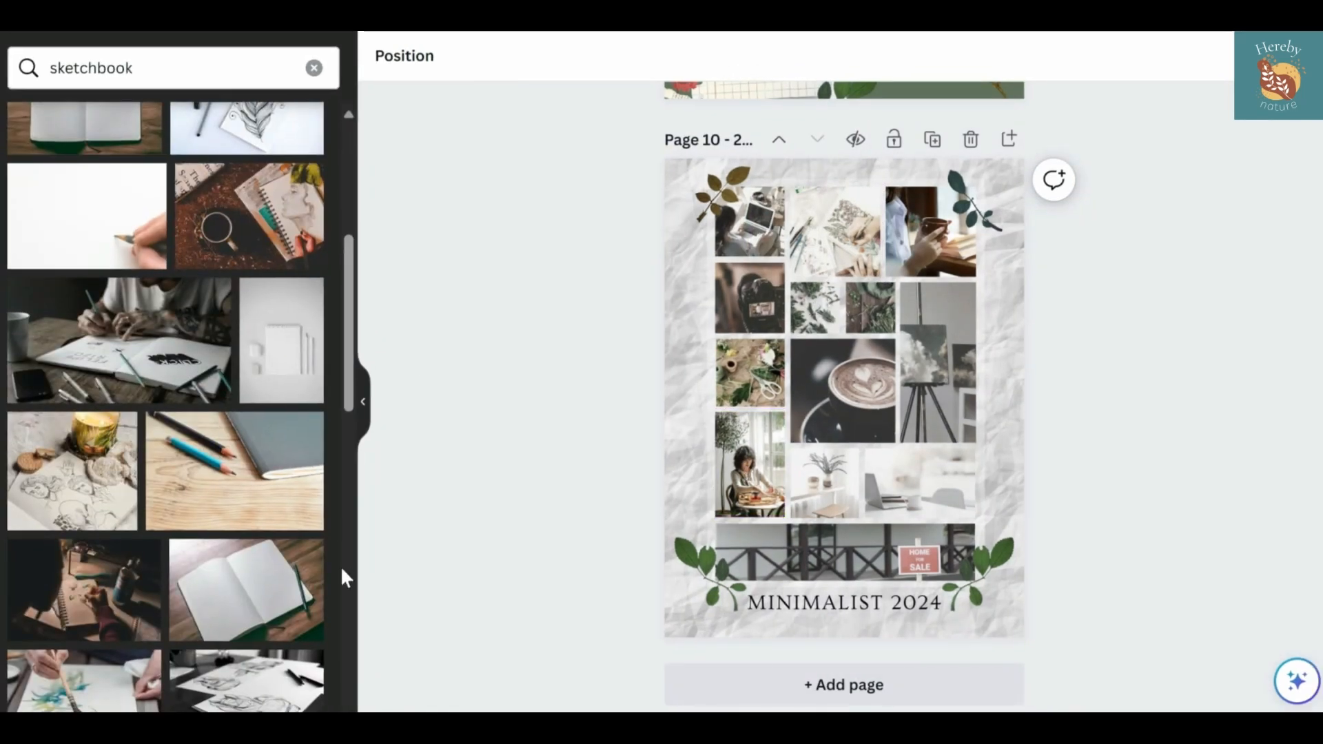
pyautogui.scroll(-6, 346, 577)
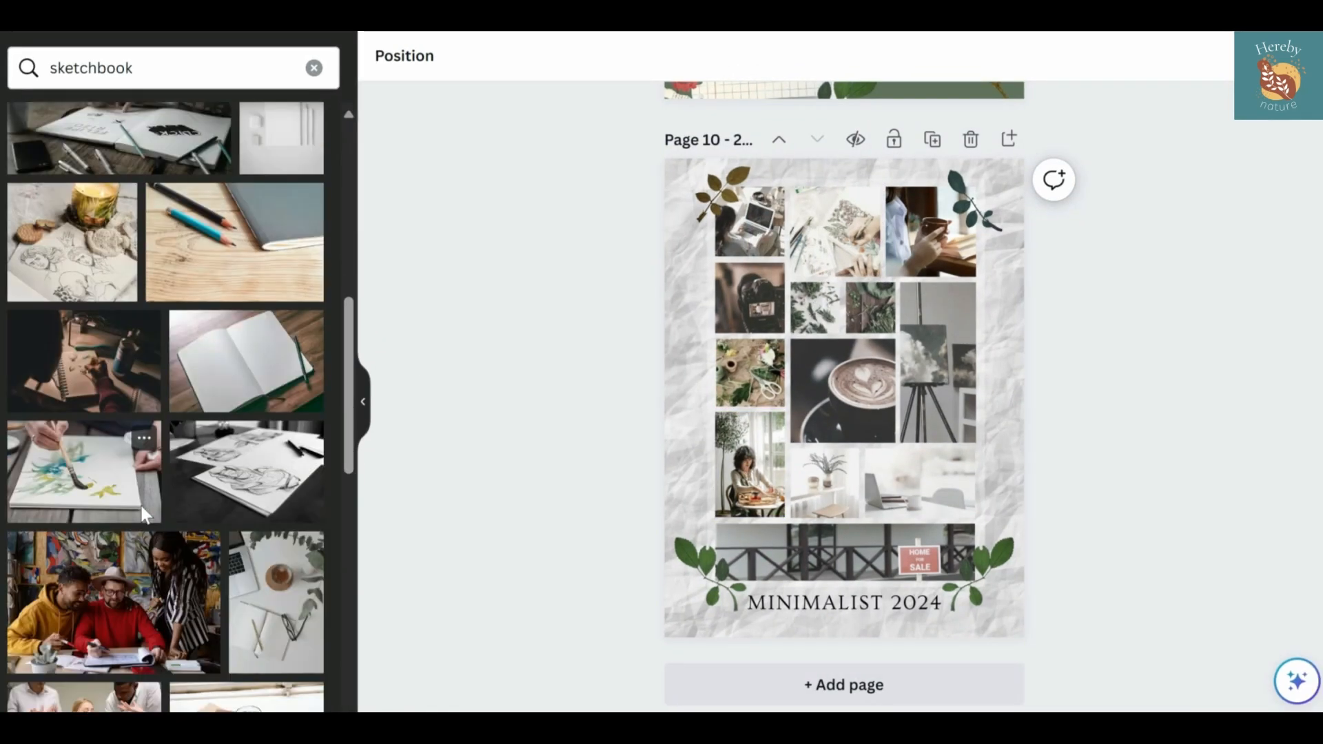
pyautogui.moveTo(276, 438)
pyautogui.mouseDown()
pyautogui.moveTo(937, 361)
pyautogui.moveTo(1076, 363)
pyautogui.moveTo(870, 307)
pyautogui.mouseUp()
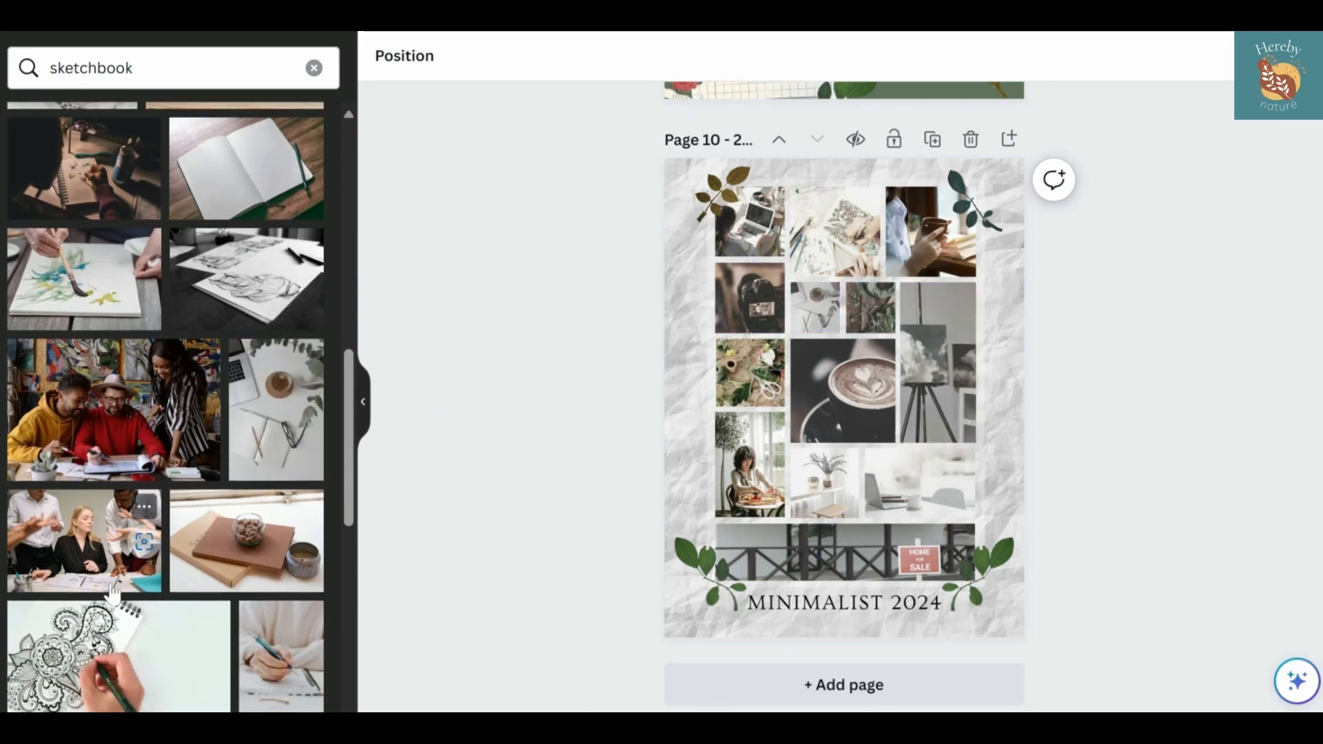
# Look through the remaining sketchbook photos for another image that suits the collage
pyautogui.scroll(-15, 138, 606)
pyautogui.scroll(-3, 103, 551)
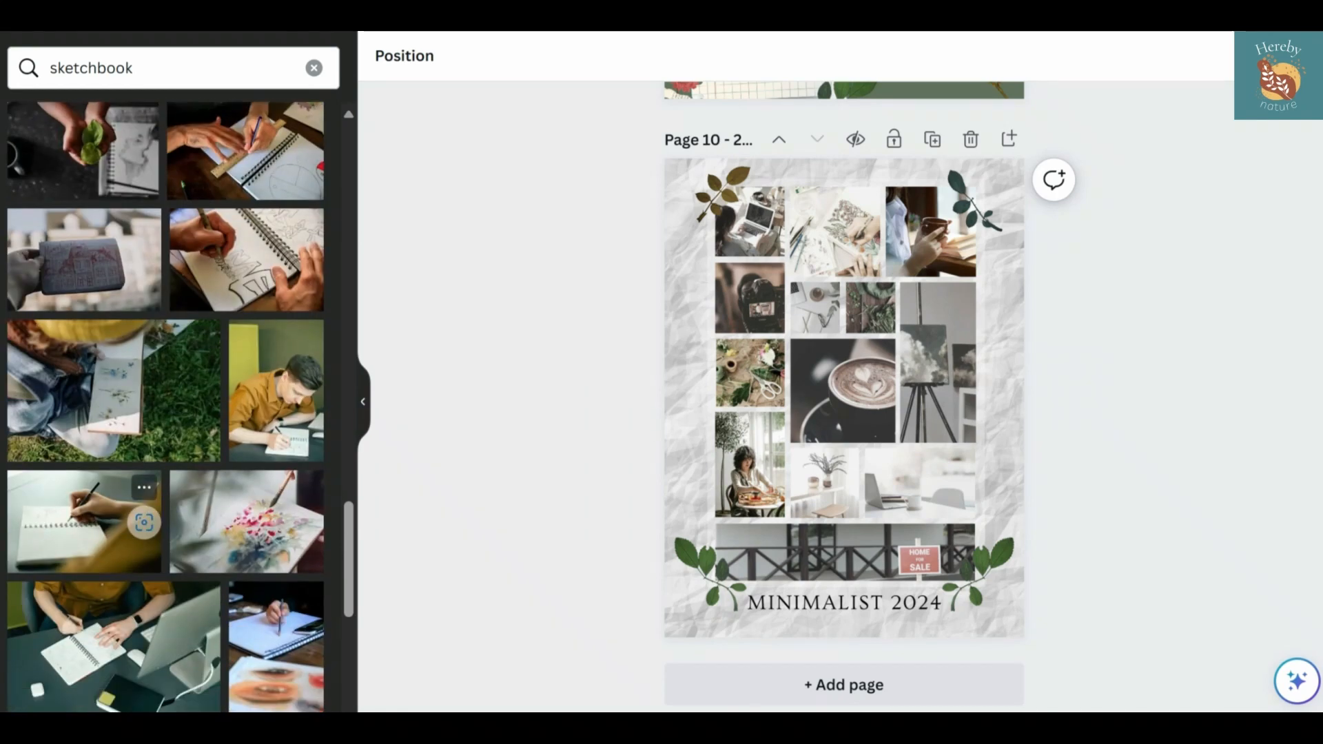
pyautogui.scroll(-1, 103, 510)
pyautogui.moveTo(114, 358)
pyautogui.mouseDown()
pyautogui.moveTo(930, 235)
pyautogui.moveTo(1184, 239)
pyautogui.moveTo(930, 235)
pyautogui.moveTo(1133, 227)
pyautogui.moveTo(930, 235)
pyautogui.moveTo(138, 344)
pyautogui.mouseUp()
pyautogui.scroll(-6, 138, 344)
pyautogui.scroll(-1, 165, 407)
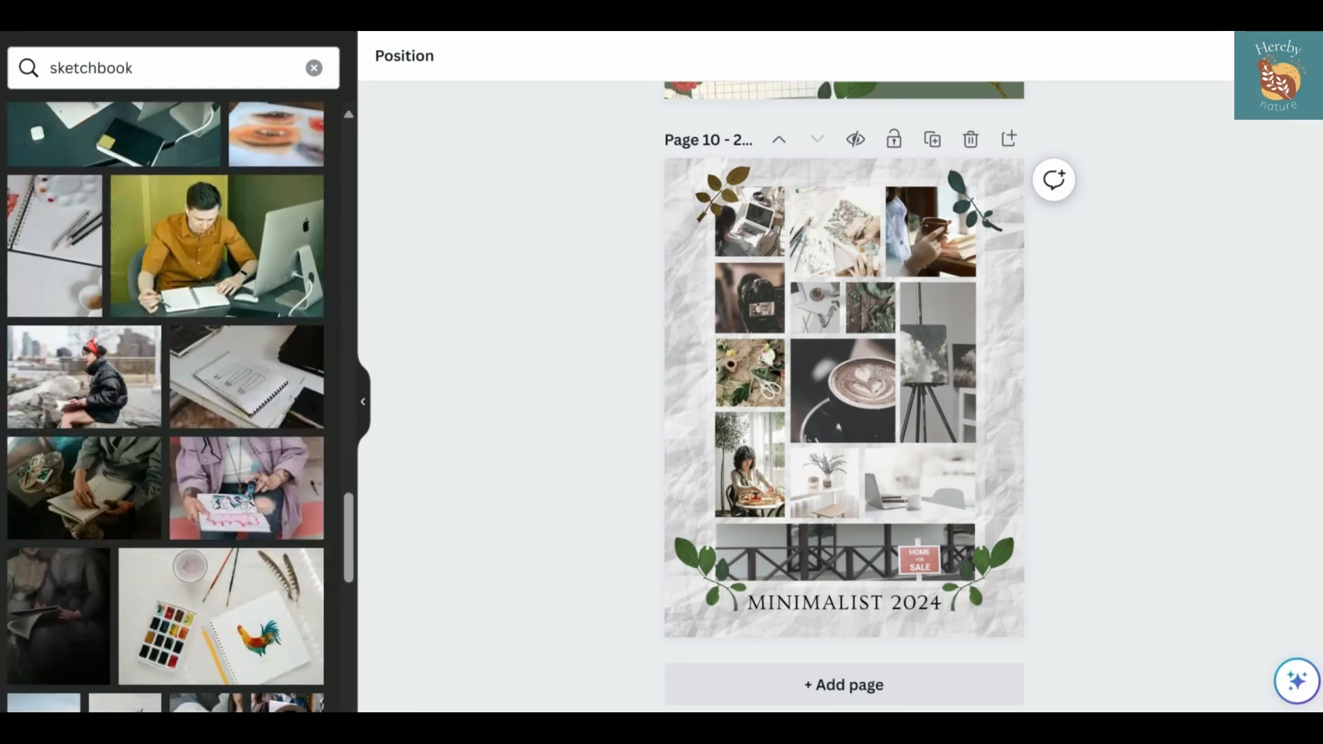
pyautogui.scroll(-10, 276, 379)
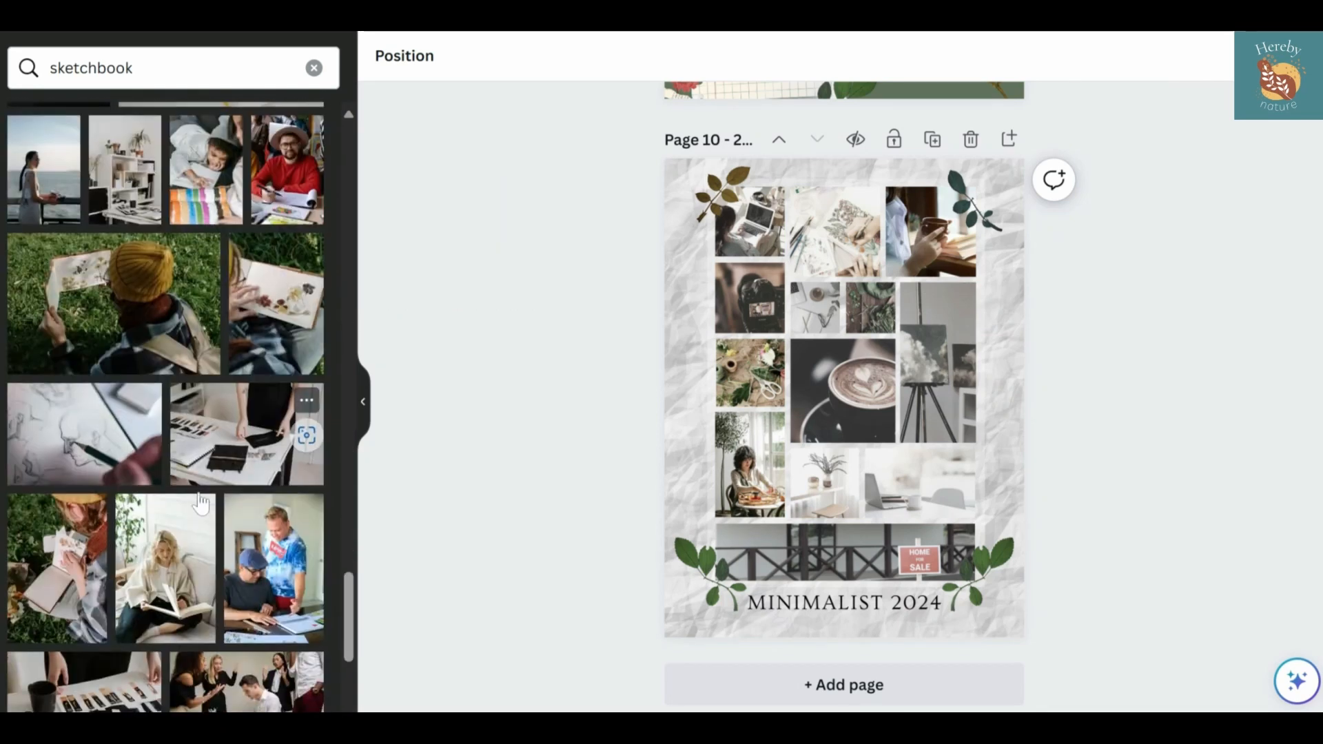
pyautogui.scroll(-4, 41, 183)
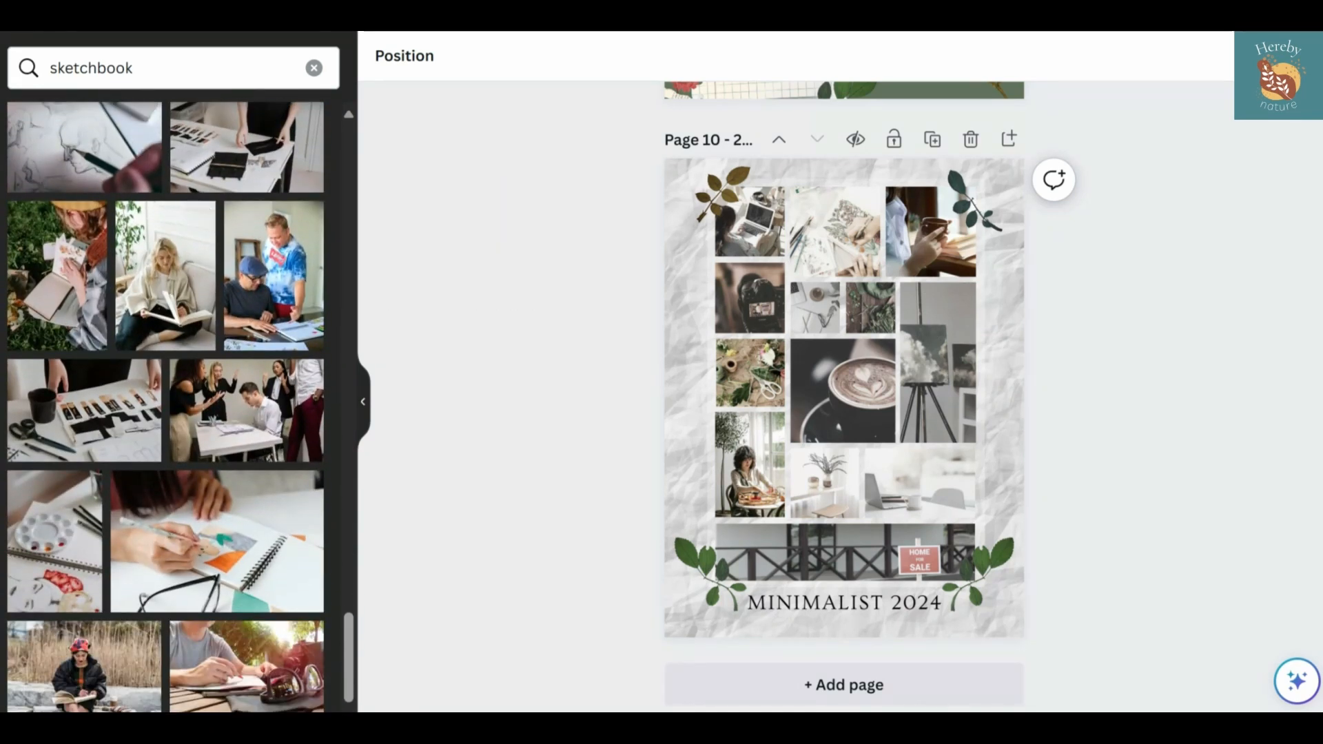
# Search the elements for "gardener" and browse all matching graphics
pyautogui.click(314, 67)
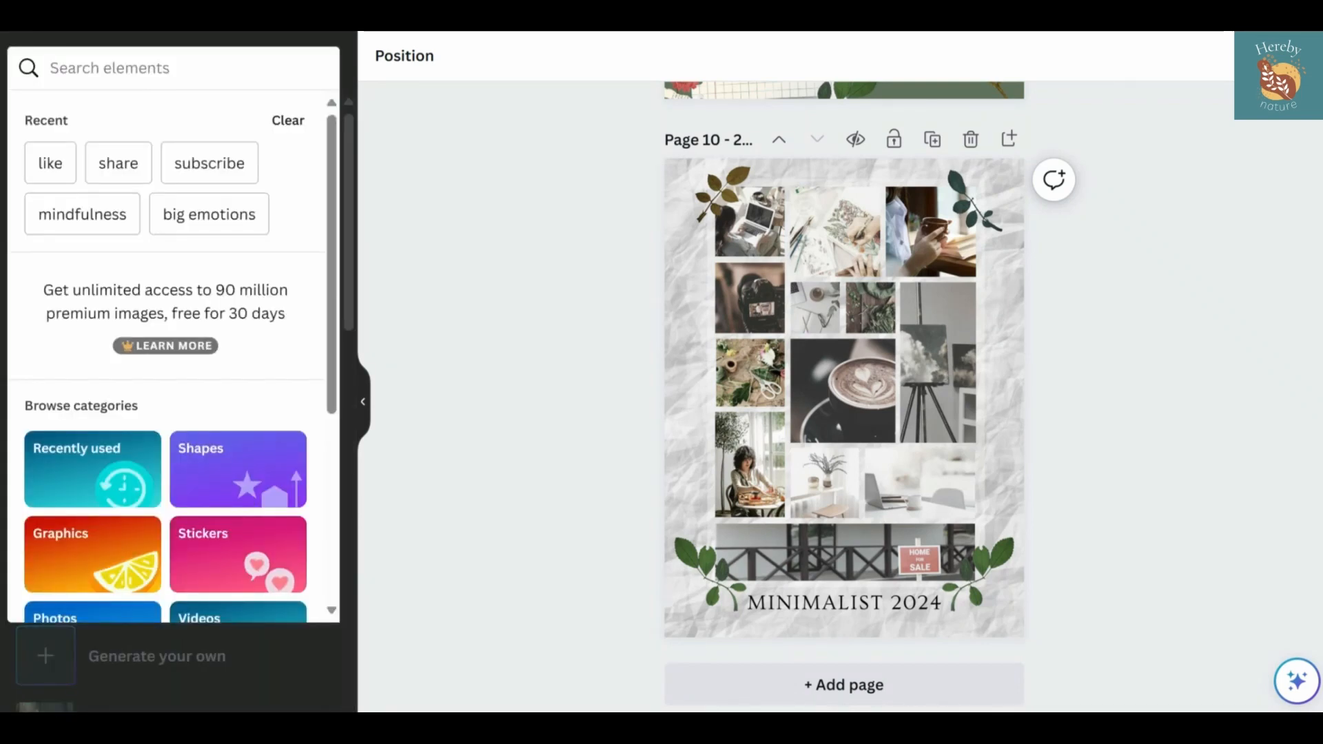
pyautogui.write('lady')
pyautogui.press('Return')
pyautogui.doubleClick(65, 68)
pyautogui.write('gardener')
pyautogui.press('Return')
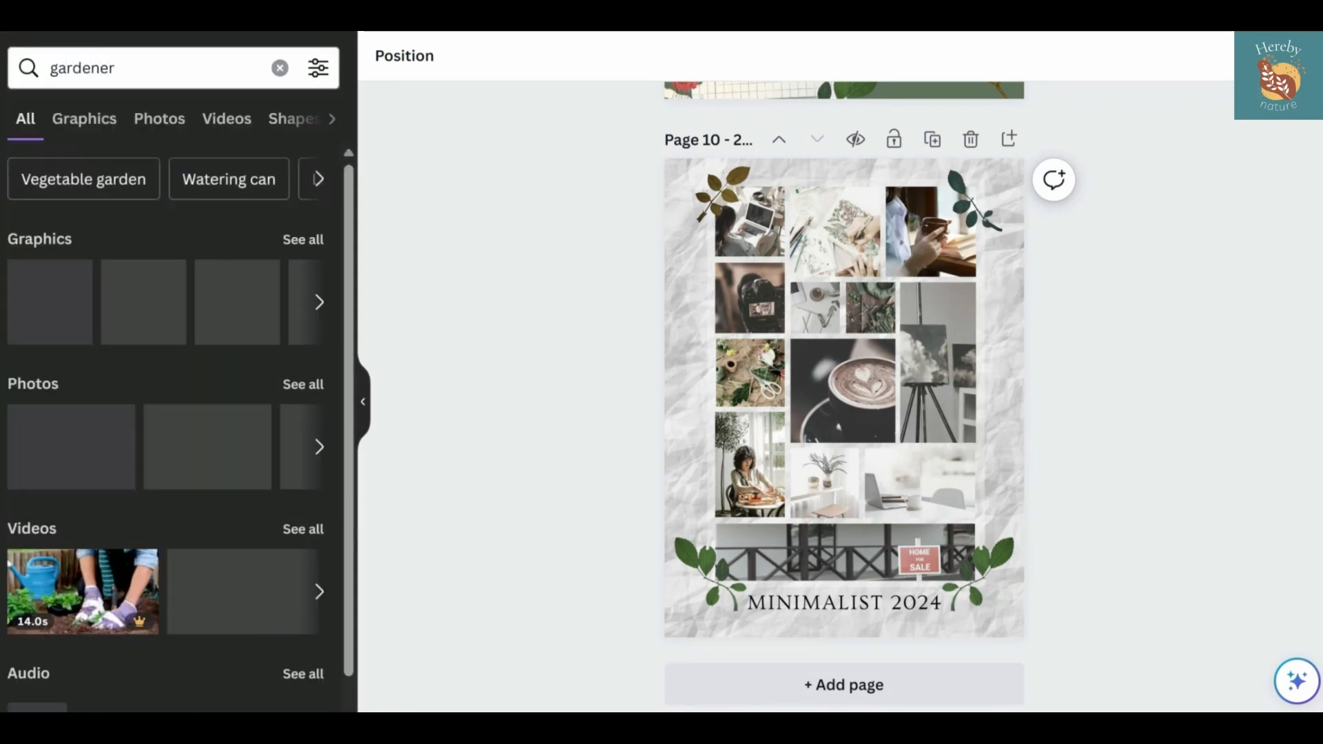
pyautogui.click(298, 241)
pyautogui.scroll(-6, 220, 413)
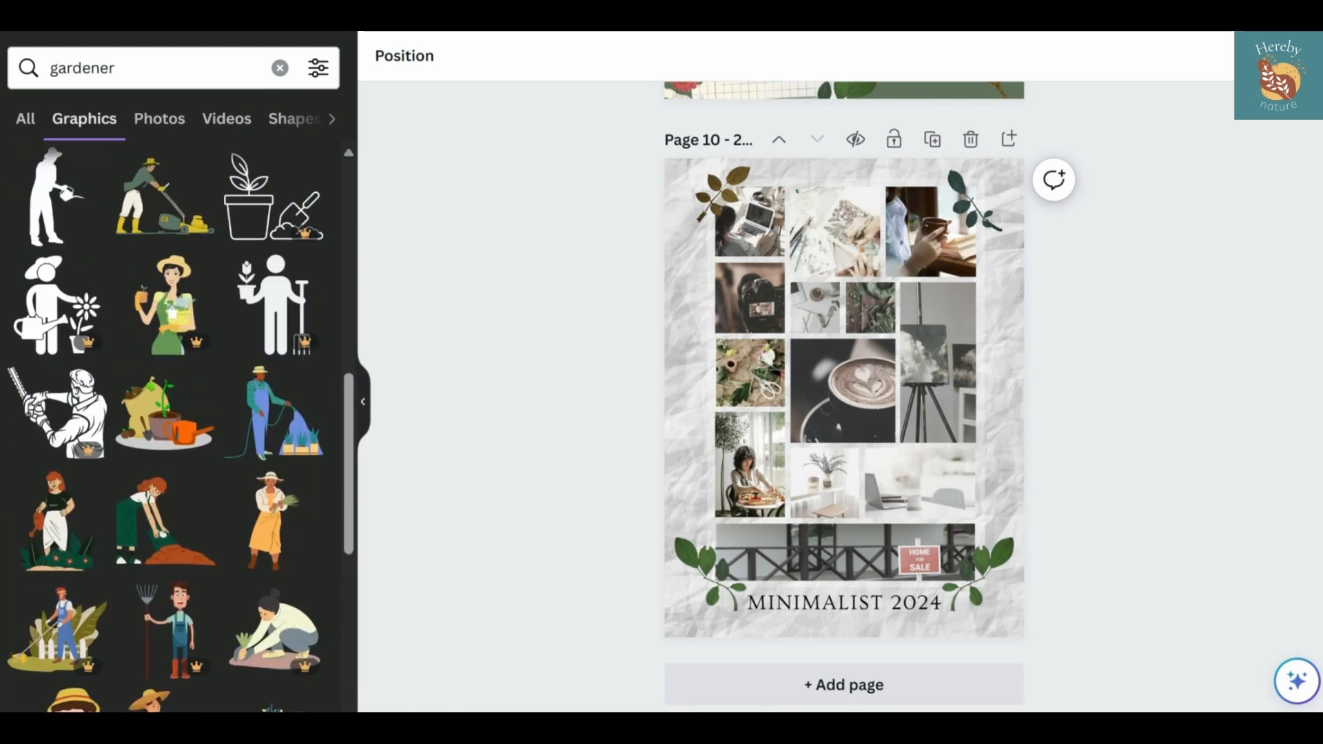
# Add the red-haired gardener with a watering can, scale it down and place it over the easel photo's outer edge
pyautogui.click(55, 523)
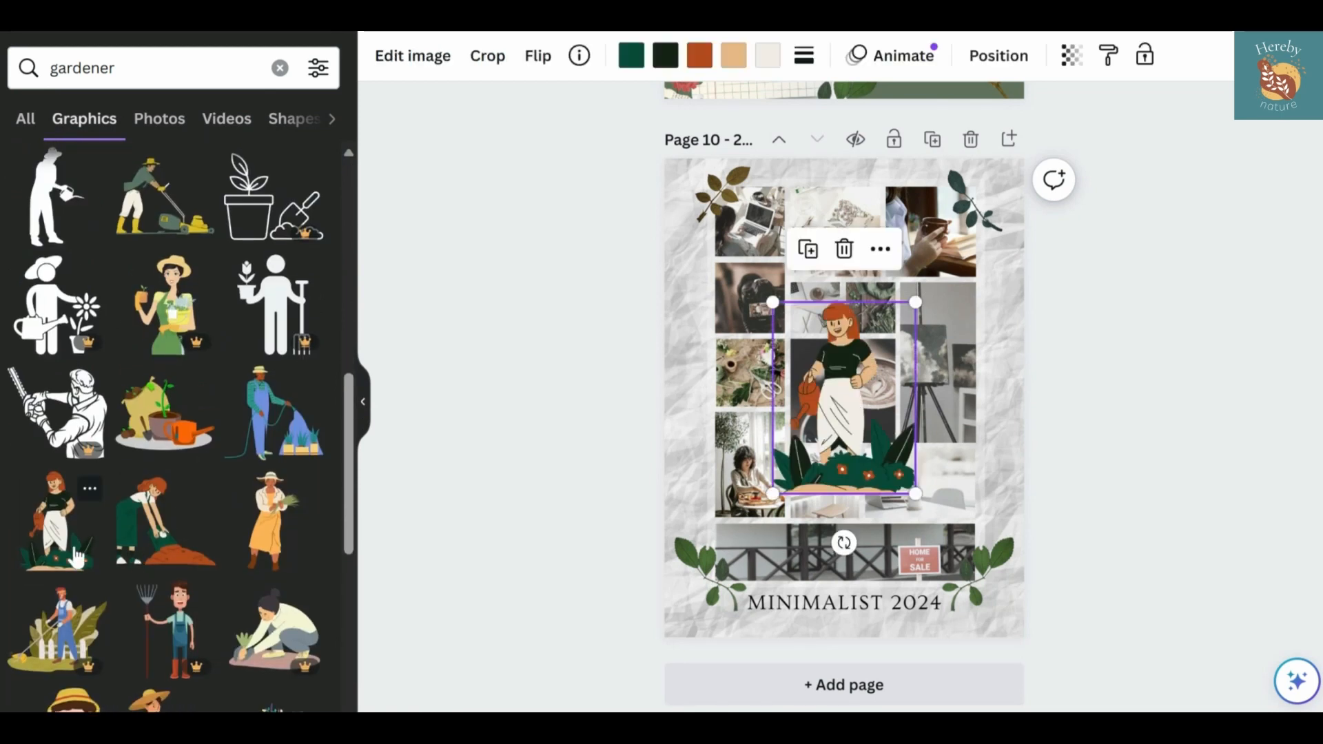
pyautogui.moveTo(974, 281); pyautogui.dragTo(881, 412)
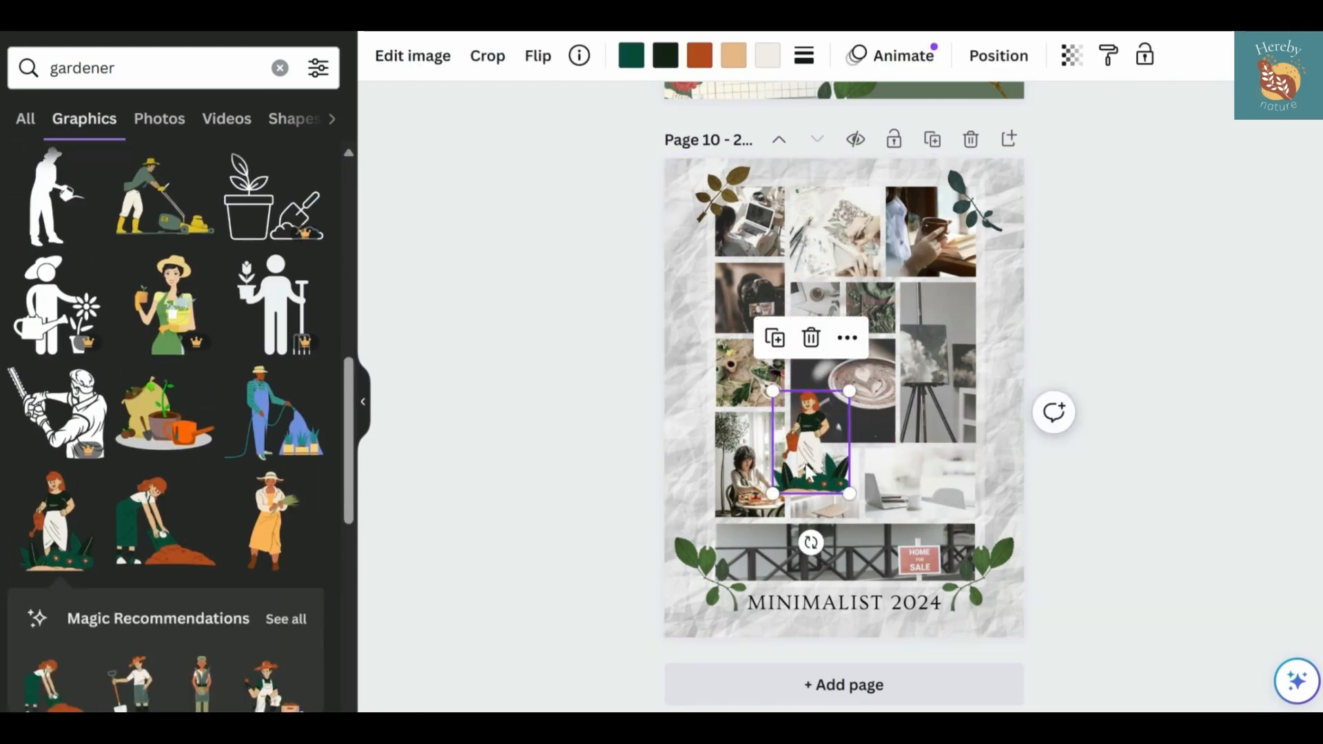
pyautogui.moveTo(802, 461); pyautogui.dragTo(974, 414)
# Recolor the gardener graphic, turning its orange parts brown and its bright green parts #41503c
pyautogui.click(700, 55)
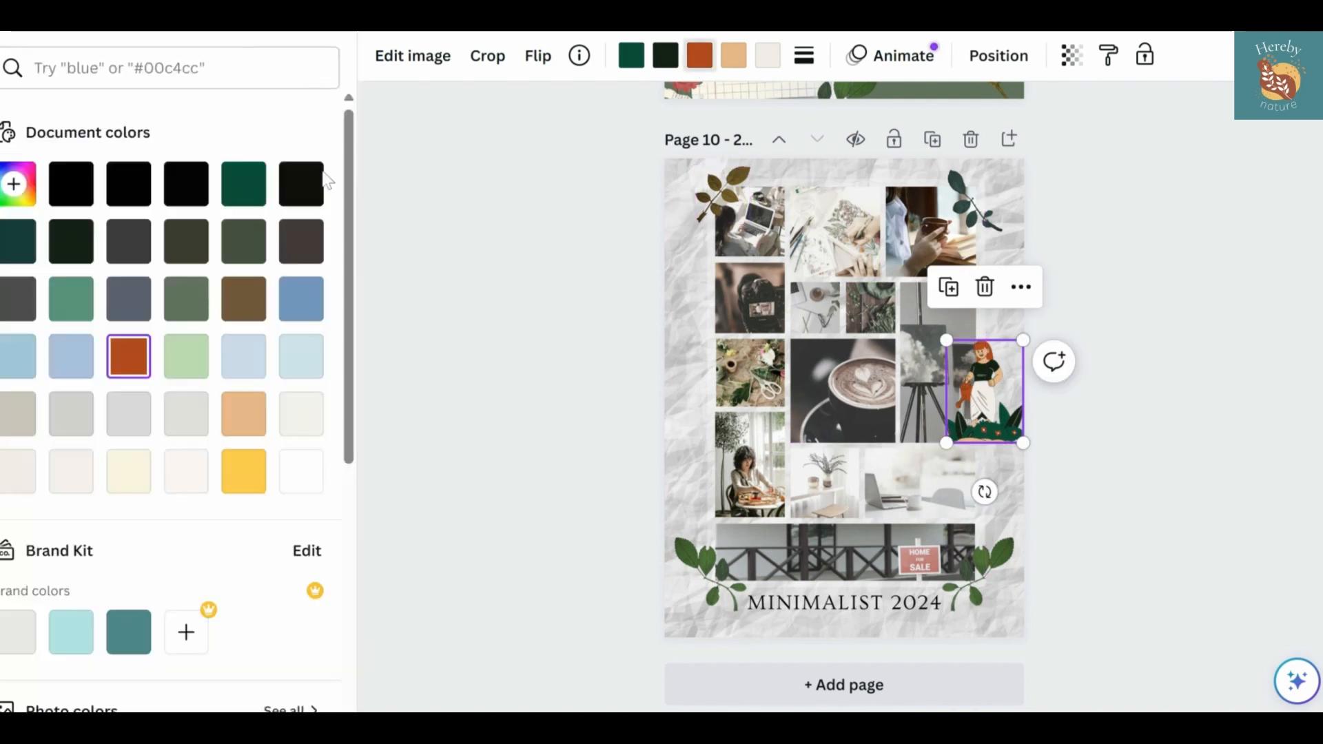
pyautogui.click(244, 299)
pyautogui.click(14, 417)
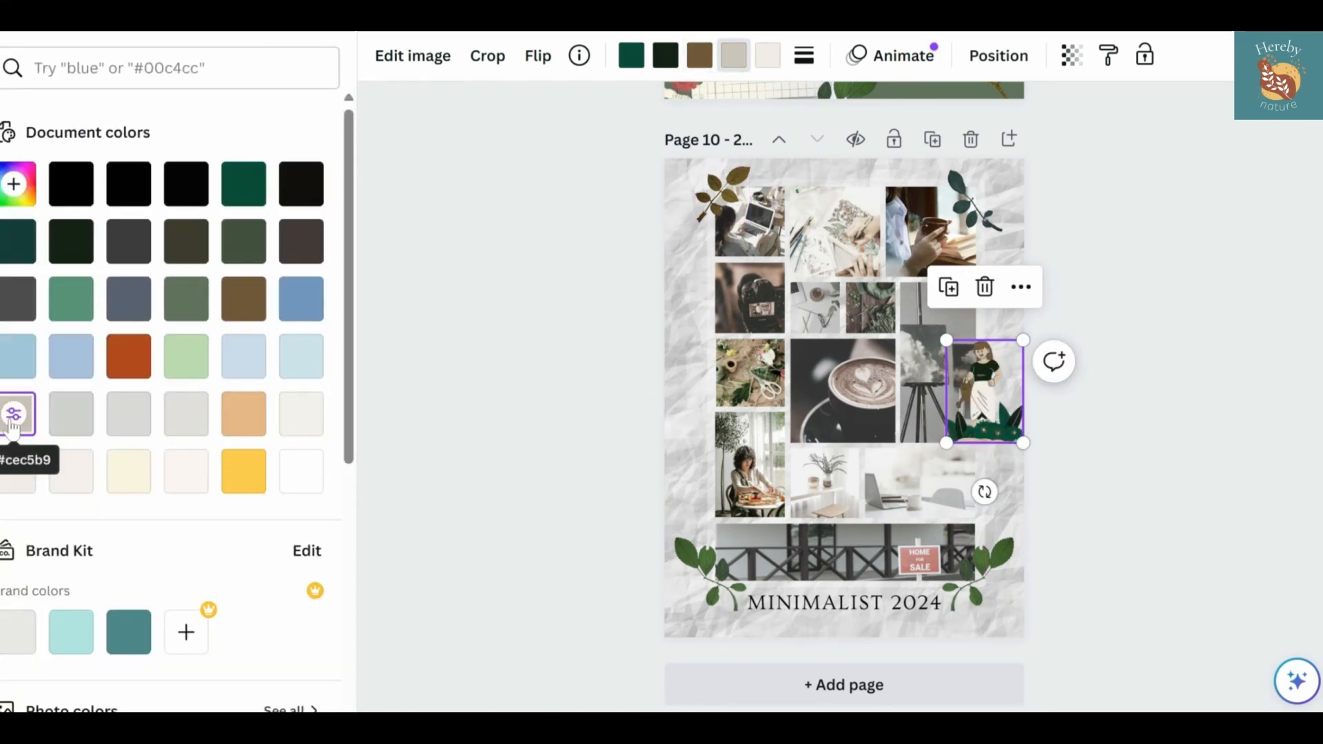
pyautogui.click(246, 417)
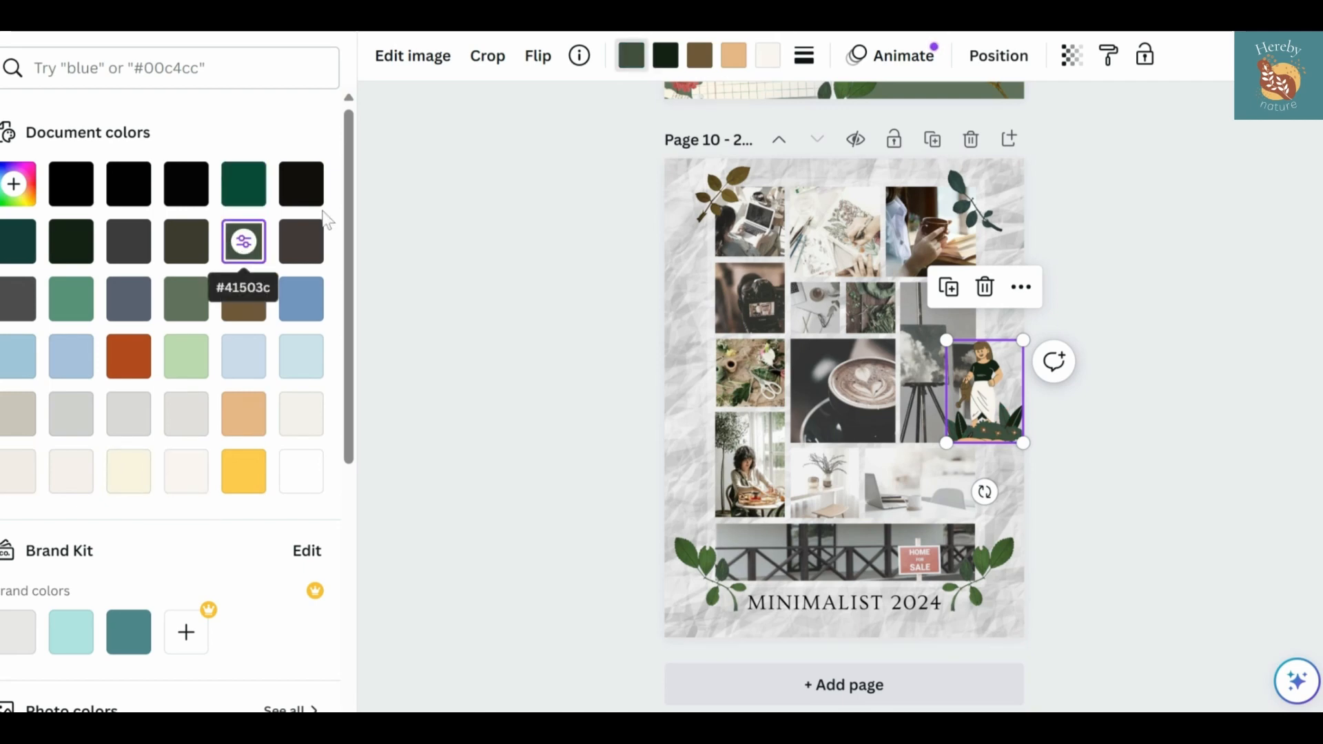
pyautogui.click(532, 277)
# Replace the red-haired gardener with the recommended long-haired gardener beside tulips, scaled down at the poster's right edge
pyautogui.scroll(-2, 280, 515)
pyautogui.click(287, 486)
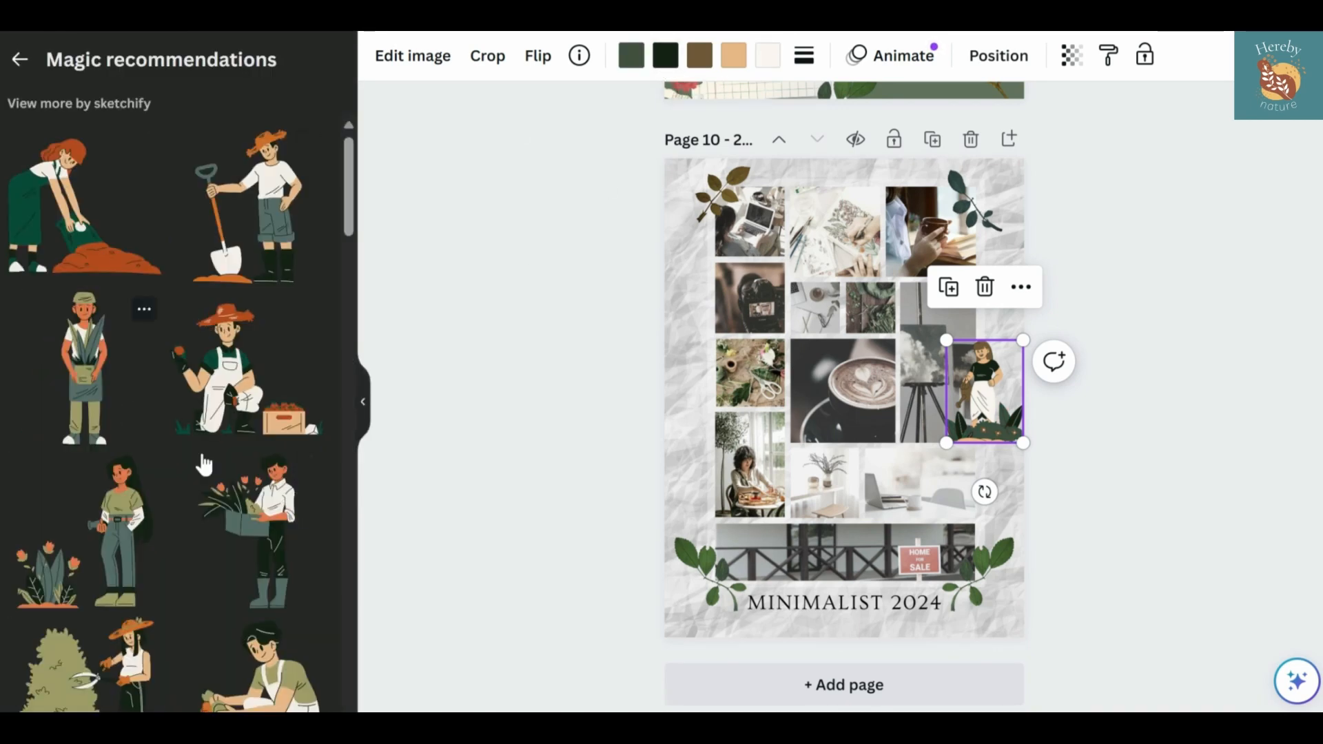
pyautogui.scroll(-1, 104, 482)
pyautogui.click(104, 483)
pyautogui.moveTo(915, 317); pyautogui.dragTo(858, 381)
pyautogui.doubleClick(994, 410)
pyautogui.press('Delete')
pyautogui.moveTo(835, 427); pyautogui.dragTo(996, 392)
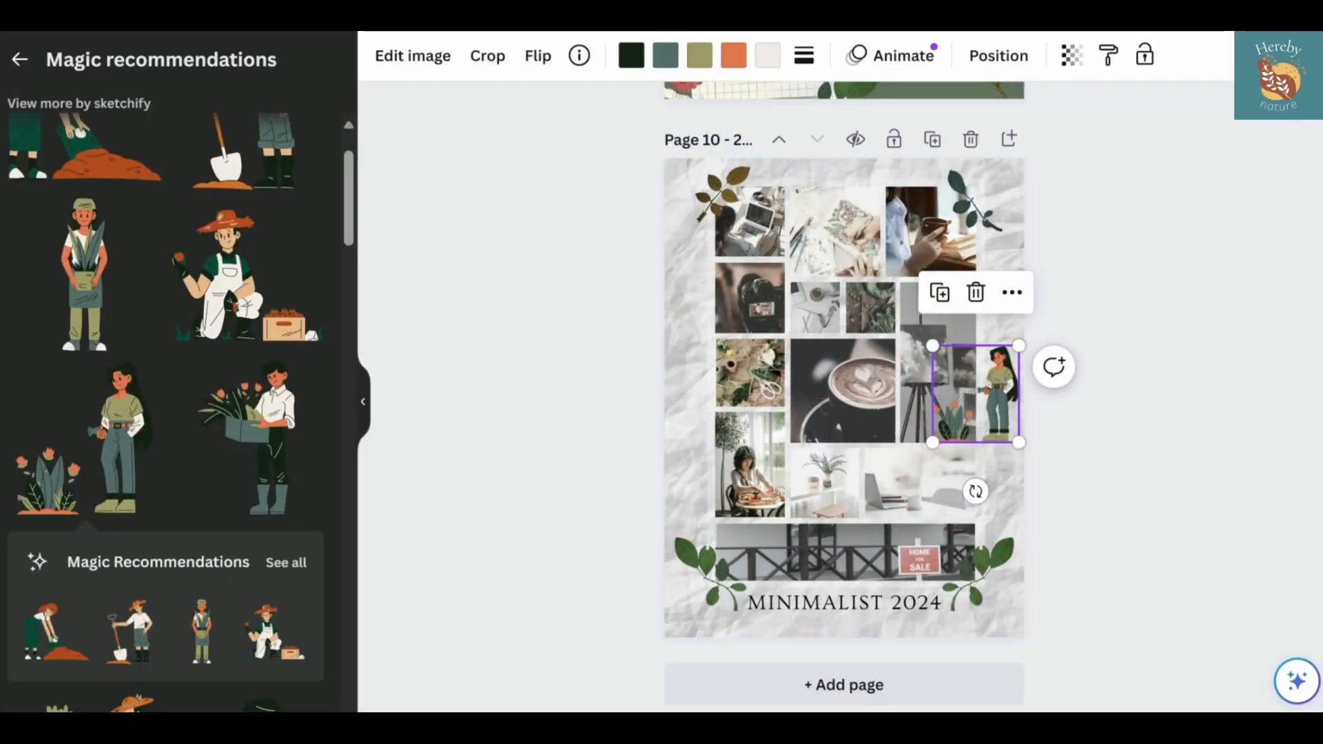
# Add the gardener carrying a box of tulips, flip it horizontally, scale it down and place it at the poster's left edge
pyautogui.click(268, 478)
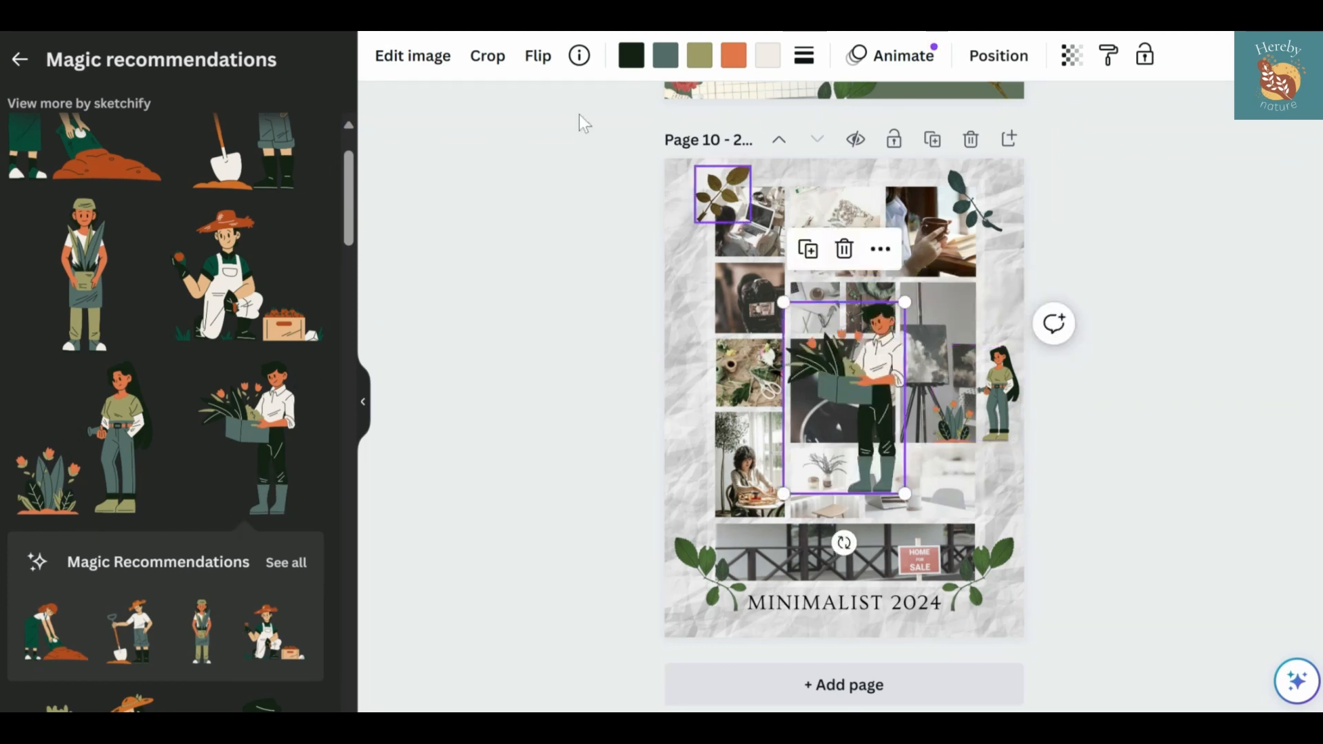
pyautogui.click(537, 55)
pyautogui.click(586, 109)
pyautogui.moveTo(905, 301); pyautogui.dragTo(748, 338)
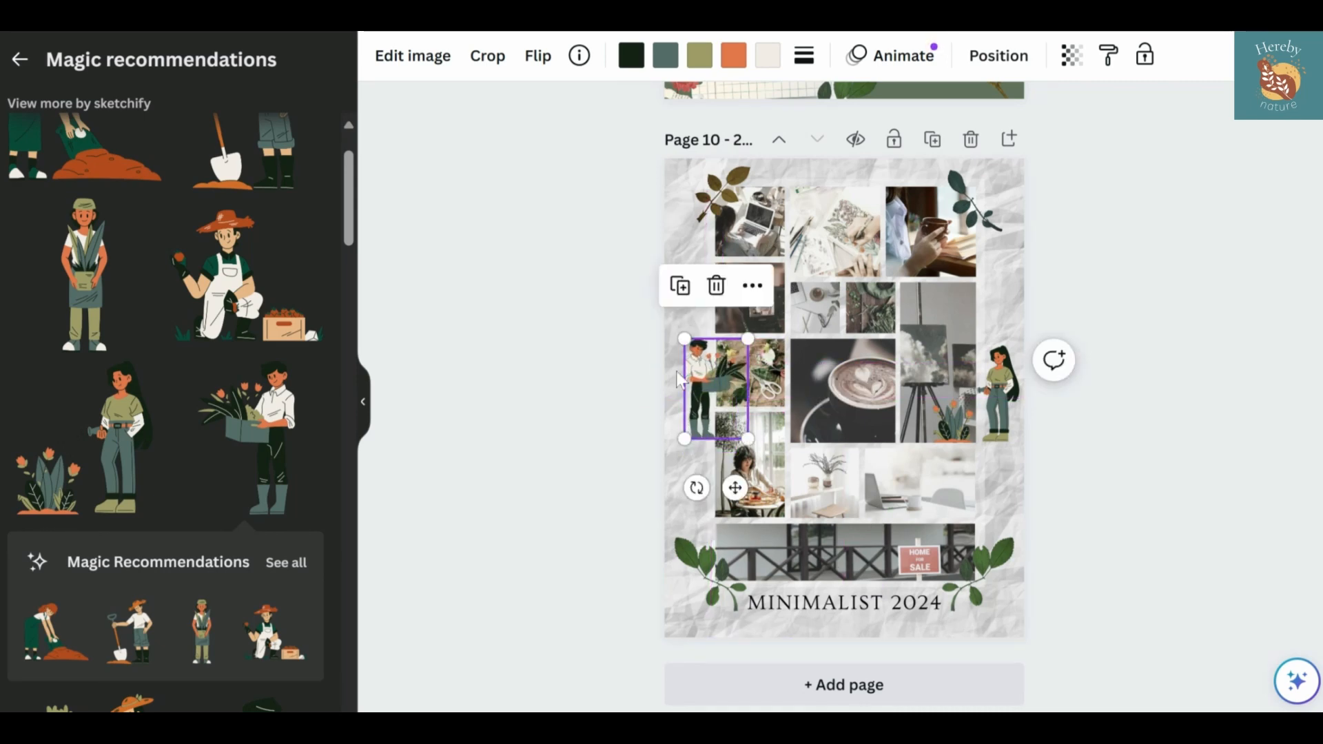
pyautogui.click(598, 386)
# Search the graphics for "word art" and look through the results for suitable lettering
pyautogui.scroll(-6, 207, 447)
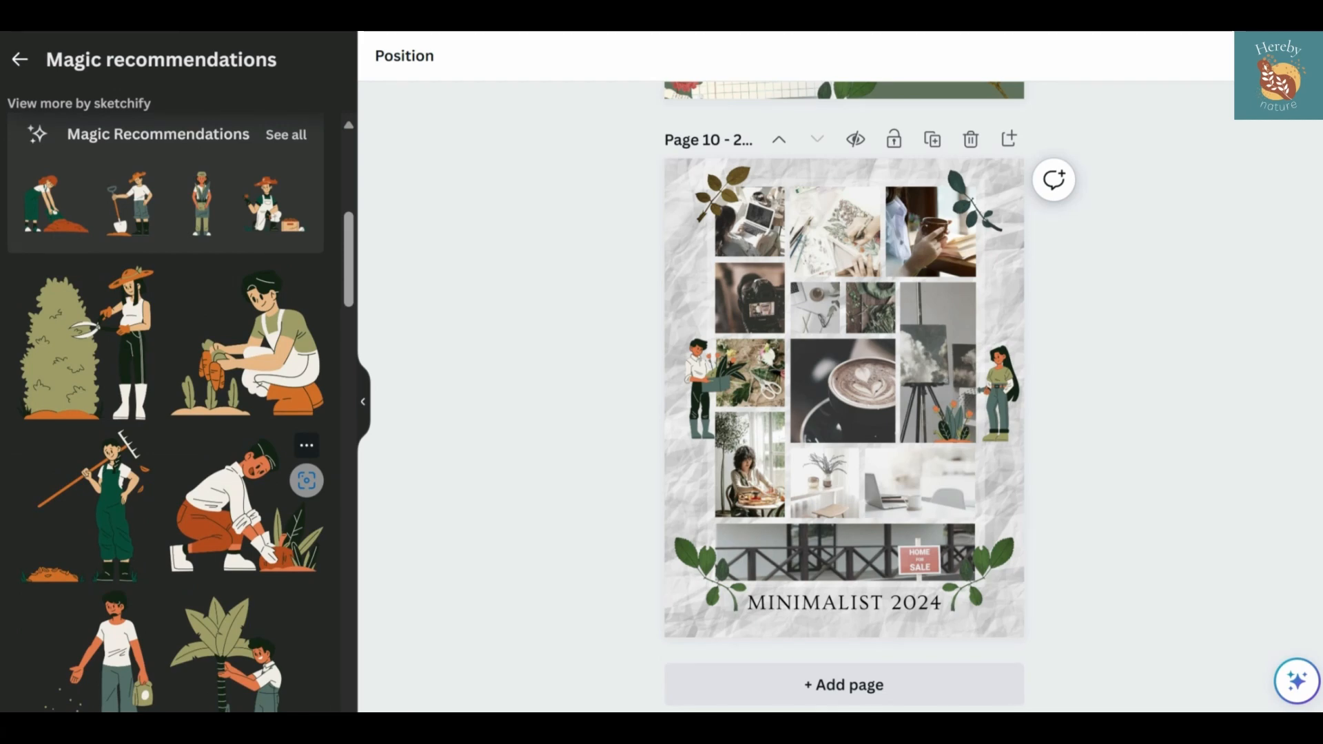
pyautogui.scroll(-14, 241, 503)
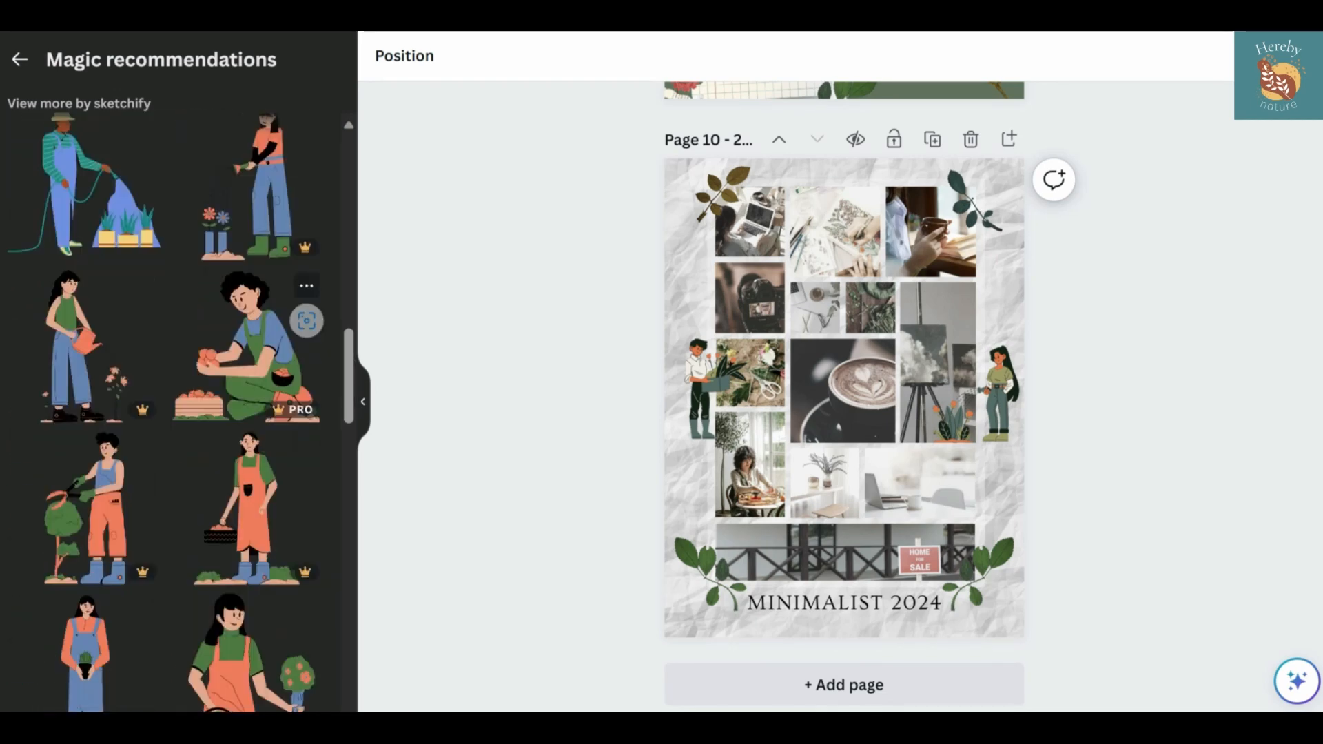
pyautogui.click(20, 59)
pyautogui.write('woods')
pyautogui.press('BackSpace')
pyautogui.press('BackSpace')
pyautogui.press('BackSpace')
pyautogui.write('rd')
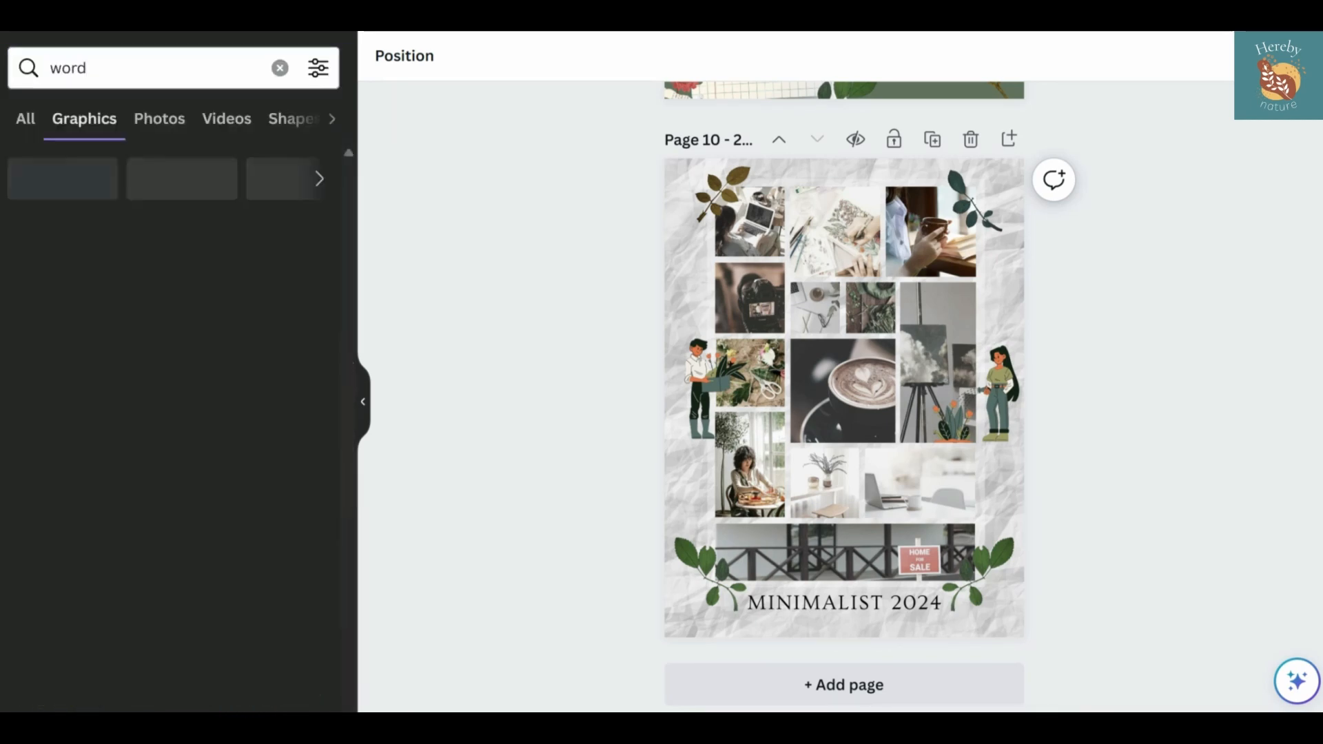
pyautogui.write(' art')
pyautogui.press('Return')
pyautogui.scroll(-8, 207, 333)
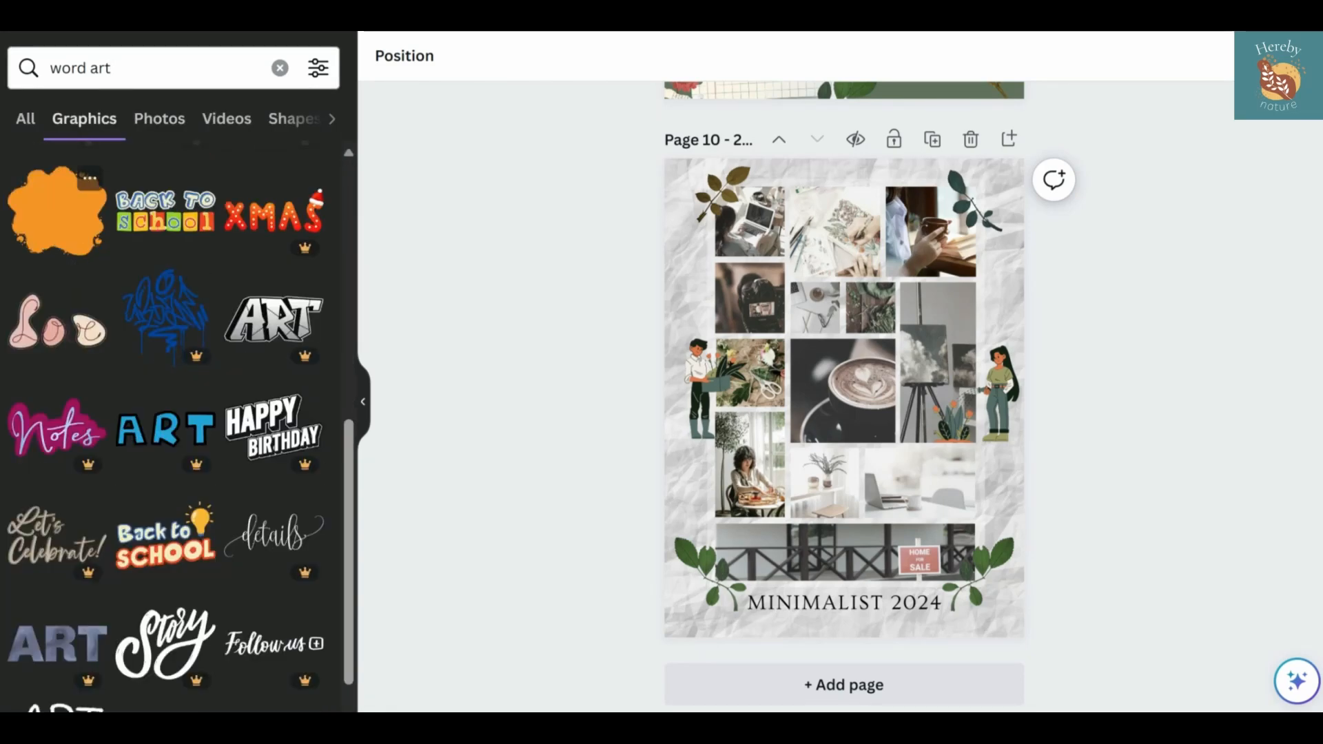
pyautogui.scroll(-15, 137, 382)
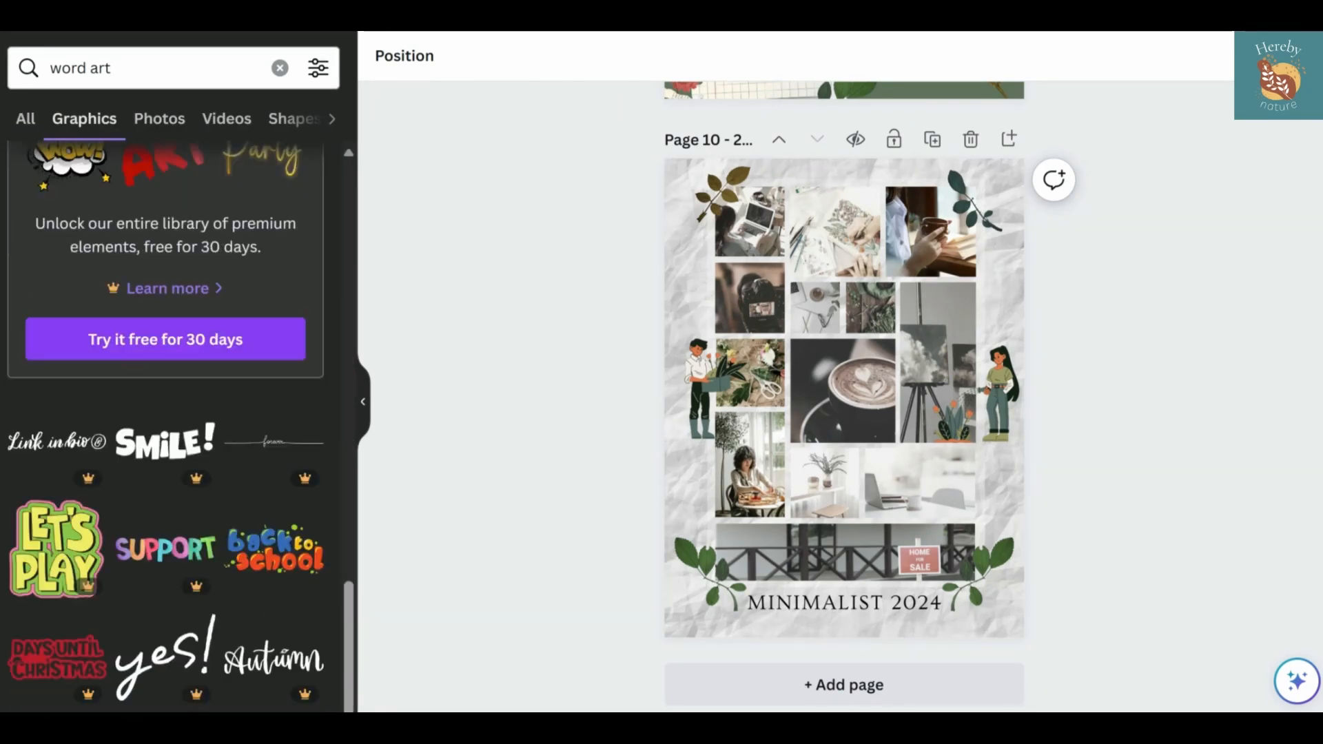
# Search the graphics for "positive" and place the "Positive Vibes Only" lettering, scaled down, just above the easel photo
pyautogui.click(158, 67)
pyautogui.hotkey('ctrl', 'a')
pyautogui.write('positive')
pyautogui.press('Return')
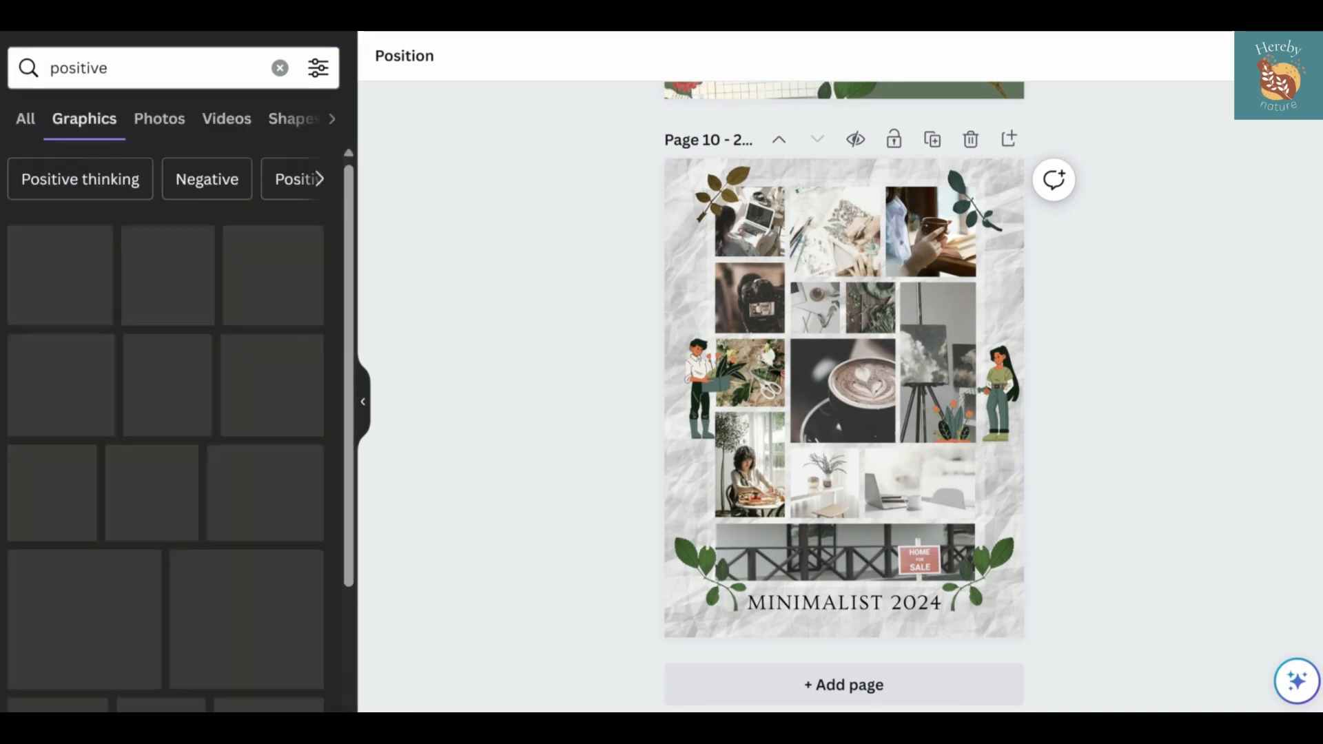
pyautogui.click(168, 486)
pyautogui.moveTo(772, 469); pyautogui.dragTo(961, 298)
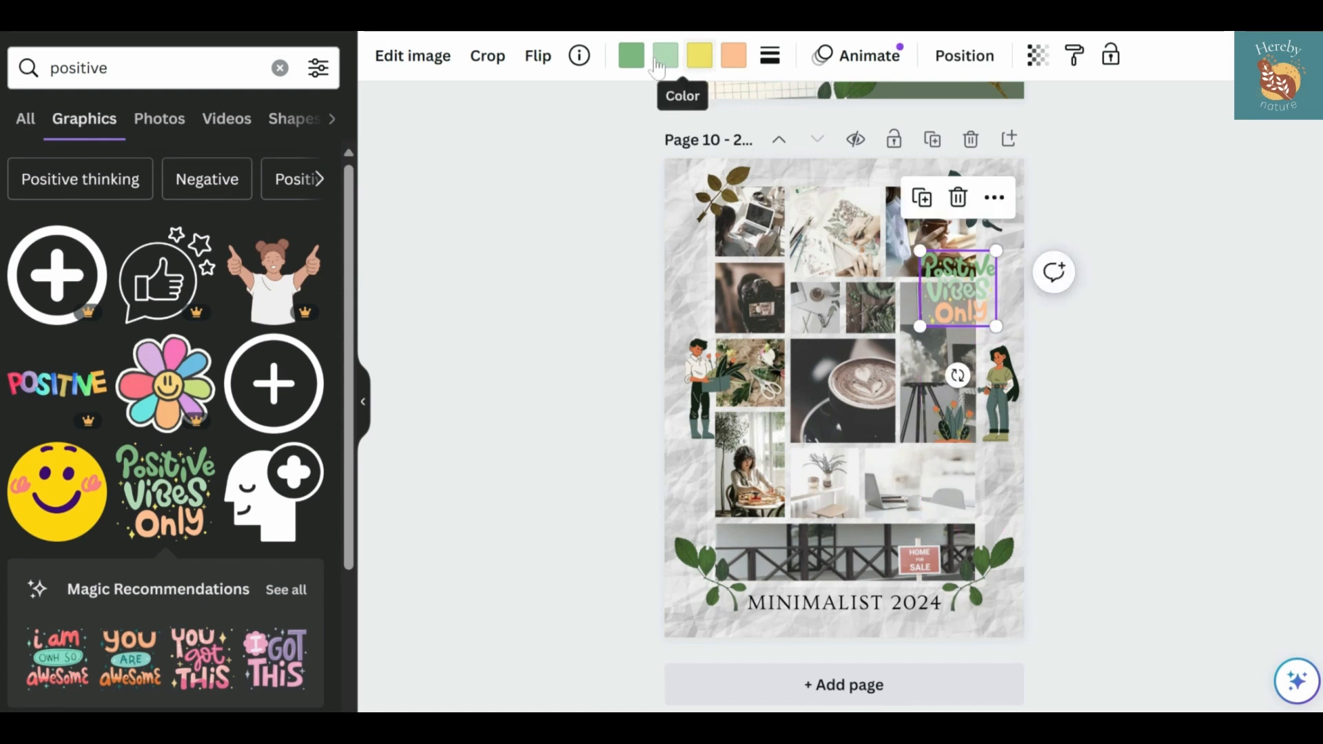
# Recolor the "Positive Vibes Only" lettering in blue, light blue, golden yellow and off-white #faf6f1
pyautogui.click(698, 62)
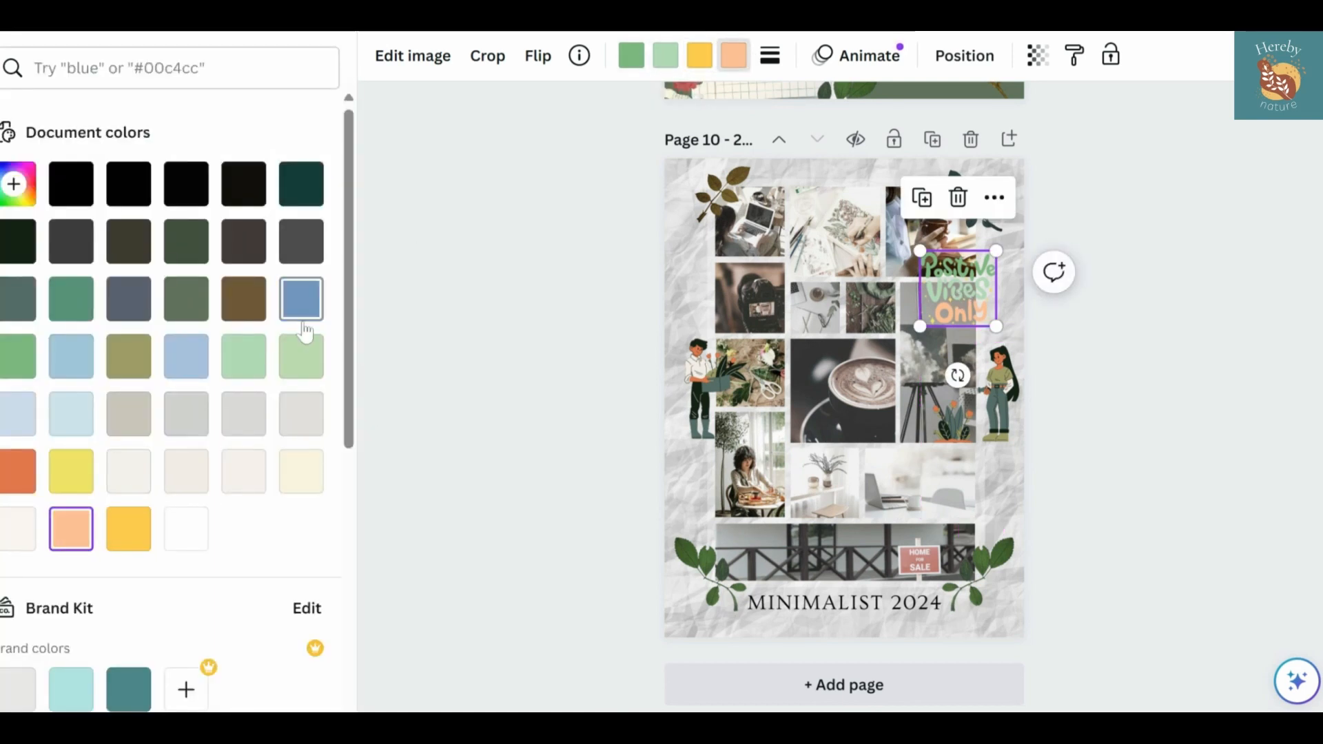
pyautogui.click(631, 57)
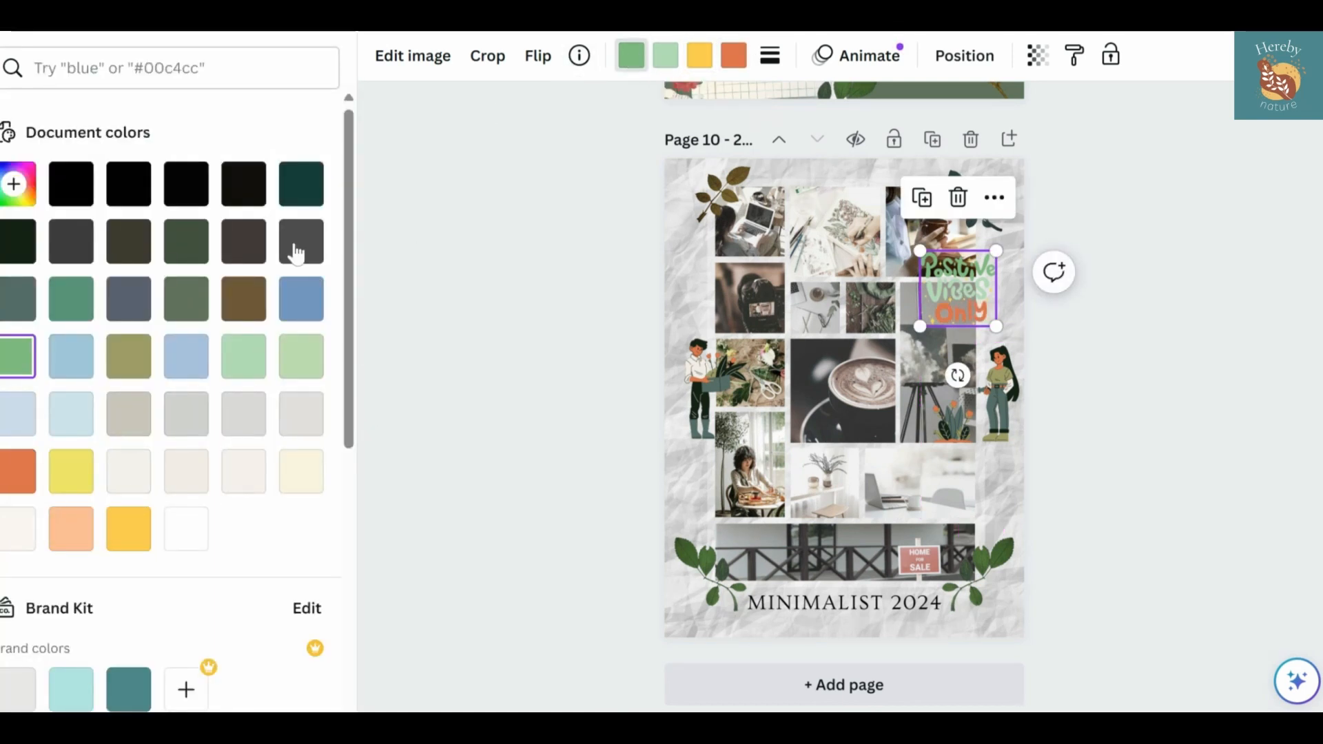
pyautogui.click(72, 415)
pyautogui.click(187, 363)
pyautogui.click(302, 301)
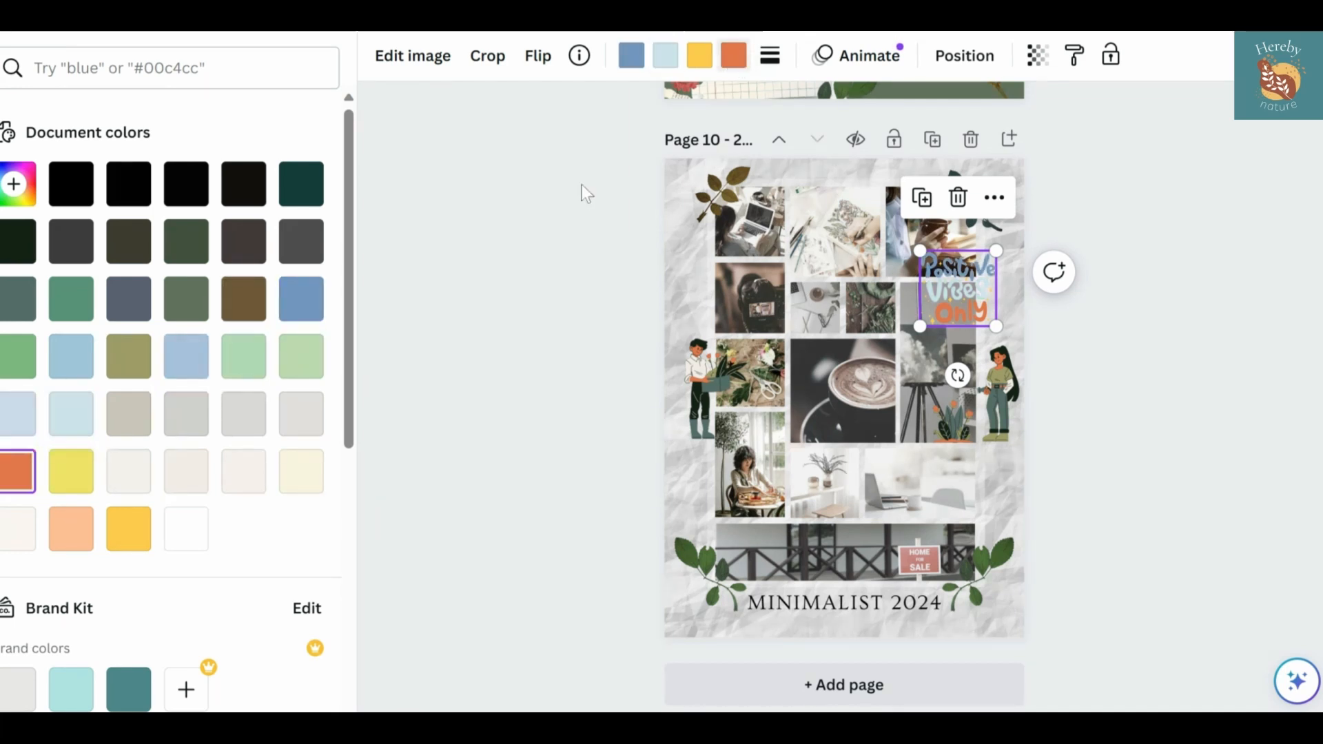
pyautogui.click(185, 531)
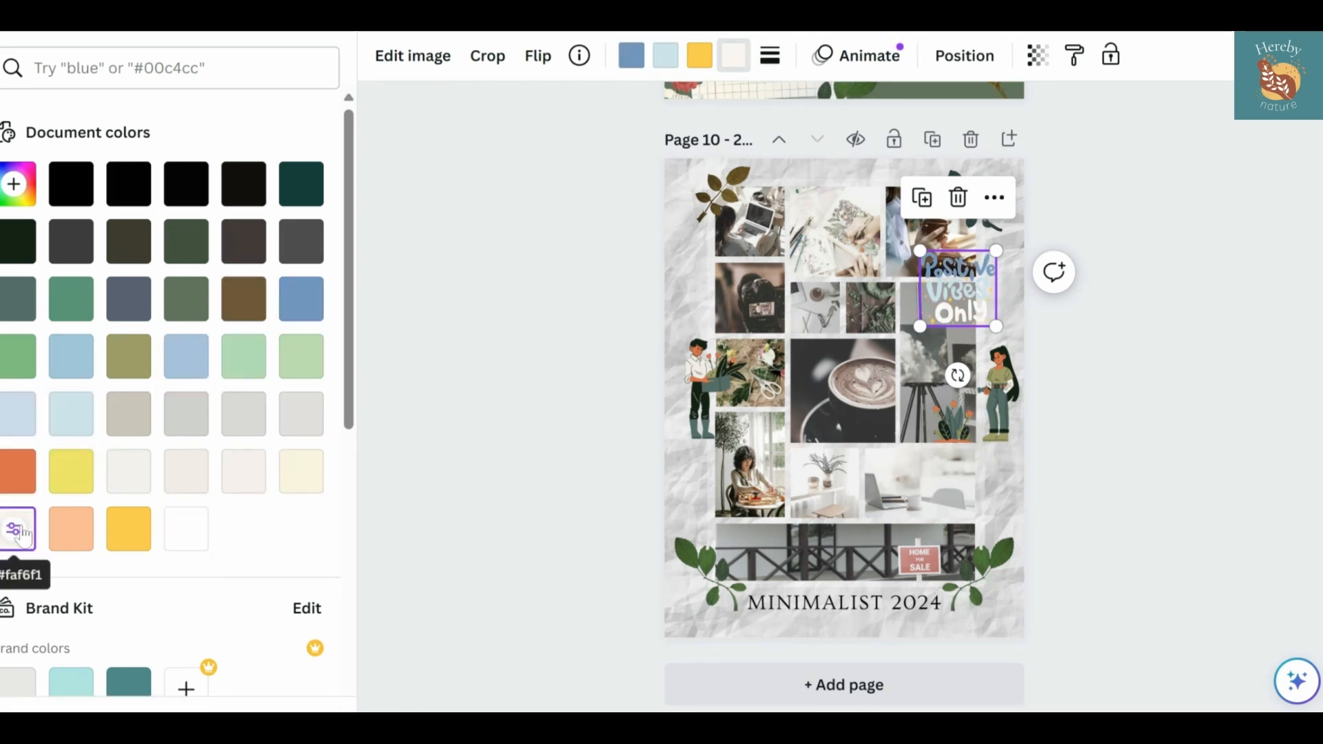
# Add the "Believe in Yourself" lettering and recolor it green, light blue, soft blue, golden yellow and orange #E27747
pyautogui.scroll(-9, 191, 440)
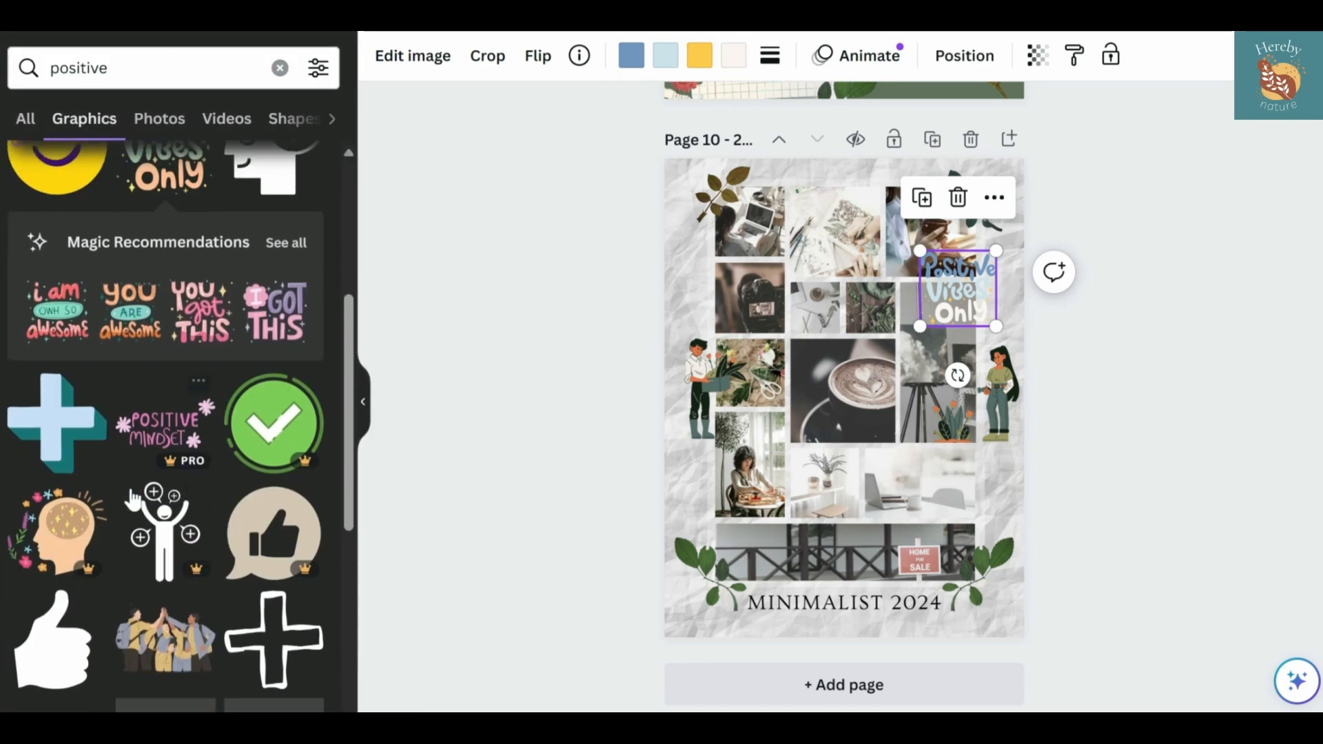
pyautogui.scroll(-5, 128, 465)
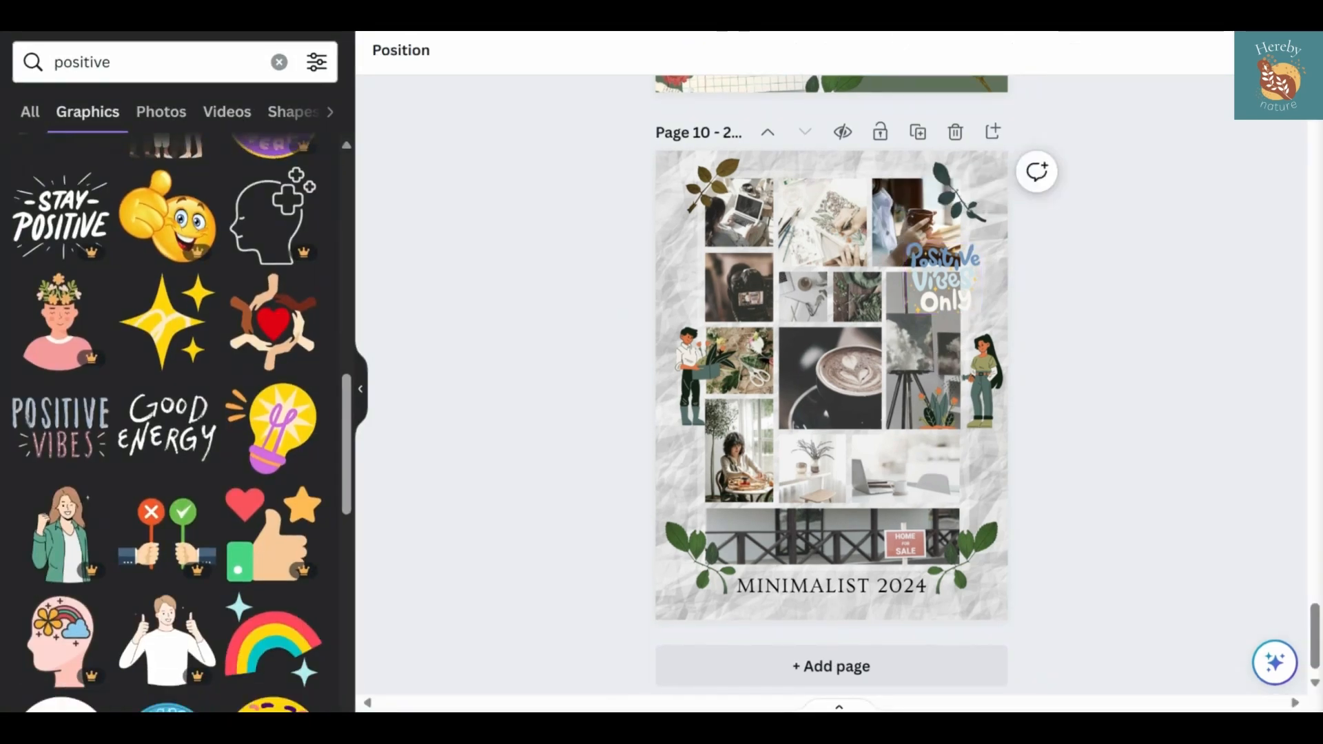
pyautogui.scroll(-4, 128, 465)
pyautogui.scroll(-10, 128, 465)
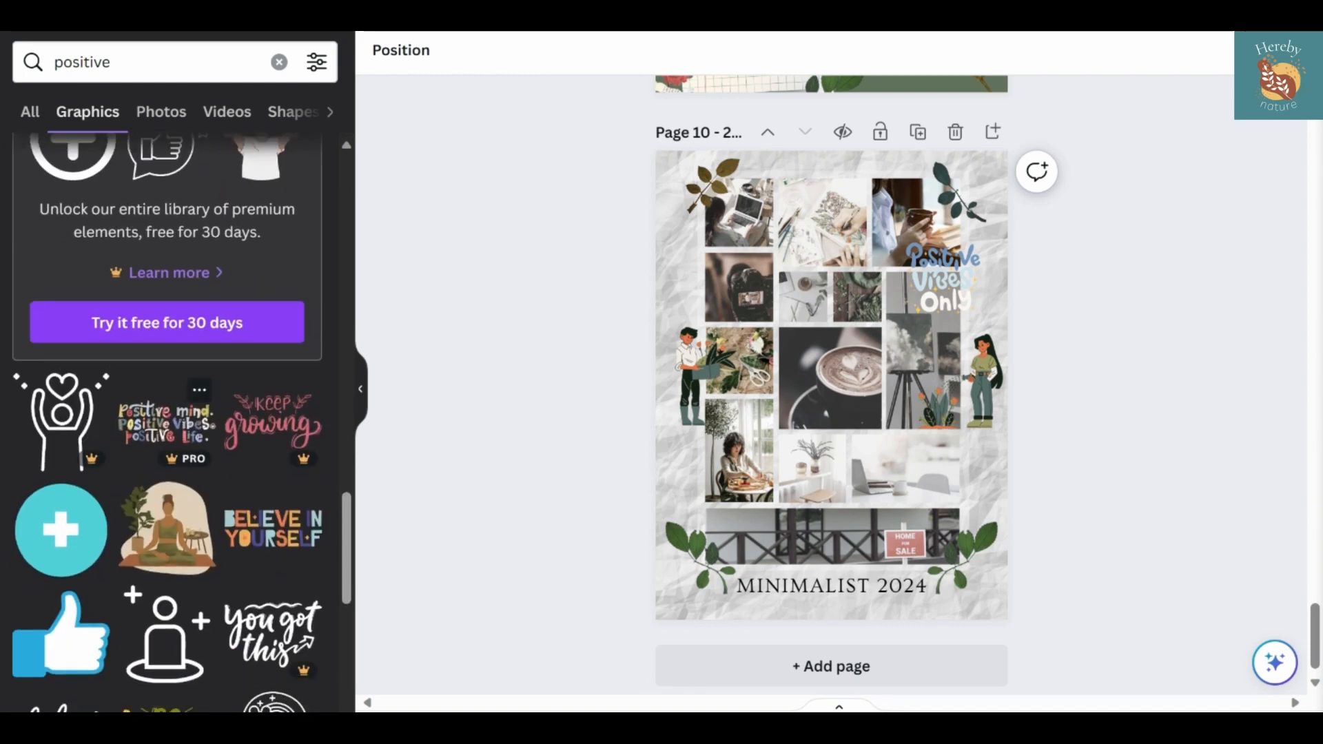
pyautogui.scroll(-2, 165, 413)
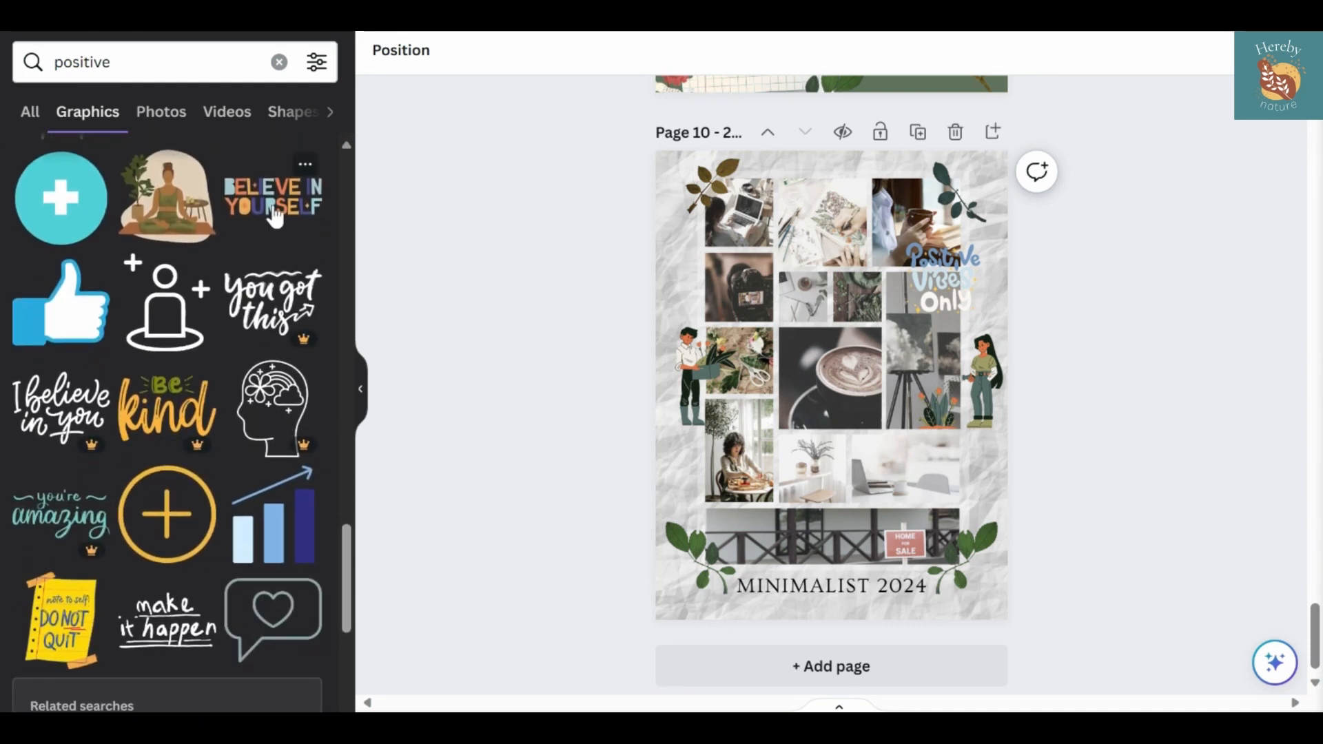
pyautogui.click(273, 198)
pyautogui.click(623, 51)
pyautogui.click(131, 288)
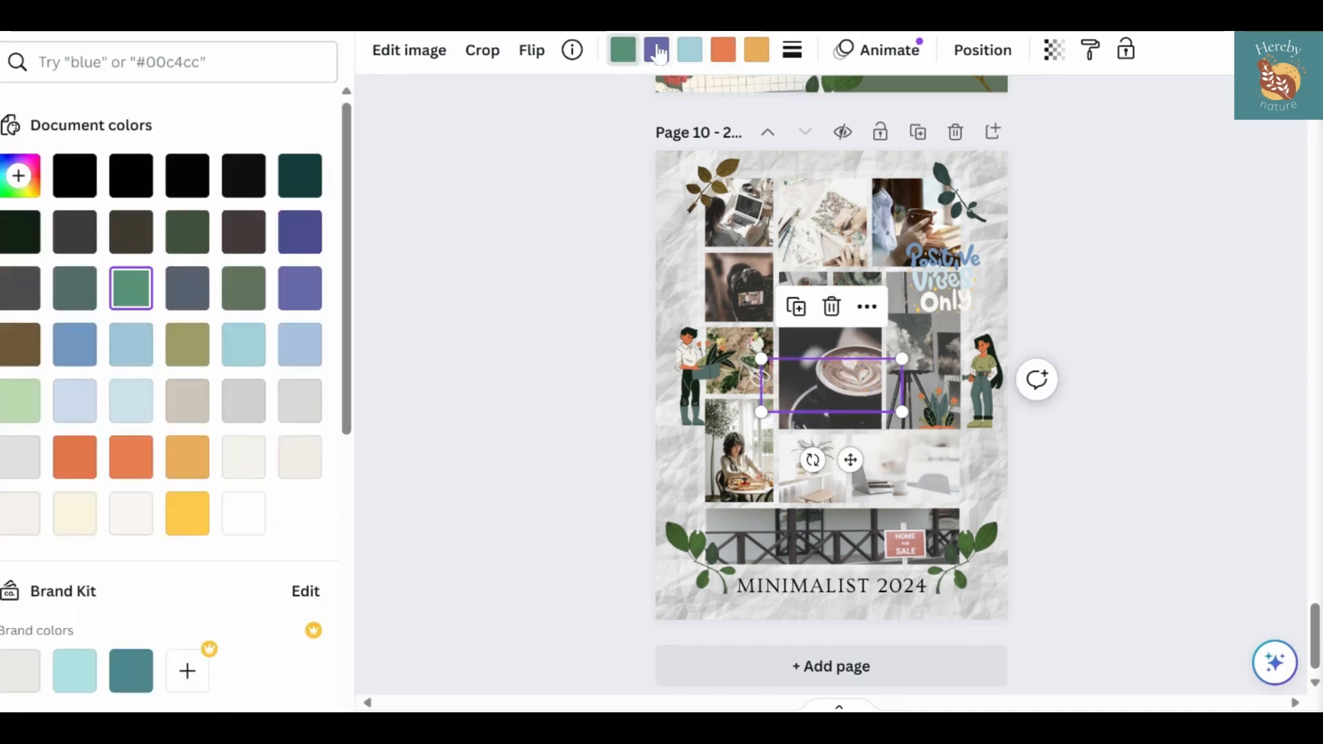
pyautogui.click(67, 357)
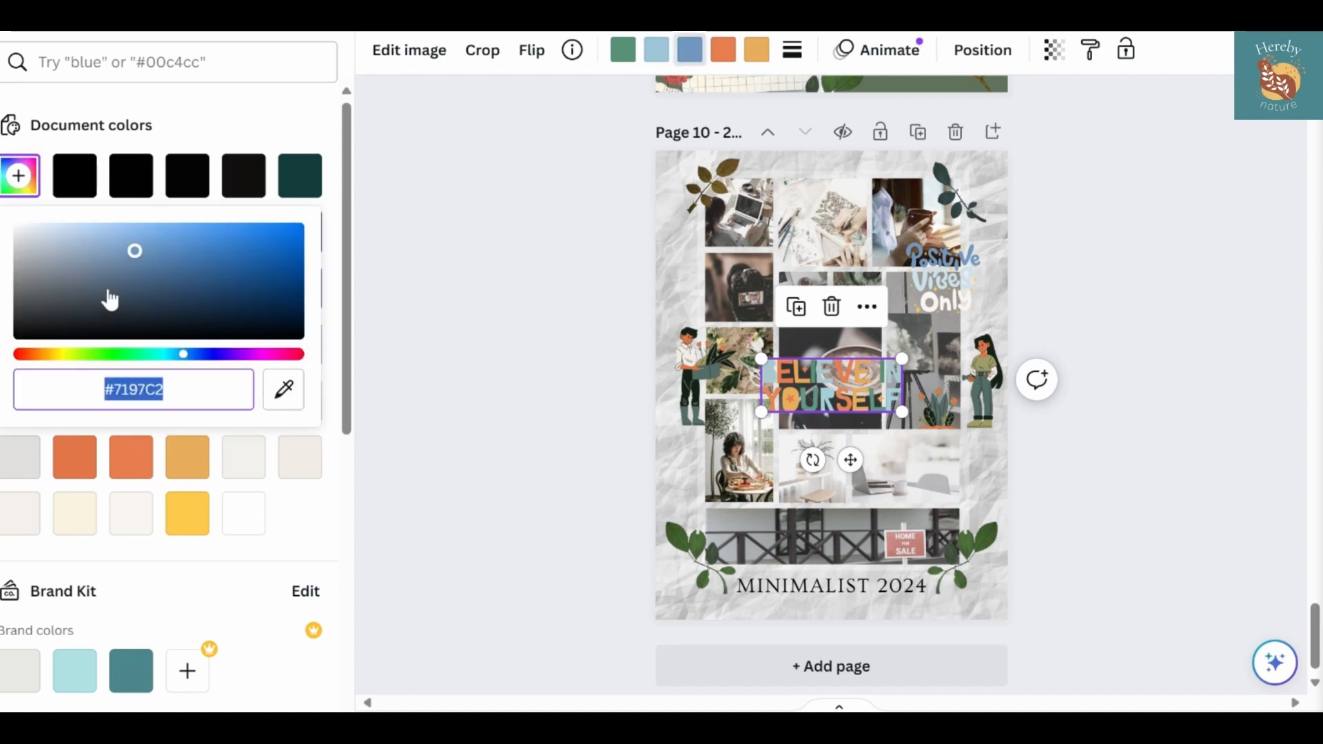
pyautogui.click(121, 239)
pyautogui.click(723, 51)
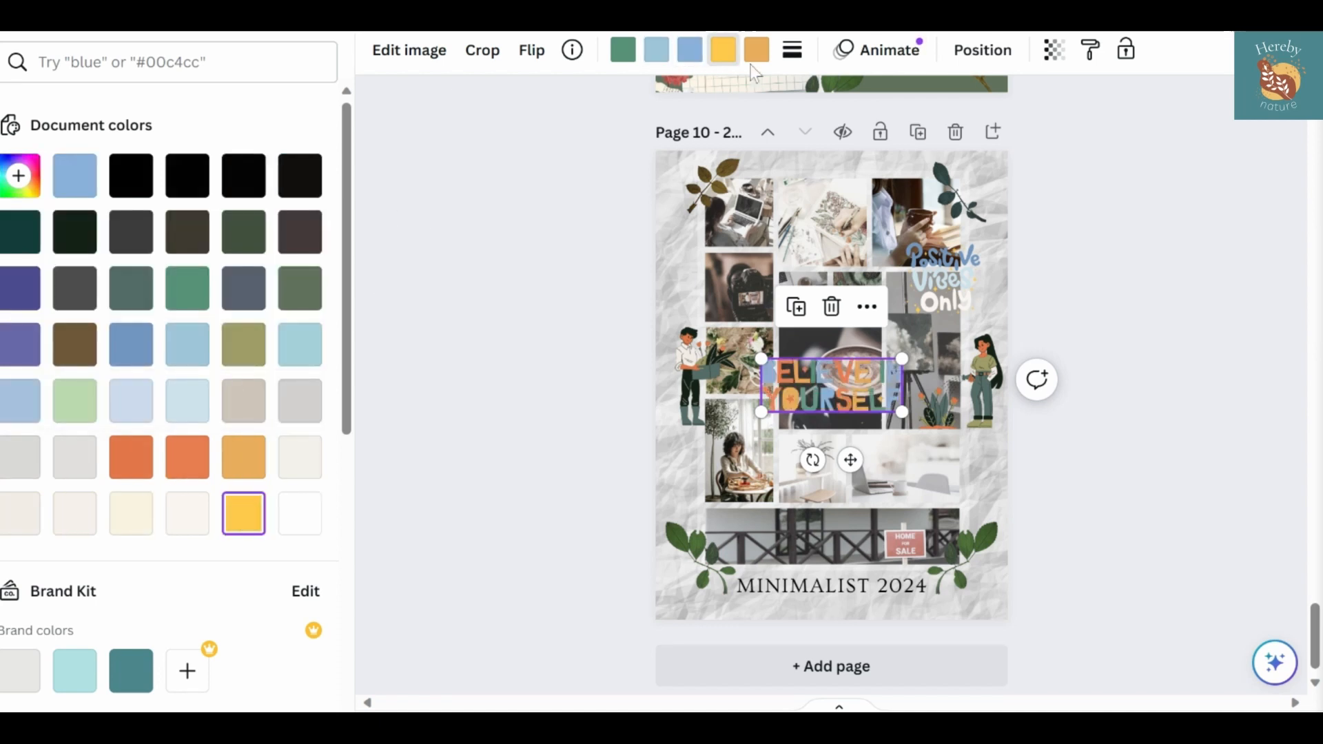
pyautogui.click(130, 464)
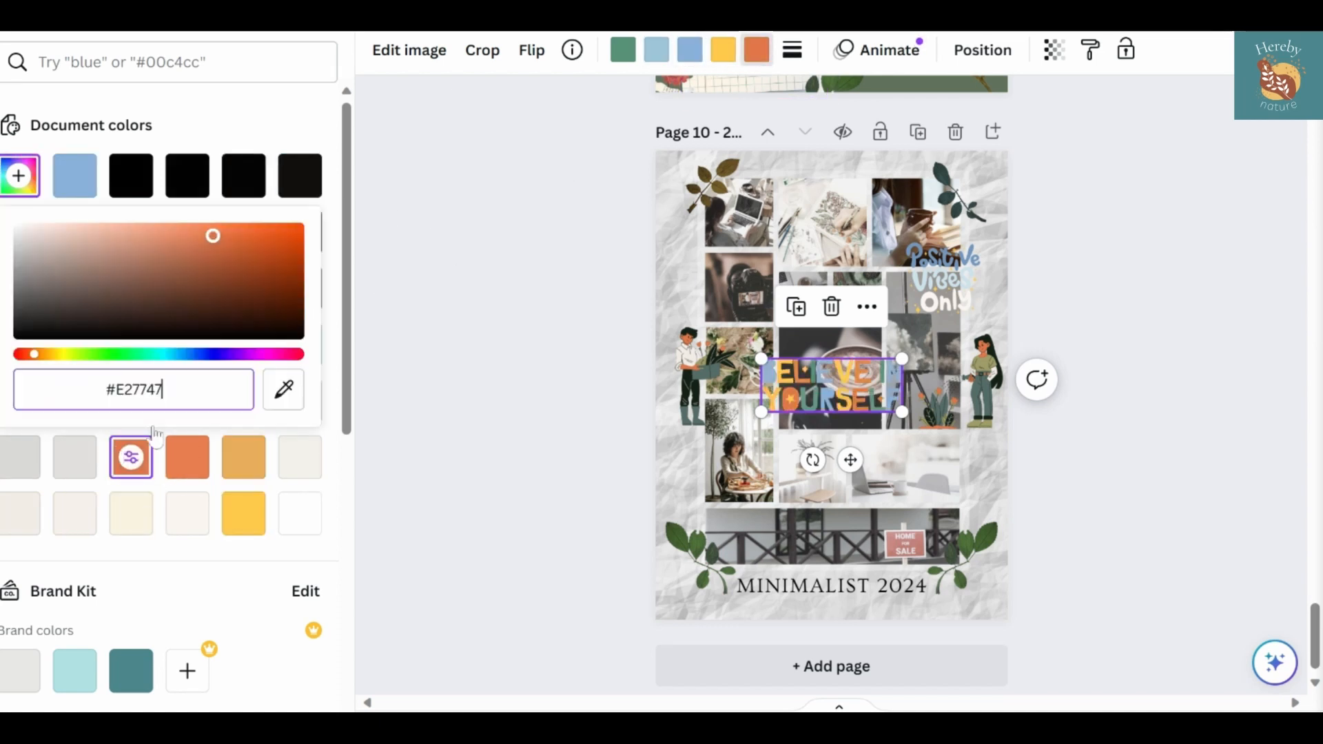
# Scale down the "Believe in Yourself" lettering and place it across the upper edge of the fence photo
pyautogui.click(531, 361)
pyautogui.click(854, 384)
pyautogui.moveTo(902, 359); pyautogui.dragTo(856, 371)
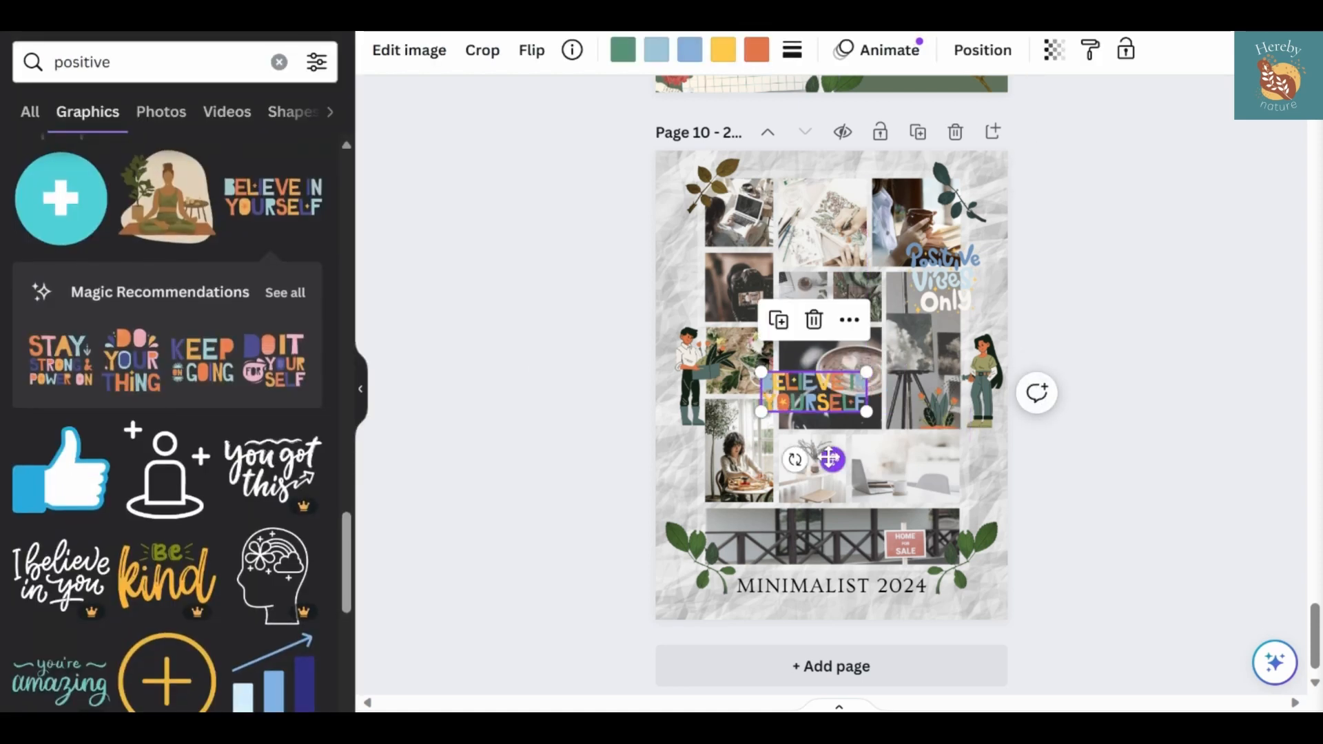
pyautogui.moveTo(829, 457); pyautogui.dragTo(874, 569)
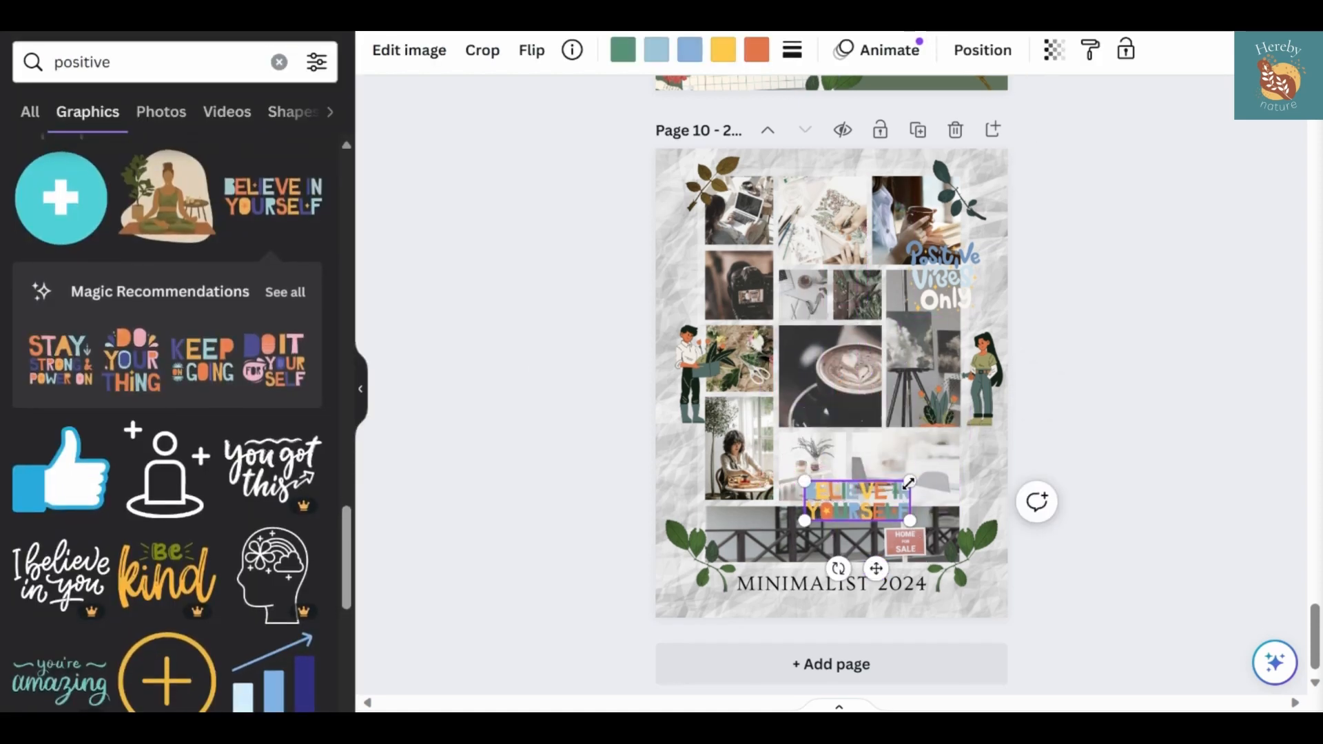
pyautogui.moveTo(910, 523); pyautogui.dragTo(899, 518)
pyautogui.moveTo(926, 510); pyautogui.dragTo(927, 510)
# Add the "life is good" lettering in orange, scaled down, at the poster's top edge above the drawing photo
pyautogui.scroll(-3, 215, 514)
pyautogui.scroll(-10, 215, 513)
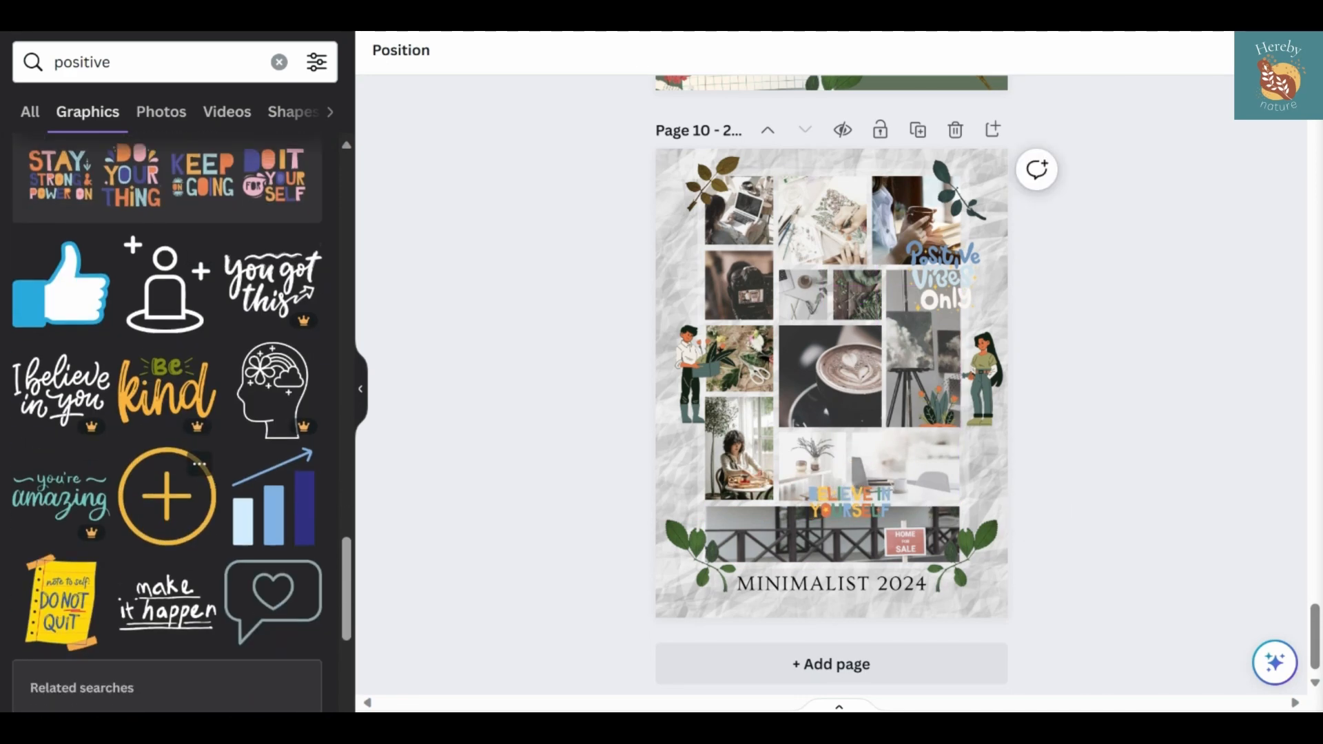
pyautogui.scroll(-10, 176, 422)
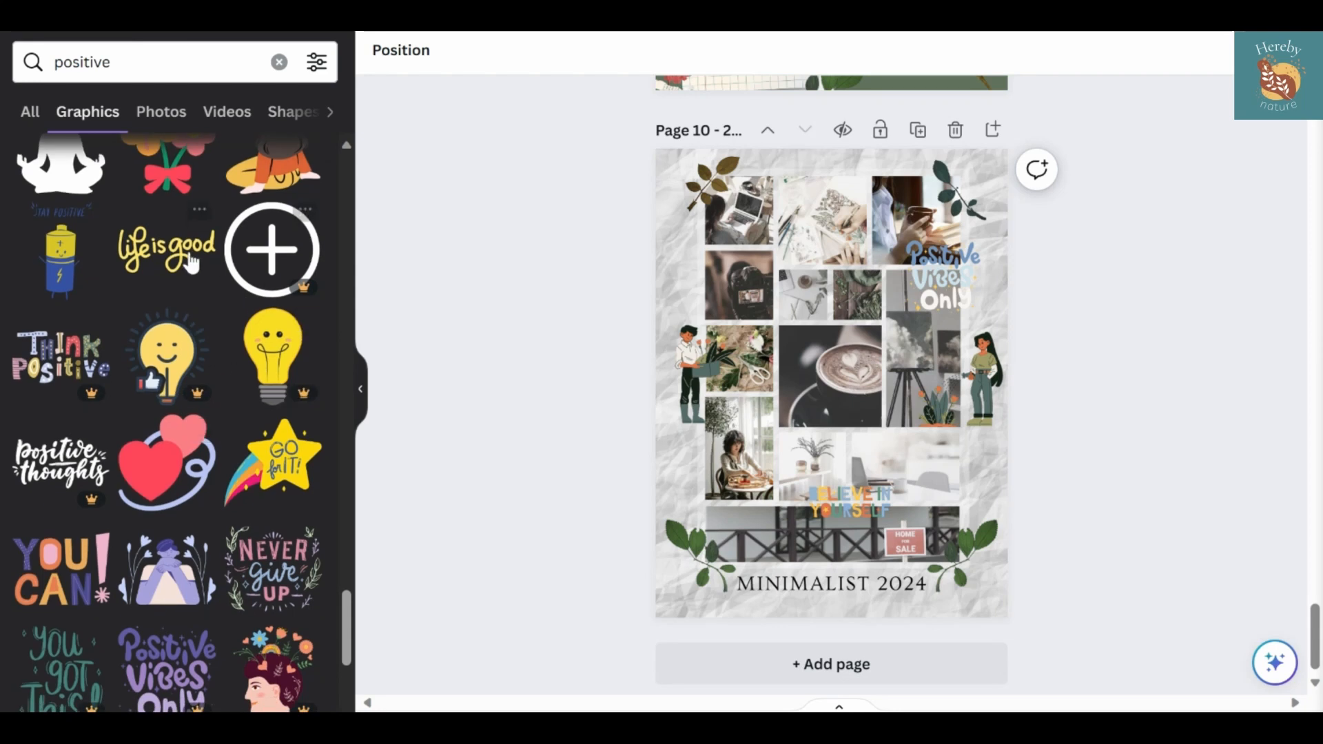
pyautogui.click(191, 262)
pyautogui.click(622, 50)
pyautogui.click(301, 403)
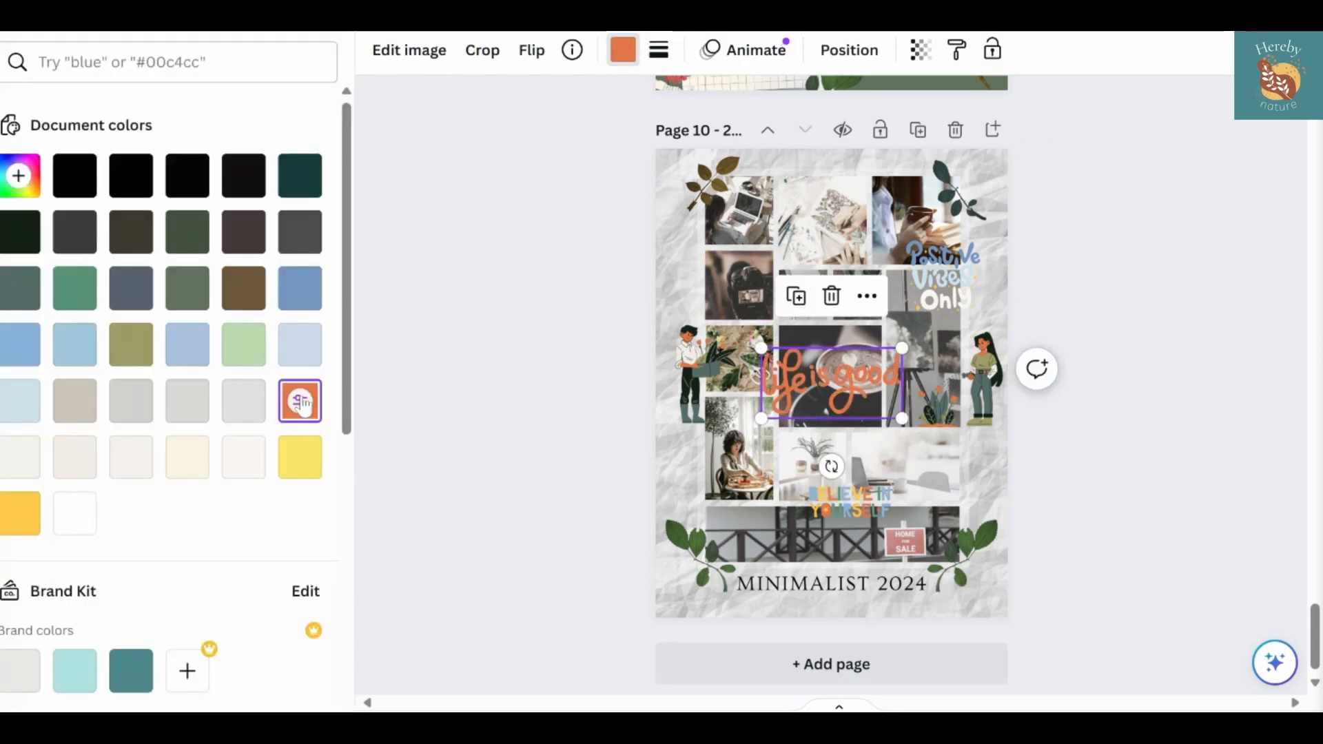
pyautogui.moveTo(905, 413); pyautogui.dragTo(806, 233)
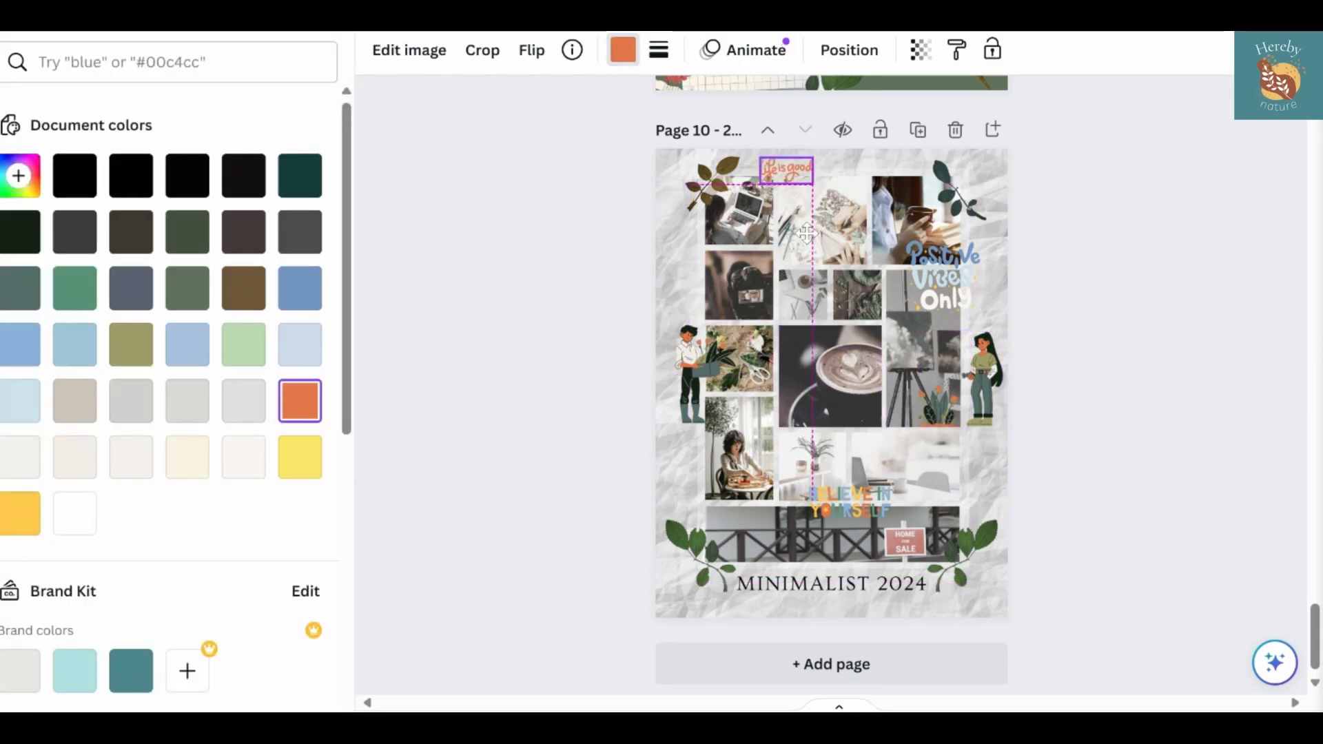
pyautogui.click(567, 372)
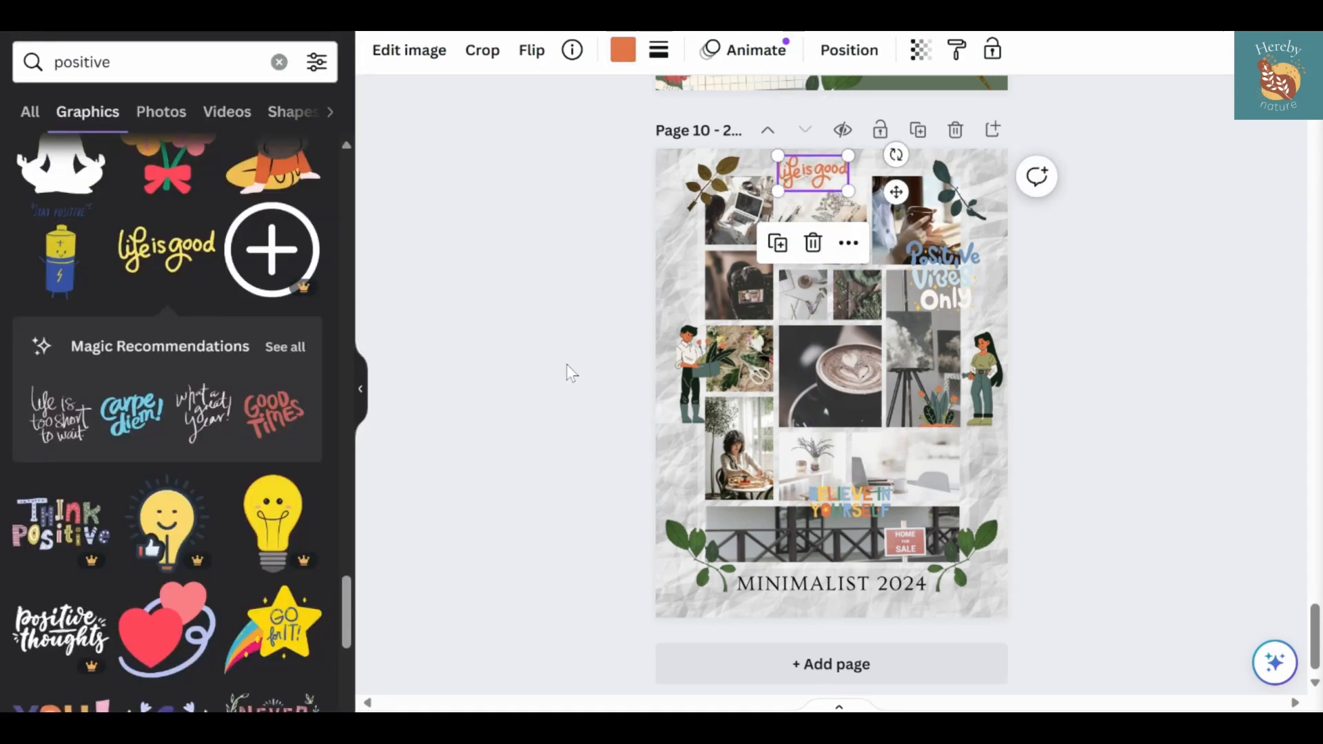
# Add the "Appreciate Everything" lettering, scaled down, over the upper-left corner of the coffee cup photo, and color it light gray
pyautogui.scroll(-4, 258, 435)
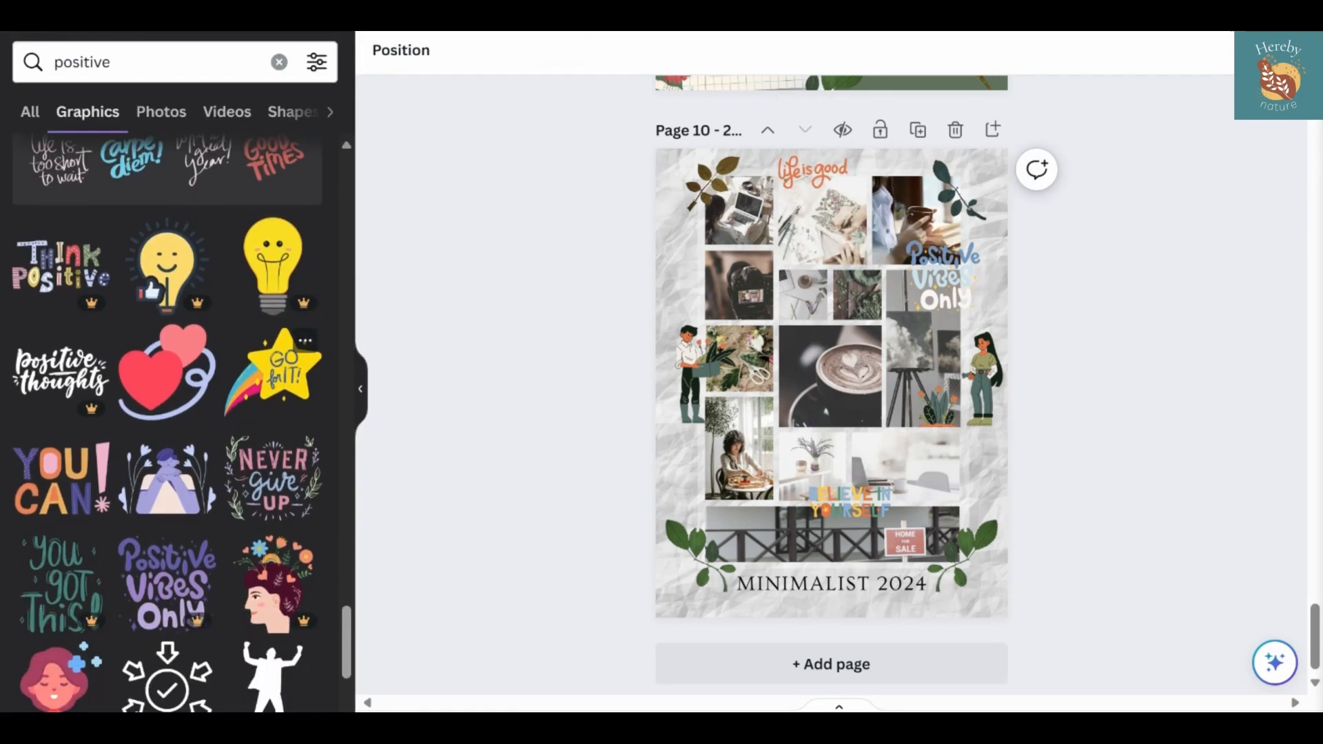
pyautogui.scroll(-3, 168, 414)
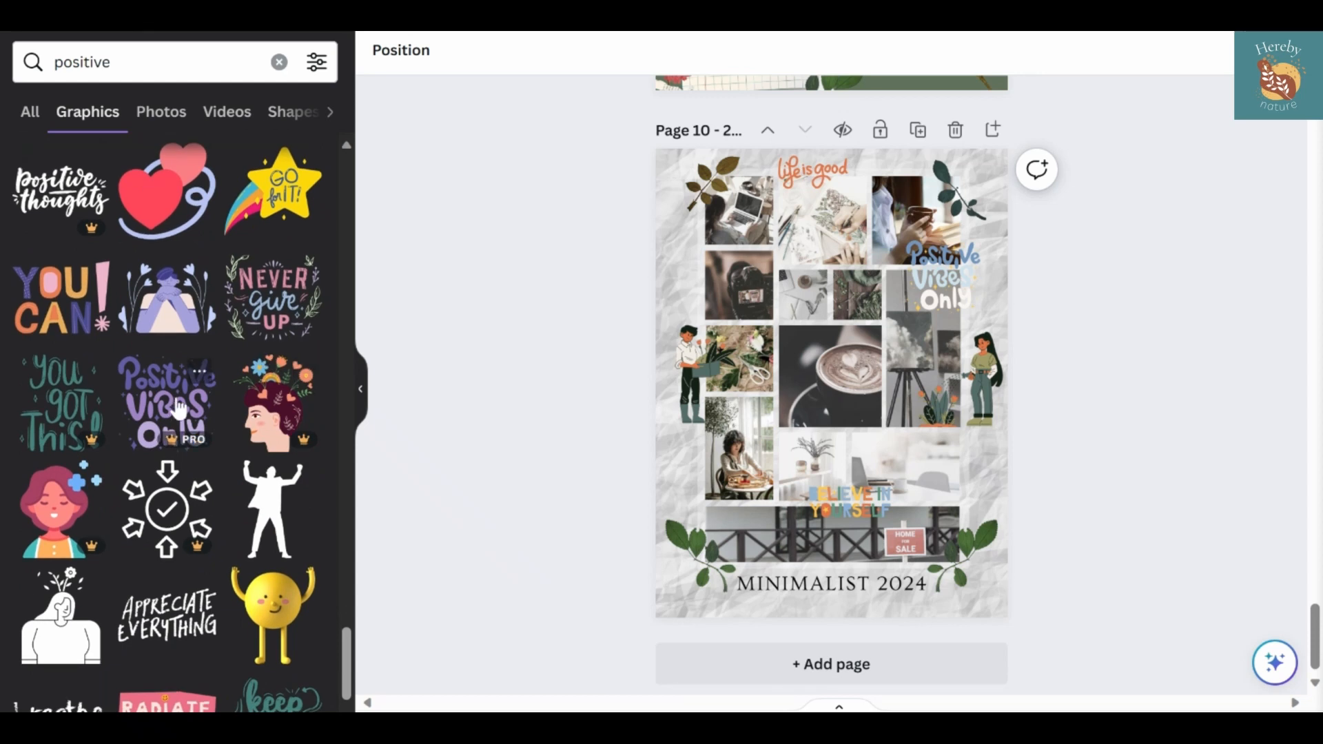
pyautogui.click(169, 627)
pyautogui.moveTo(899, 420); pyautogui.dragTo(850, 394)
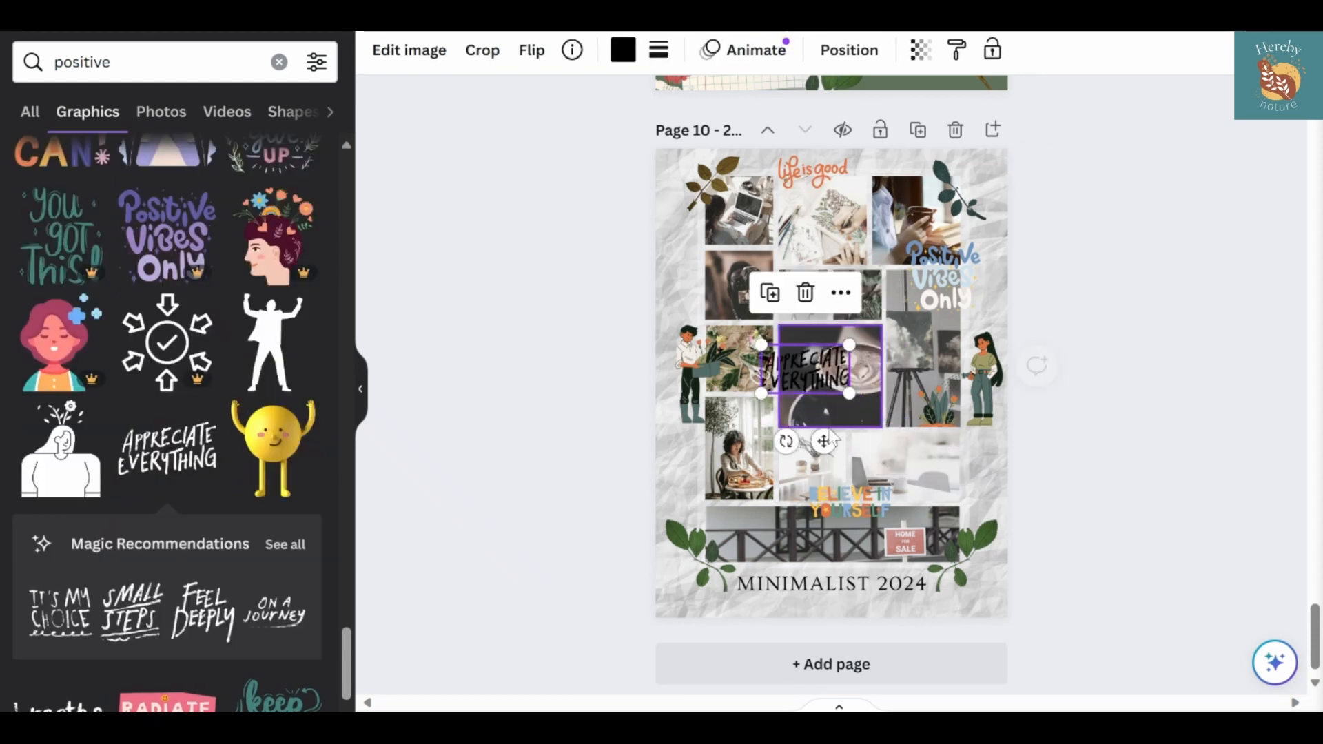
pyautogui.moveTo(827, 441); pyautogui.dragTo(806, 396)
pyautogui.click(623, 50)
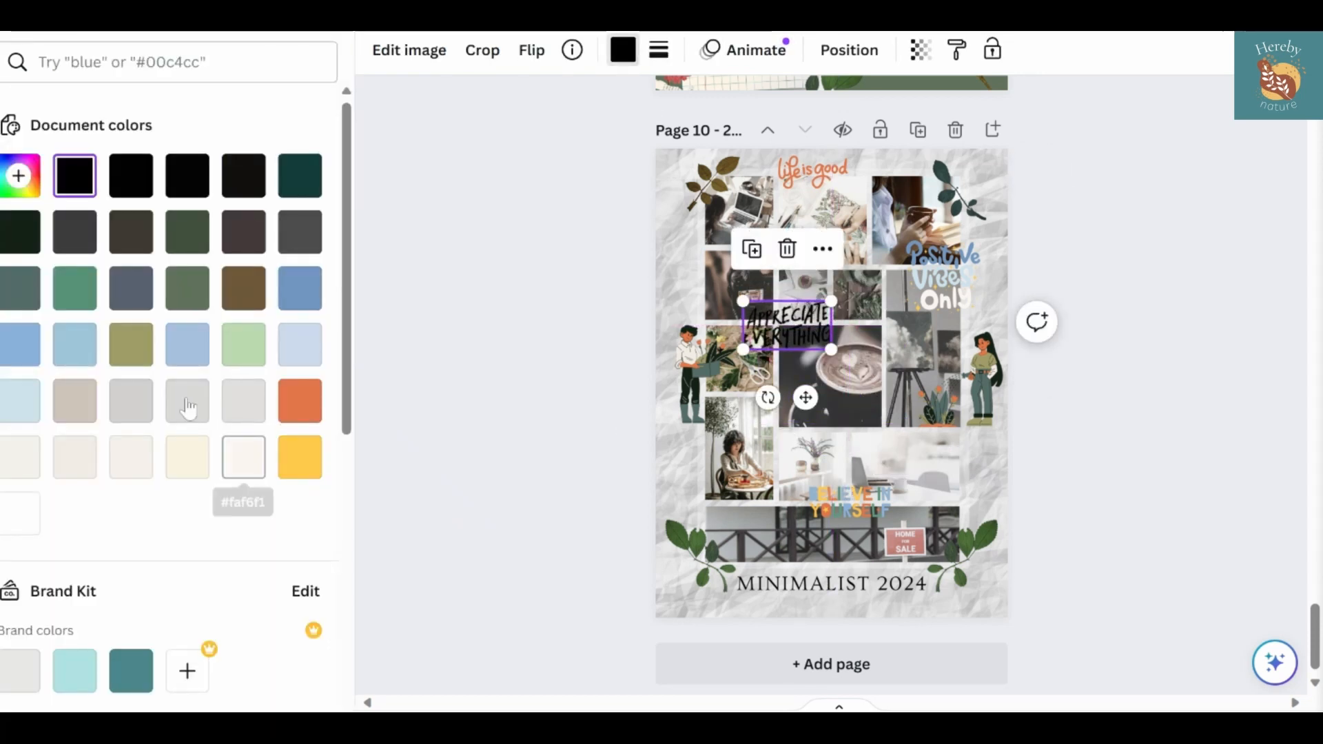
pyautogui.click(132, 407)
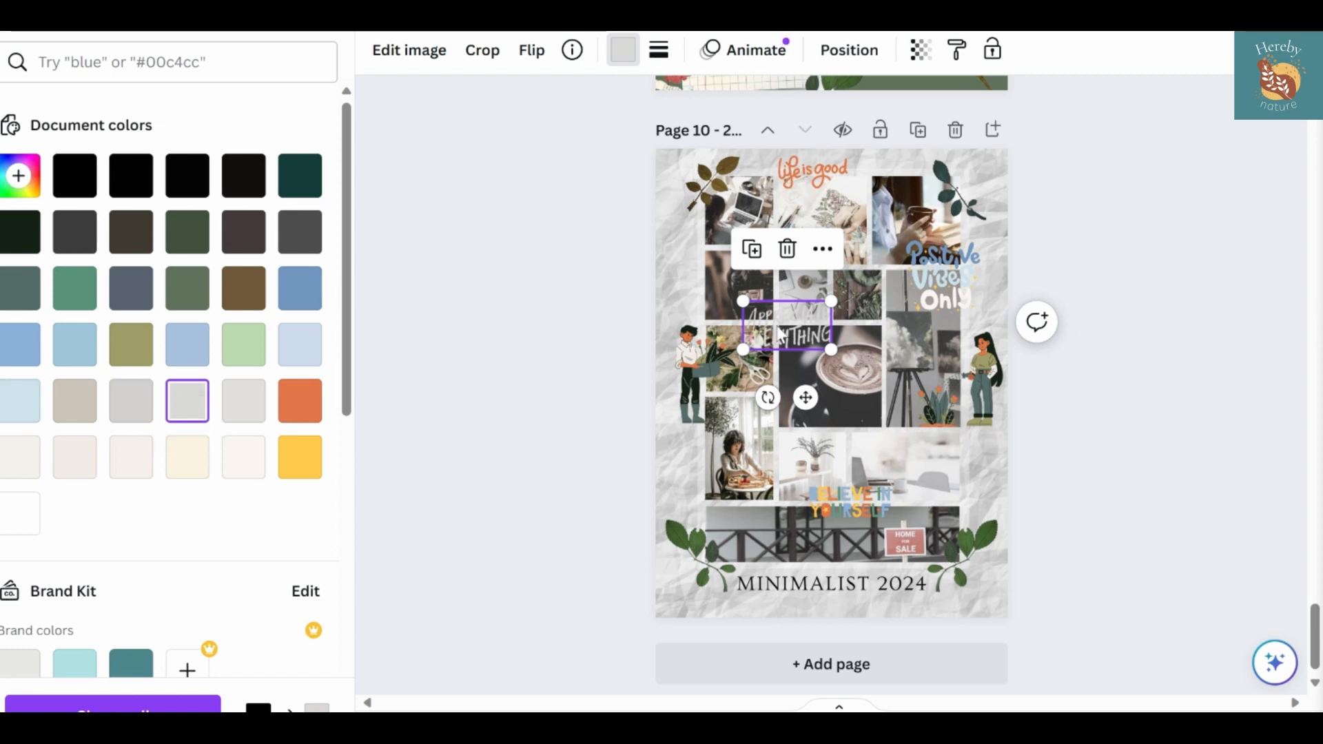
# Put a slightly offset duplicate behind the "Appreciate Everything" lettering and color it black as a shadow
pyautogui.moveTo(806, 398); pyautogui.dragTo(806, 396)
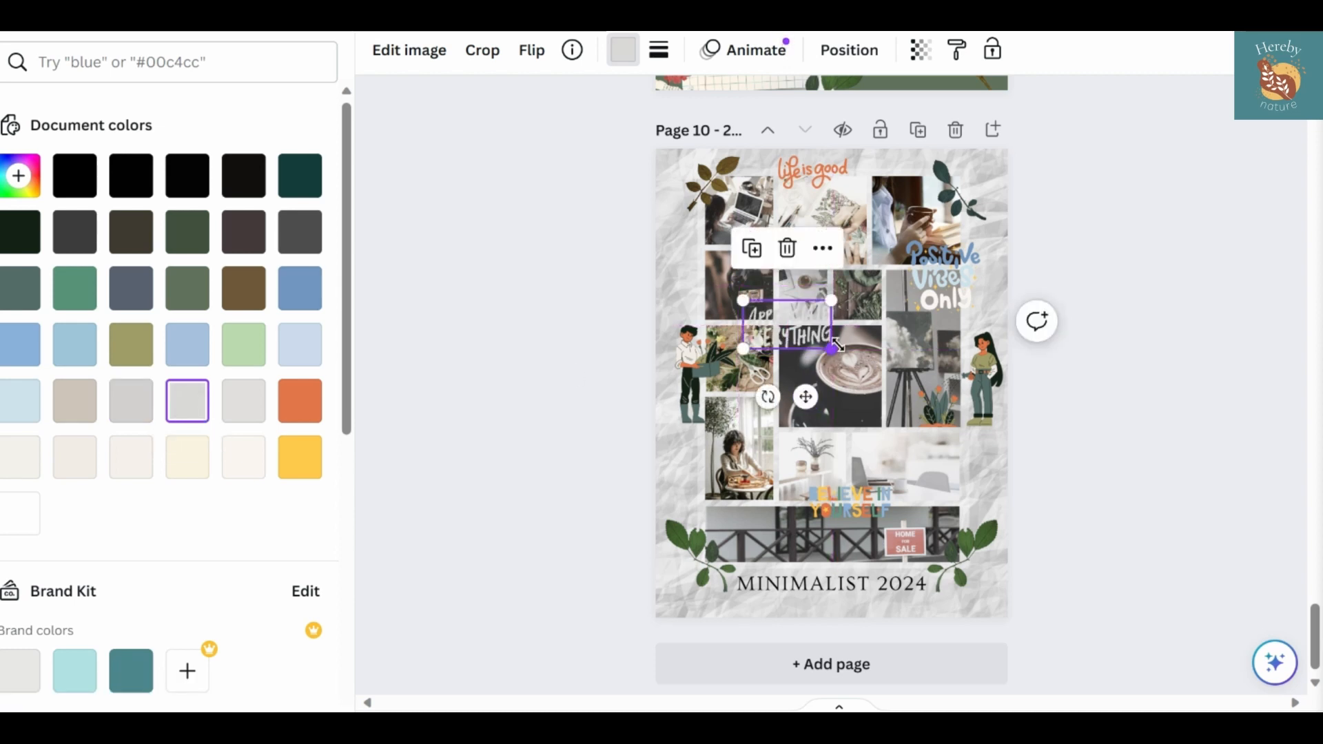
pyautogui.moveTo(834, 347); pyautogui.dragTo(836, 348)
pyautogui.press('Right')
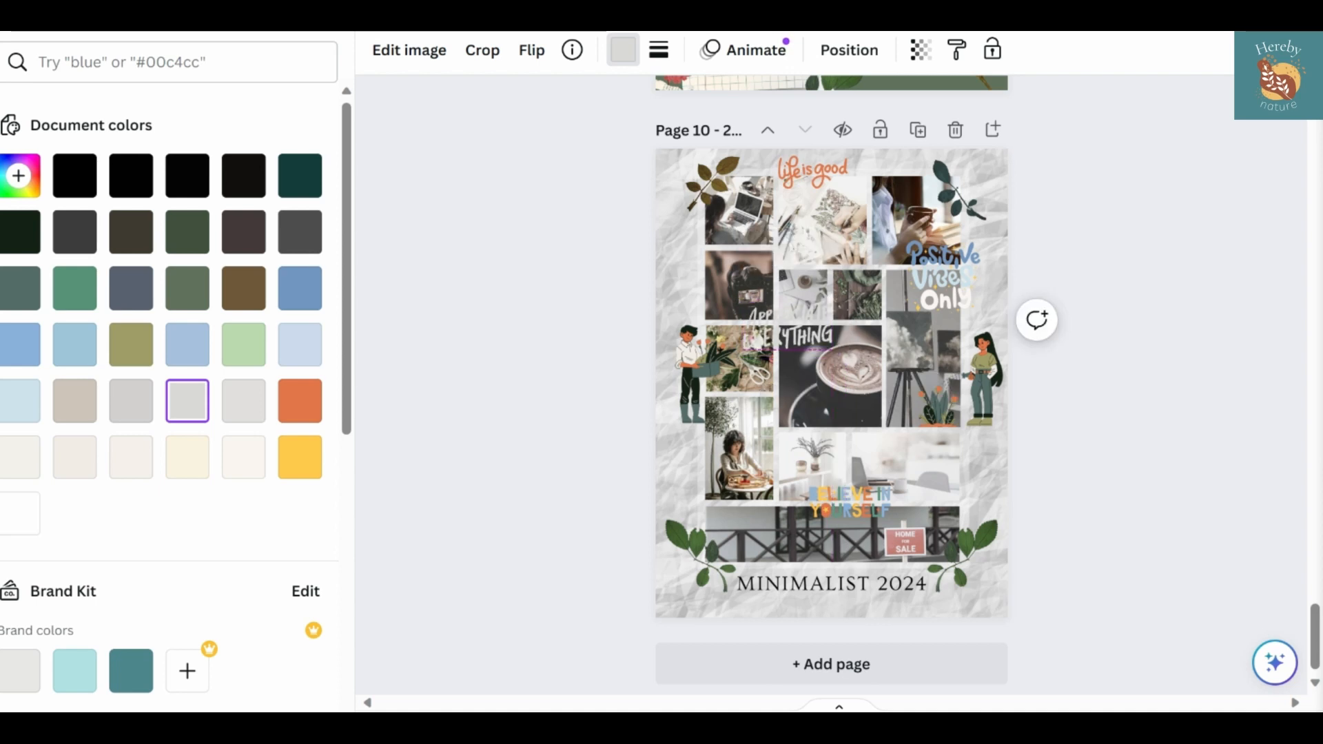
pyautogui.click(848, 50)
pyautogui.click(238, 103)
pyautogui.click(622, 49)
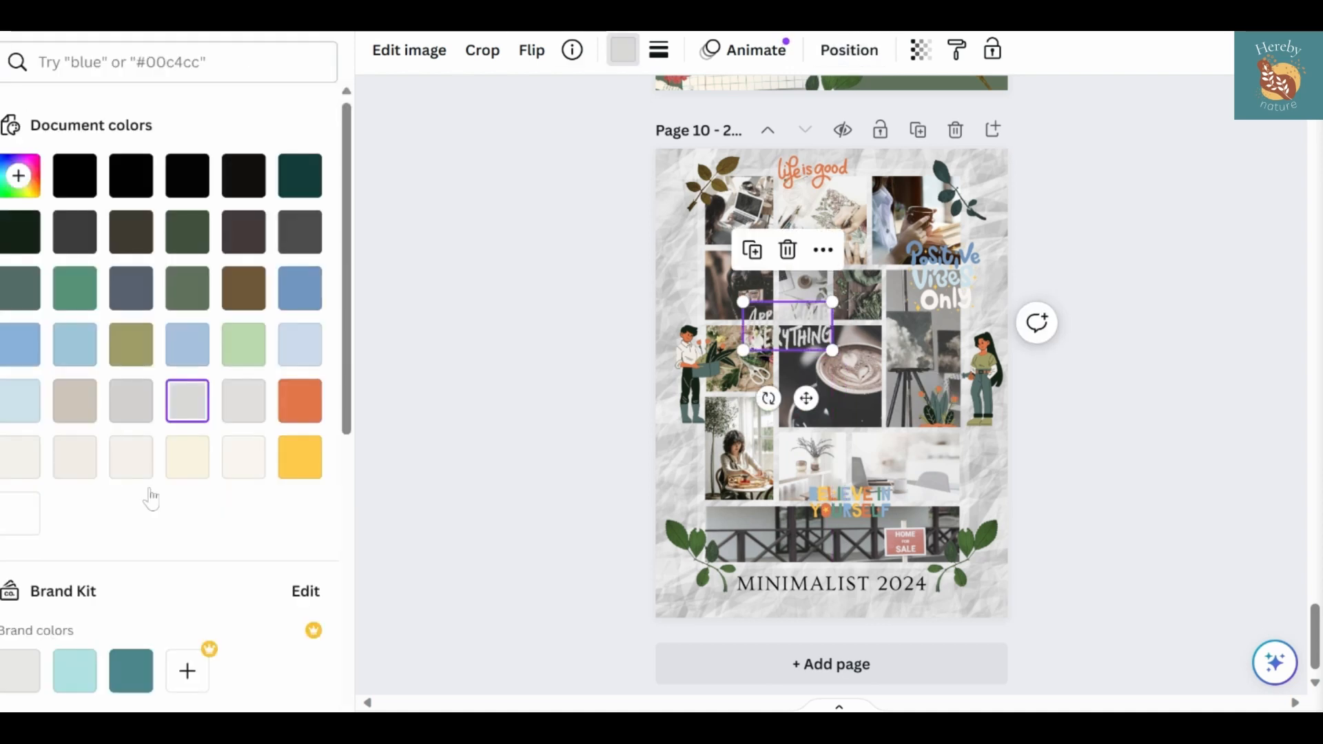
pyautogui.click(19, 518)
pyautogui.click(73, 177)
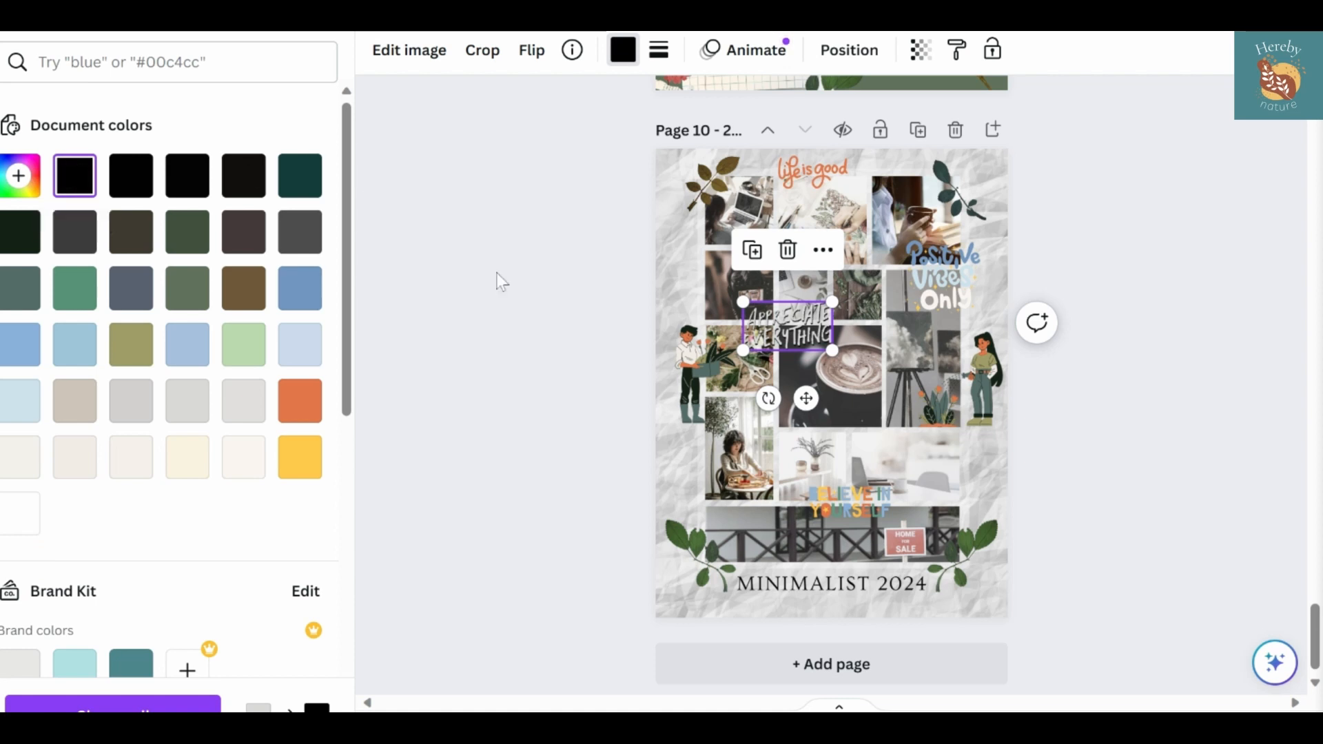
# Group the gray "Appreciate Everything" lettering with its black shadow copy
pyautogui.click(490, 312)
pyautogui.keyDown('shift'); pyautogui.click(787, 330); pyautogui.keyUp('shift')
pyautogui.click(727, 252)
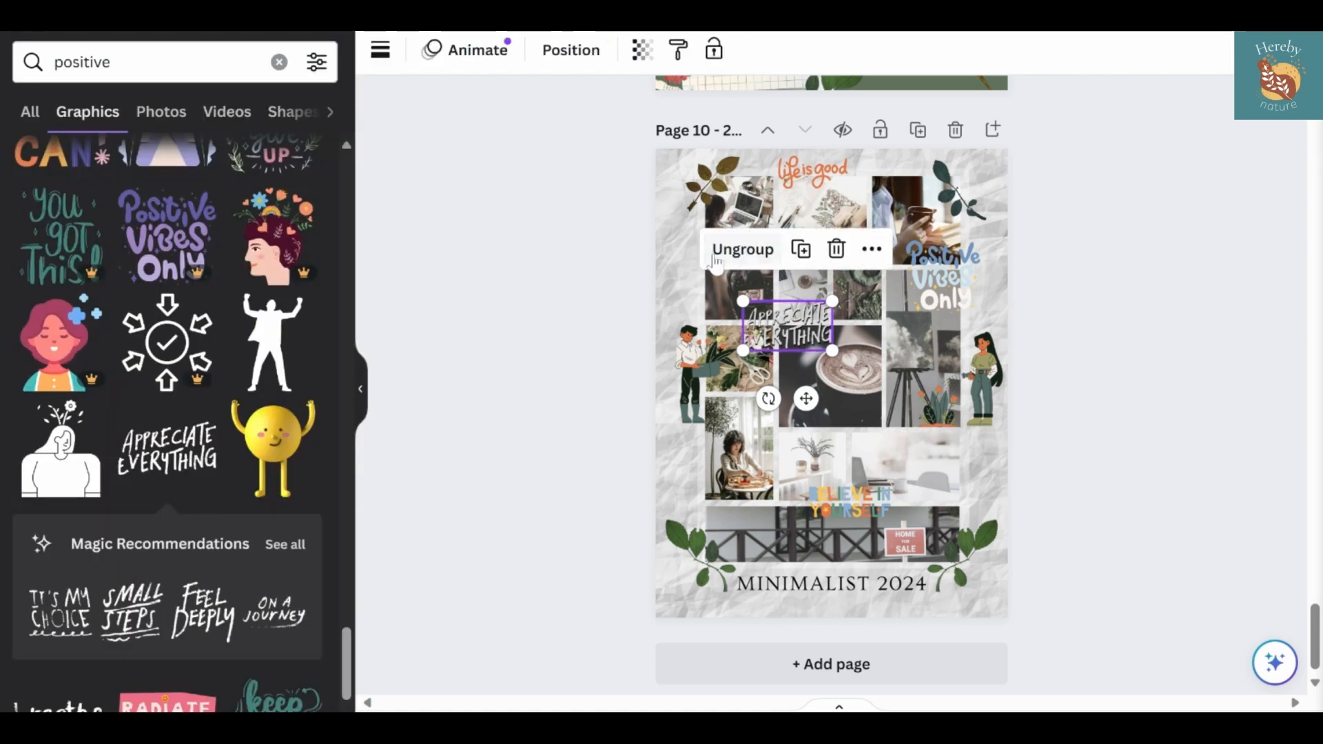
# Try other light shades on the front "Appreciate Everything" lettering and return it to light gray
pyautogui.click(528, 347)
pyautogui.click(768, 335)
pyautogui.click(622, 50)
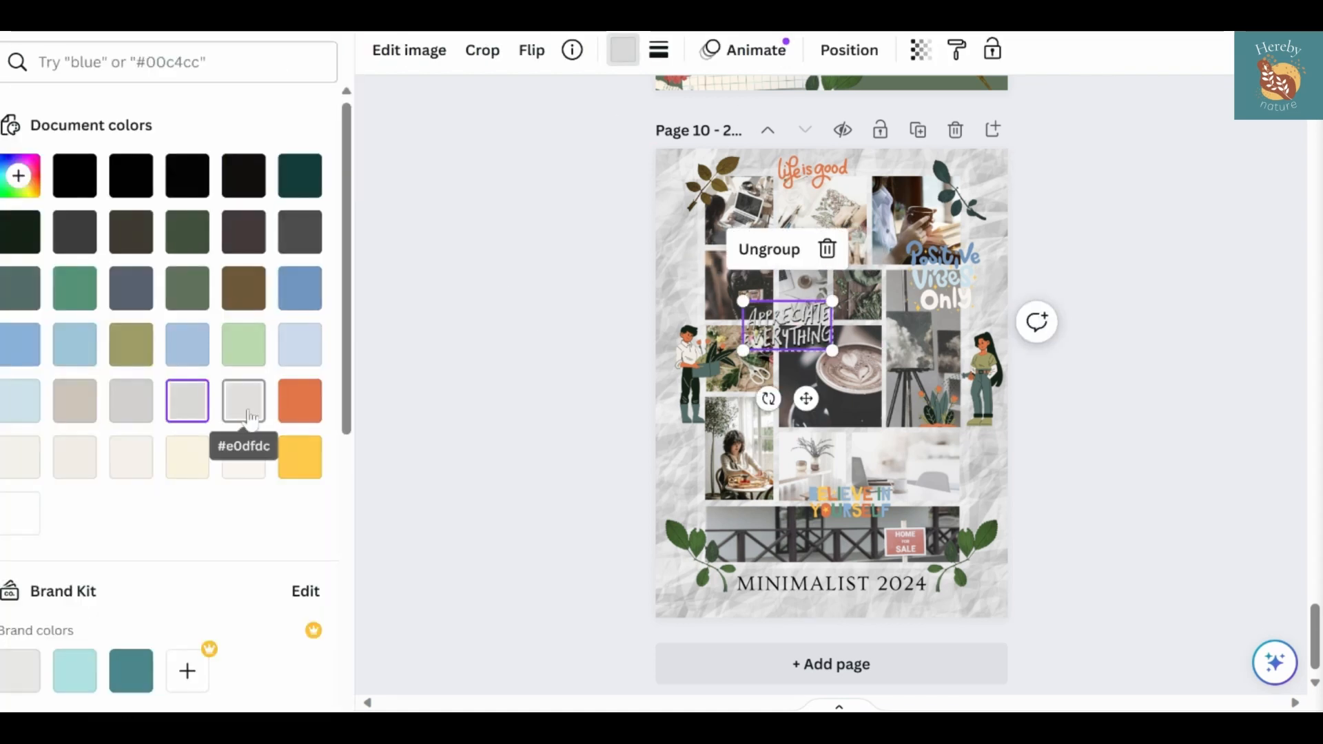
pyautogui.click(20, 457)
pyautogui.click(241, 401)
pyautogui.click(190, 410)
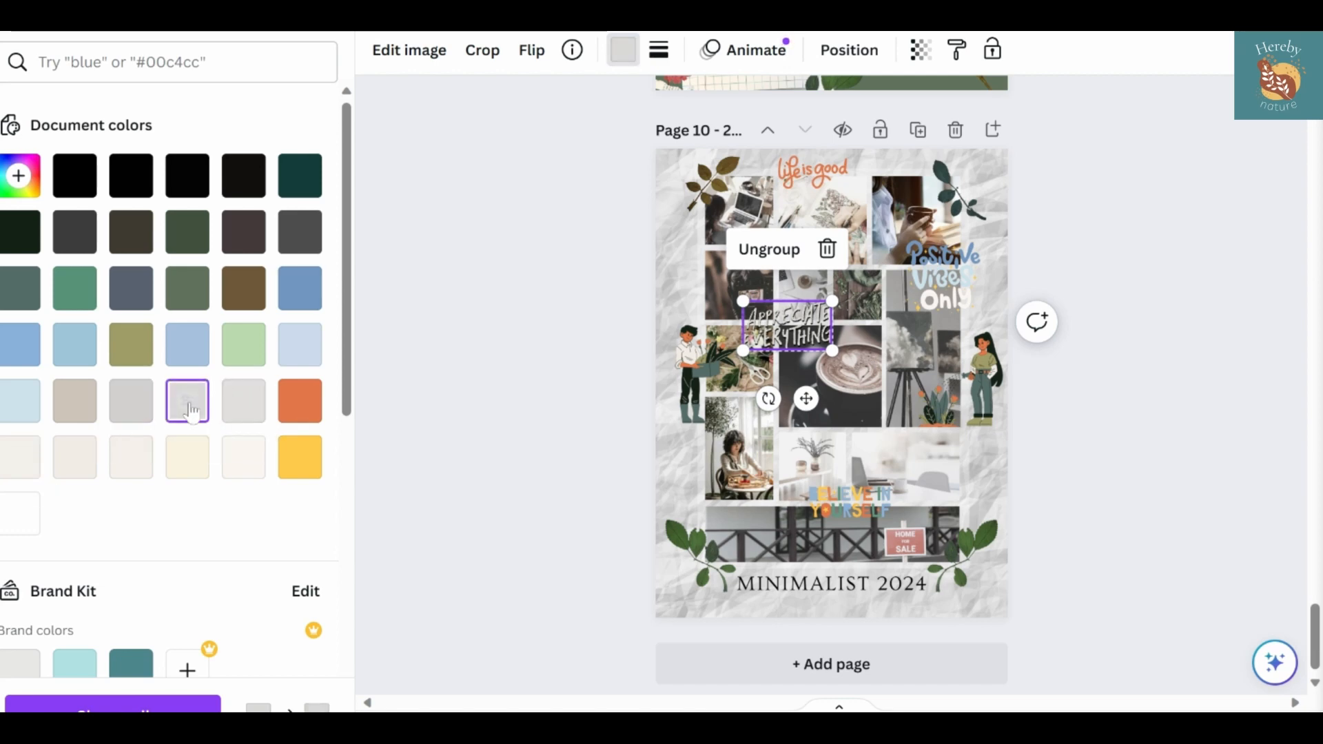
pyautogui.click(513, 326)
# Delete the "Believe in Yourself" lettering above the fence photo
pyautogui.scroll(-2, 162, 411)
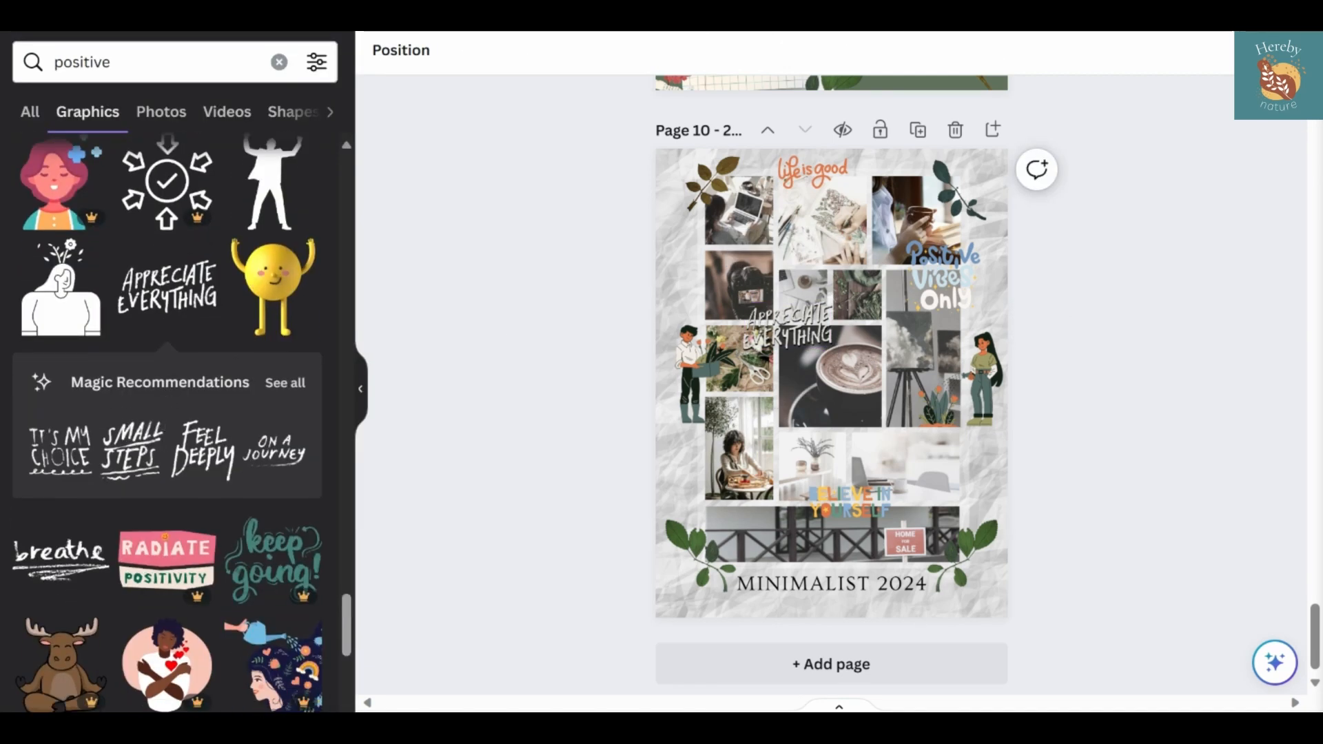
pyautogui.click(849, 501)
pyautogui.press('Delete')
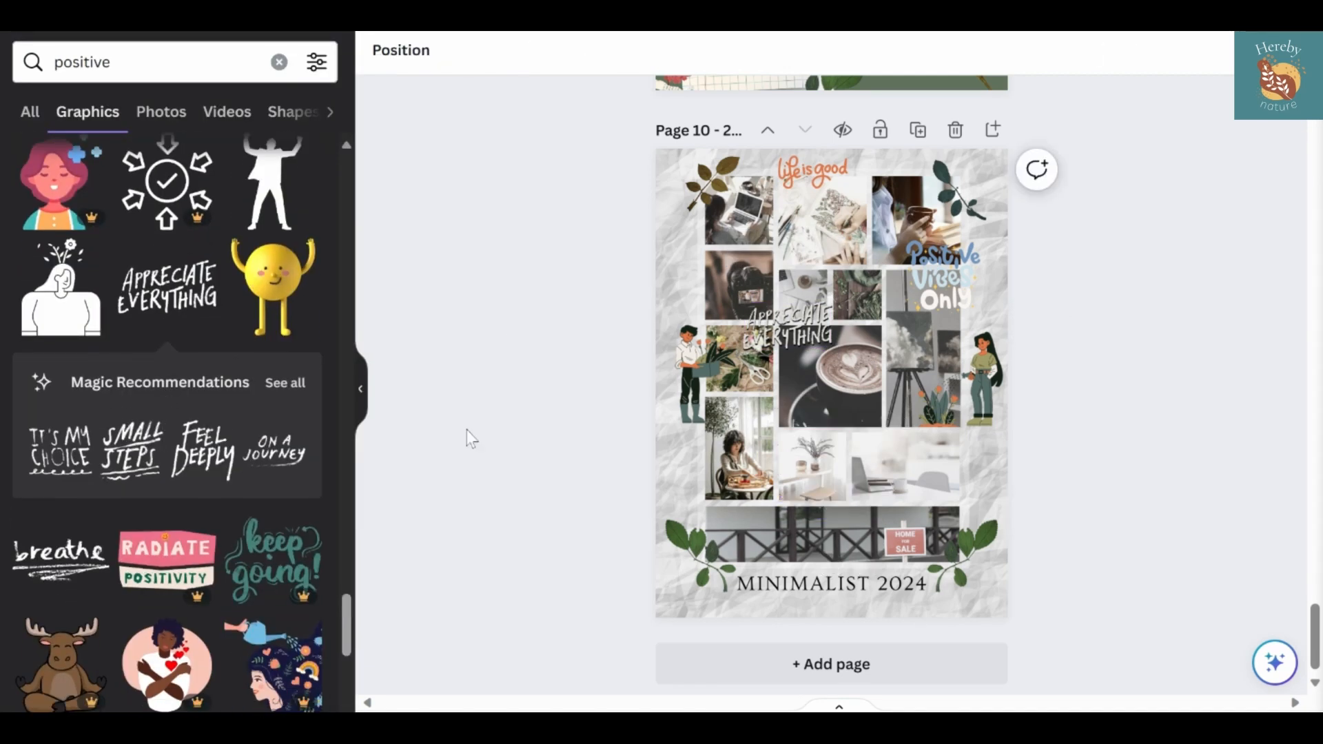
# Add the recommended "On a Journey" lettering, scaled down, in the middle of the fence photo and color it white
pyautogui.click(288, 444)
pyautogui.click(261, 462)
pyautogui.click(259, 461)
pyautogui.moveTo(827, 391); pyautogui.dragTo(896, 476)
pyautogui.moveTo(829, 503); pyautogui.dragTo(892, 470)
pyautogui.moveTo(929, 518); pyautogui.dragTo(846, 604)
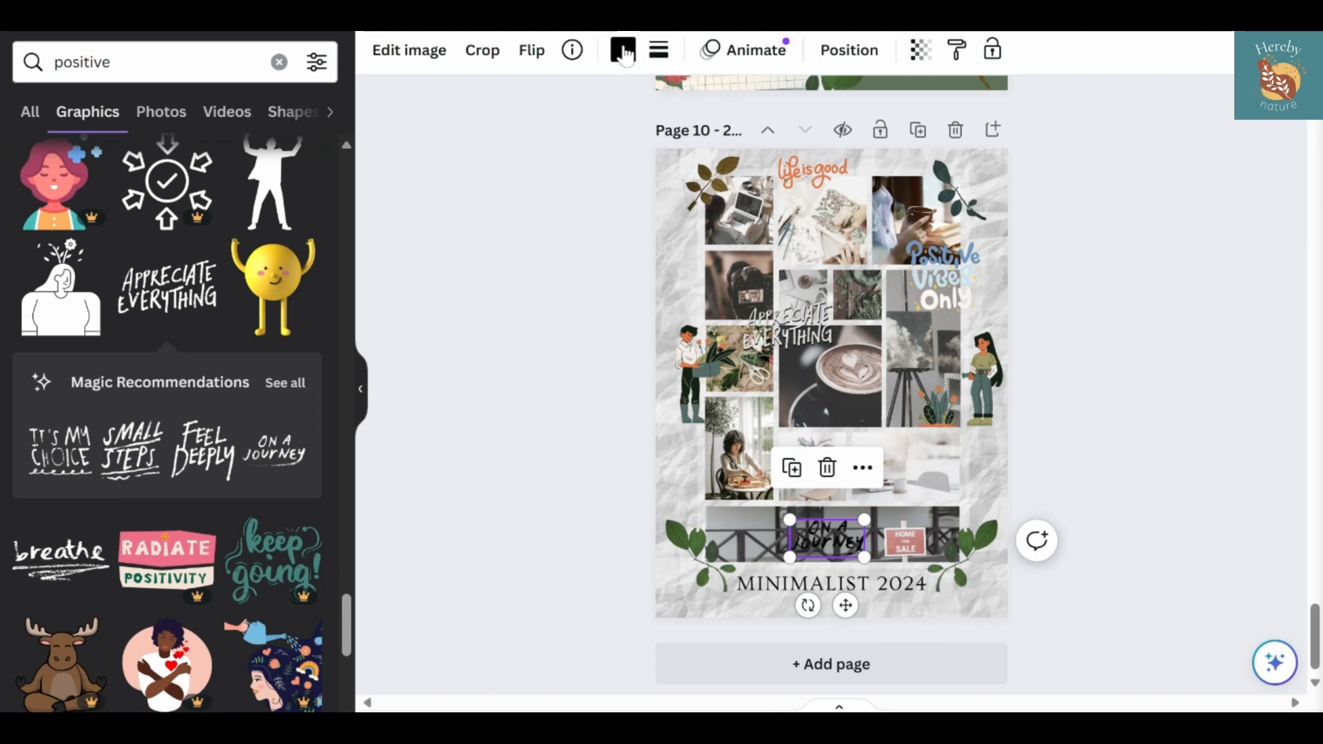
pyautogui.click(622, 50)
pyautogui.click(298, 455)
pyautogui.click(416, 480)
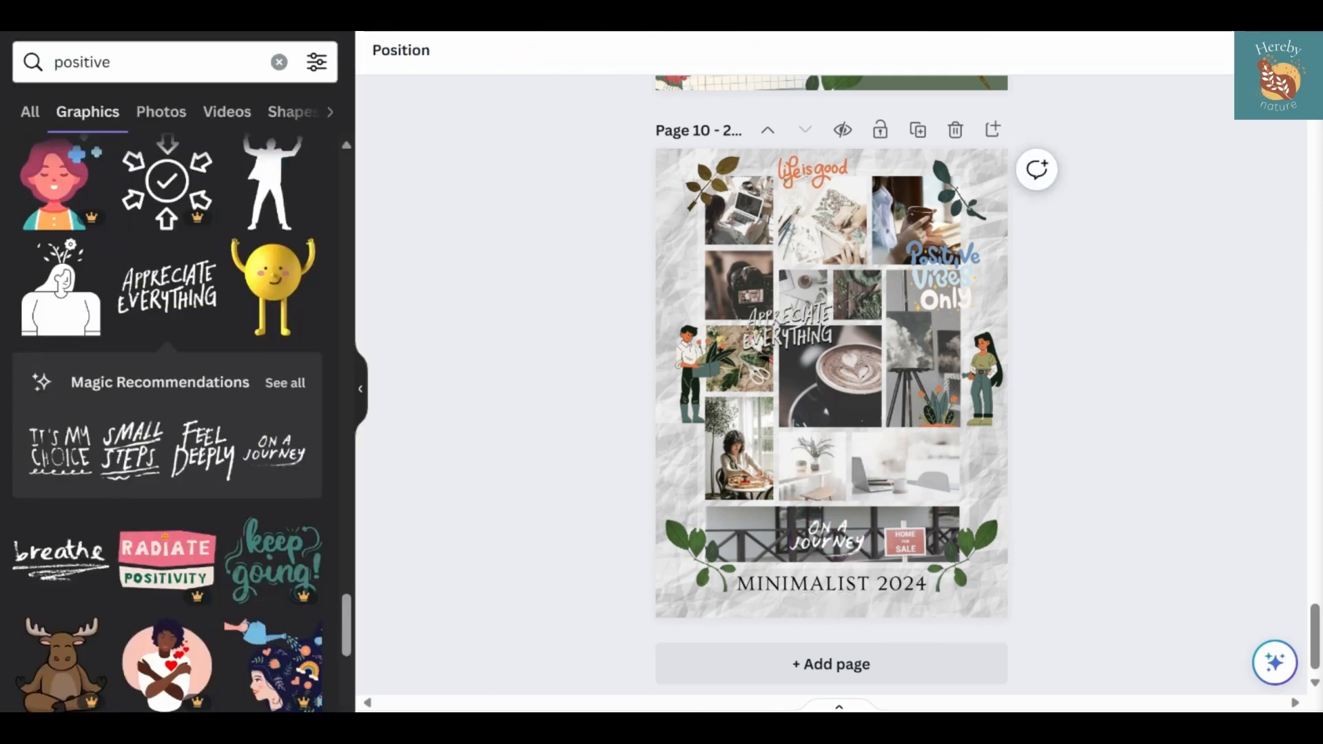
# Add the handwritten "In Control" lettering from the positive graphics results to the poster
pyautogui.scroll(-8, 186, 454)
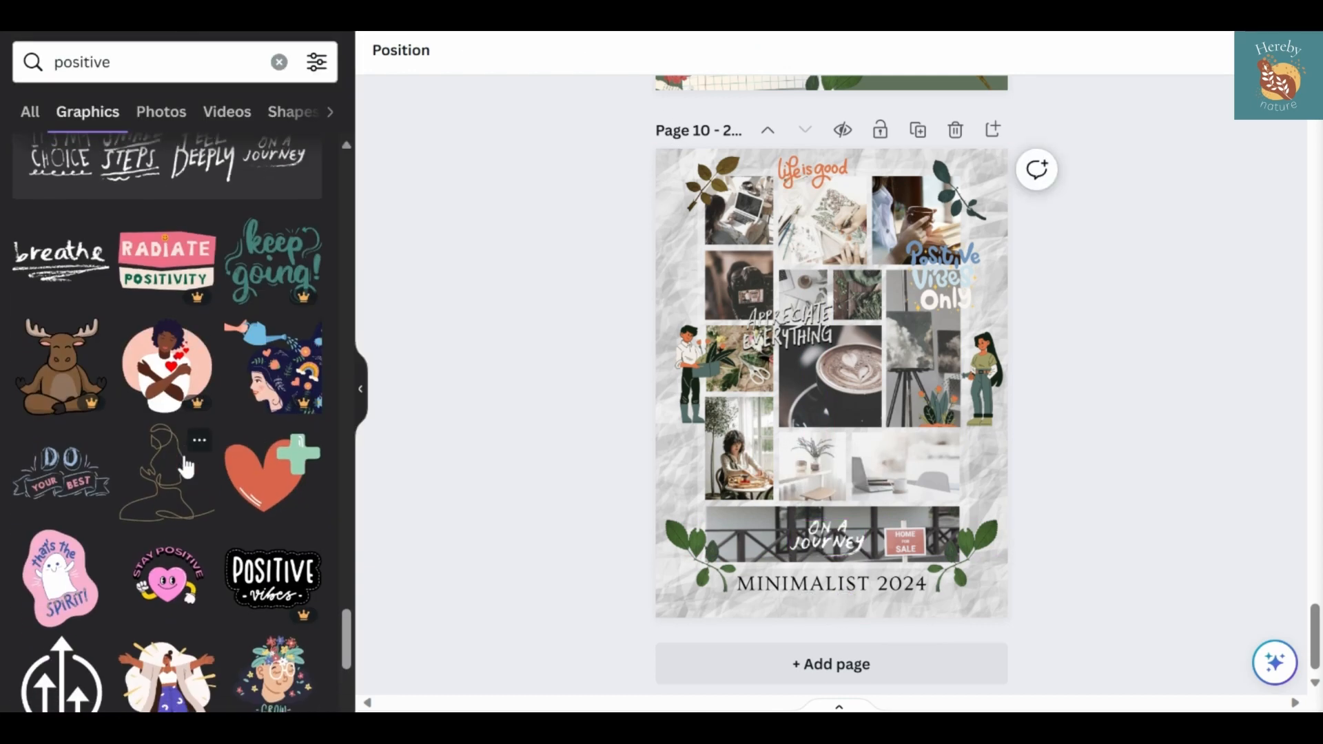
pyautogui.scroll(-10, 186, 454)
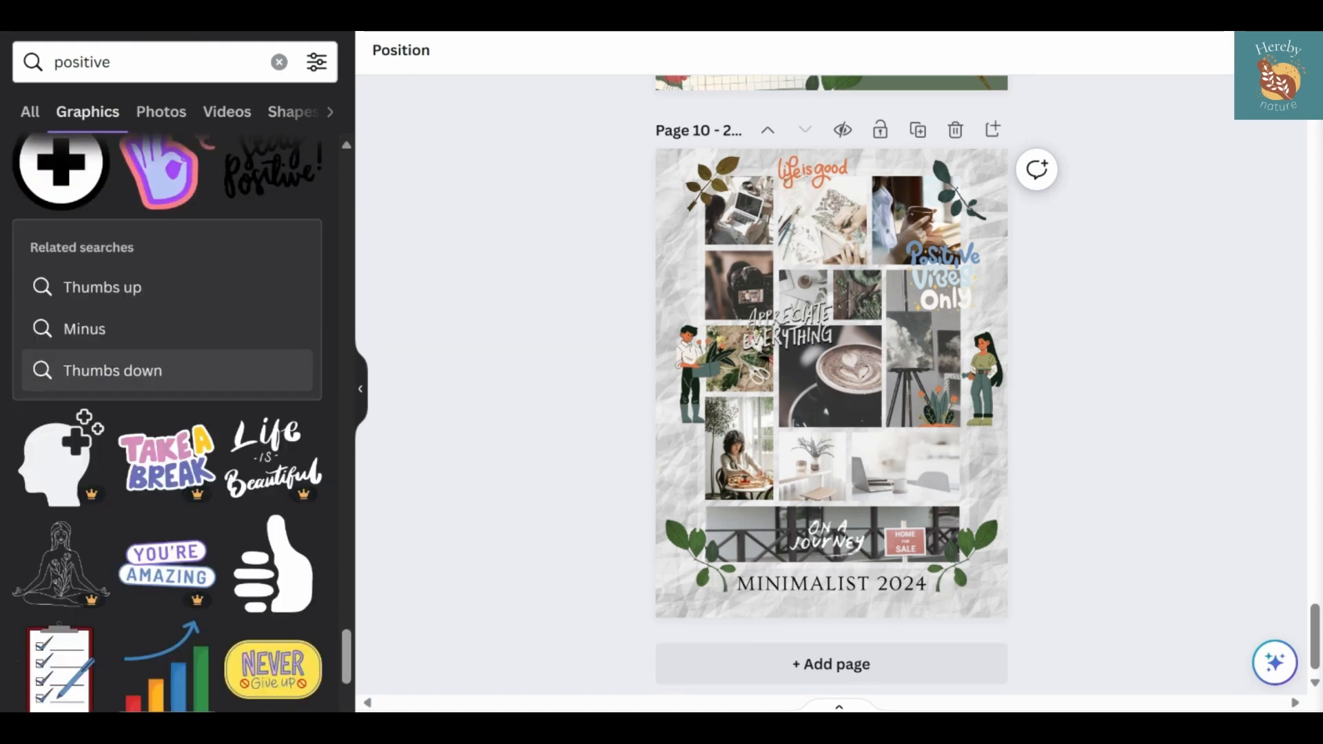
pyautogui.scroll(-10, 183, 462)
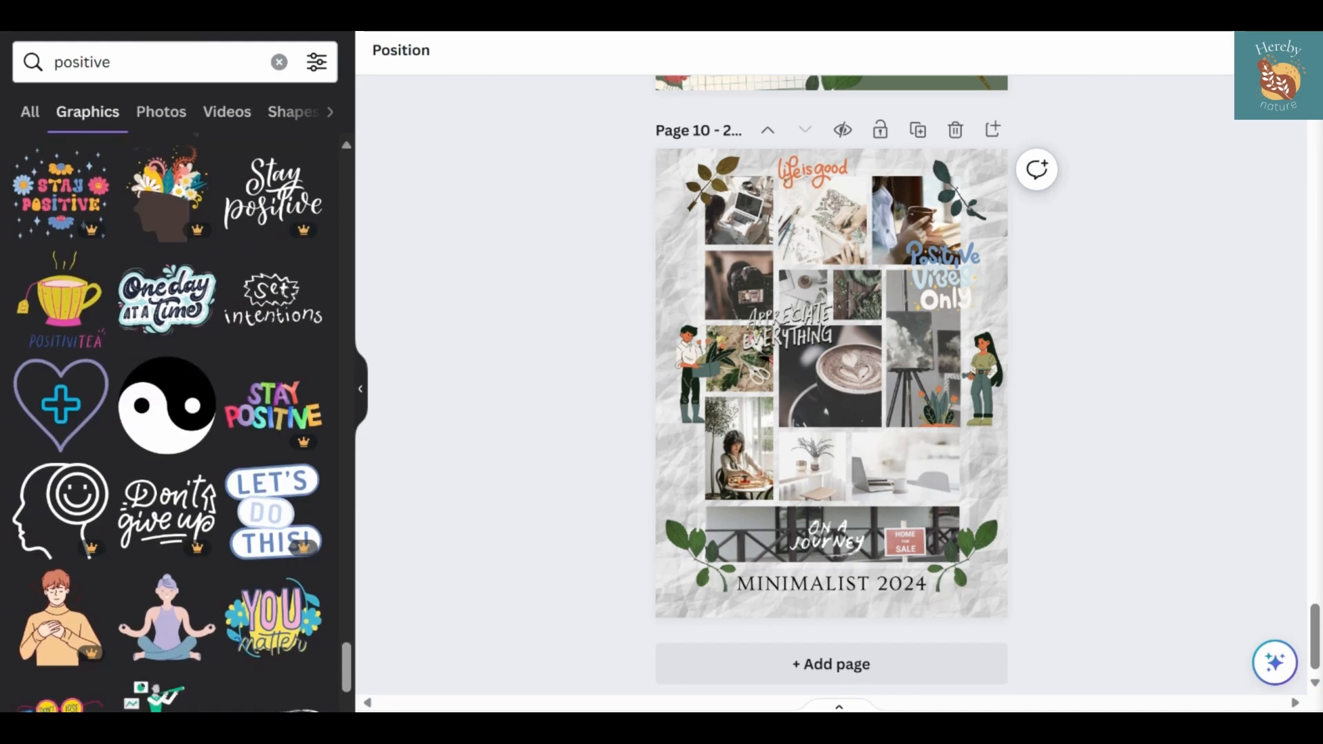
pyautogui.scroll(-7, 167, 427)
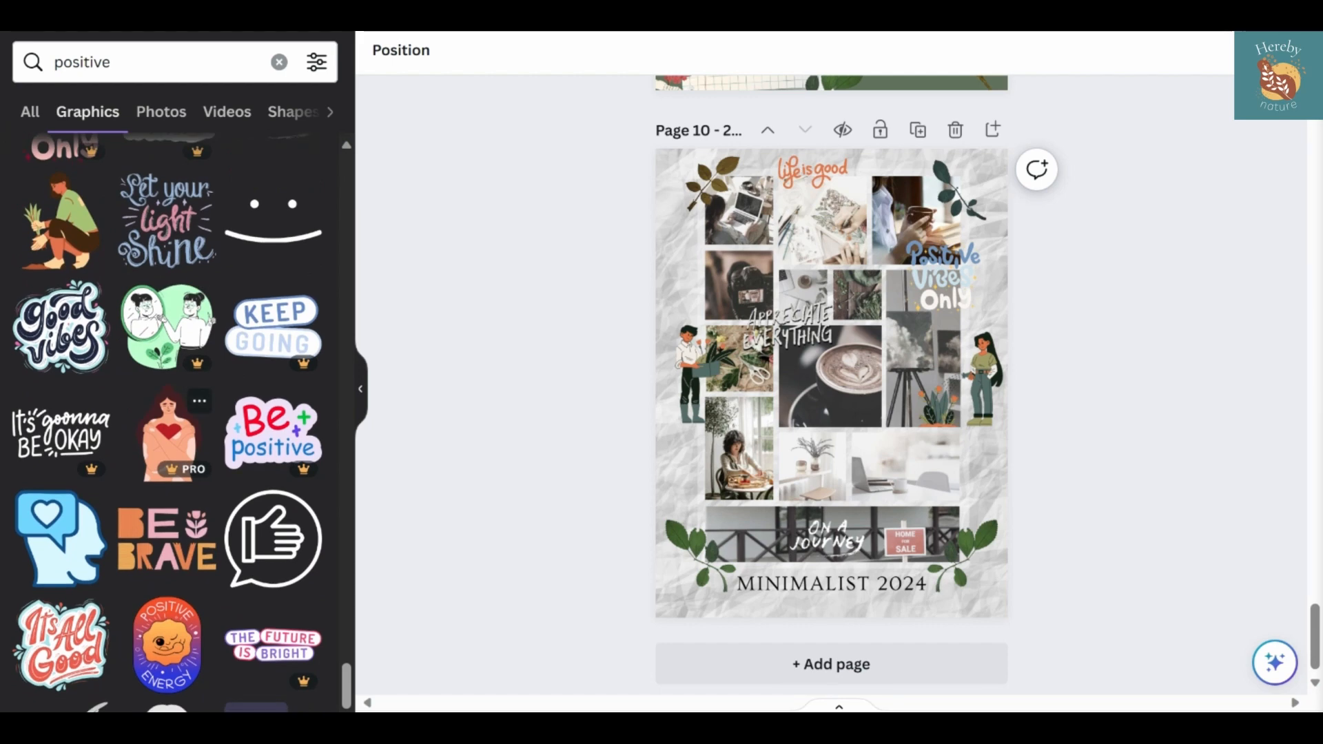
pyautogui.scroll(-5, 177, 482)
pyautogui.click(177, 518)
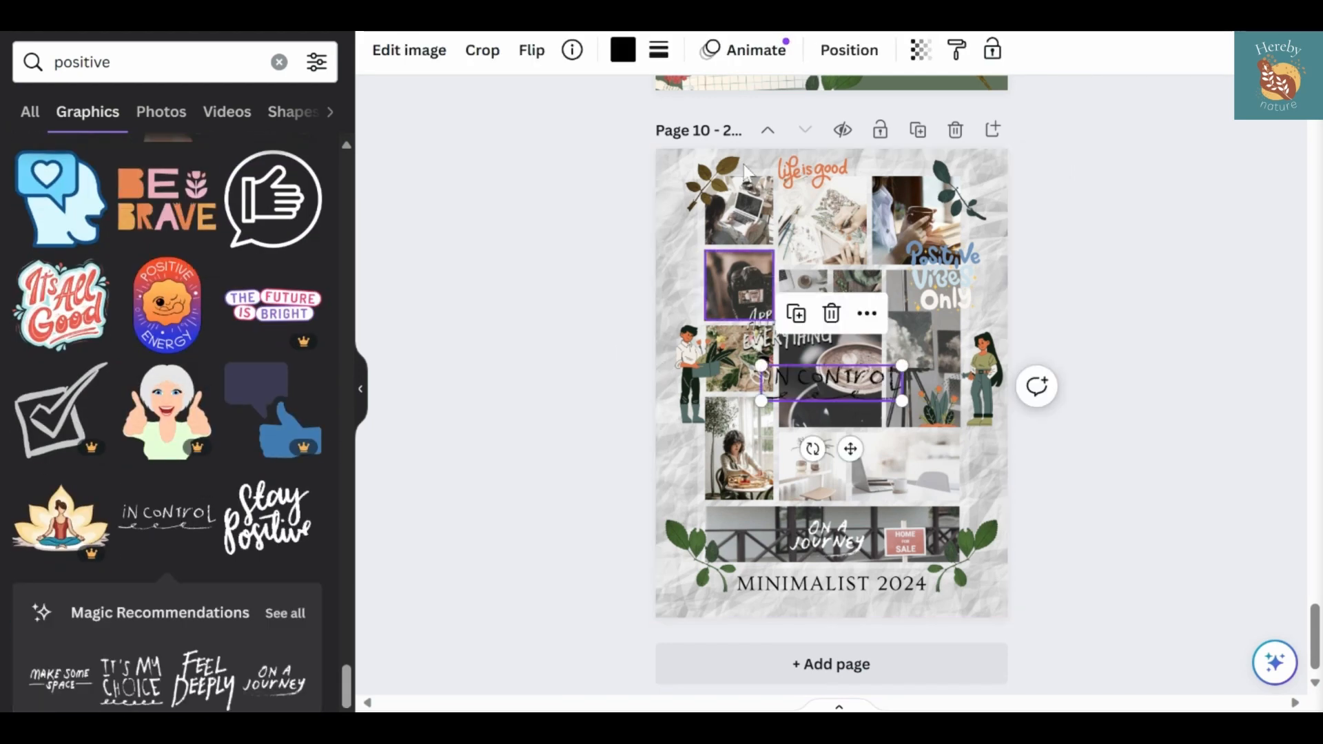
# Recolor the "In Control" lettering, scale it down and place it along the upper edge of the white desk photo
pyautogui.click(623, 50)
pyautogui.click(20, 288)
pyautogui.moveTo(761, 365); pyautogui.dragTo(827, 382)
pyautogui.moveTo(882, 449); pyautogui.dragTo(906, 506)
pyautogui.click(1197, 485)
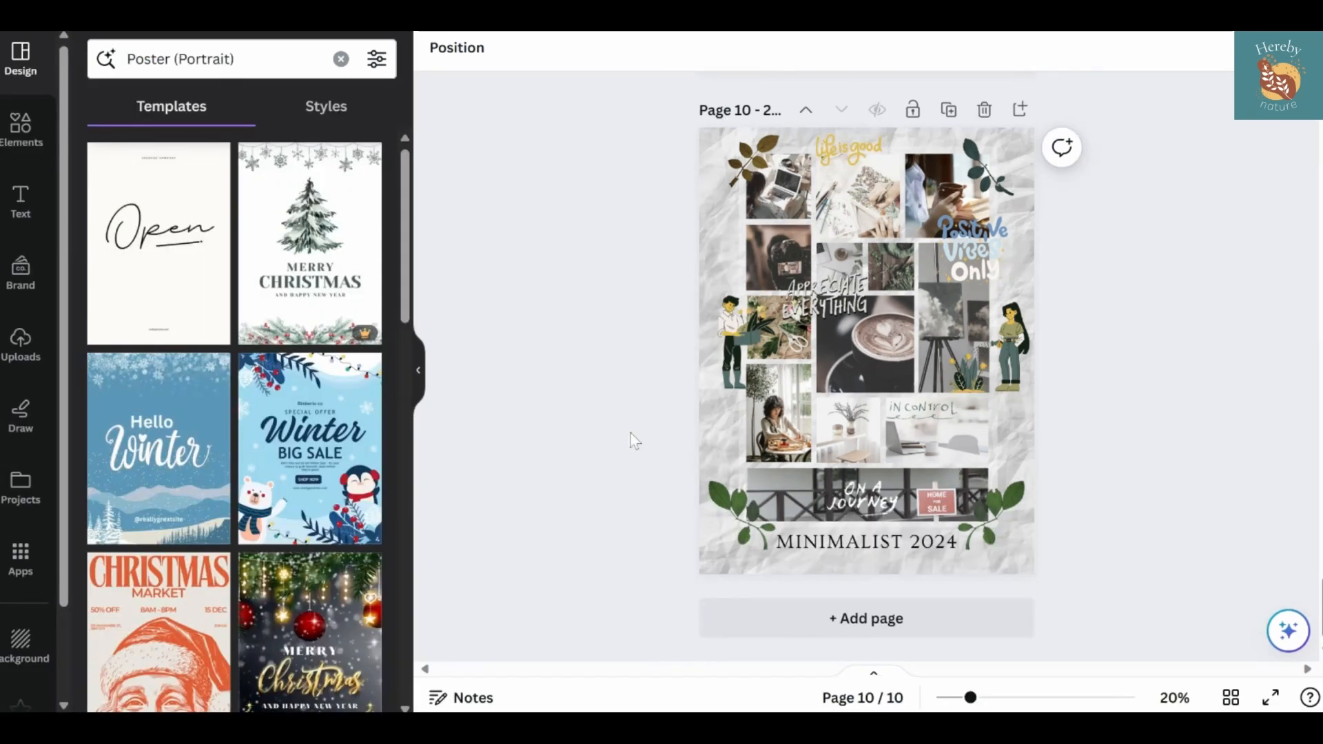
# Replace the poster's upper-right leaf with a horizontally flipped copy of the brown upper-left leaf
pyautogui.click(1000, 182)
pyautogui.press('Delete')
pyautogui.click(759, 161)
pyautogui.hotkey('ctrl', 'd')
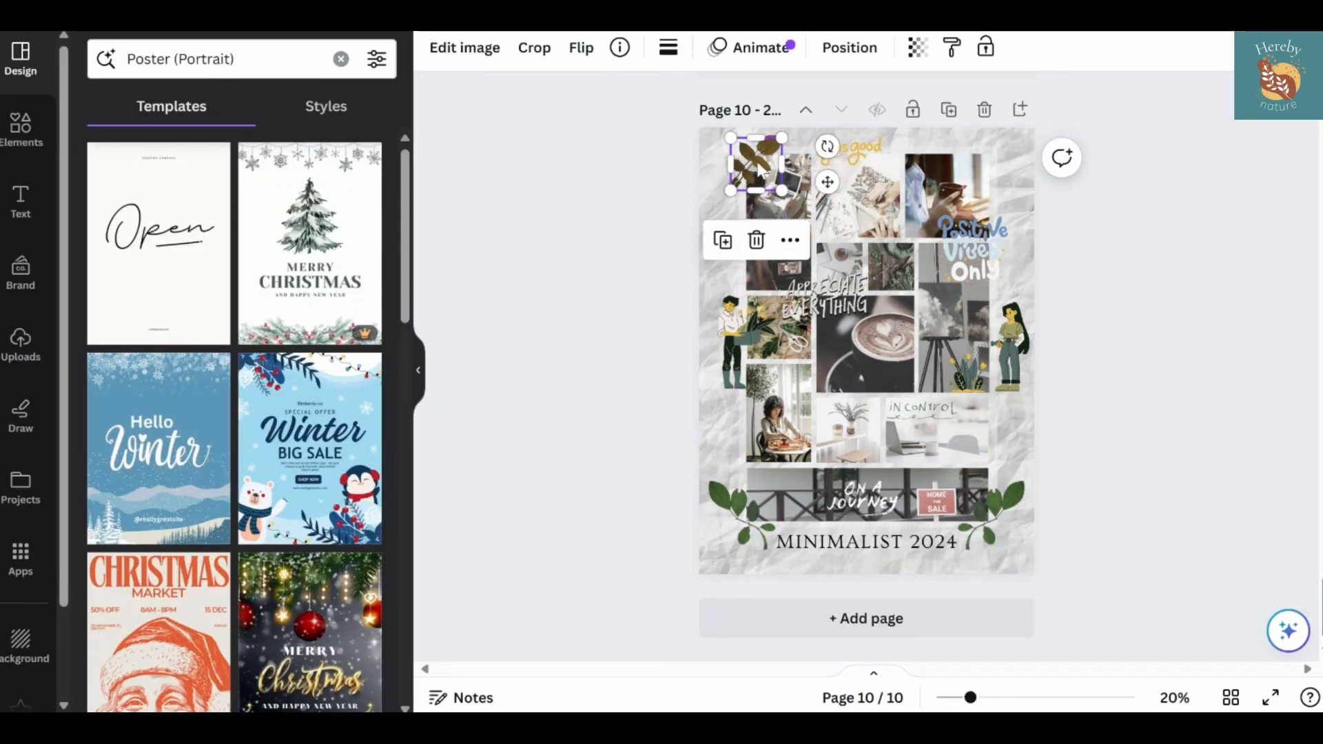
pyautogui.moveTo(762, 162); pyautogui.dragTo(996, 166)
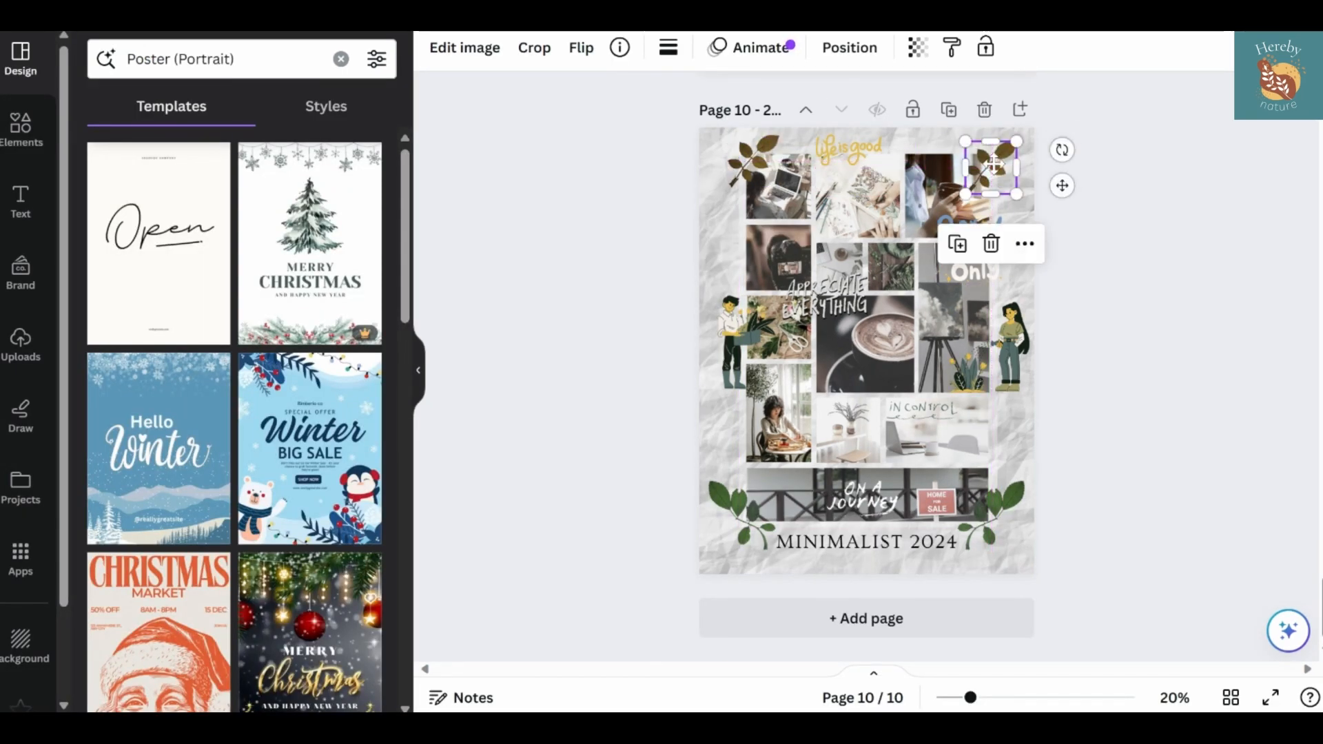
pyautogui.click(580, 48)
pyautogui.click(618, 101)
pyautogui.click(1189, 230)
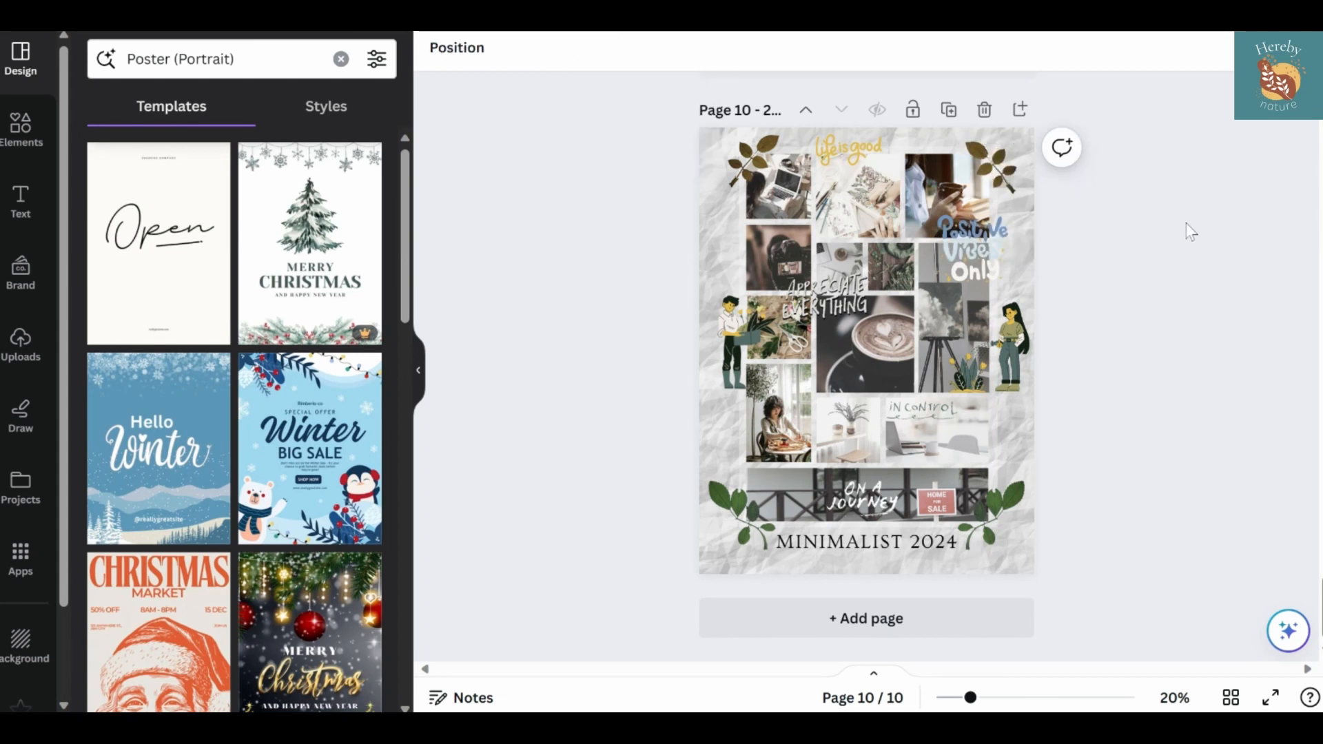
# Duplicate the white "On a Journey" lettering on the fence photo and color one copy black (#000000) as a shadow
pyautogui.moveTo(841, 496)
pyautogui.mouseDown()
pyautogui.moveTo(823, 497)
pyautogui.moveTo(851, 497)
pyautogui.mouseUp()
pyautogui.hotkey('ctrl', 'd')
pyautogui.click(884, 47)
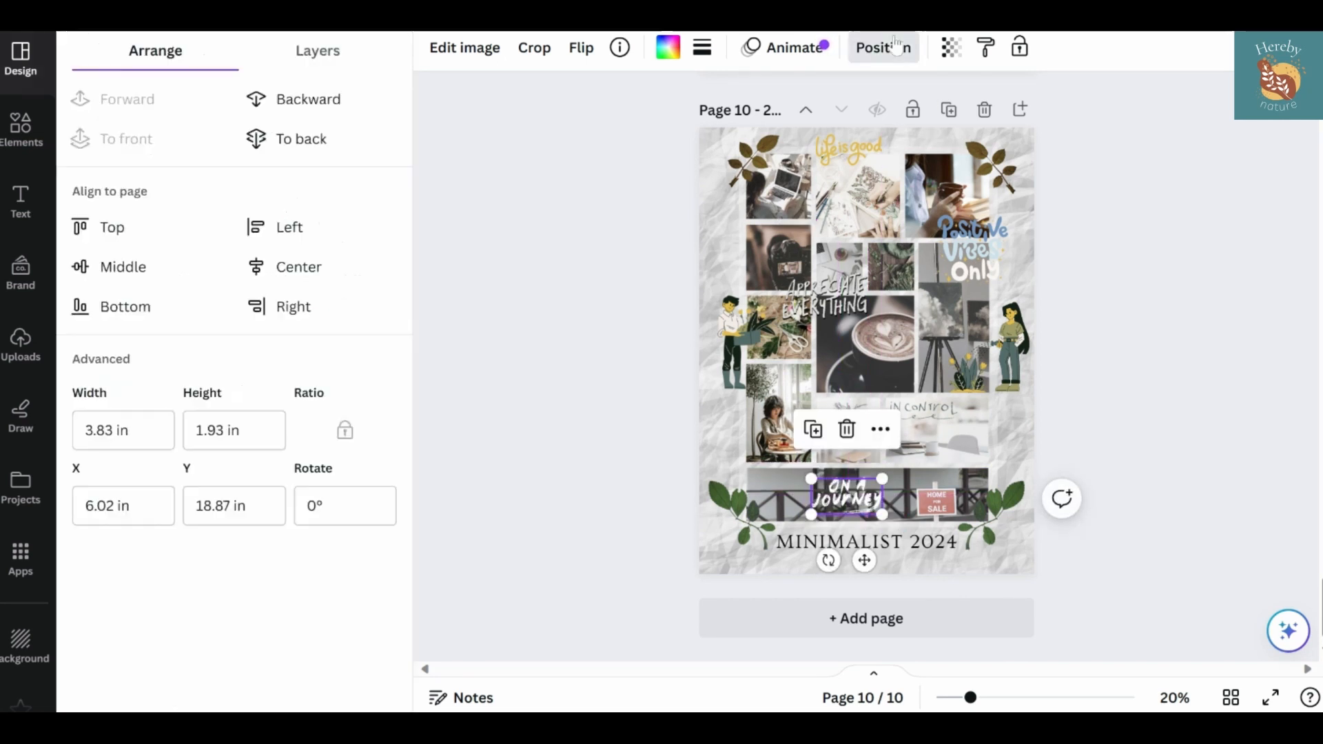
pyautogui.click(668, 47)
pyautogui.click(146, 168)
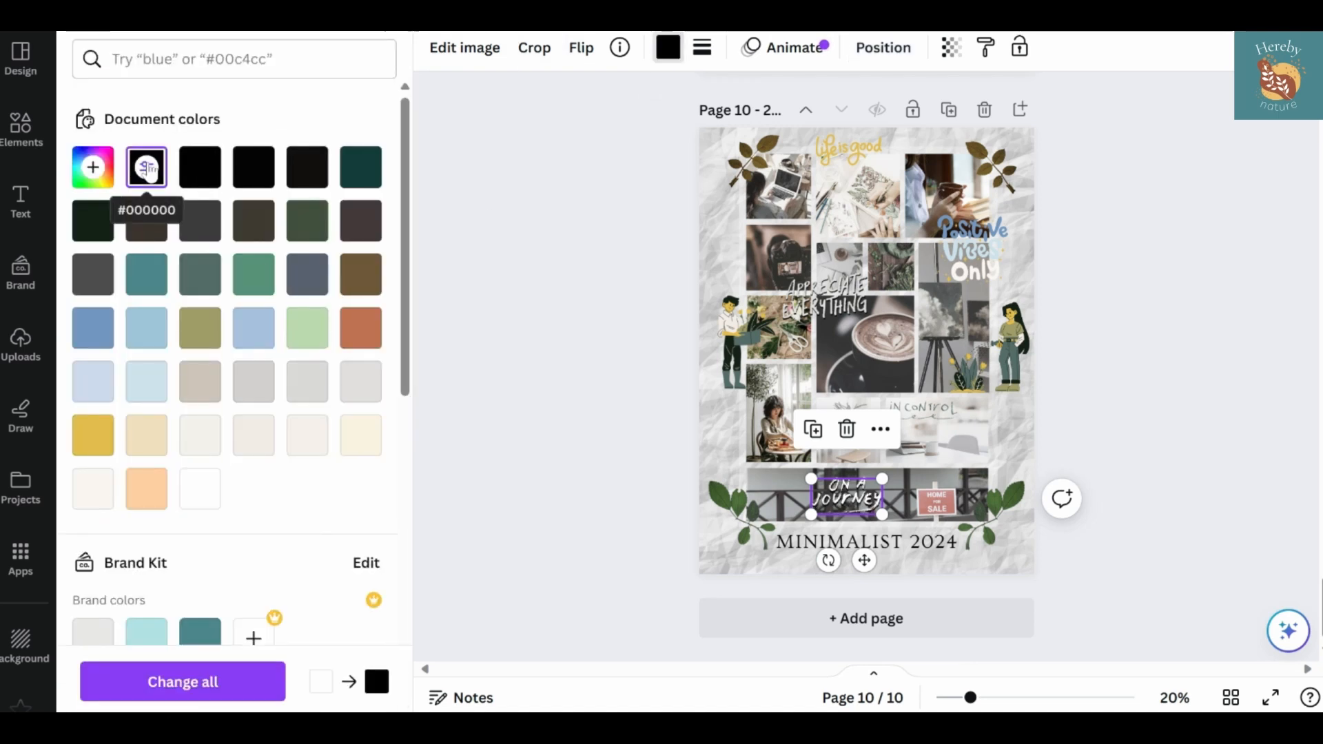
pyautogui.click(557, 359)
# Scale down the grouped "Appreciate Everything" lettering and place it in the upper-left corner of the coffee photo
pyautogui.moveTo(821, 301); pyautogui.dragTo(871, 327)
pyautogui.click(1128, 414)
pyautogui.click(868, 325)
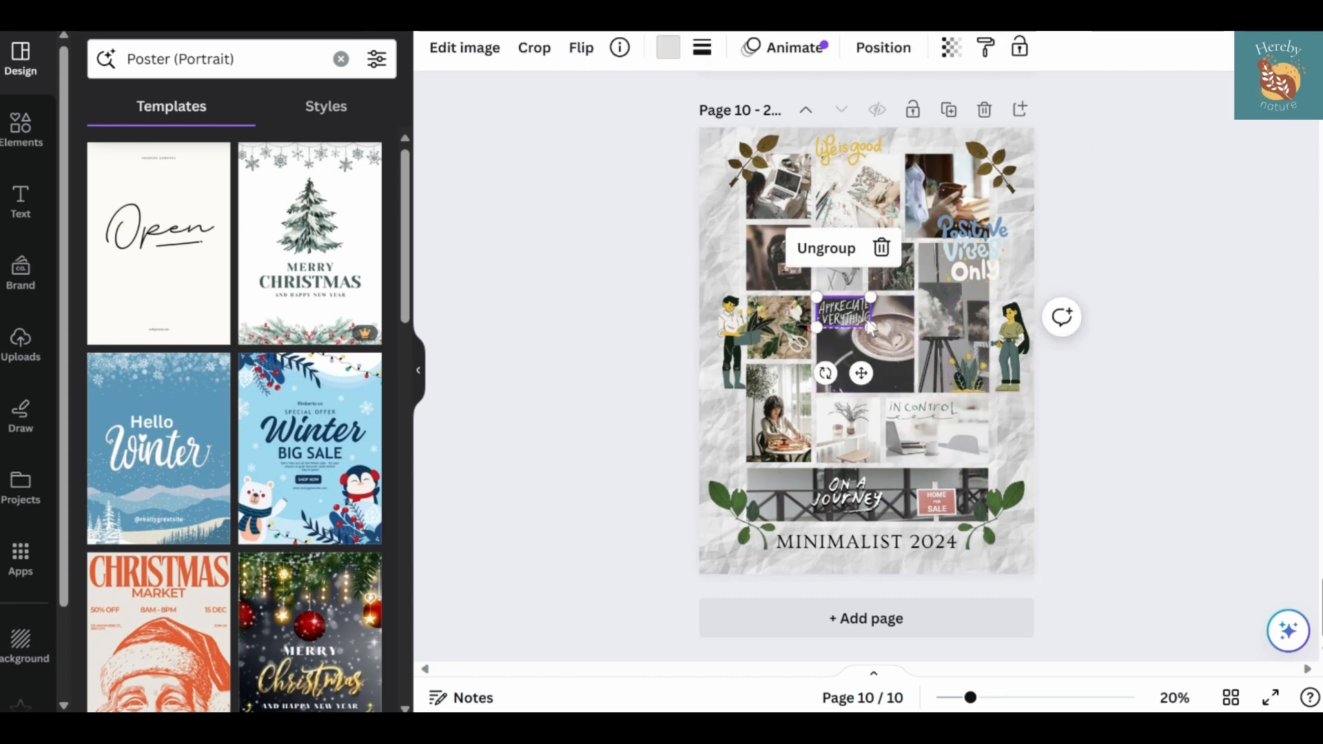
pyautogui.moveTo(867, 374); pyautogui.dragTo(871, 373)
pyautogui.click(1110, 430)
pyautogui.click(850, 311)
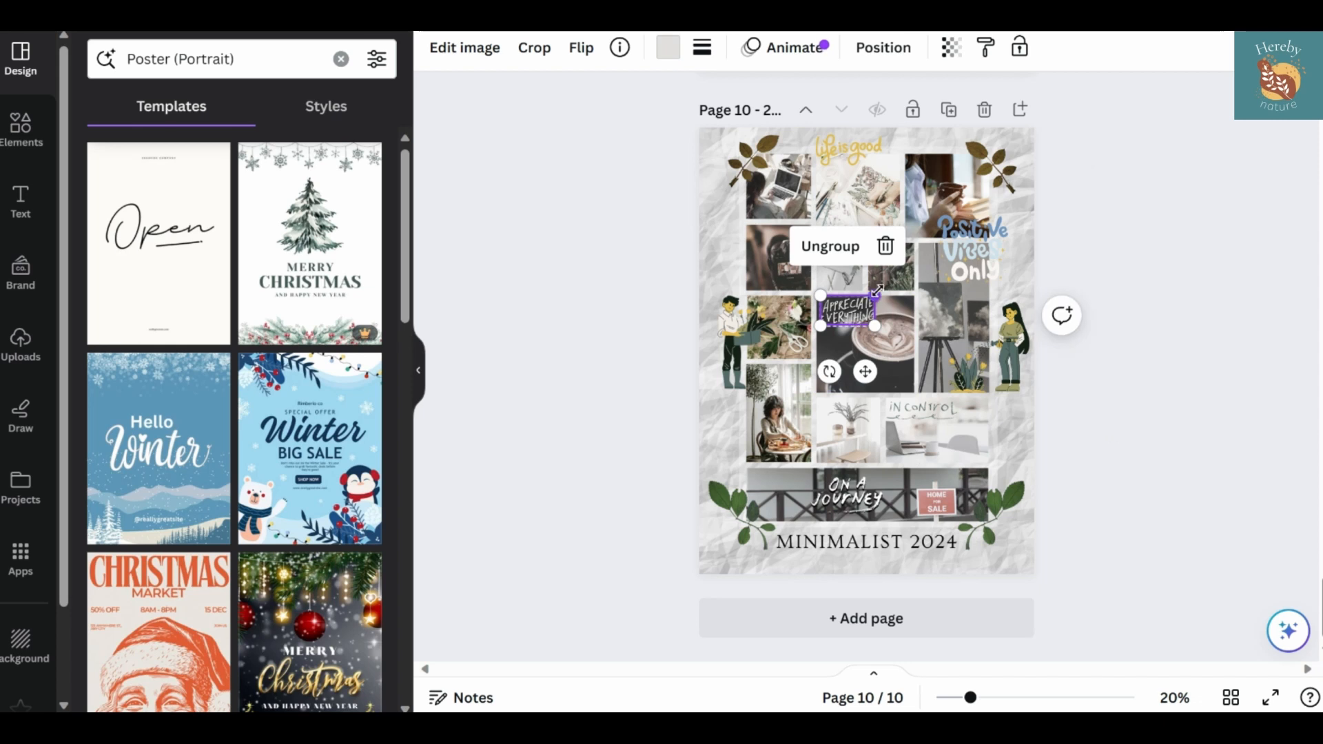
# Fine-tune the size of the "Appreciate Everything" lettering, making it slightly larger
pyautogui.moveTo(877, 296); pyautogui.dragTo(895, 283)
pyautogui.moveTo(876, 371)
pyautogui.mouseDown()
pyautogui.moveTo(861, 370)
pyautogui.moveTo(874, 372)
pyautogui.mouseUp()
pyautogui.click(1107, 430)
pyautogui.click(872, 310)
pyautogui.moveTo(894, 285); pyautogui.dragTo(880, 294)
pyautogui.click(1099, 326)
# Move the "Appreciate Everything" lettering down to the lower-left corner of the coffee photo
pyautogui.click(877, 309)
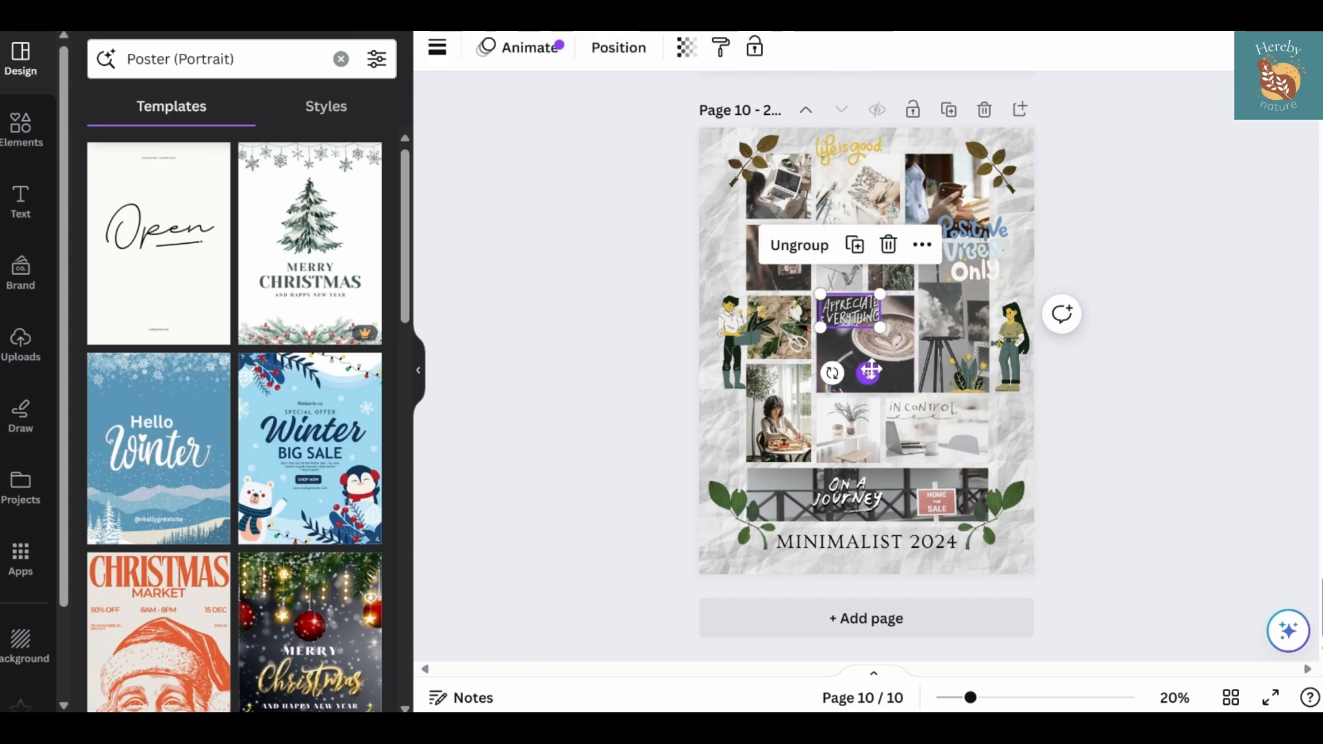
pyautogui.moveTo(868, 373); pyautogui.dragTo(868, 385)
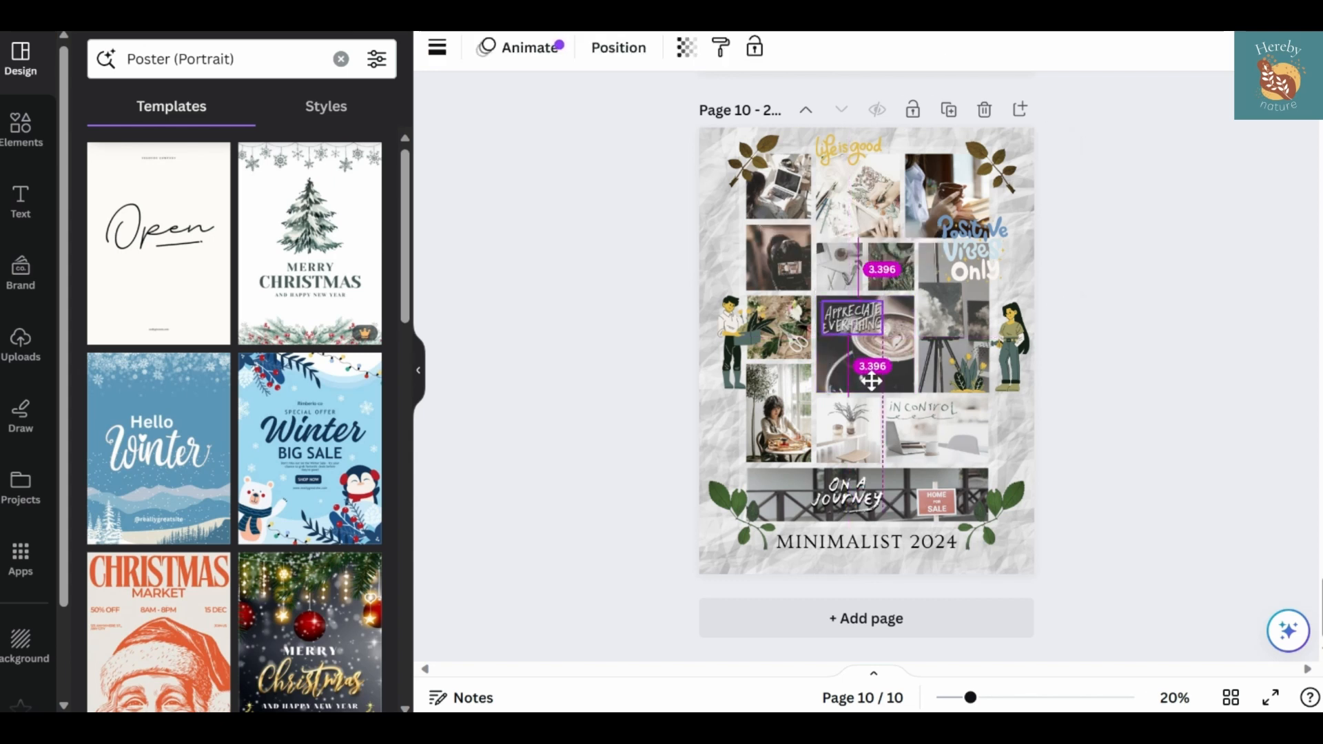
pyautogui.click(1118, 397)
pyautogui.moveTo(852, 322); pyautogui.dragTo(853, 359)
pyautogui.click(1103, 474)
pyautogui.click(1110, 348)
pyautogui.click(860, 384)
pyautogui.moveTo(868, 432); pyautogui.dragTo(866, 429)
pyautogui.click(620, 363)
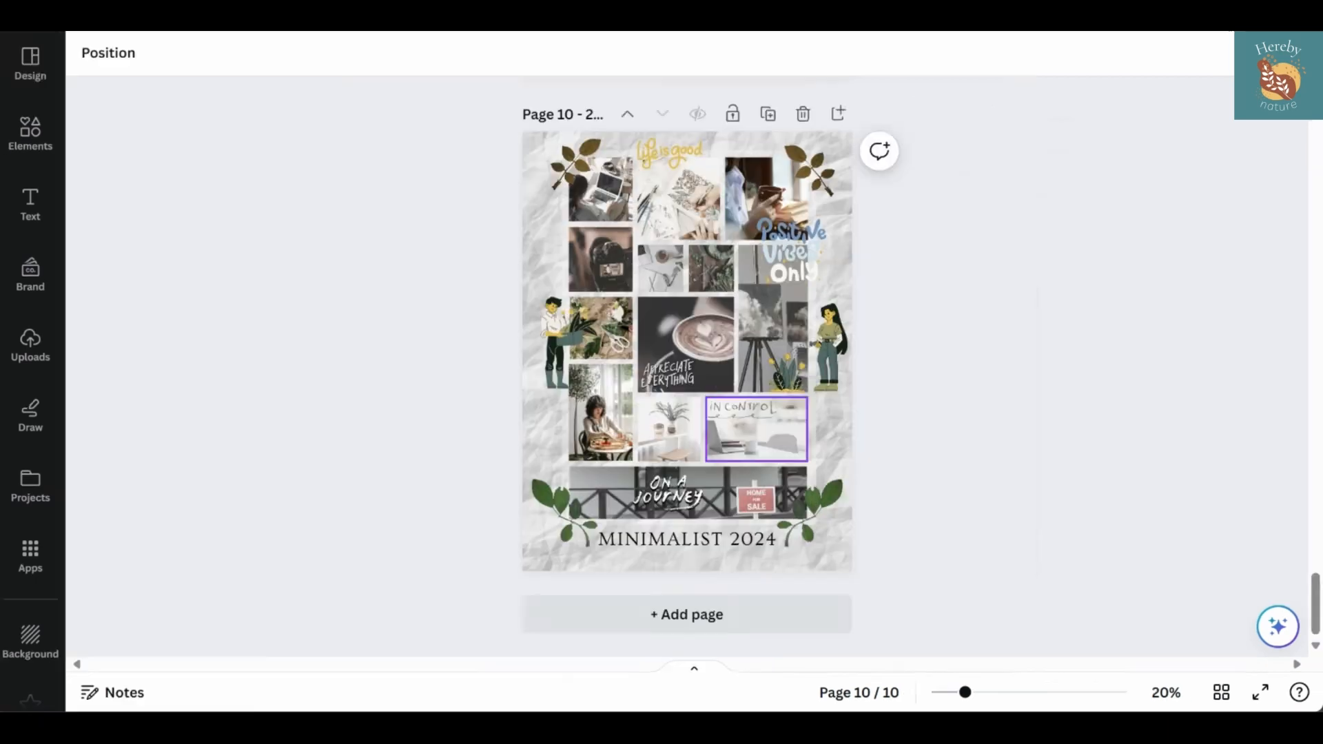
# Browse the element collections and open Mixed Media Cultures & Cuisines
pyautogui.click(30, 132)
pyautogui.scroll(-6, 218, 404)
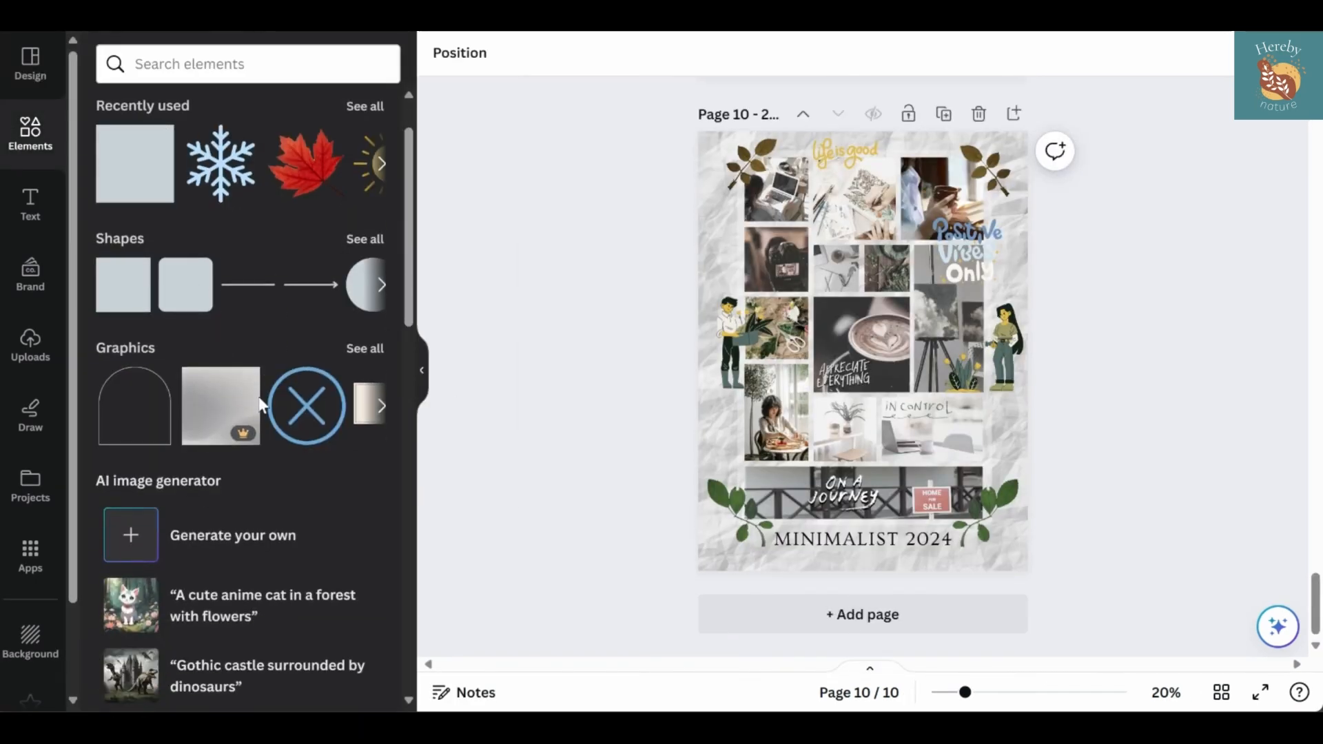
pyautogui.scroll(-10, 241, 399)
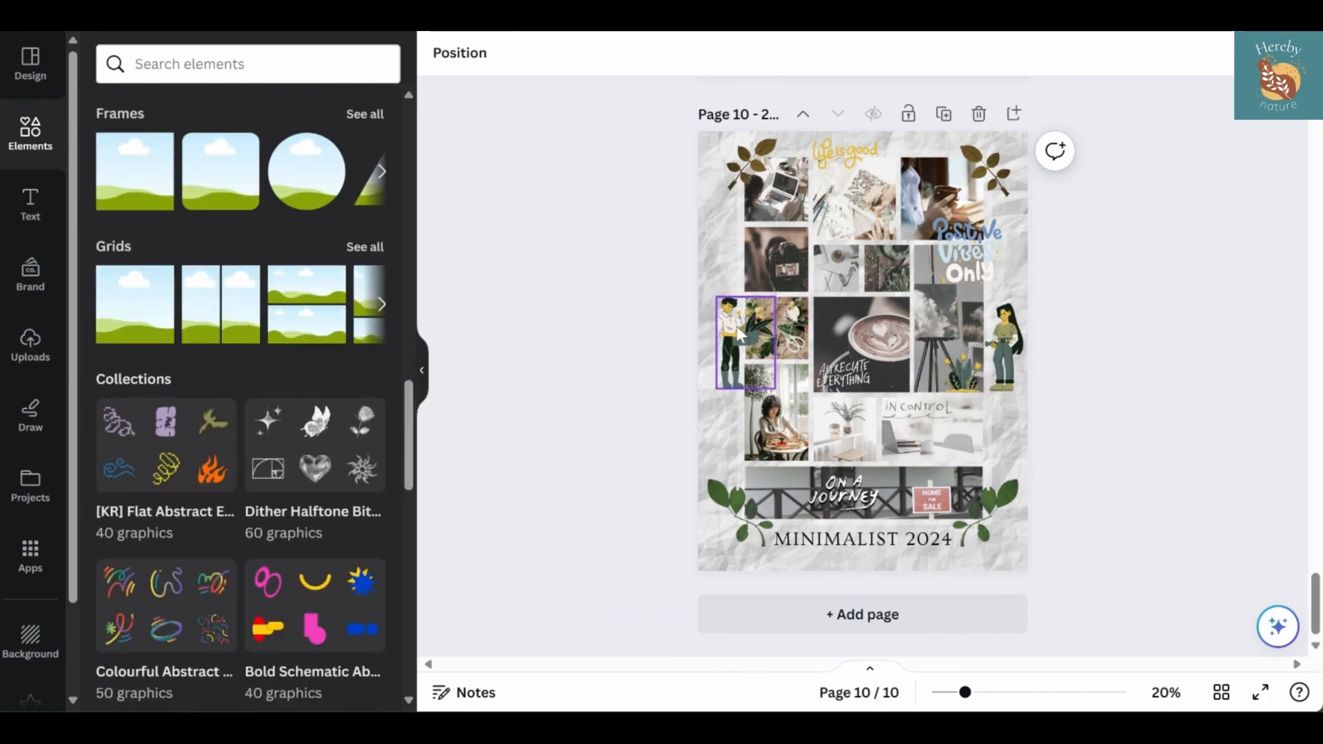
pyautogui.click(737, 336)
pyautogui.scroll(-4, 295, 458)
pyautogui.scroll(20, 295, 457)
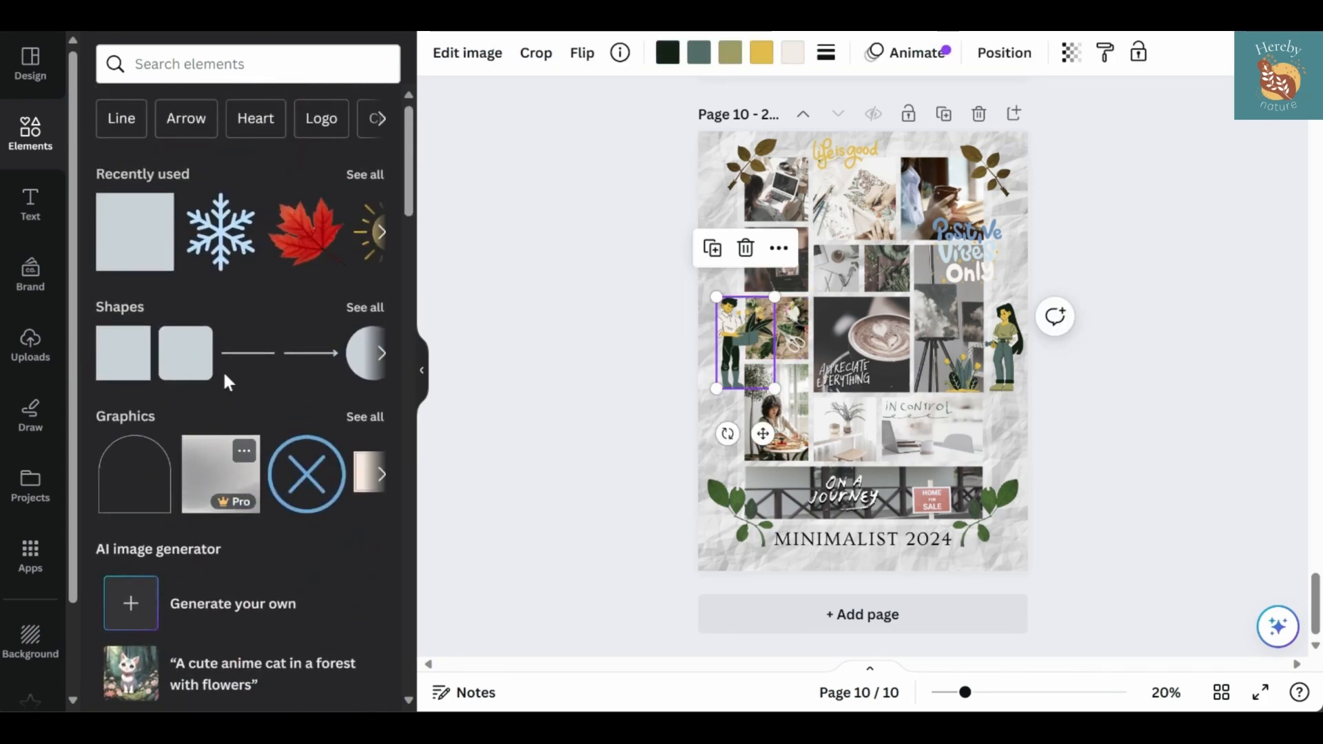
pyautogui.scroll(-12, 227, 382)
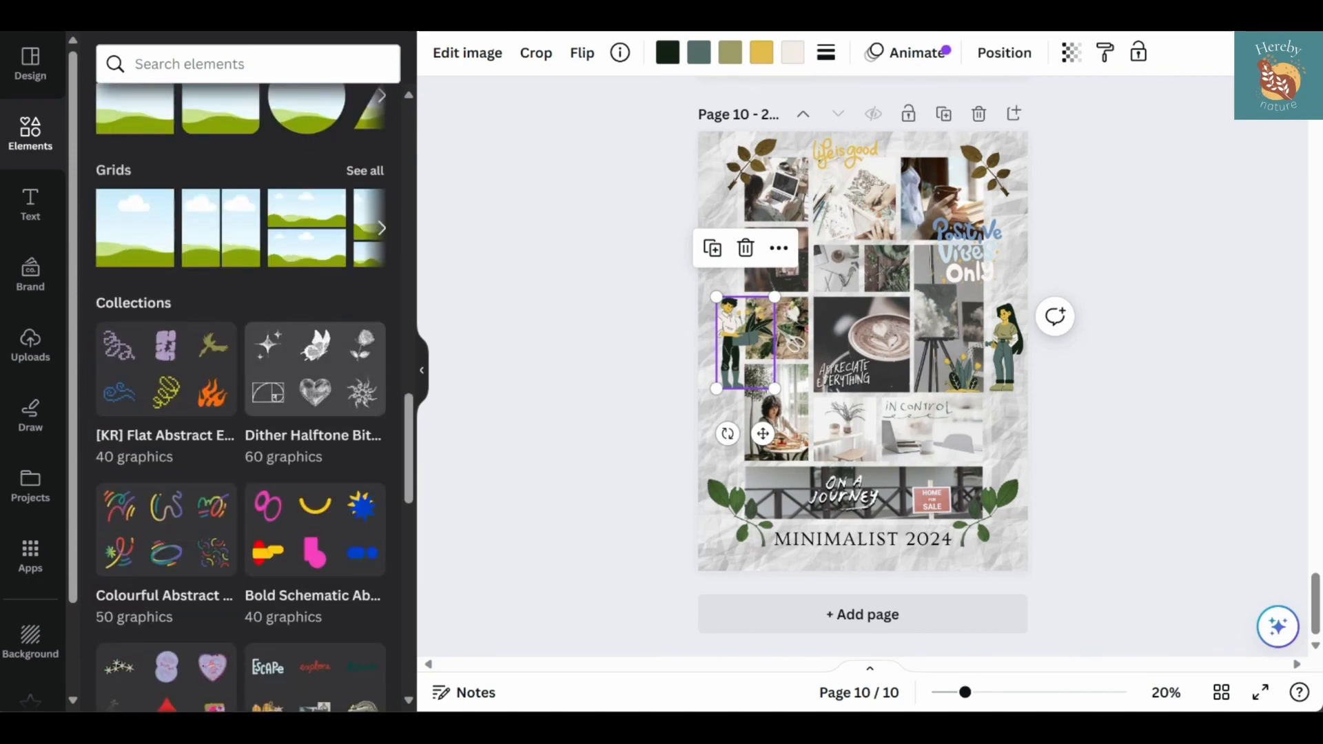
pyautogui.scroll(-5, 302, 467)
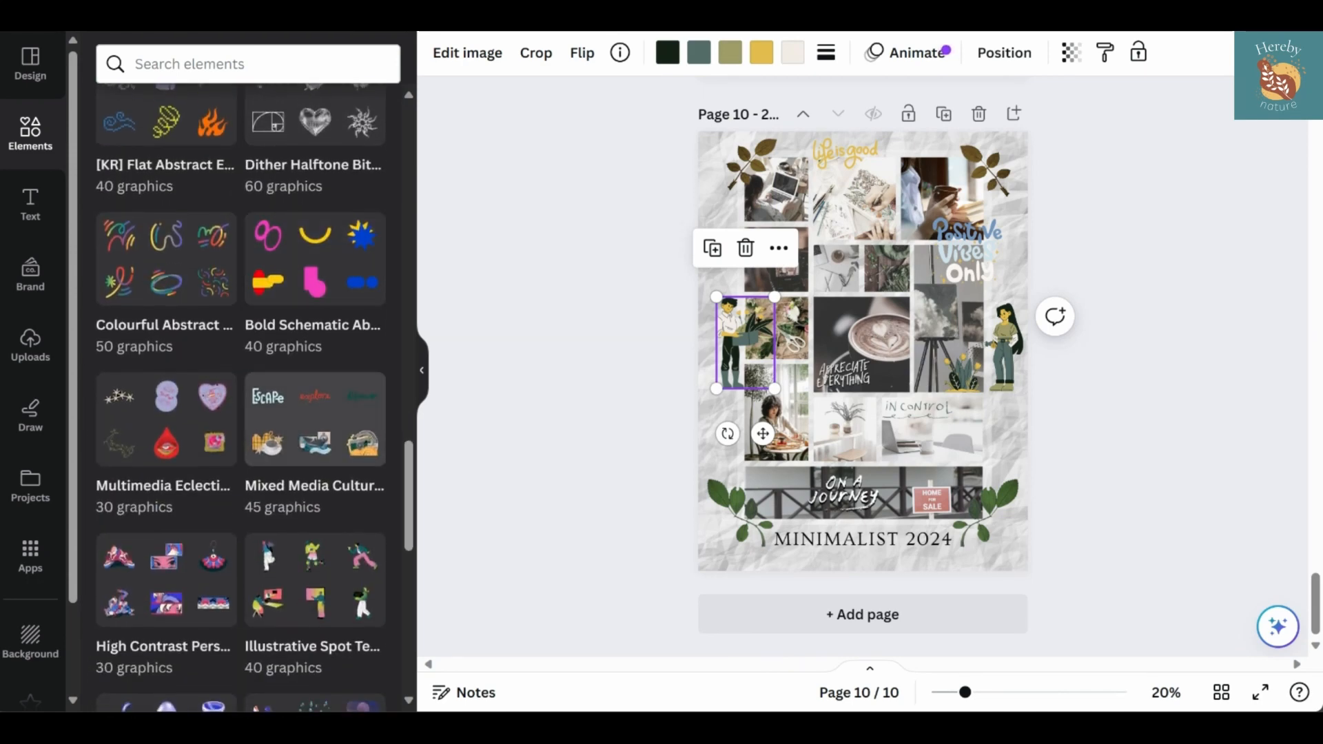
pyautogui.scroll(-1, 281, 451)
pyautogui.click(283, 403)
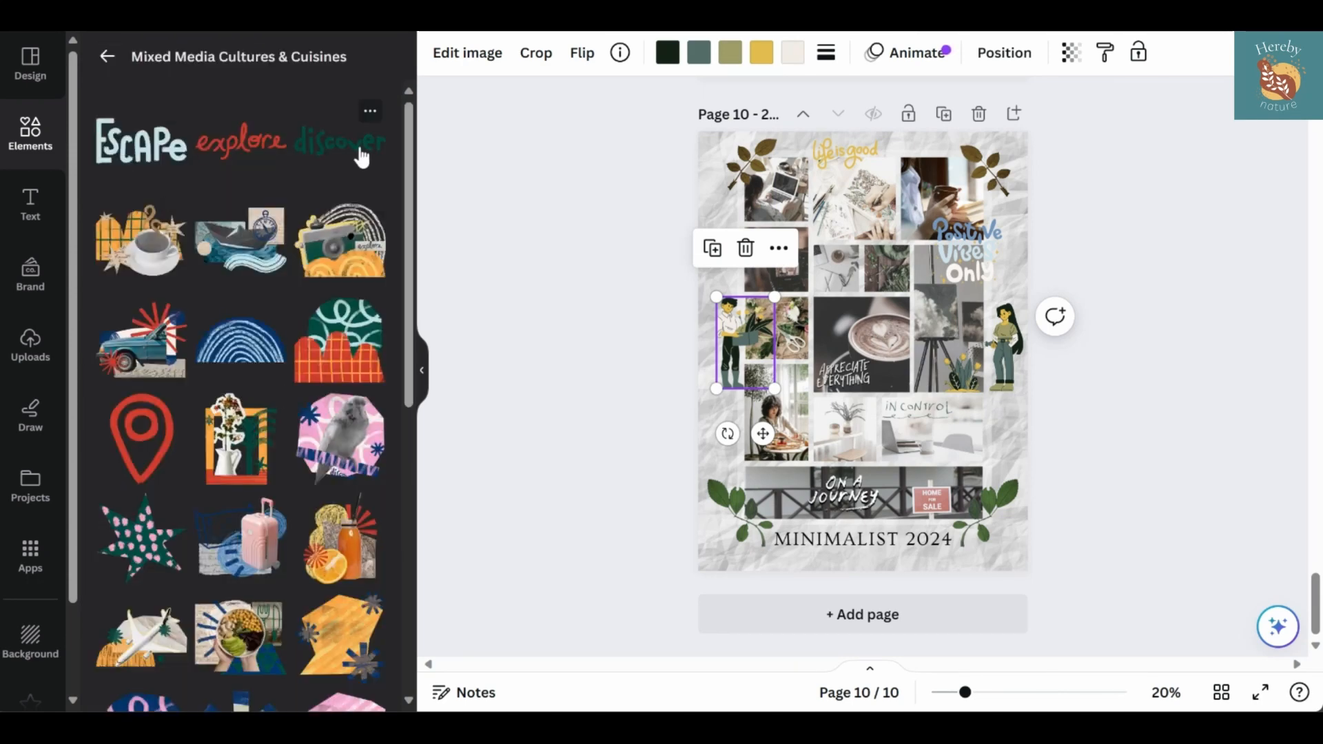
# Add the blue "experience" lettering from the collection, scale it down and move it onto the white desk photo
pyautogui.scroll(-7, 266, 286)
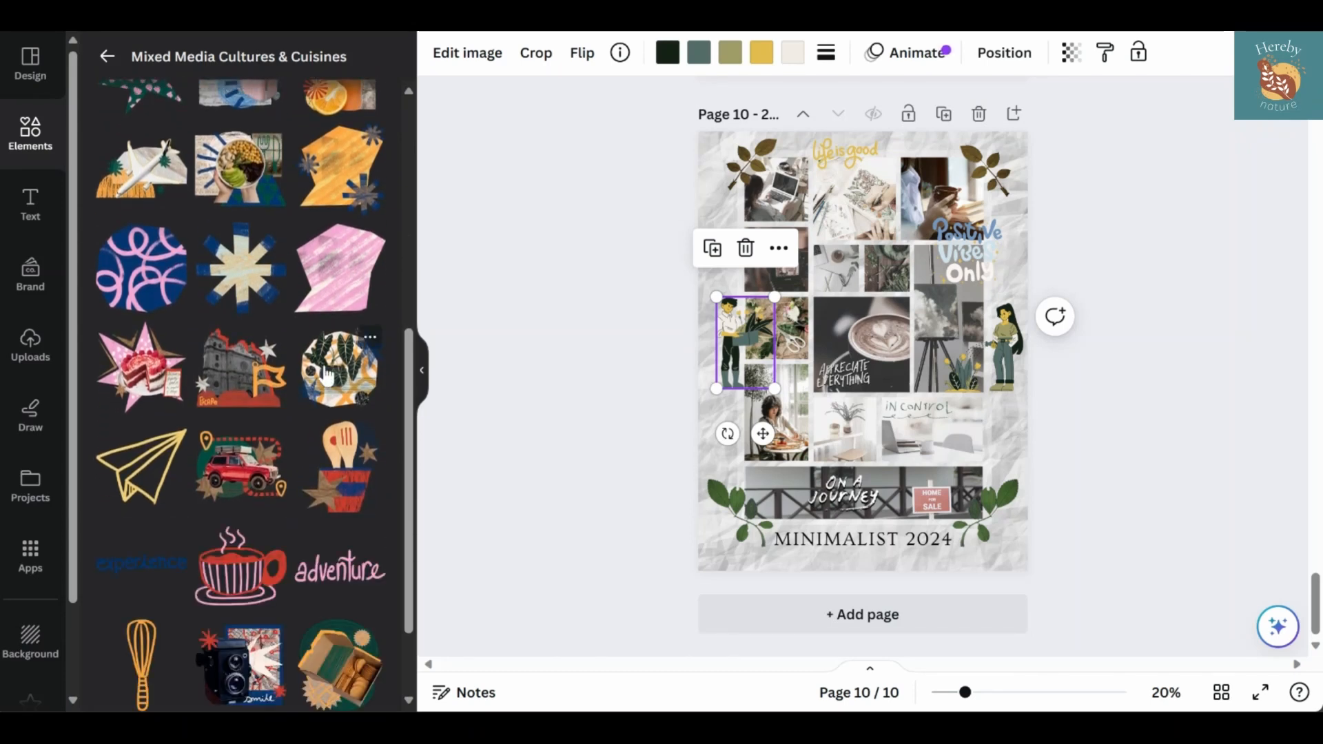
pyautogui.scroll(-2, 256, 379)
pyautogui.click(178, 488)
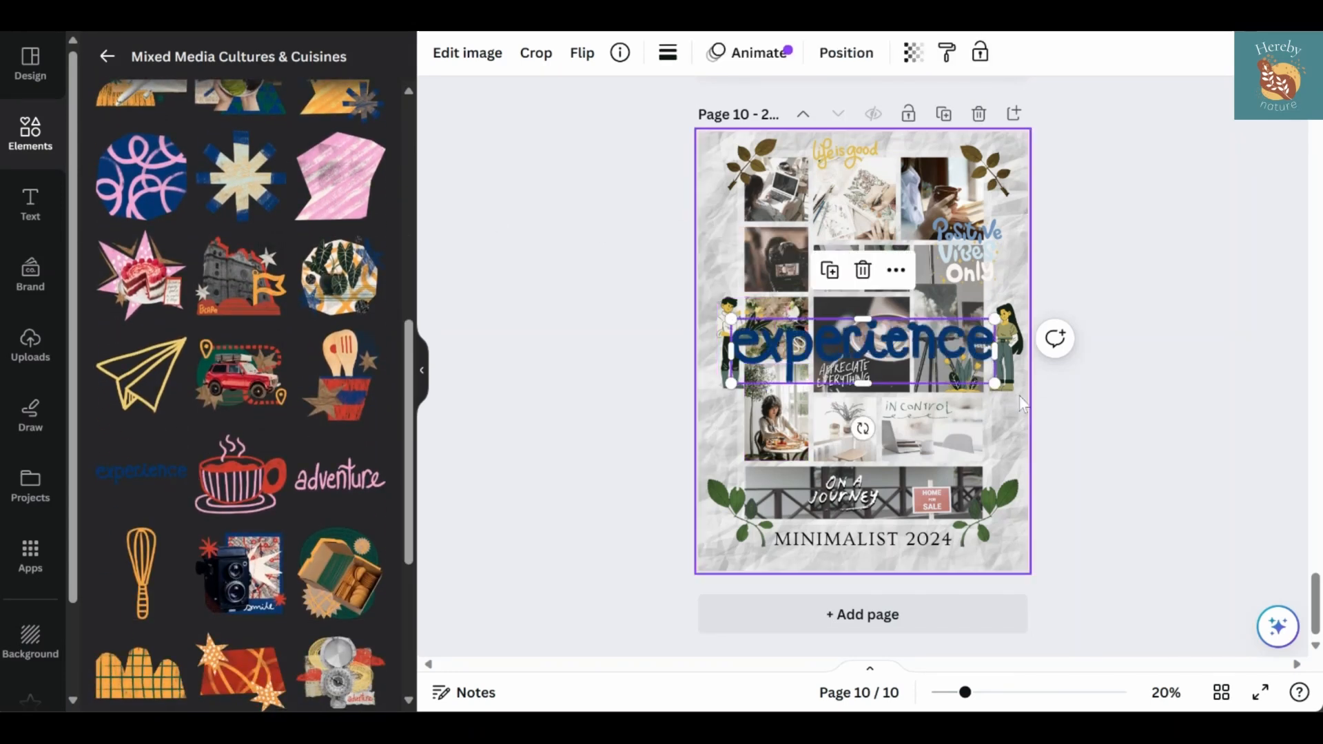
pyautogui.moveTo(1001, 370); pyautogui.dragTo(855, 341)
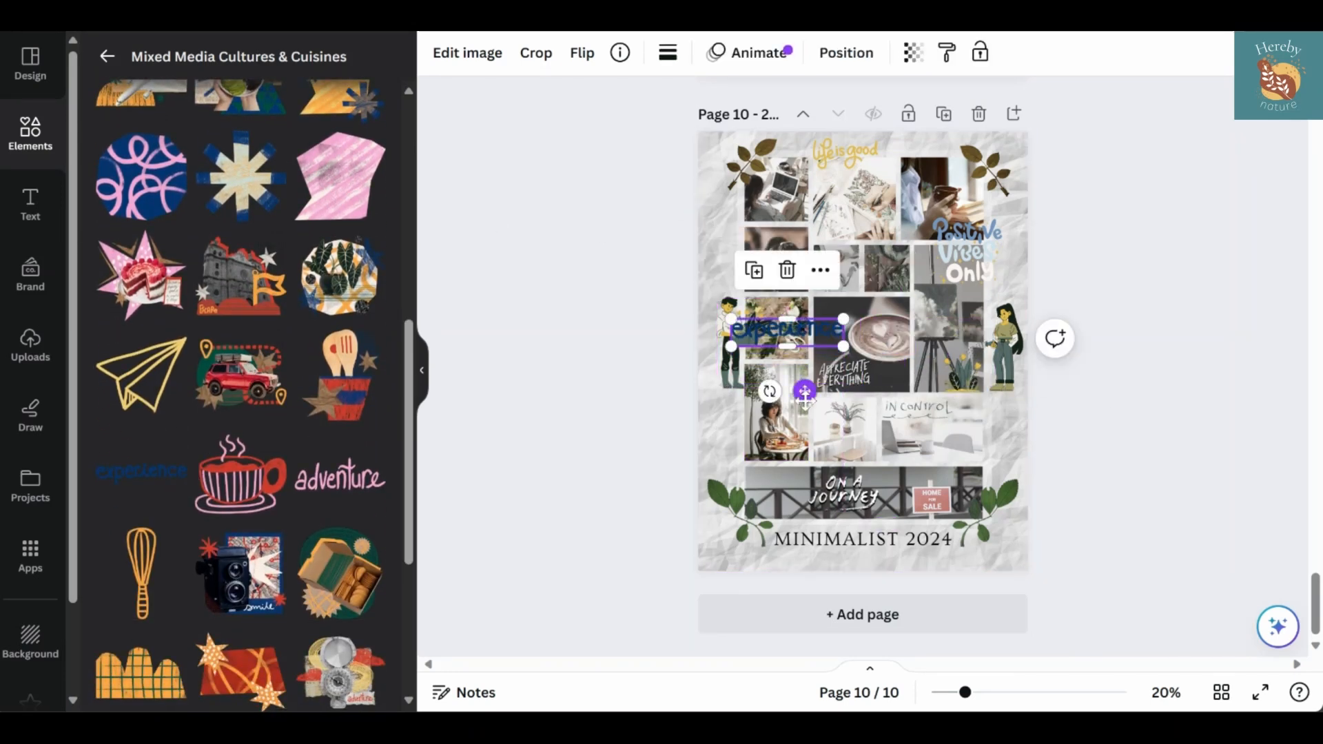
pyautogui.moveTo(798, 393); pyautogui.dragTo(969, 511)
# Adjust the "experience" lettering's image settings to brightness 100, contrast -70 and saturation -100
pyautogui.click(472, 63)
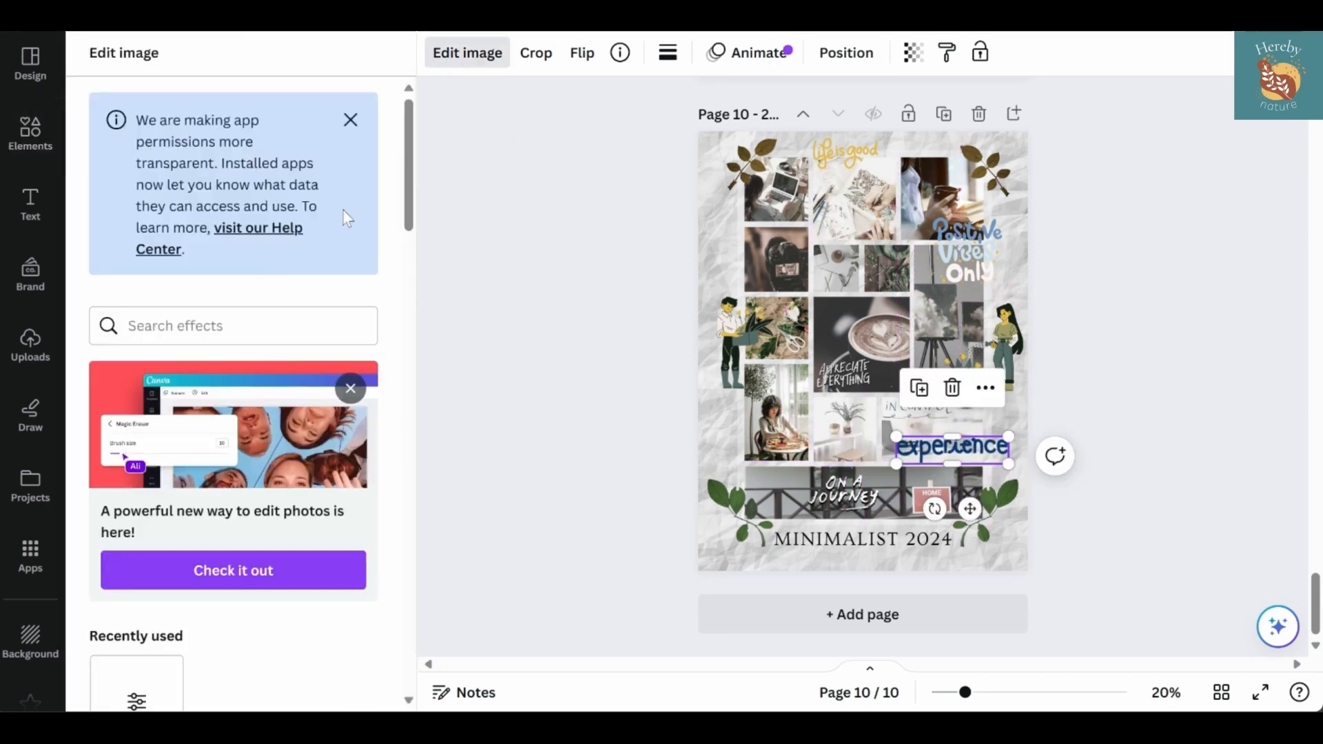
pyautogui.scroll(-3, 155, 463)
pyautogui.click(141, 500)
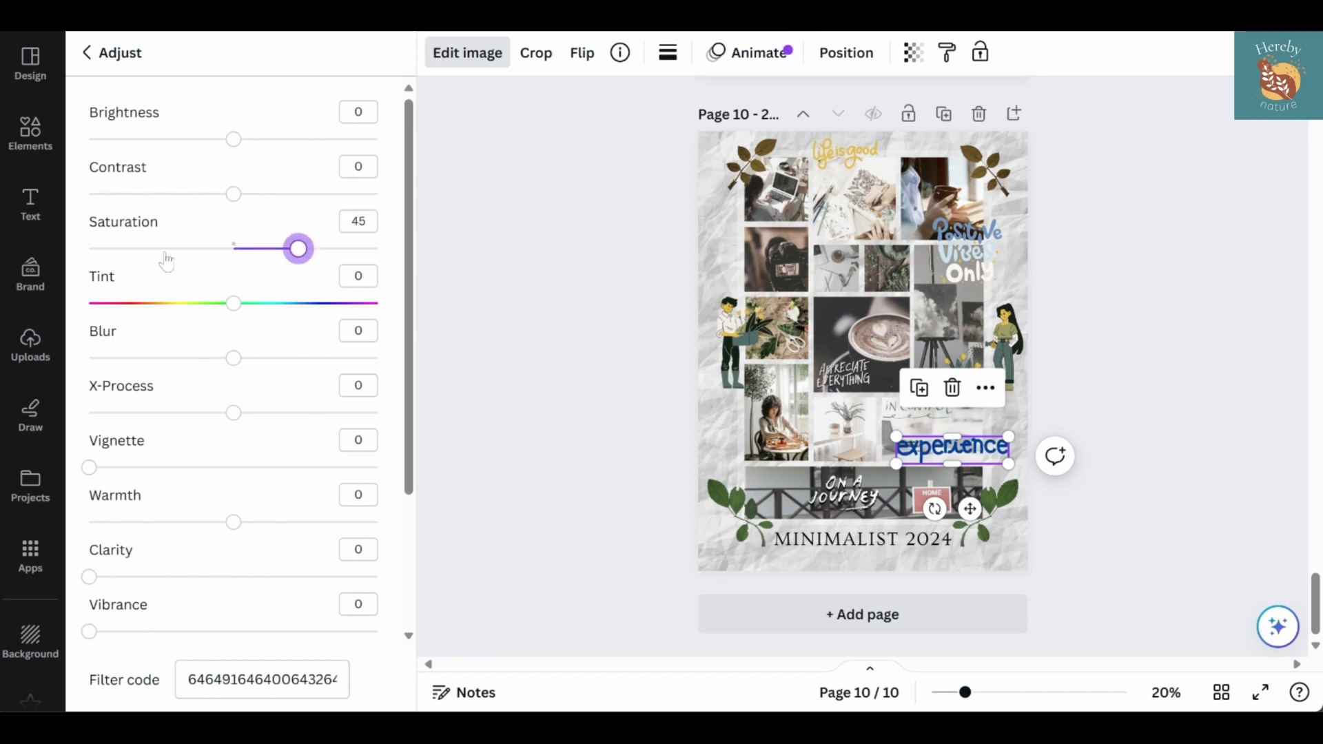
pyautogui.moveTo(231, 197); pyautogui.dragTo(131, 196)
pyautogui.moveTo(233, 139); pyautogui.dragTo(448, 163)
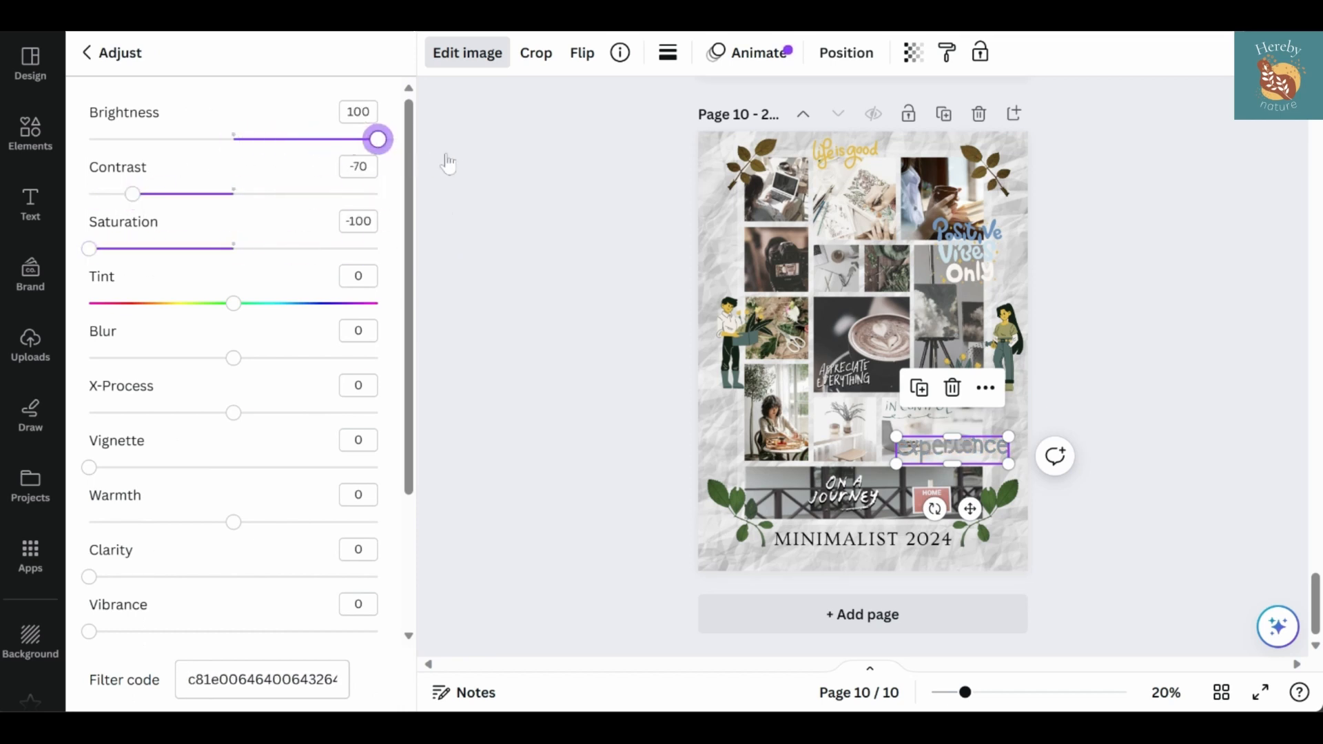
# Shrink the "experience" lettering further and fit it across the upper edge of the camera photo
pyautogui.moveTo(1008, 439); pyautogui.dragTo(970, 446)
pyautogui.moveTo(951, 507); pyautogui.dragTo(799, 289)
pyautogui.moveTo(817, 228); pyautogui.dragTo(809, 235)
# Set the "experience" lettering's contrast and highlights to 100 and lower its shadows to the minimum
pyautogui.moveTo(134, 197); pyautogui.dragTo(355, 220)
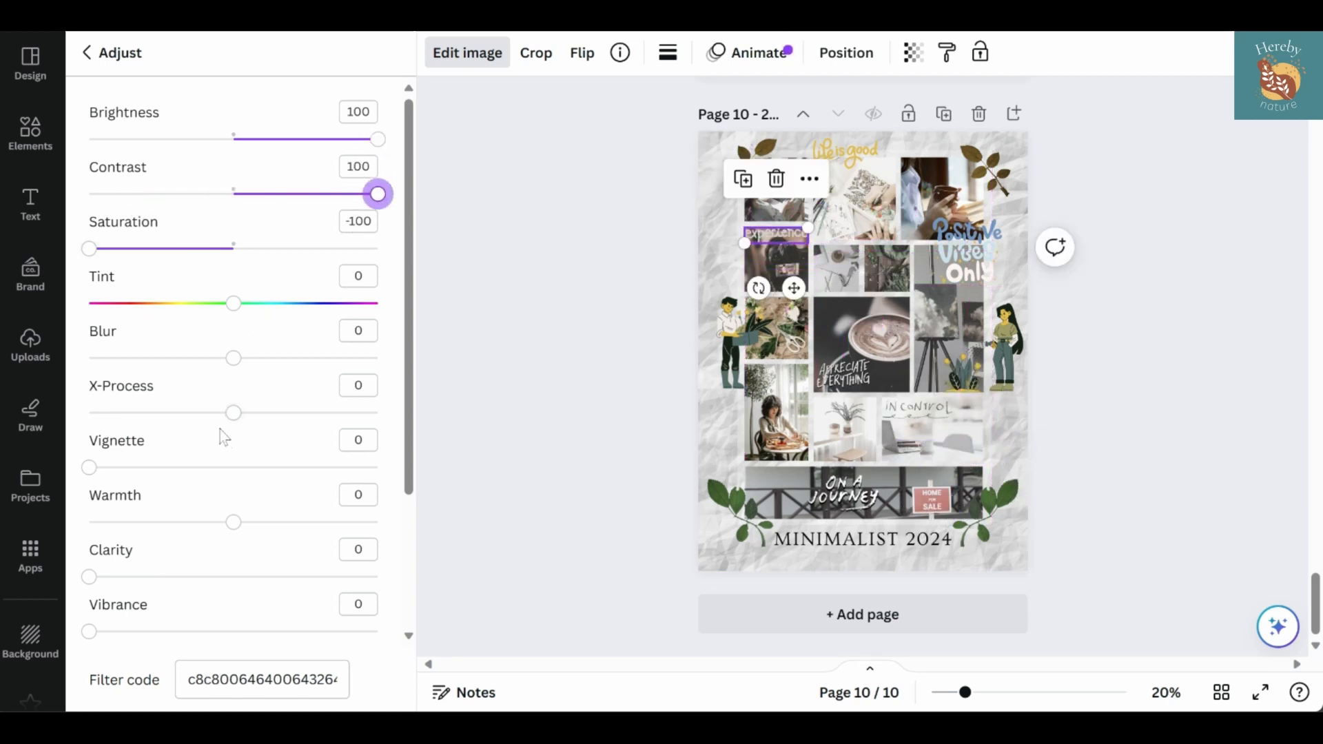
pyautogui.scroll(-3, 223, 438)
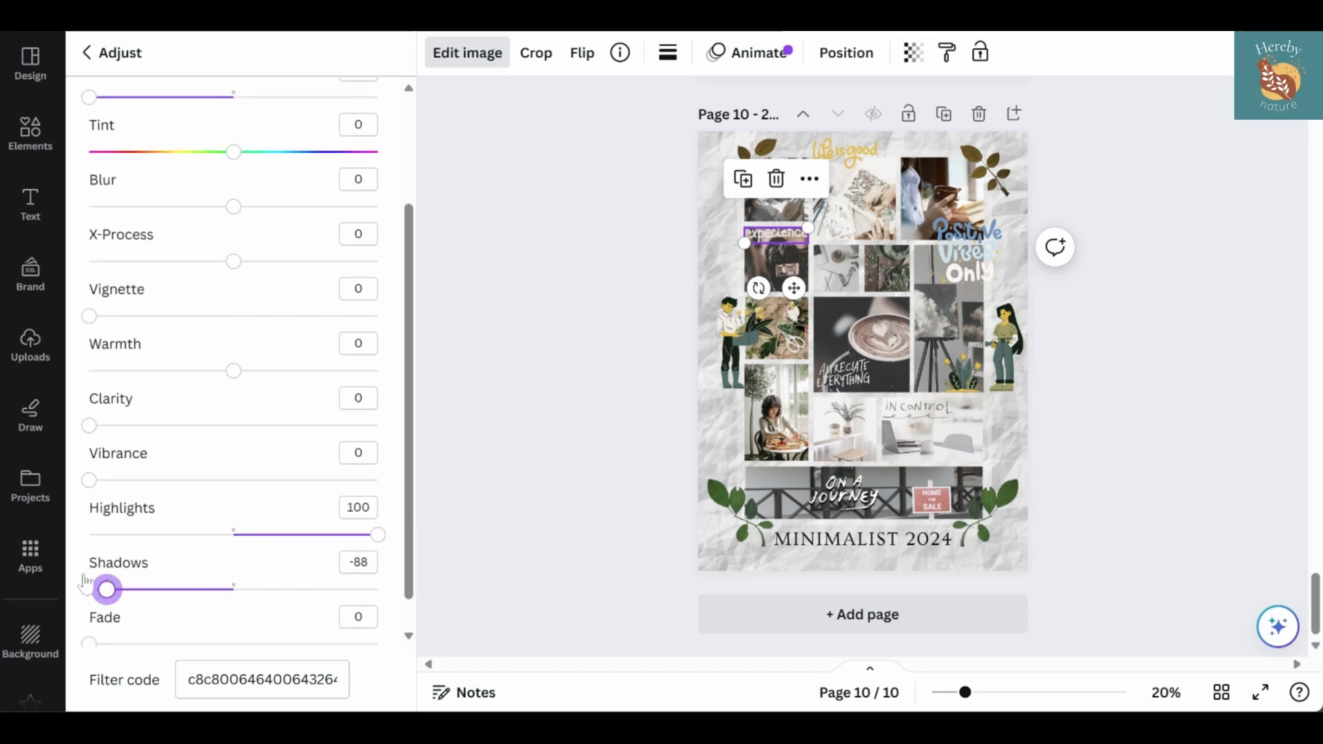
pyautogui.moveTo(84, 584); pyautogui.dragTo(77, 587)
pyautogui.scroll(-1, 191, 560)
pyautogui.click(578, 295)
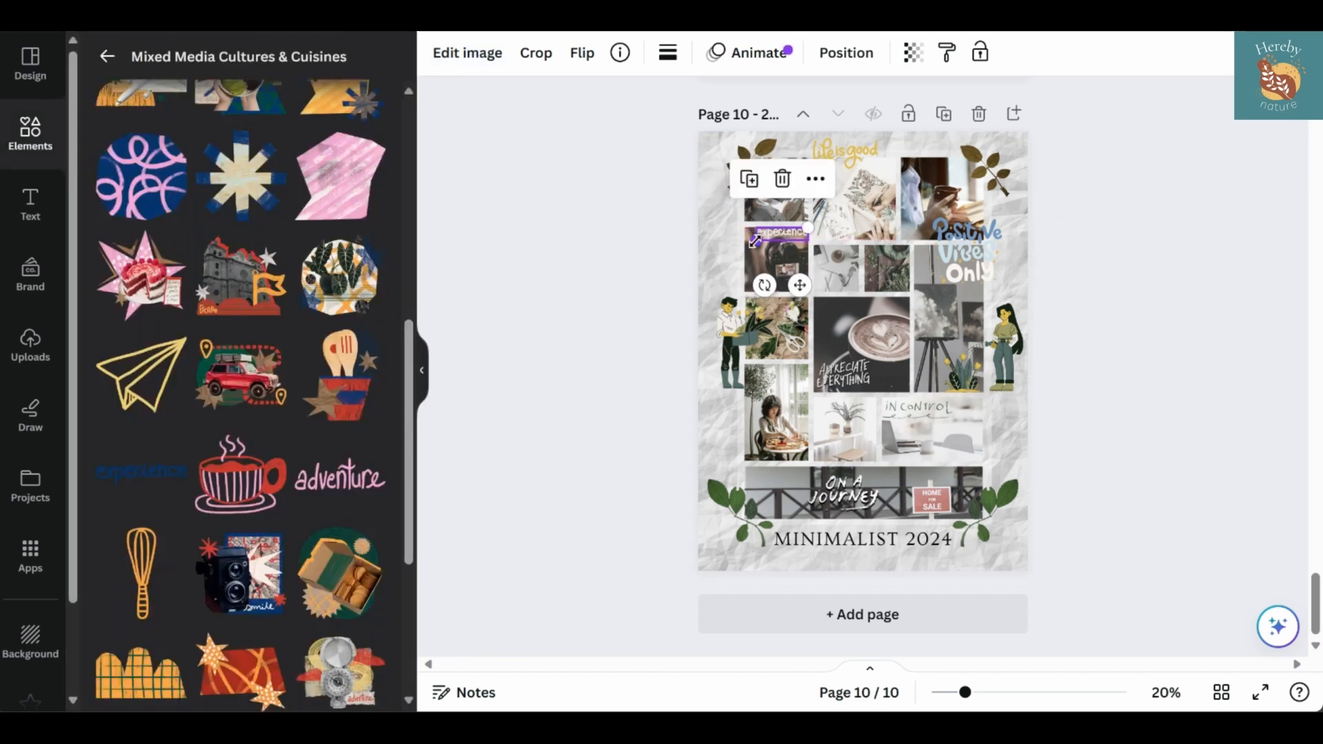
# Fine-tune the "experience" lettering's size and position at the top of the camera photo
pyautogui.click(795, 284)
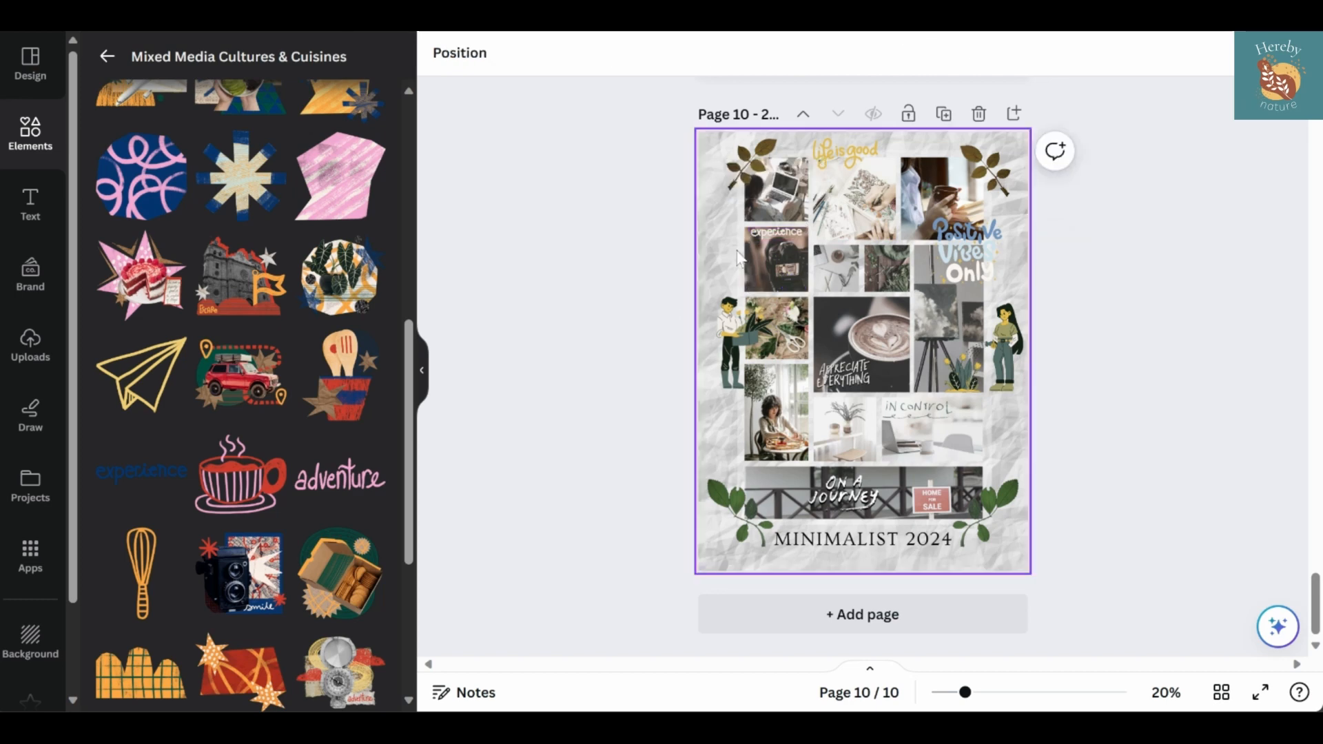
pyautogui.click(627, 287)
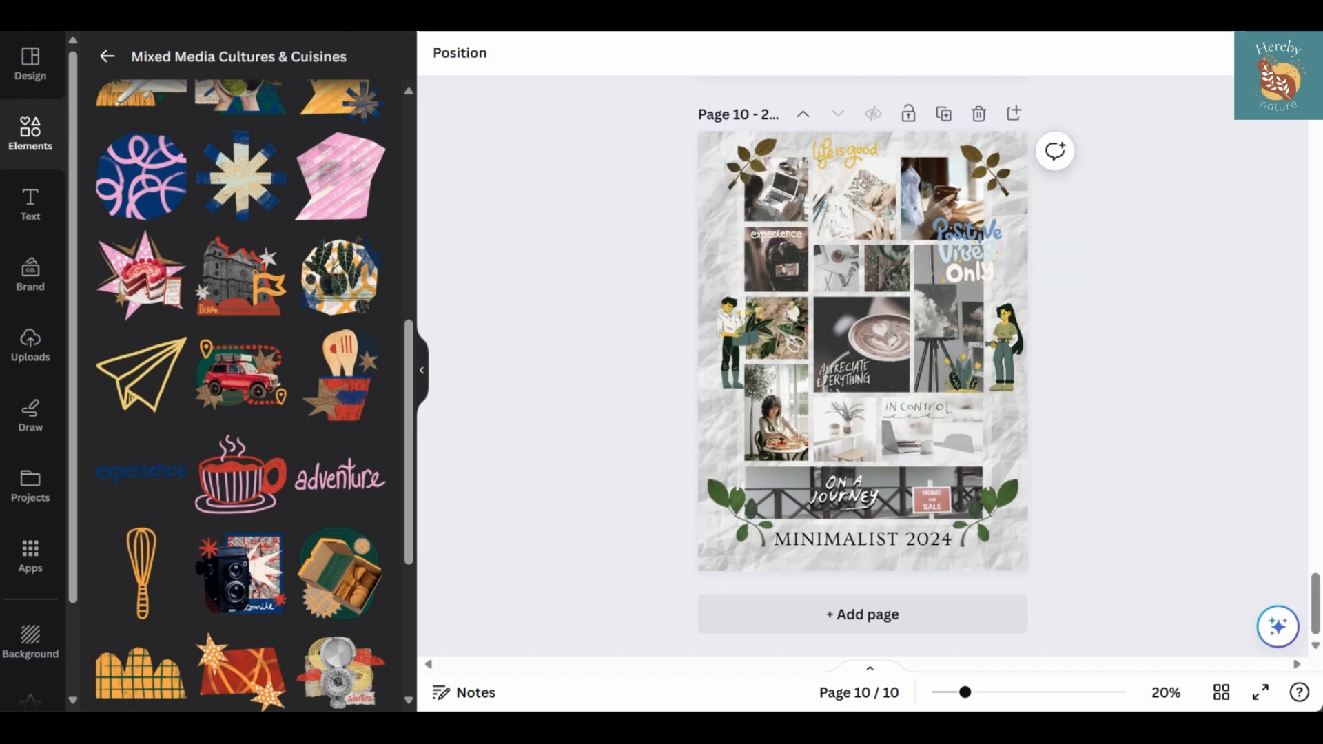
pyautogui.click(772, 242)
pyautogui.click(625, 298)
# Leave the Mixed Media Cultures & Cuisines collection and search the elements for "word art", limited to graphics
pyautogui.scroll(-5, 295, 378)
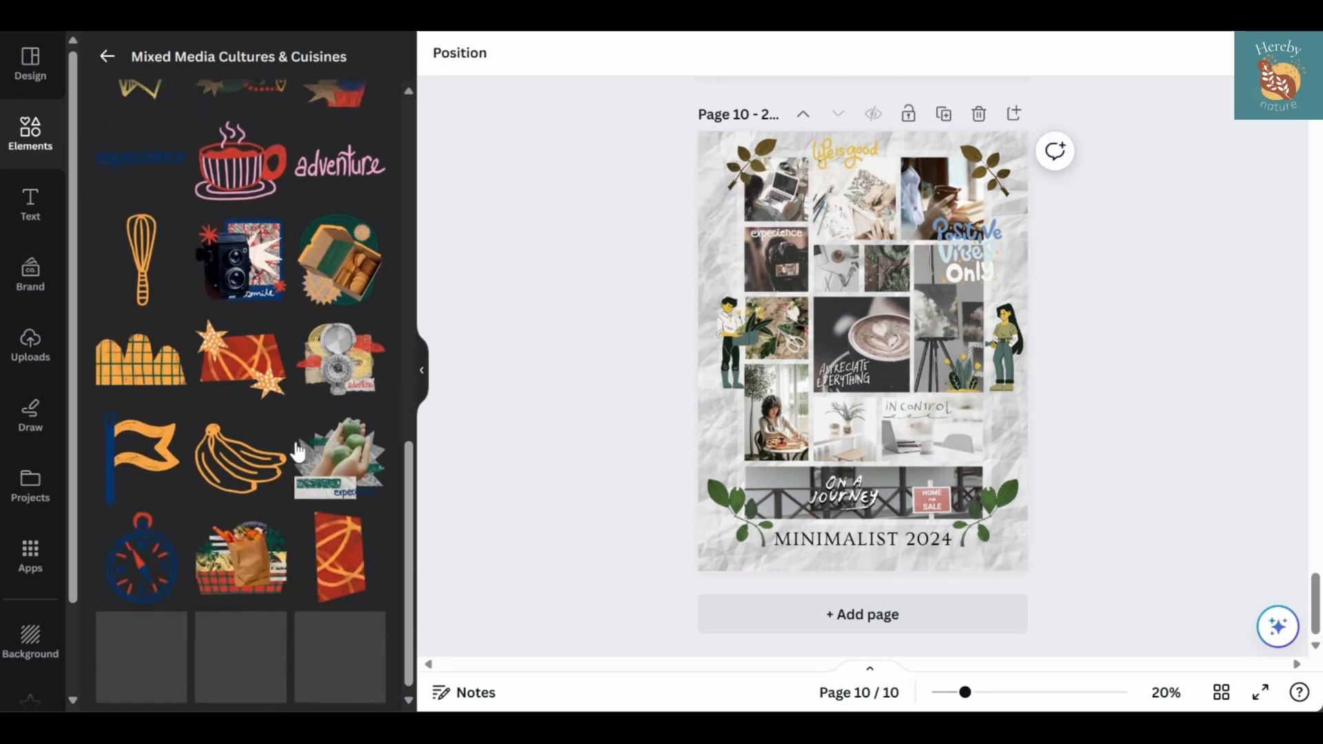
pyautogui.click(108, 57)
pyautogui.scroll(-10, 258, 252)
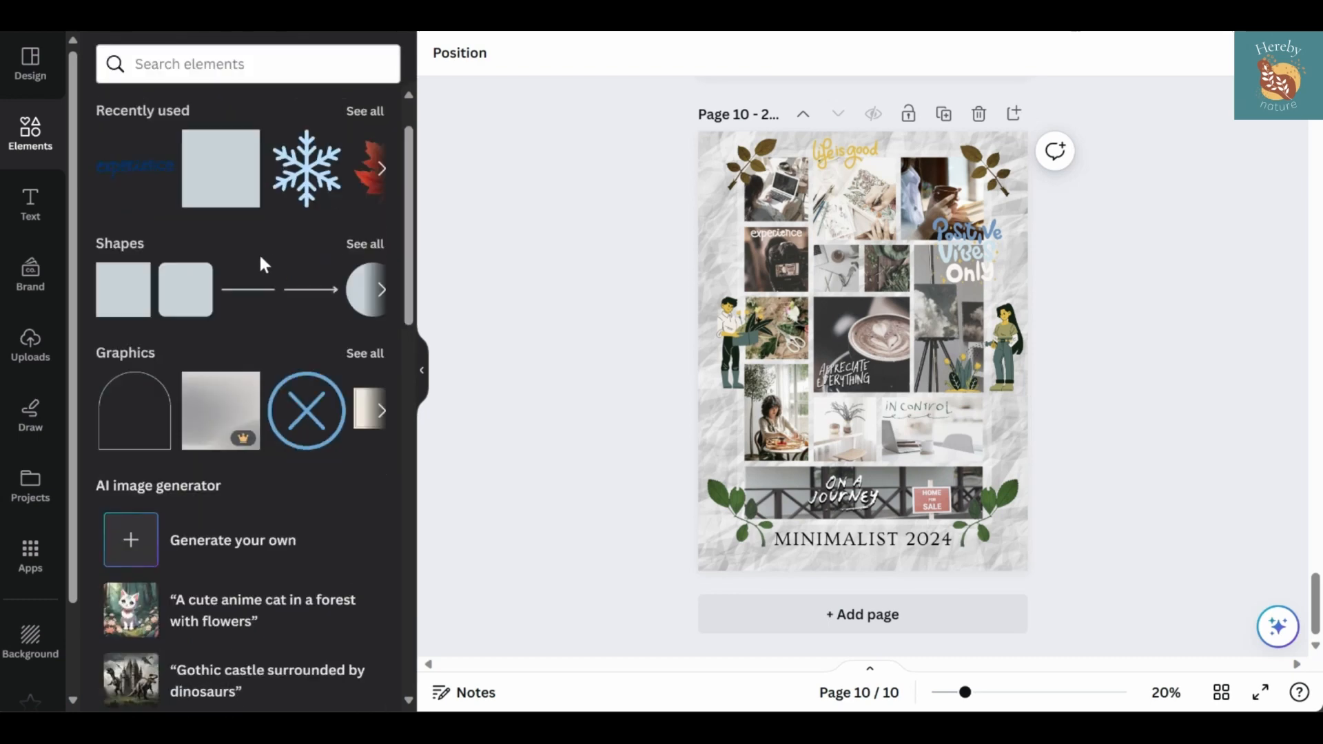
pyautogui.scroll(-5, 293, 358)
pyautogui.scroll(15, 238, 376)
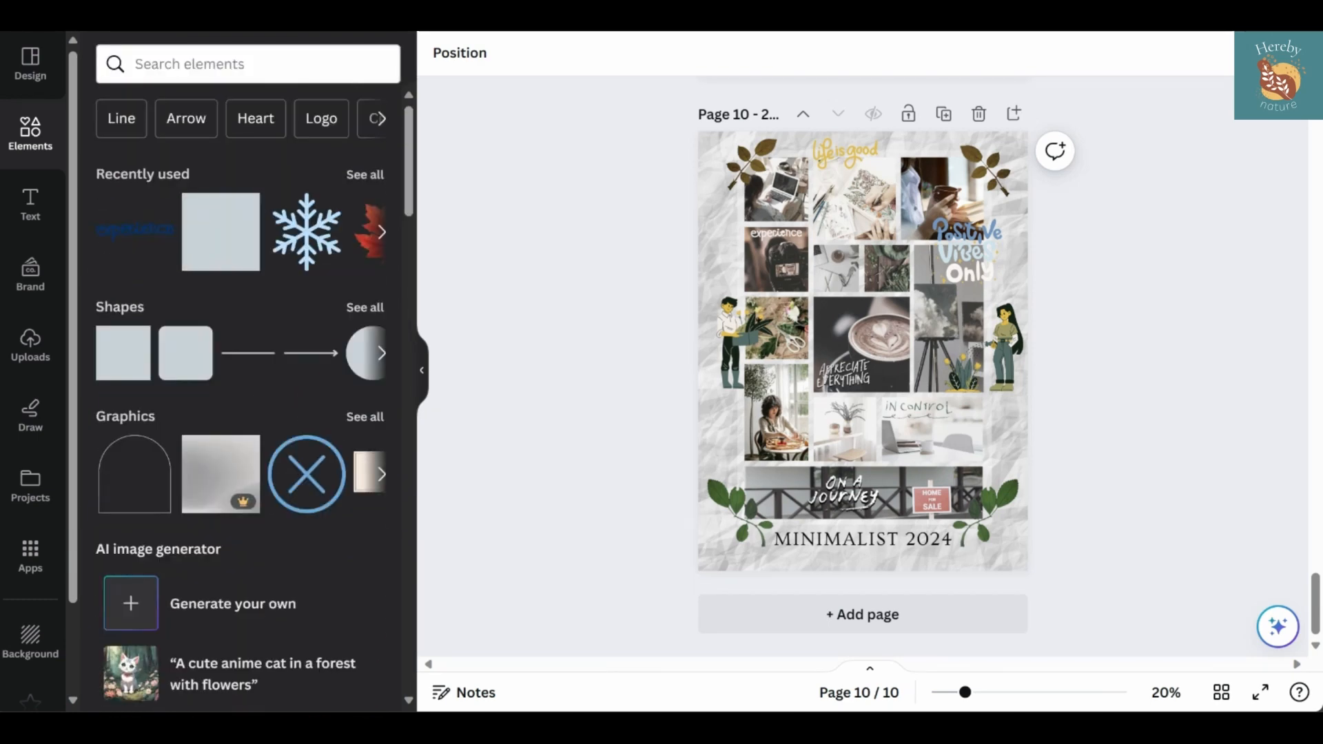
pyautogui.click(231, 64)
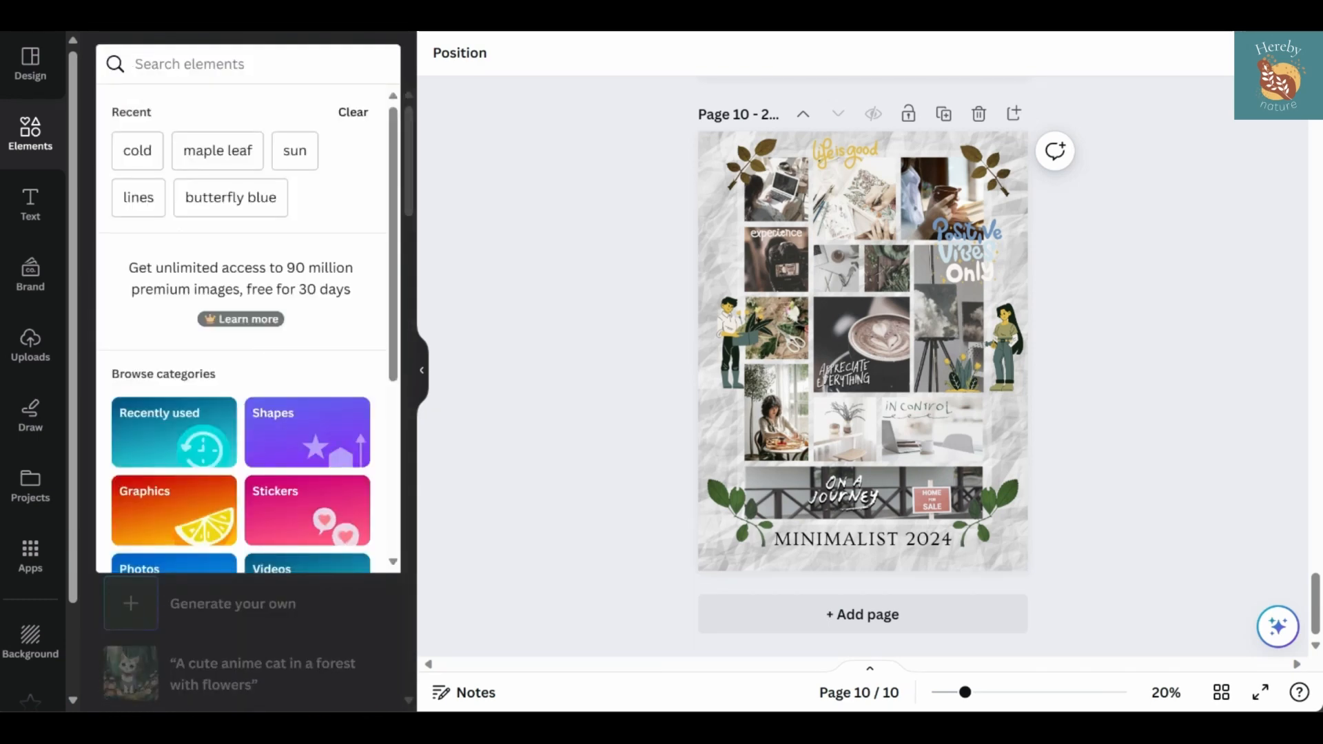
pyautogui.write('wor art')
pyautogui.click(162, 64)
pyautogui.write('d')
pyautogui.press('Return')
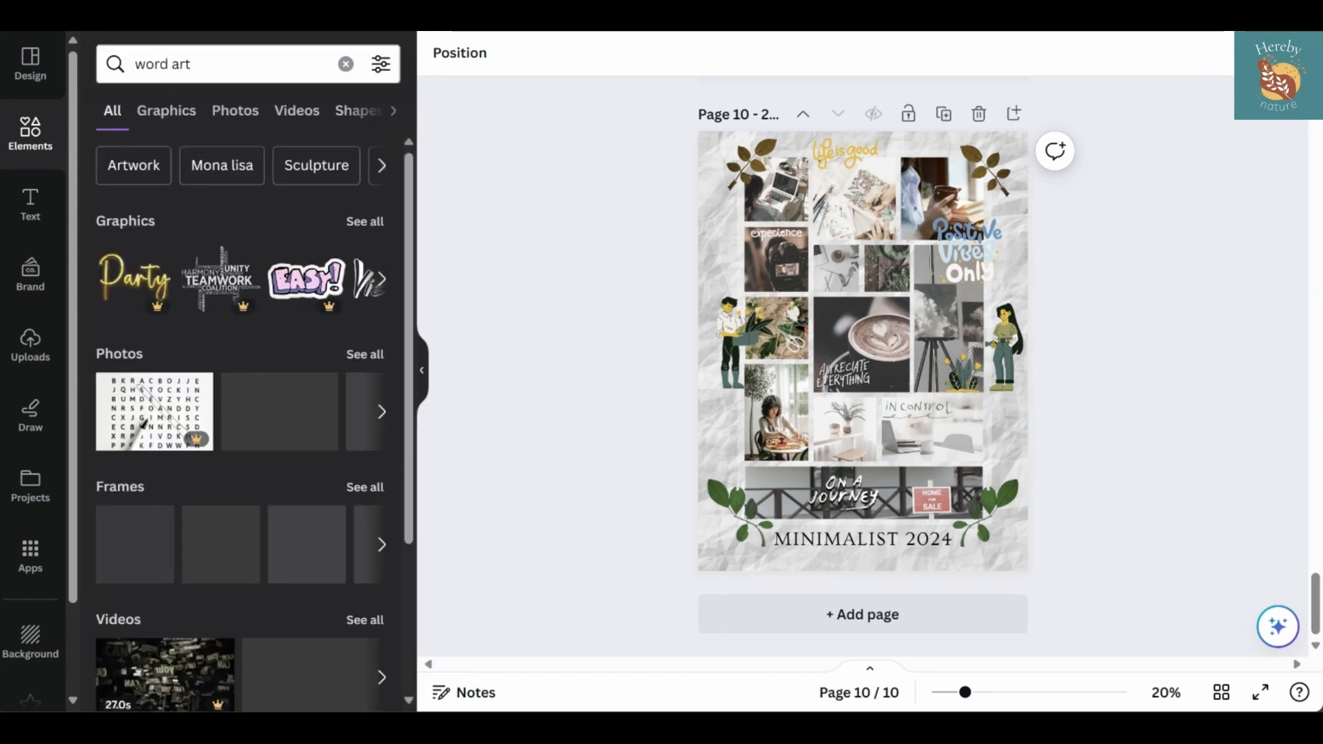
pyautogui.click(166, 110)
# Look through the word art graphics for lettering that suits the minimalist poster
pyautogui.scroll(-5, 241, 374)
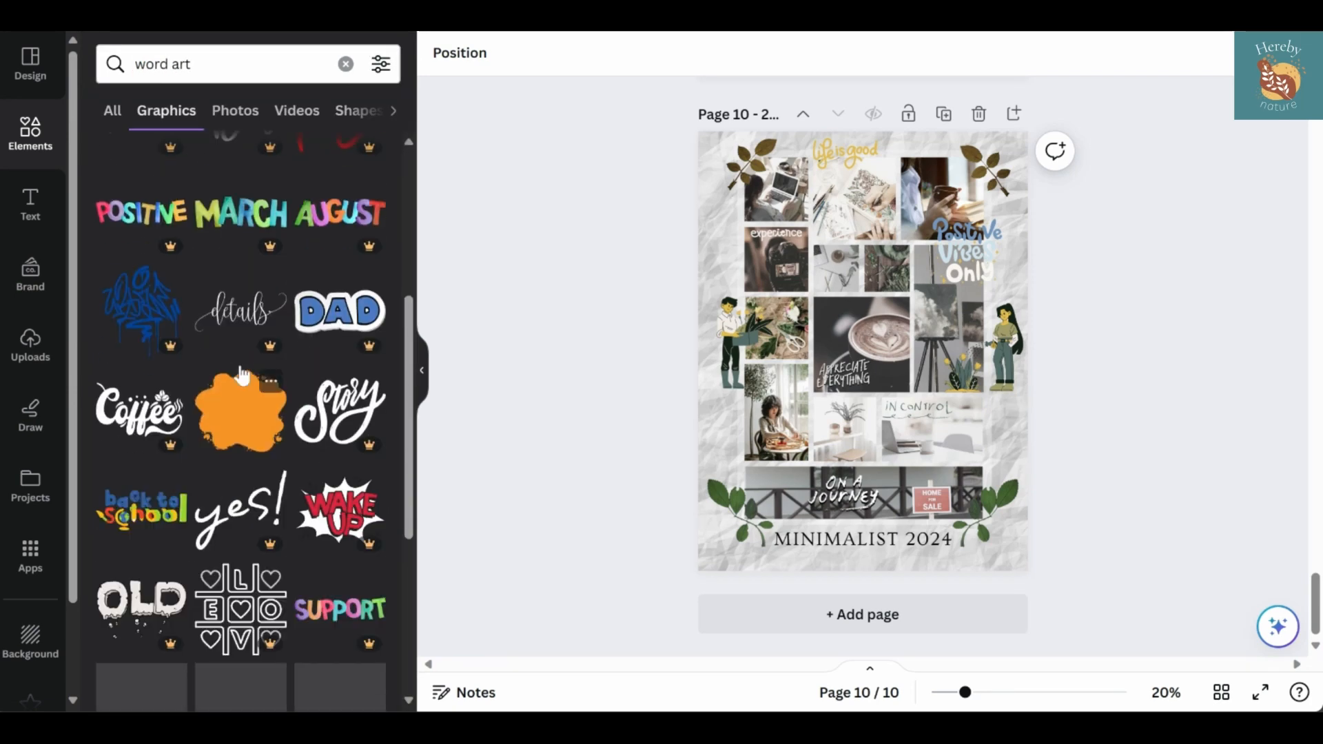
pyautogui.scroll(-10, 241, 376)
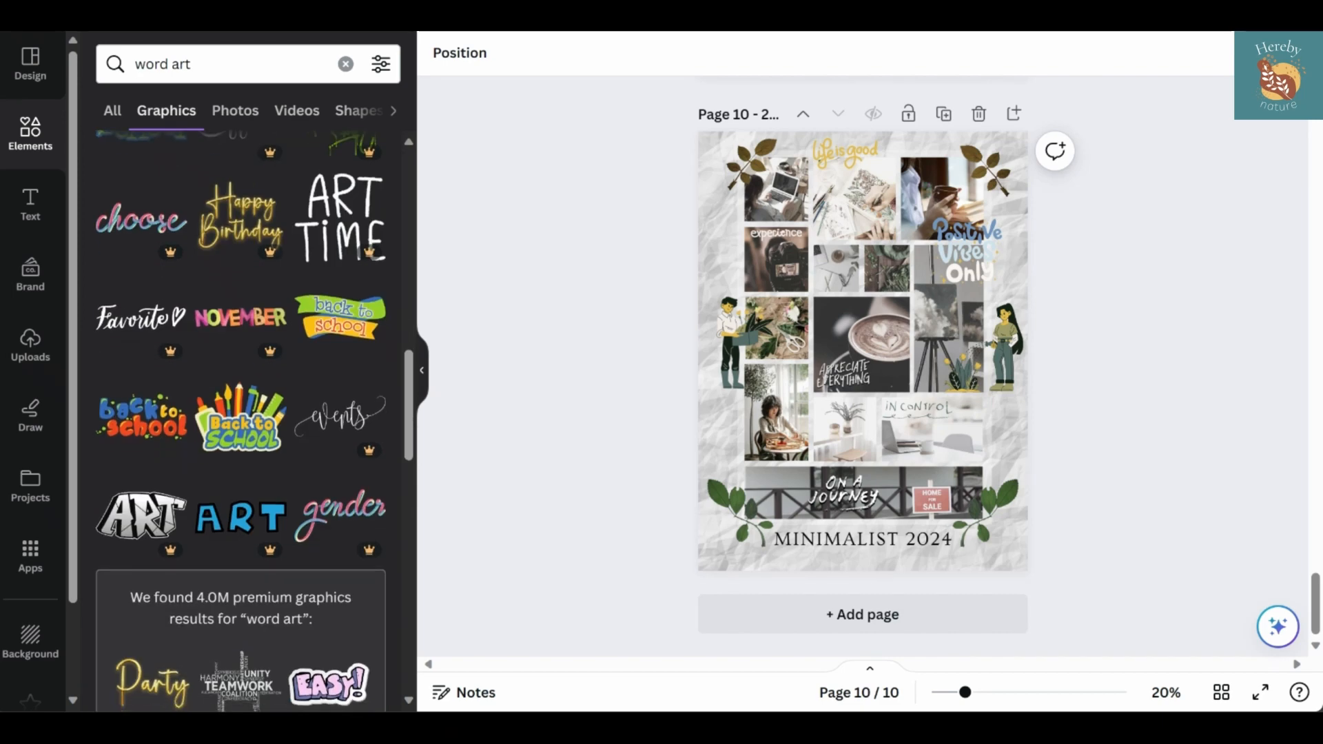
pyautogui.scroll(-5, 308, 391)
pyautogui.scroll(-15, 337, 378)
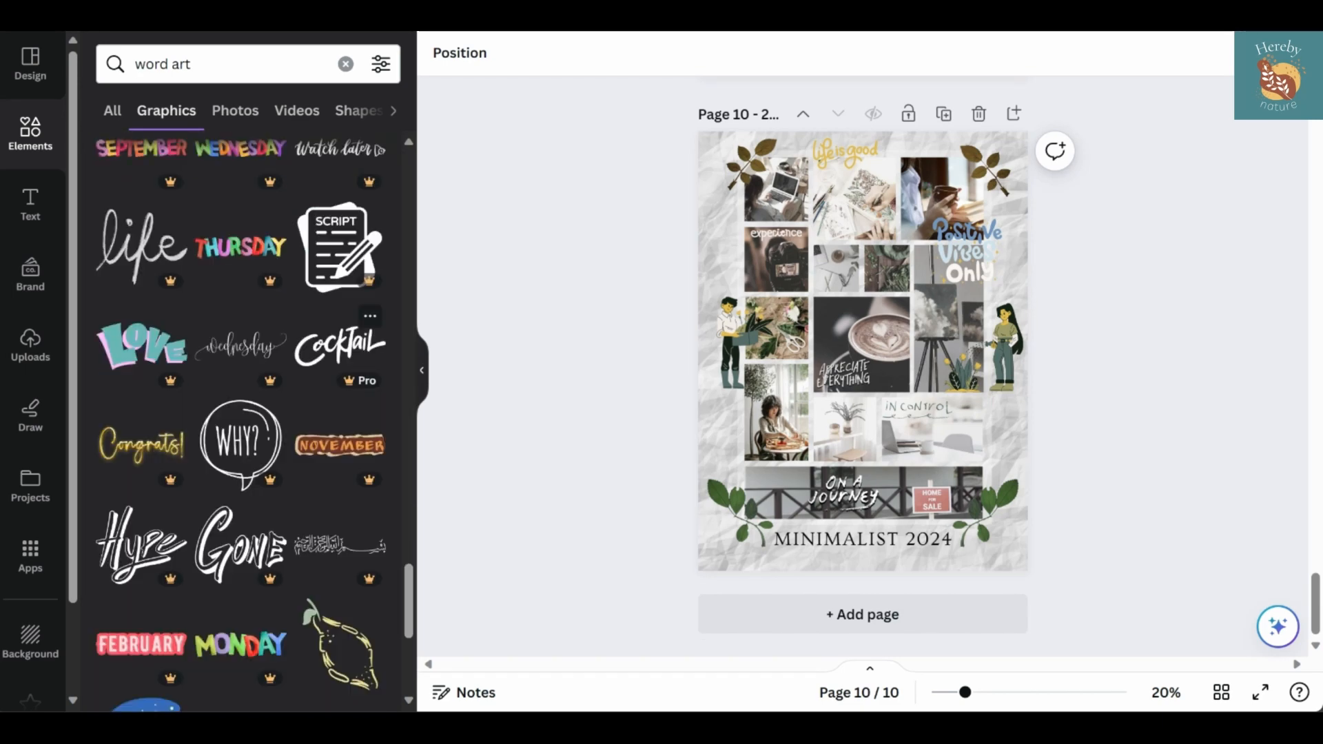
pyautogui.scroll(-8, 241, 421)
pyautogui.scroll(-9, 241, 420)
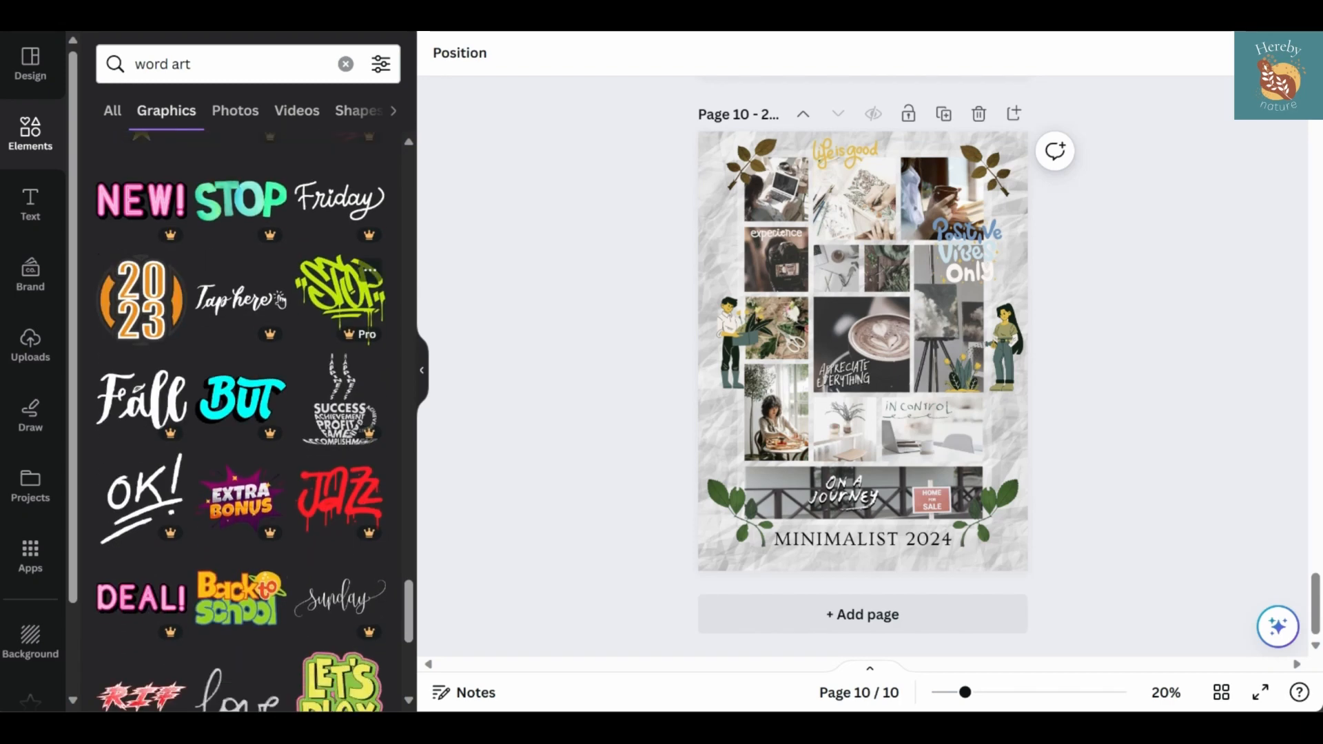
pyautogui.scroll(-3, 241, 420)
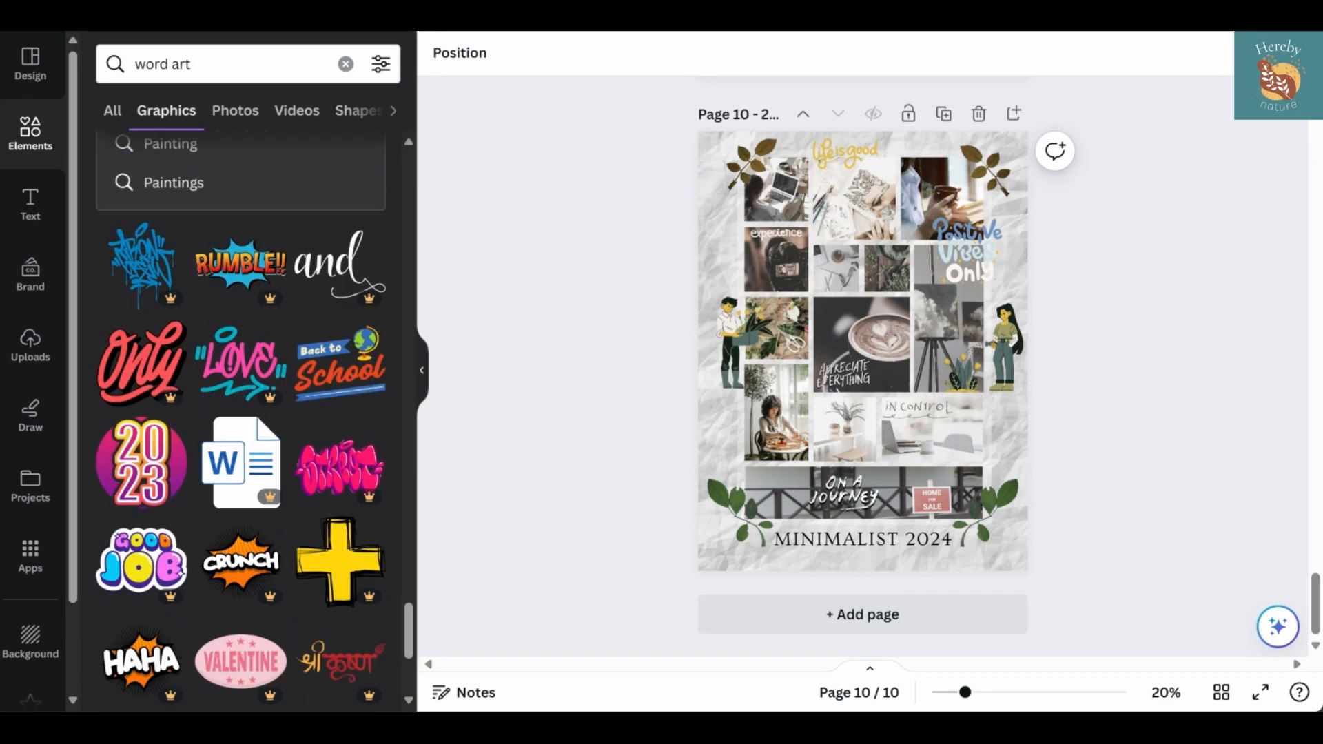
# Search the graphics for "positive affirmations" and add the underlined handwritten "breathe" lettering to the page
pyautogui.tripleClick(182, 64)
pyautogui.write('positive affirm')
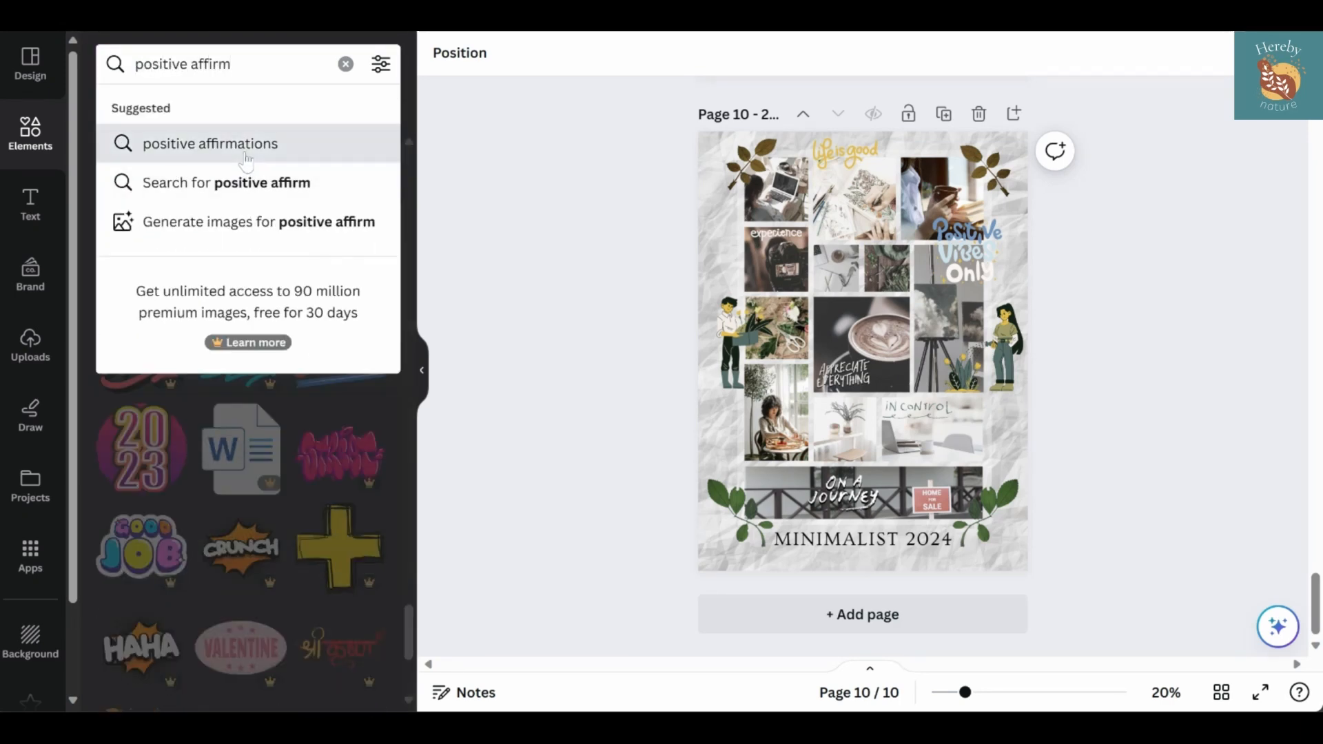
pyautogui.click(246, 149)
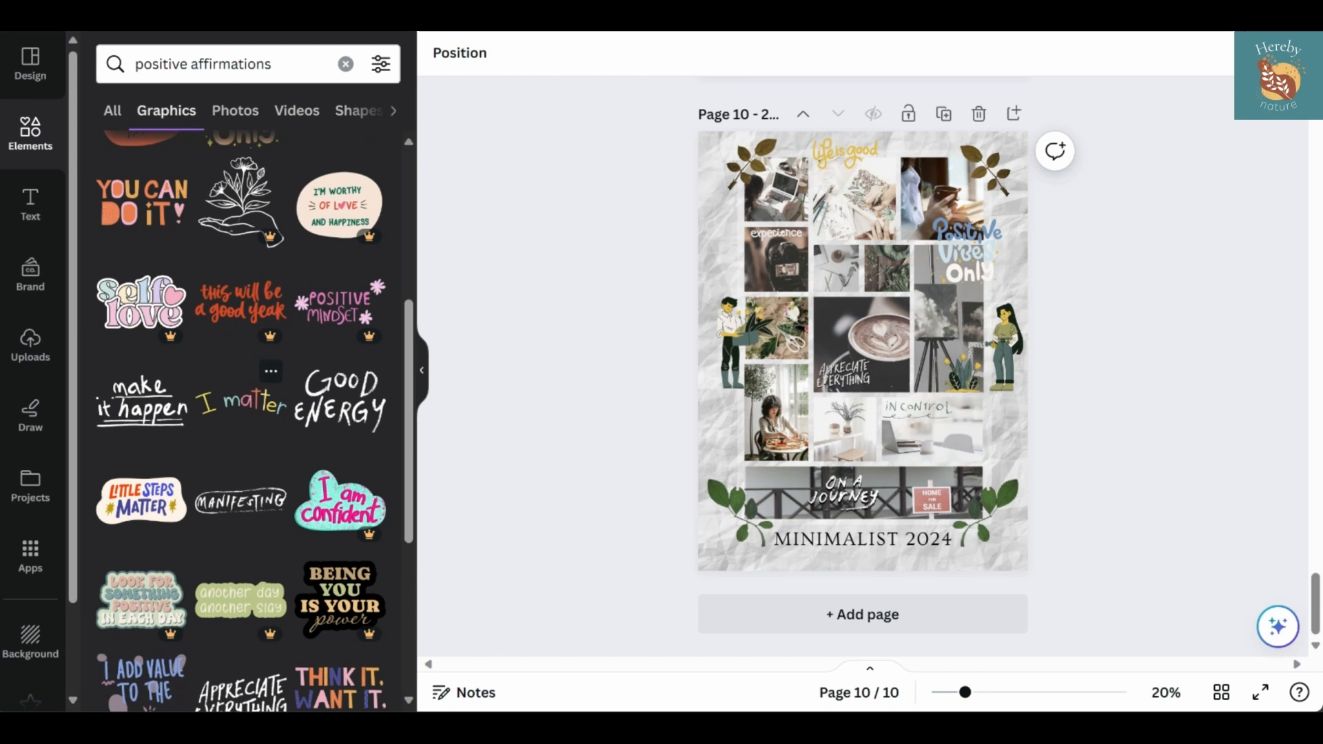
pyautogui.scroll(-5, 246, 445)
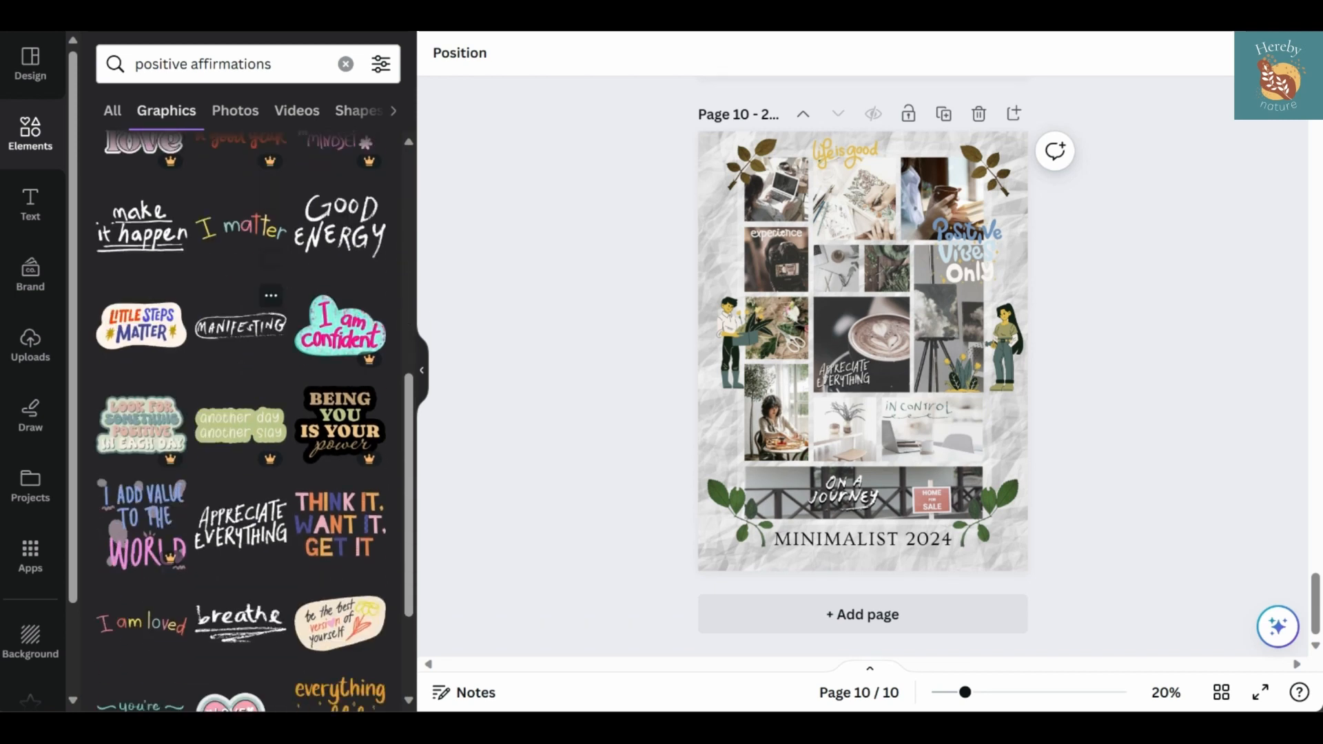
pyautogui.scroll(-1, 240, 413)
pyautogui.click(240, 456)
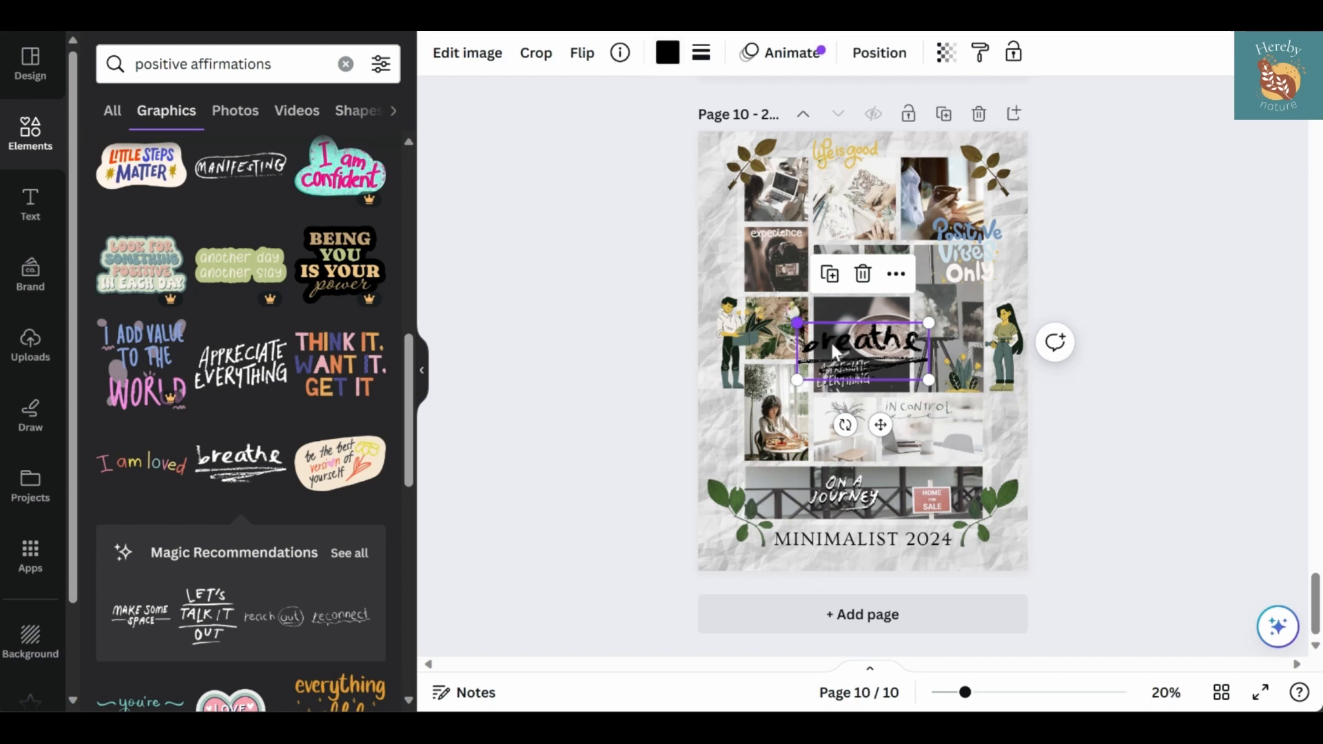
# Shrink the "breathe" lettering and fit it along the lower edge of the small photo directly above the coffee cup photo
pyautogui.moveTo(836, 352); pyautogui.dragTo(992, 494)
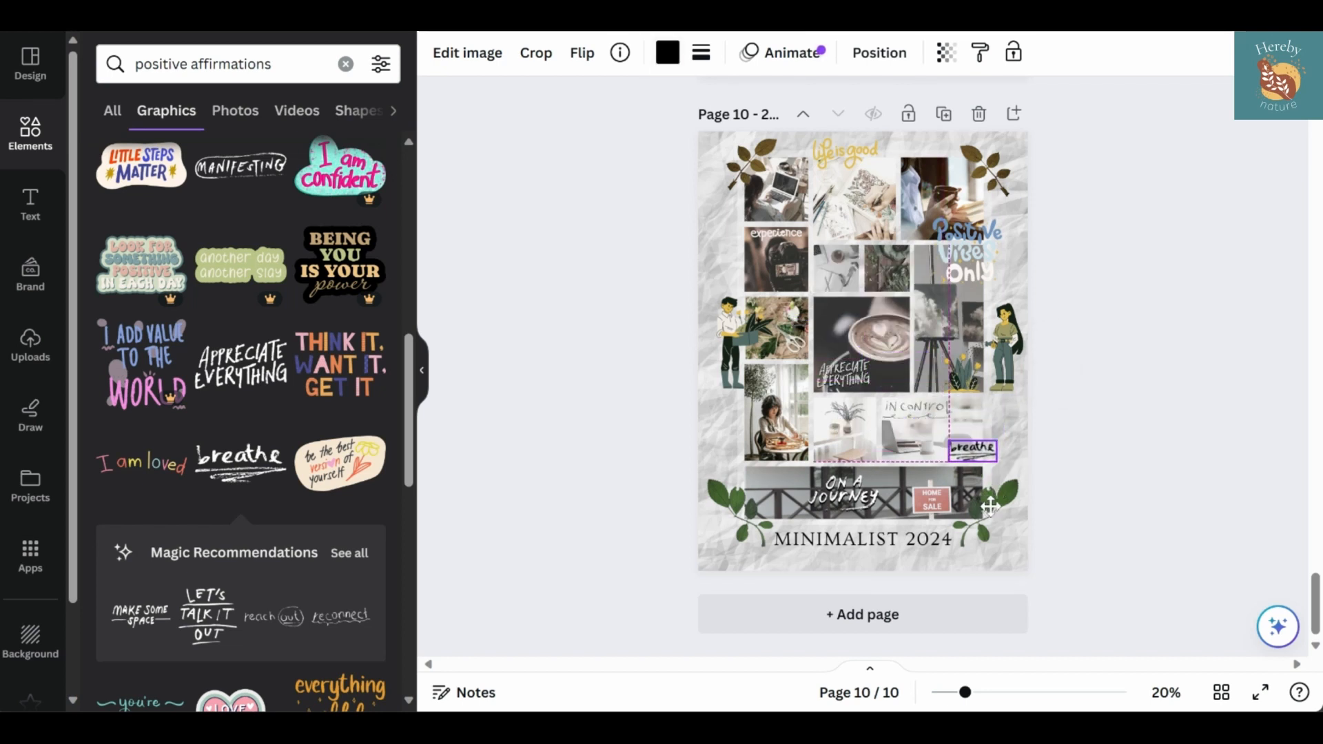
pyautogui.moveTo(972, 449); pyautogui.dragTo(854, 344)
pyautogui.press('Right')
pyautogui.press('Right')
pyautogui.press('Right')
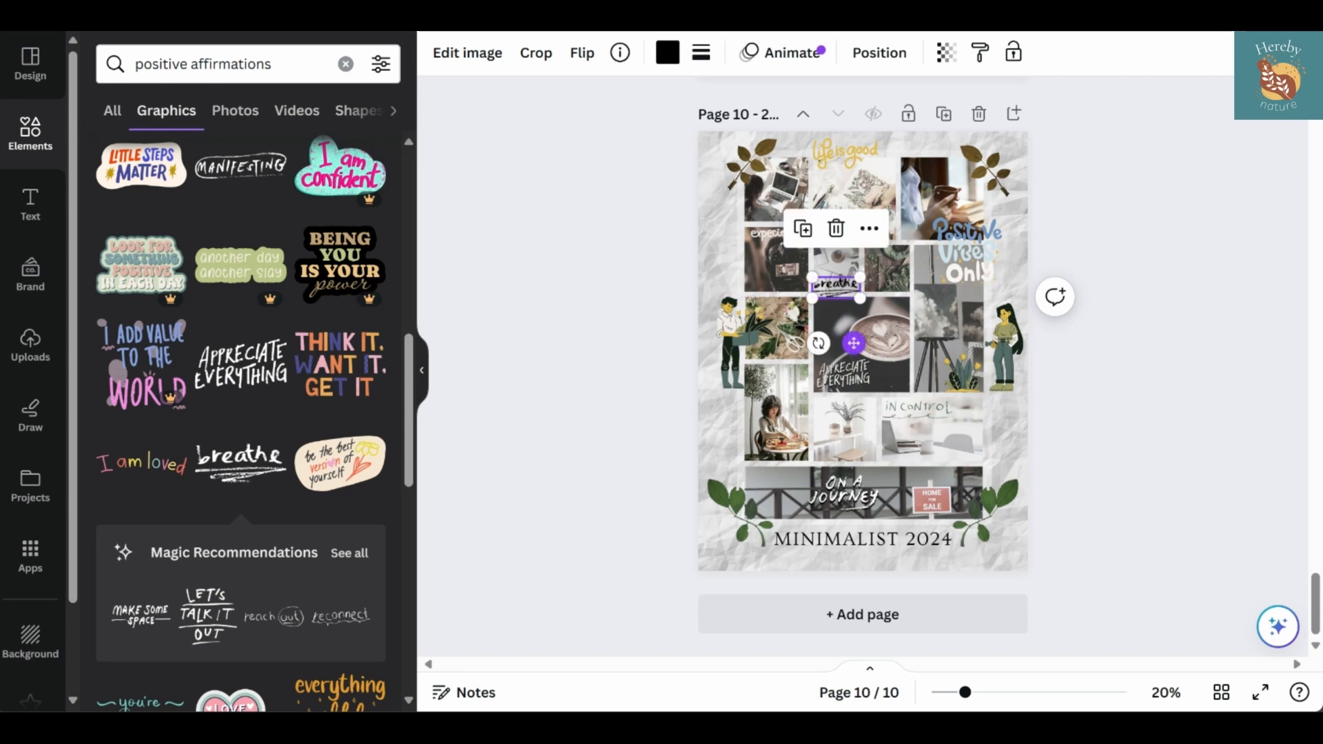
# Add the thin lowercase "on a journey" lettering from the full set of Magic Recommendations and open its color choices
pyautogui.scroll(-2, 352, 478)
pyautogui.click(350, 469)
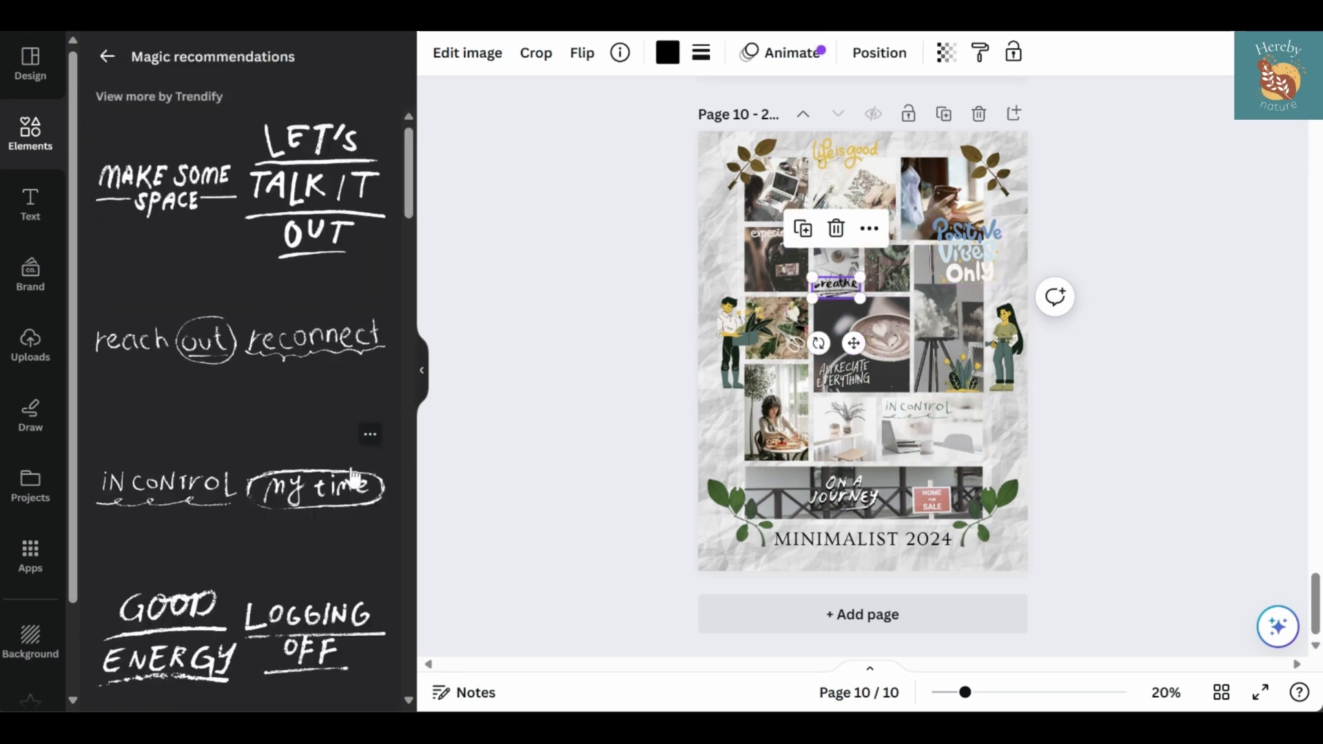
pyautogui.scroll(-10, 259, 434)
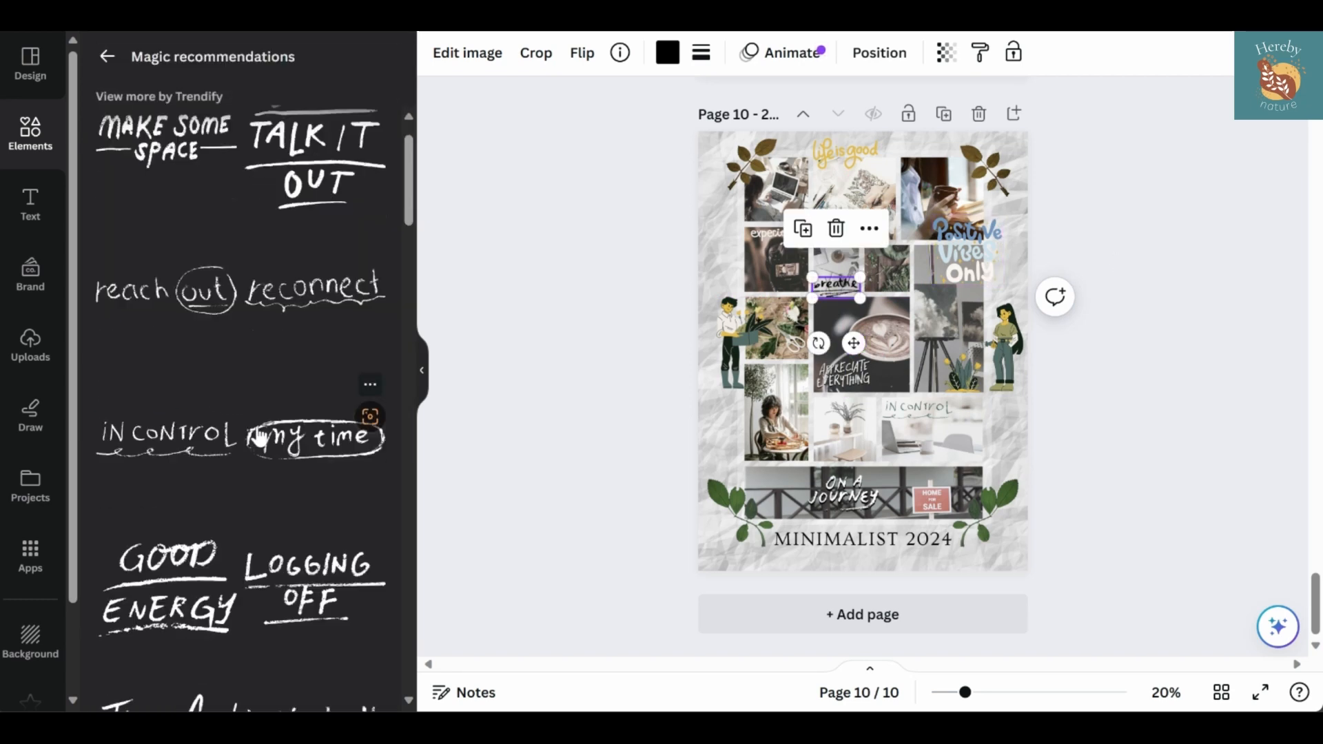
pyautogui.scroll(-9, 310, 413)
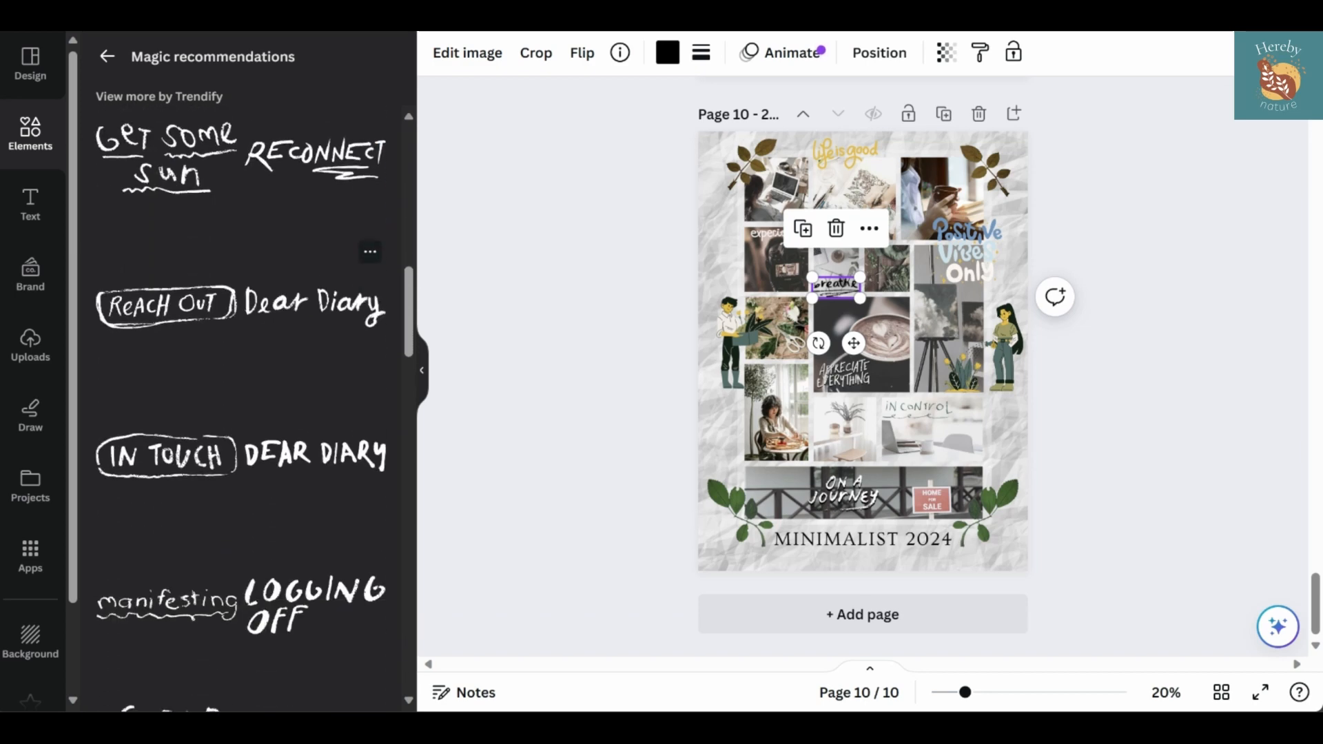
pyautogui.scroll(-7, 370, 456)
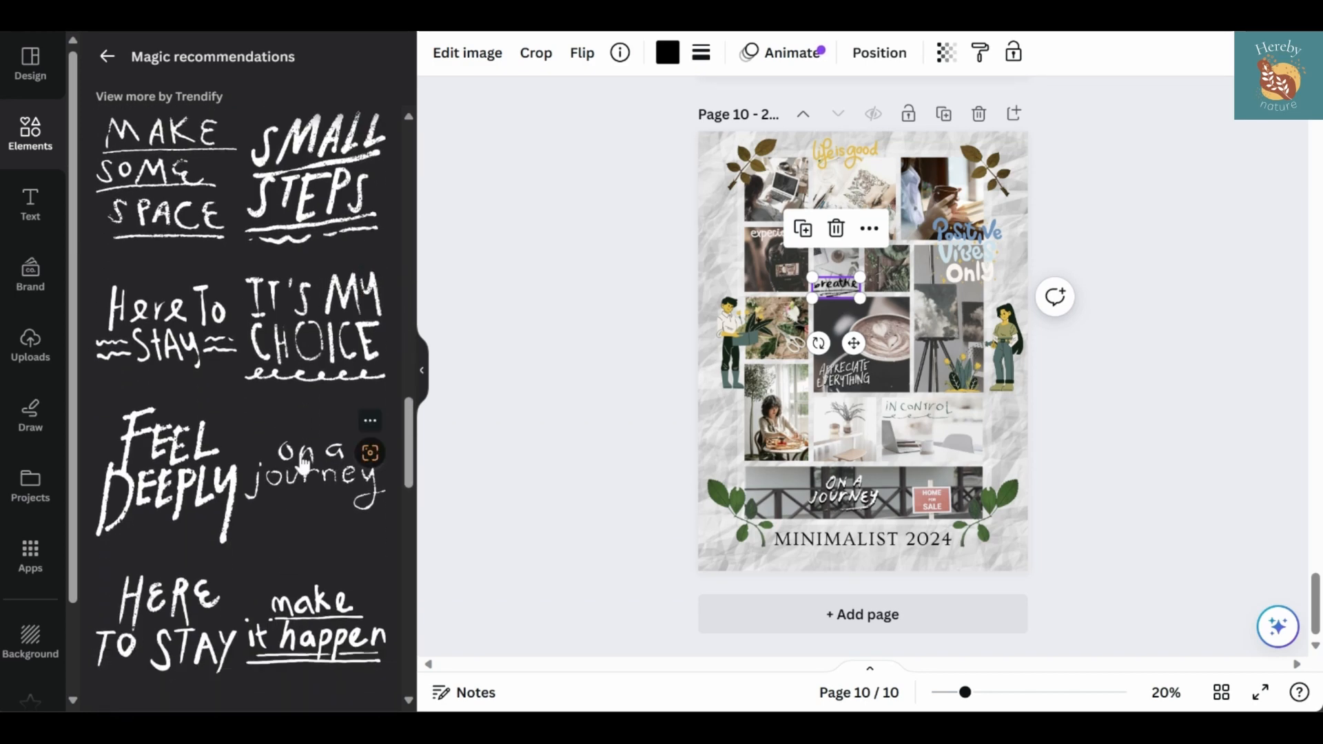
pyautogui.click(304, 462)
pyautogui.click(670, 55)
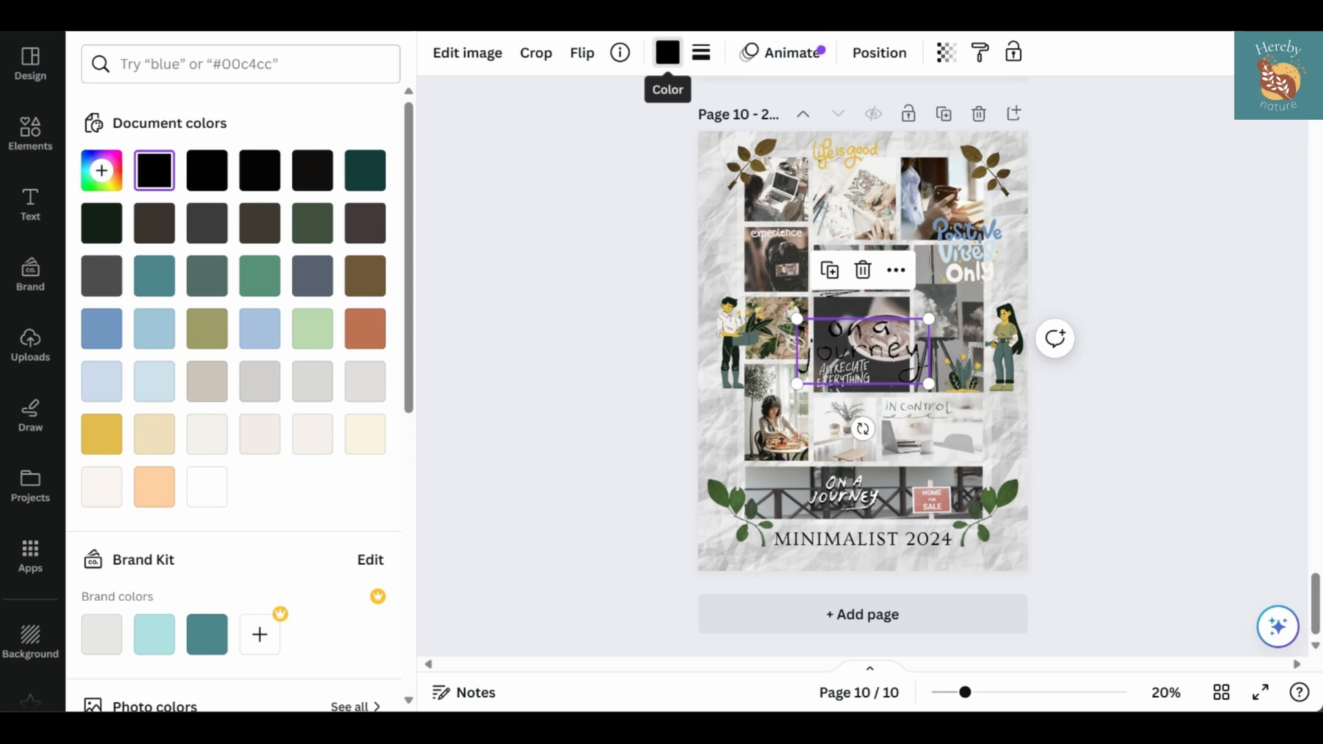
# Recolor the thin lowercase "on a journey" lettering white, shrink it and place it on the wide fence photo above the title
pyautogui.click(668, 58)
pyautogui.click(668, 58)
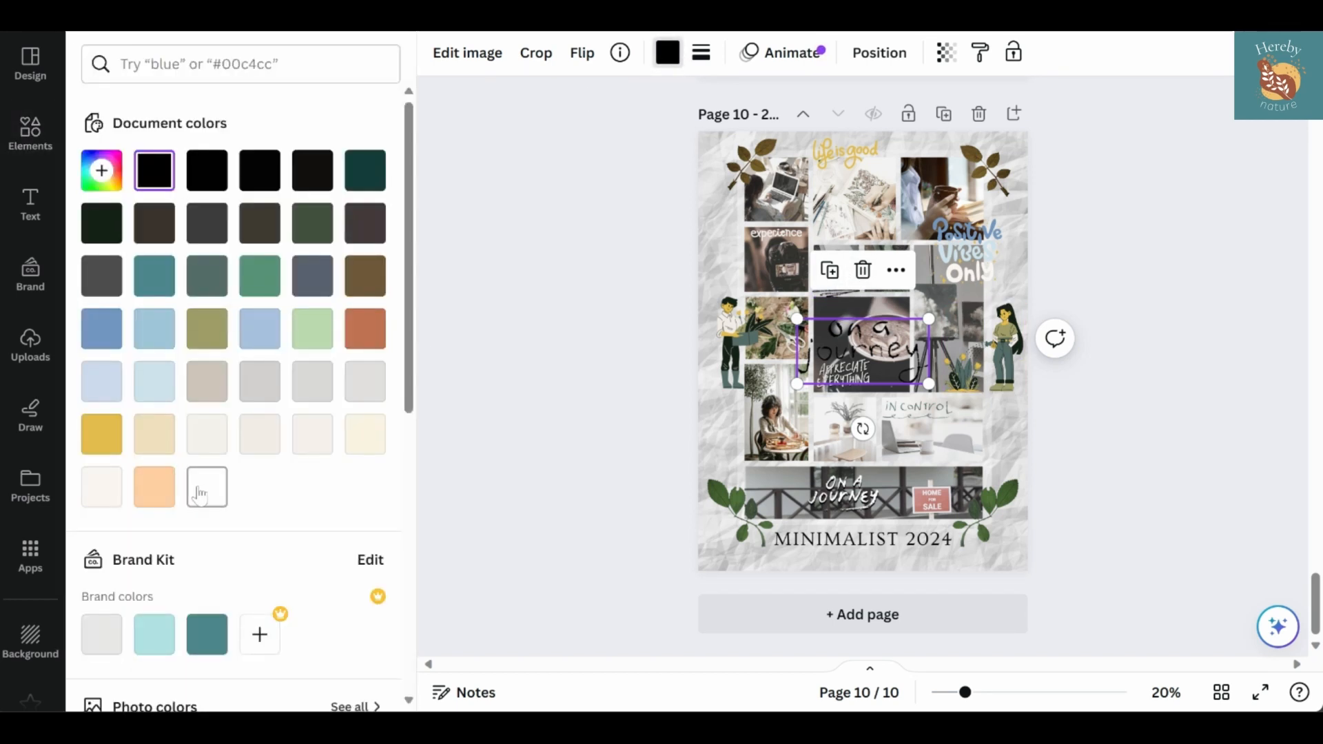
pyautogui.click(206, 489)
pyautogui.moveTo(797, 319); pyautogui.dragTo(861, 368)
pyautogui.moveTo(900, 370); pyautogui.dragTo(793, 467)
# Delete the old uppercase "ON A JOURNEY" lettering and center the new lettering vertically on the wide fence photo
pyautogui.click(838, 506)
pyautogui.press('Delete')
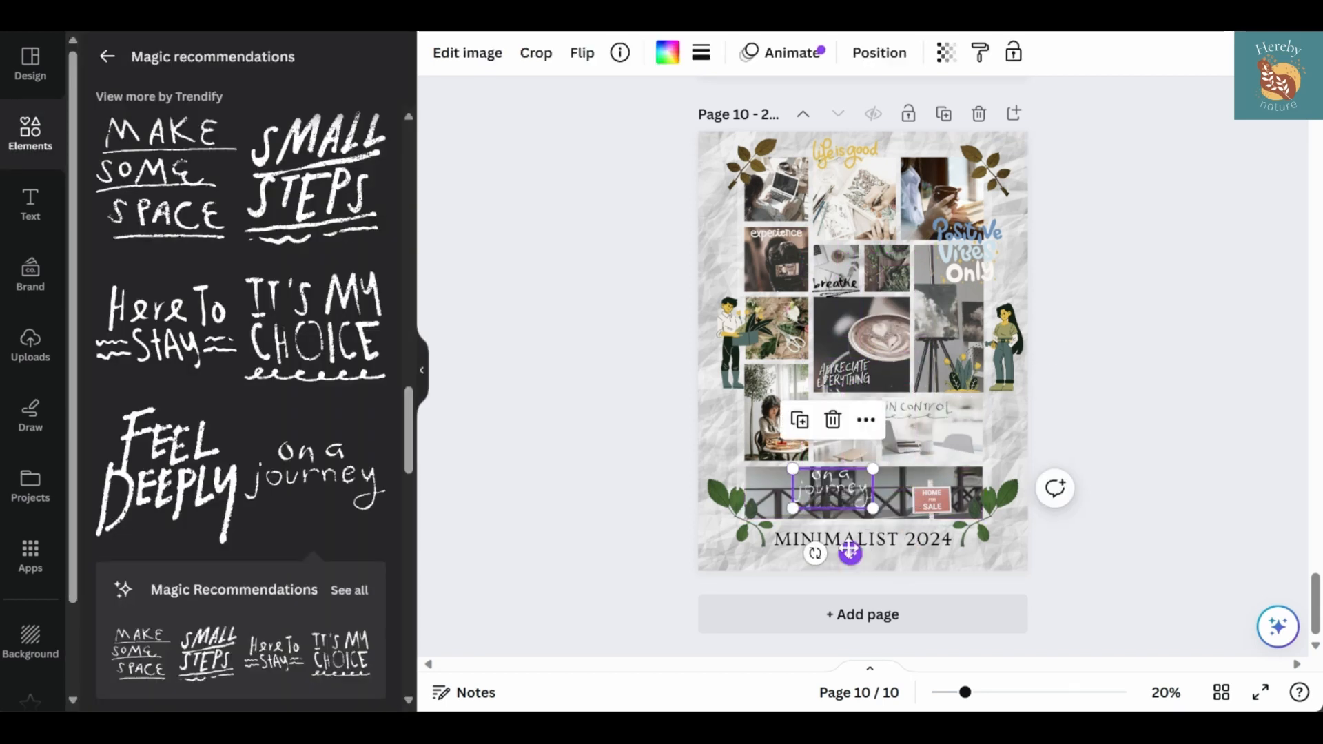
pyautogui.moveTo(849, 551); pyautogui.dragTo(854, 558)
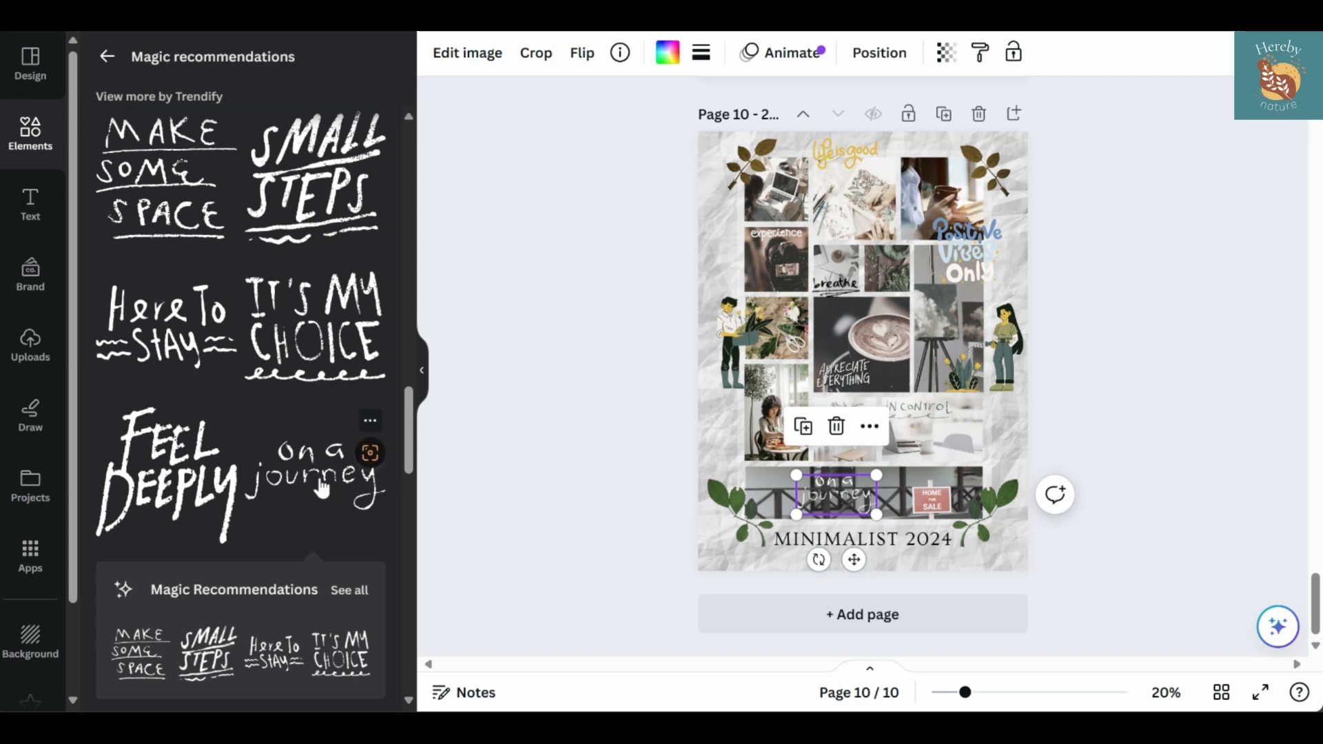
# Leave the Magic Recommendations and search the graphics for "positive vibes only"
pyautogui.scroll(-6, 321, 489)
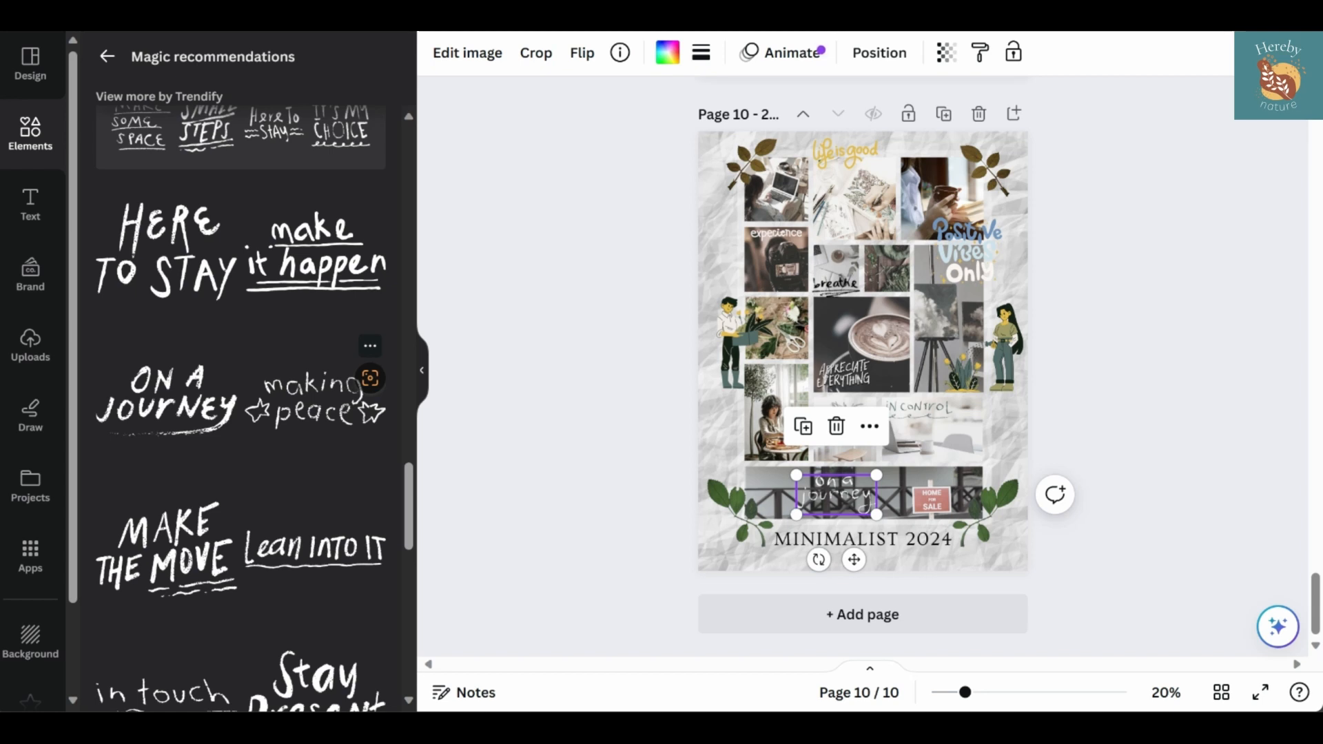
pyautogui.scroll(-4, 317, 400)
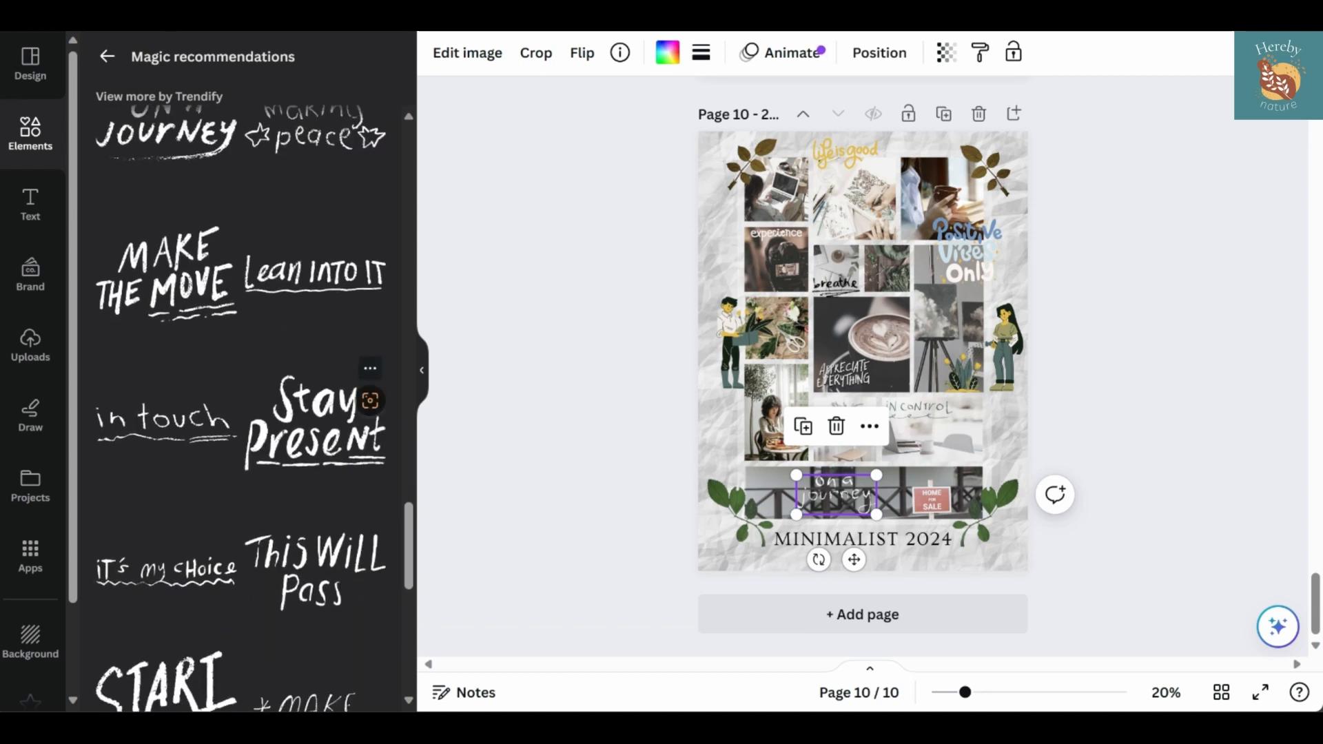
pyautogui.scroll(-4, 317, 414)
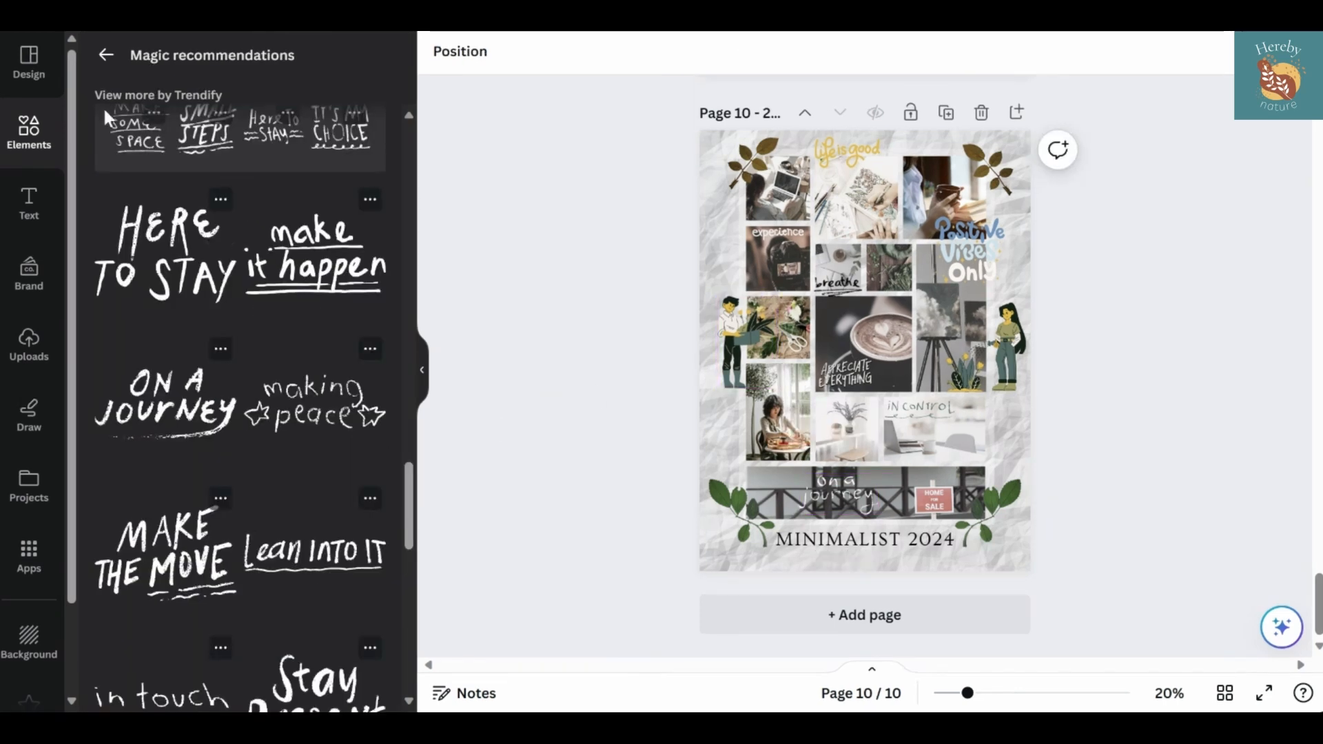
pyautogui.click(106, 54)
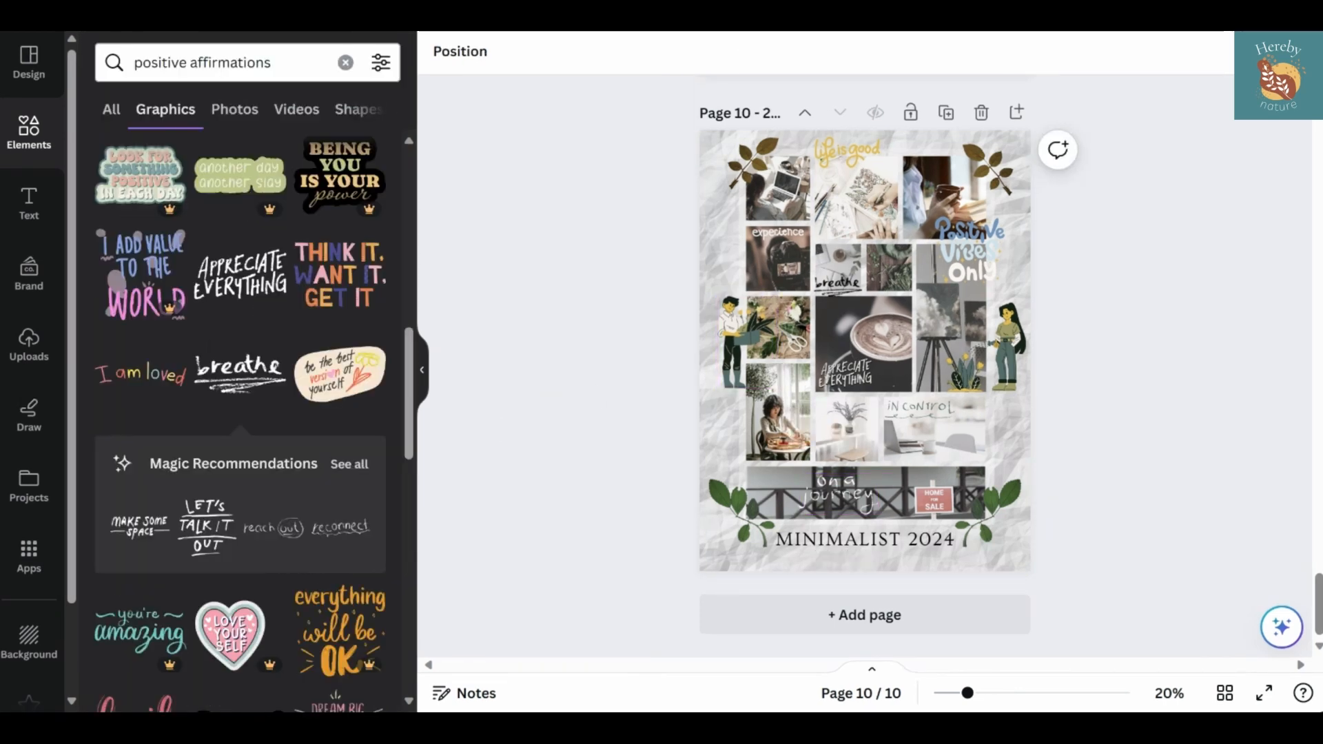
pyautogui.doubleClick(232, 62)
pyautogui.write('vibes only')
pyautogui.press('Return')
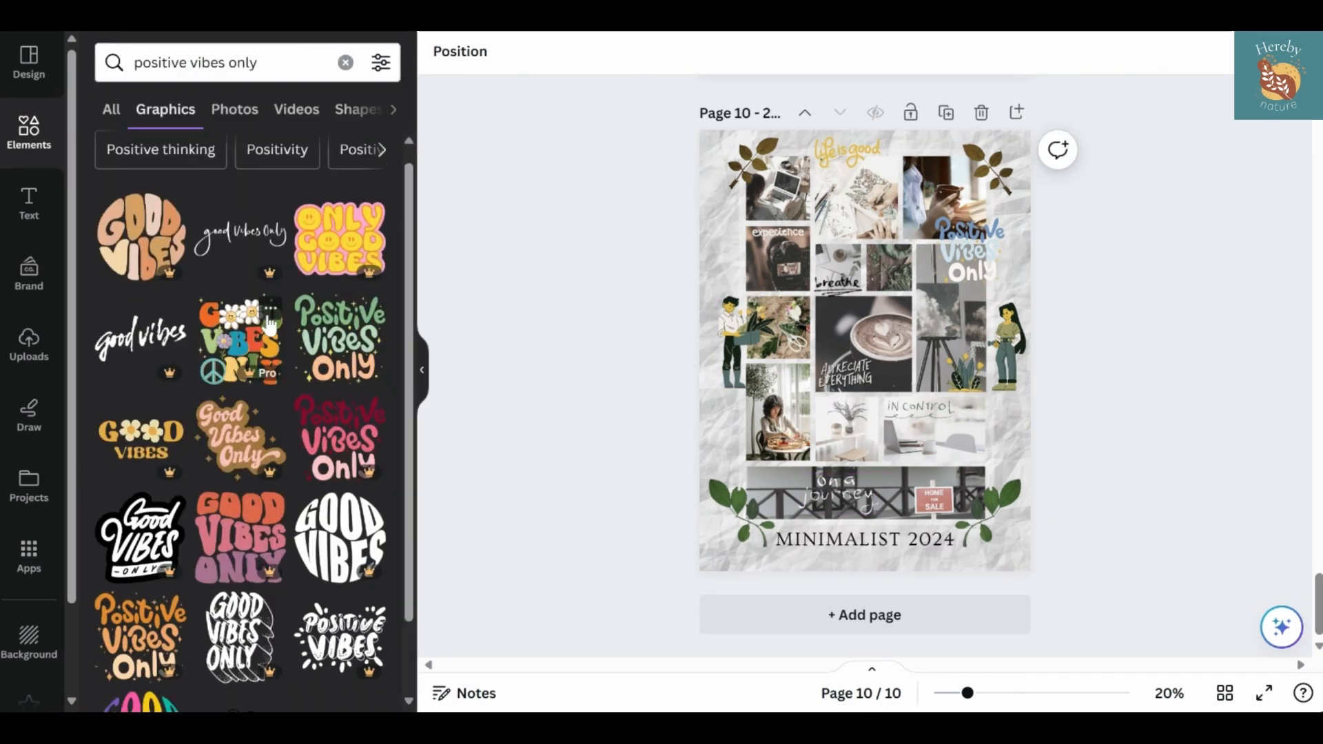
# Replace the blue and white "Positive Vibes Only" lettering with the blue and pink chalk-style "POSITIVE VIBES" lettering from the results
pyautogui.scroll(-10, 241, 427)
pyautogui.scroll(-8, 241, 427)
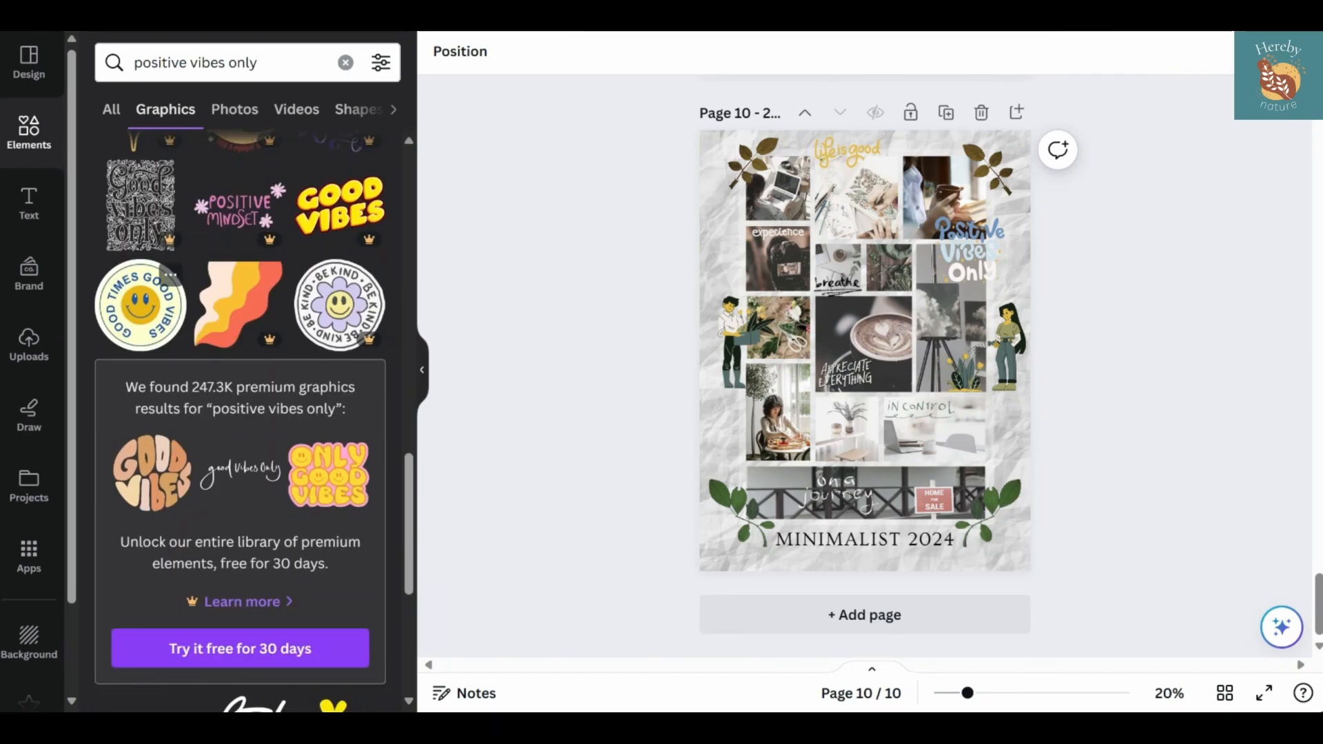
pyautogui.scroll(-10, 241, 331)
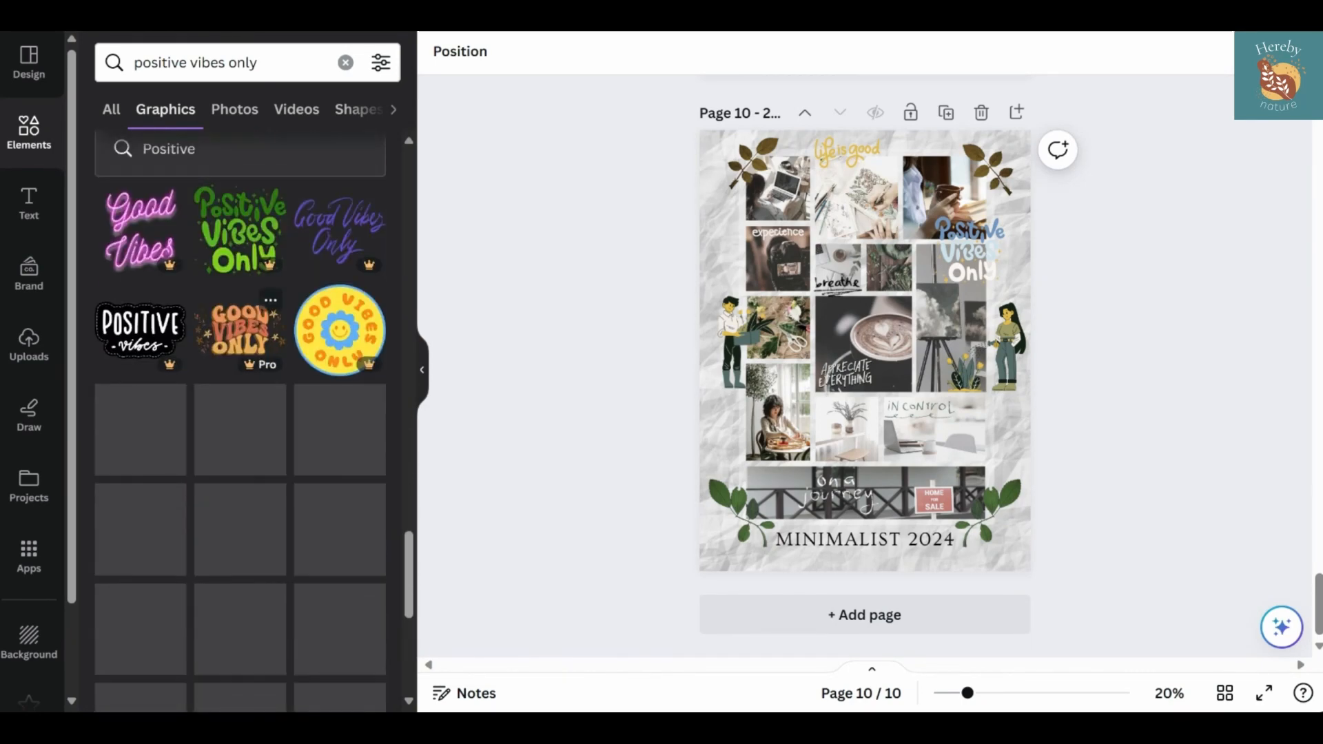
pyautogui.scroll(-5, 241, 420)
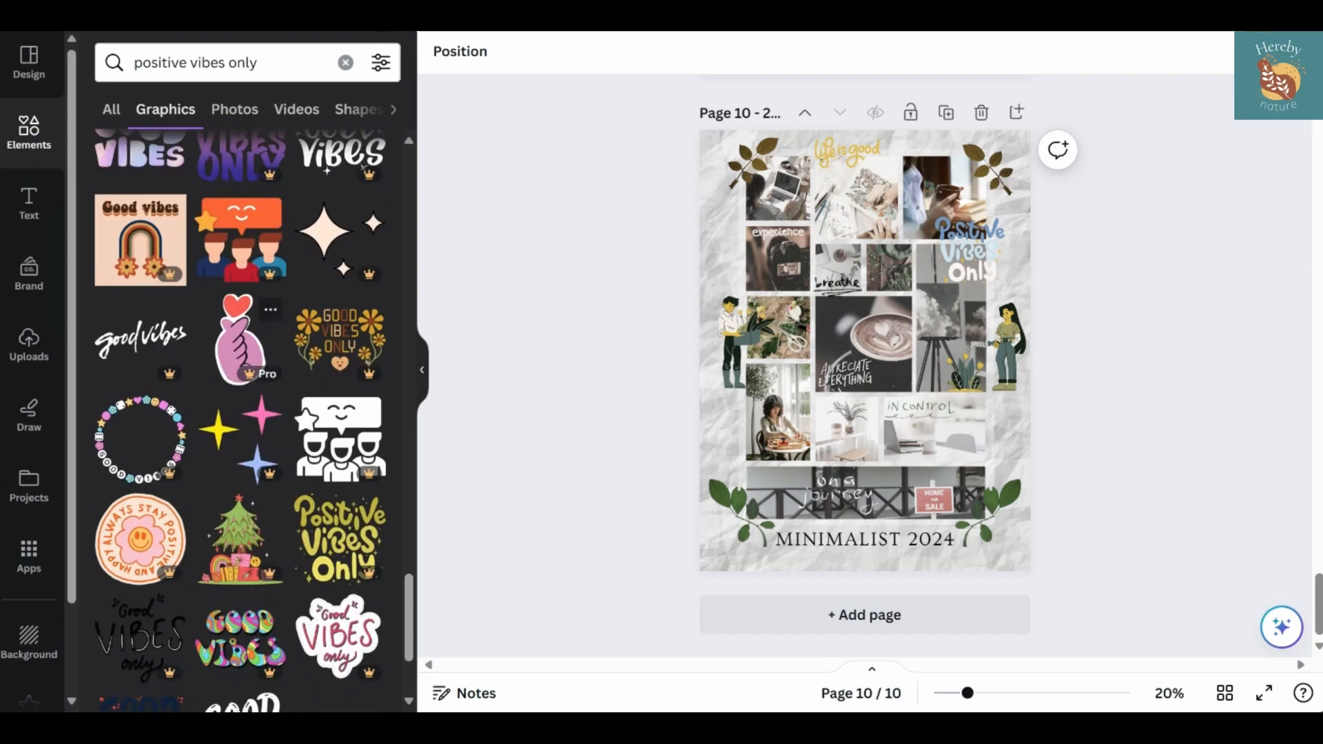
pyautogui.scroll(-10, 241, 331)
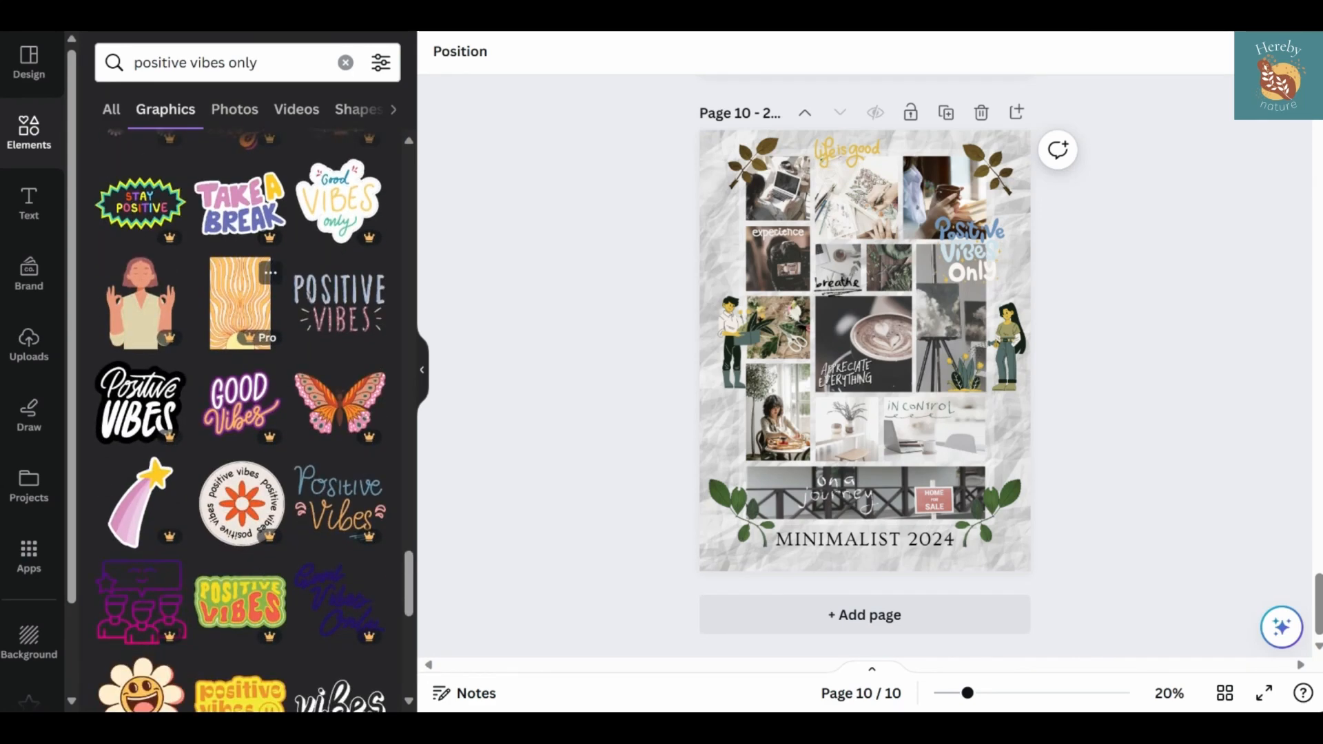
pyautogui.click(976, 252)
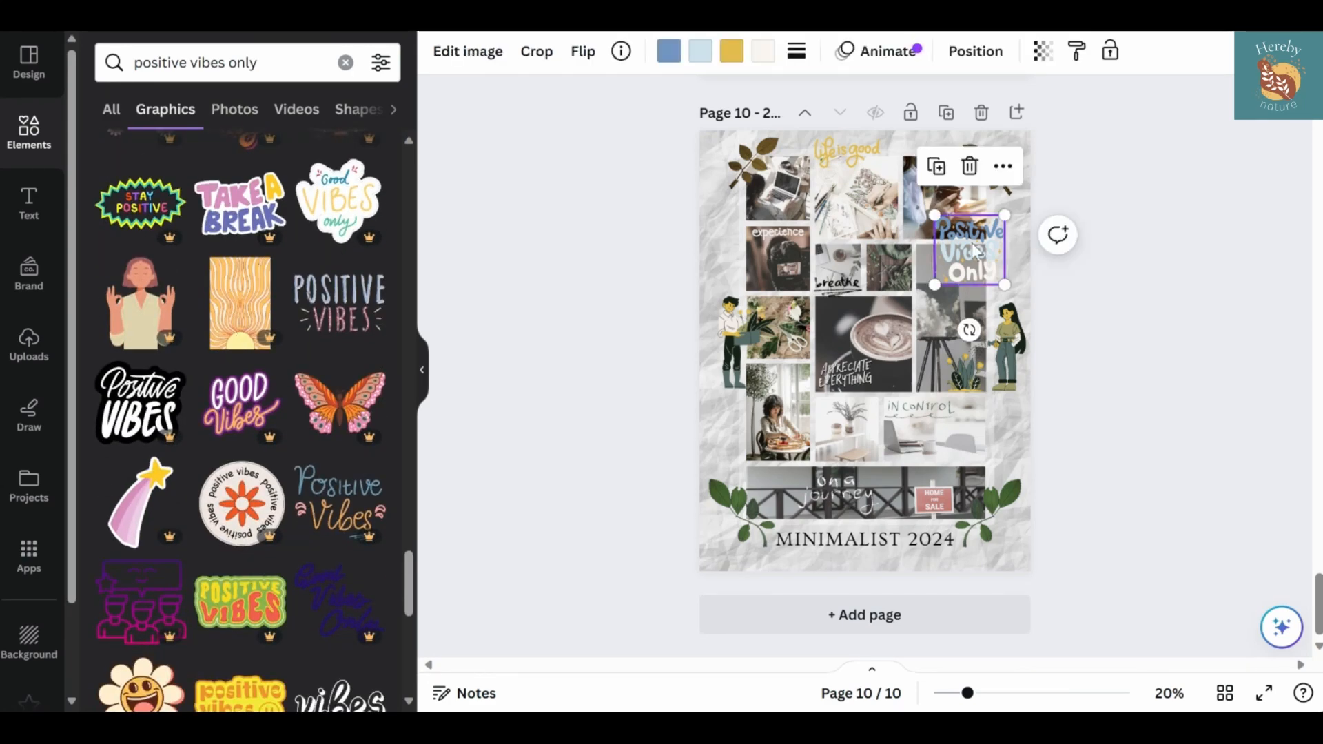
pyautogui.press('Delete')
pyautogui.click(349, 319)
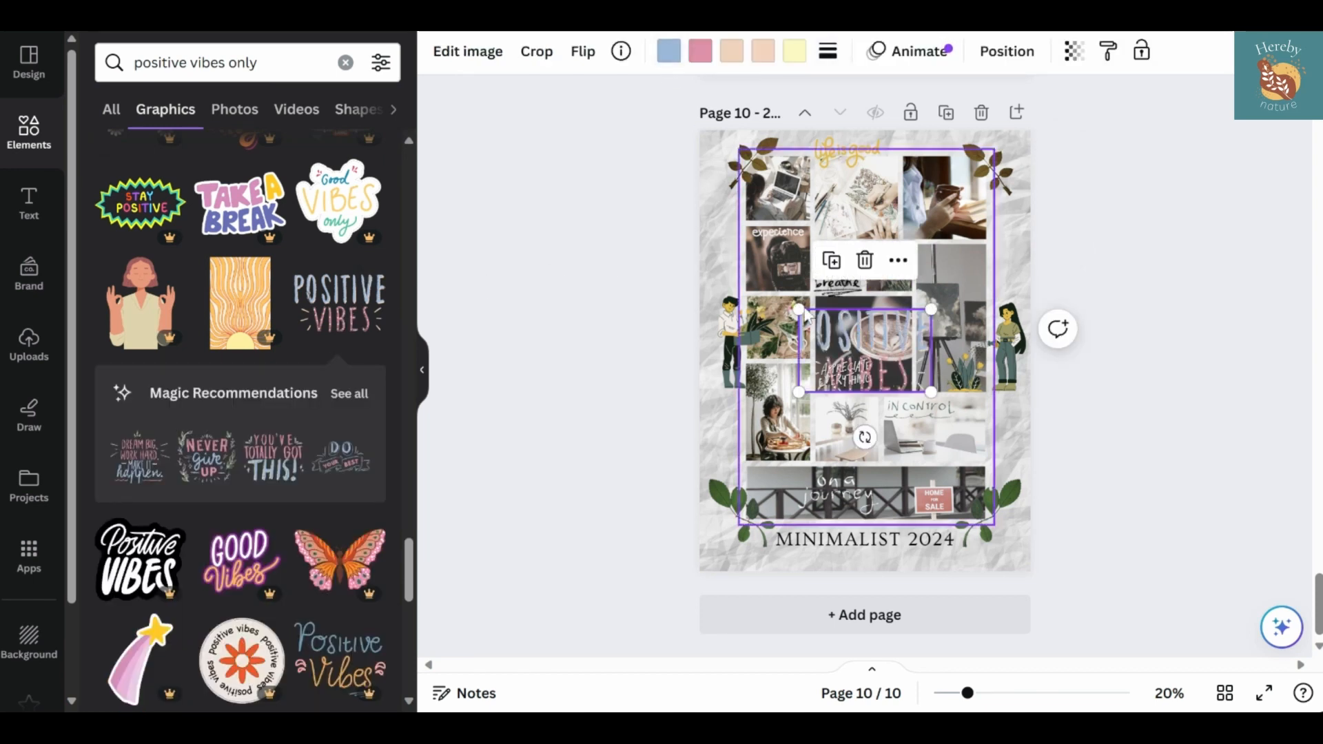
# Shrink the "POSITIVE VIBES" lettering and fit it into the upper right corner of the easel painting photo
pyautogui.moveTo(799, 309); pyautogui.dragTo(866, 352)
pyautogui.moveTo(910, 437); pyautogui.dragTo(967, 332)
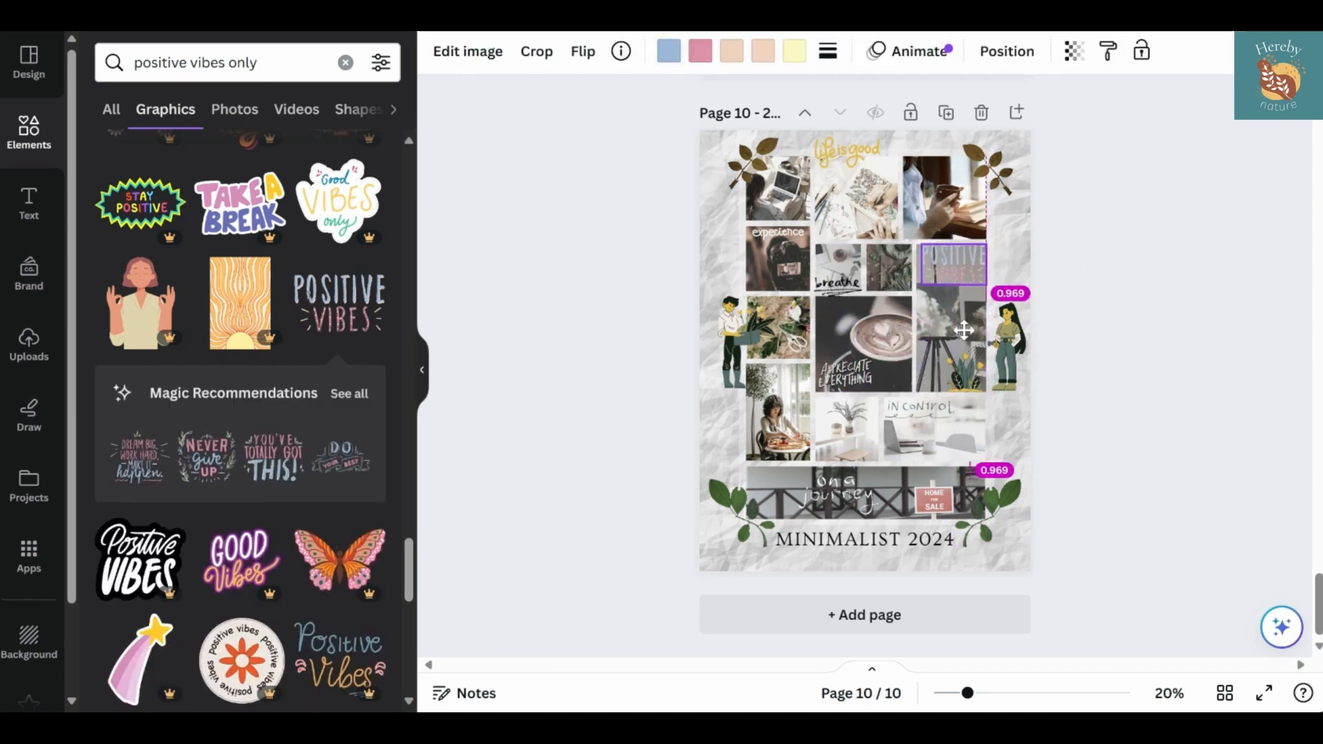
pyautogui.moveTo(924, 247); pyautogui.dragTo(943, 256)
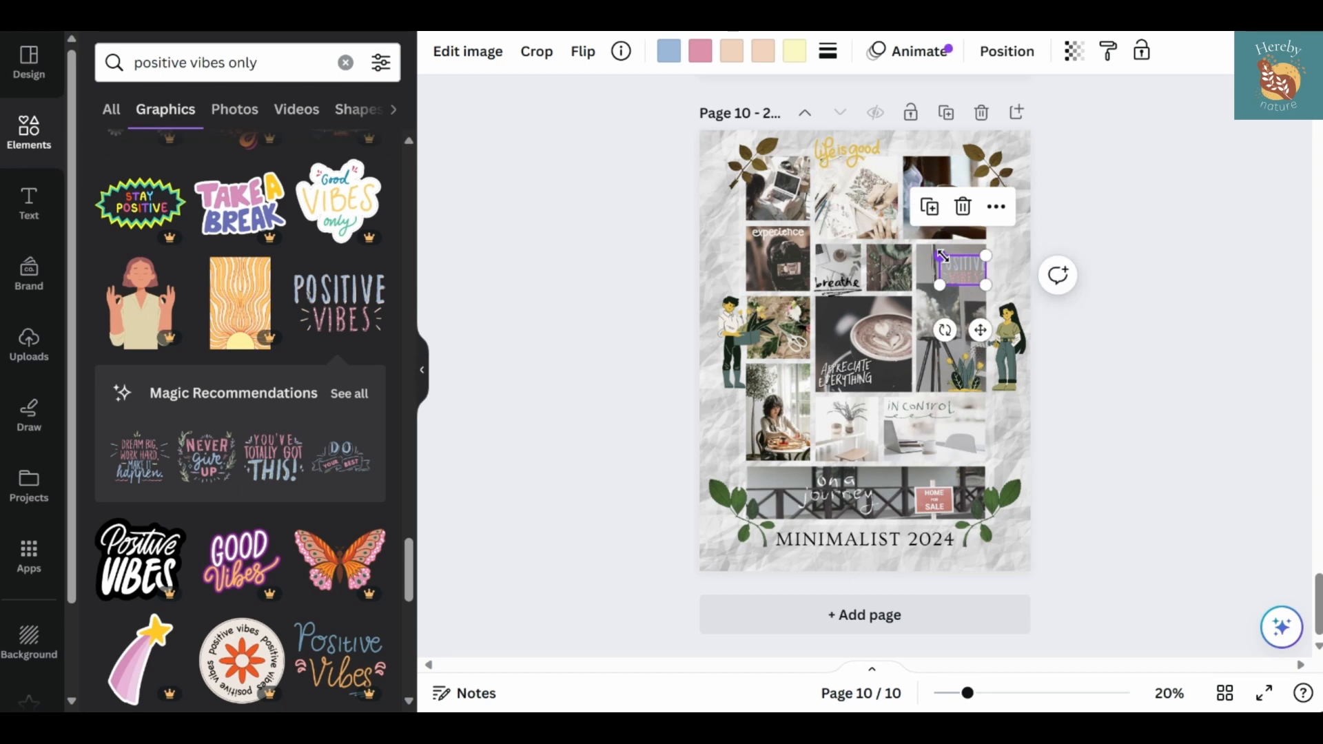
pyautogui.moveTo(978, 326); pyautogui.dragTo(981, 324)
pyautogui.rightClick(973, 321)
pyautogui.click(970, 319)
pyautogui.scroll(3, 984, 289)
pyautogui.scroll(2, 984, 289)
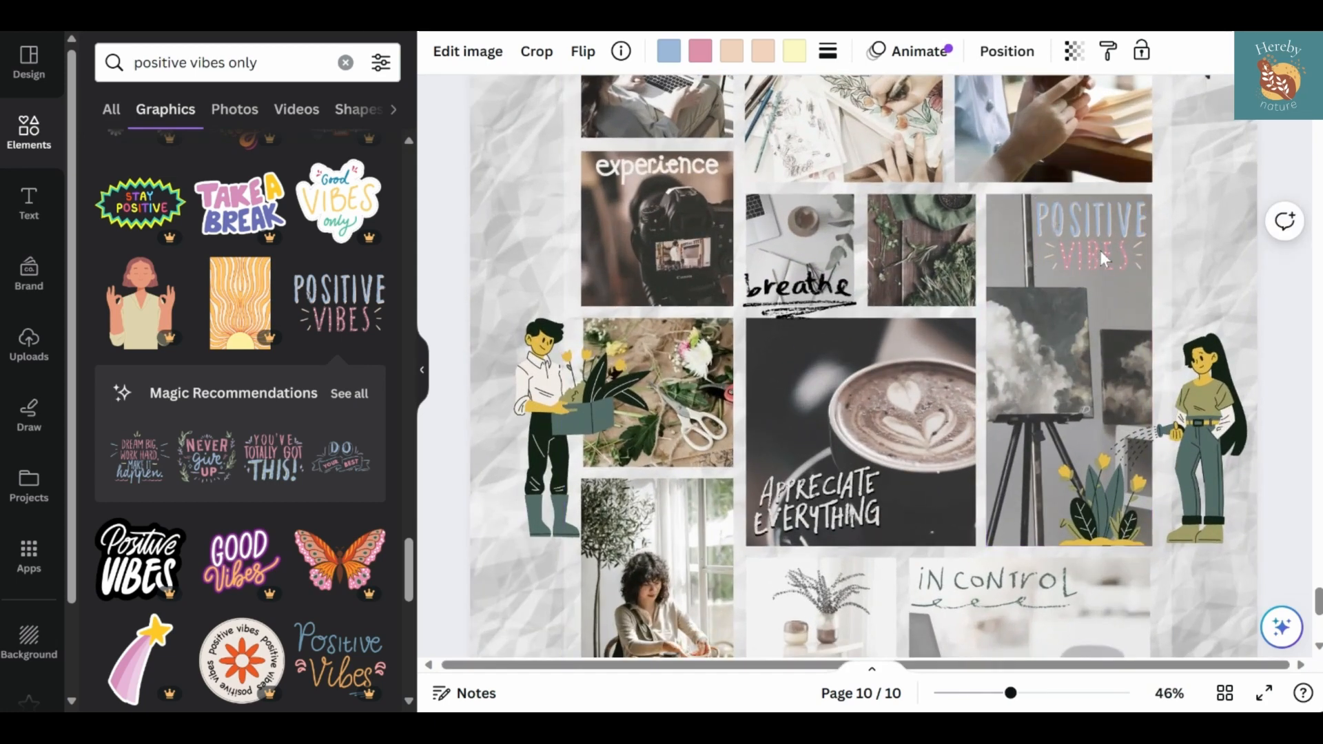
pyautogui.scroll(-3, 896, 248)
pyautogui.scroll(-1, 813, 255)
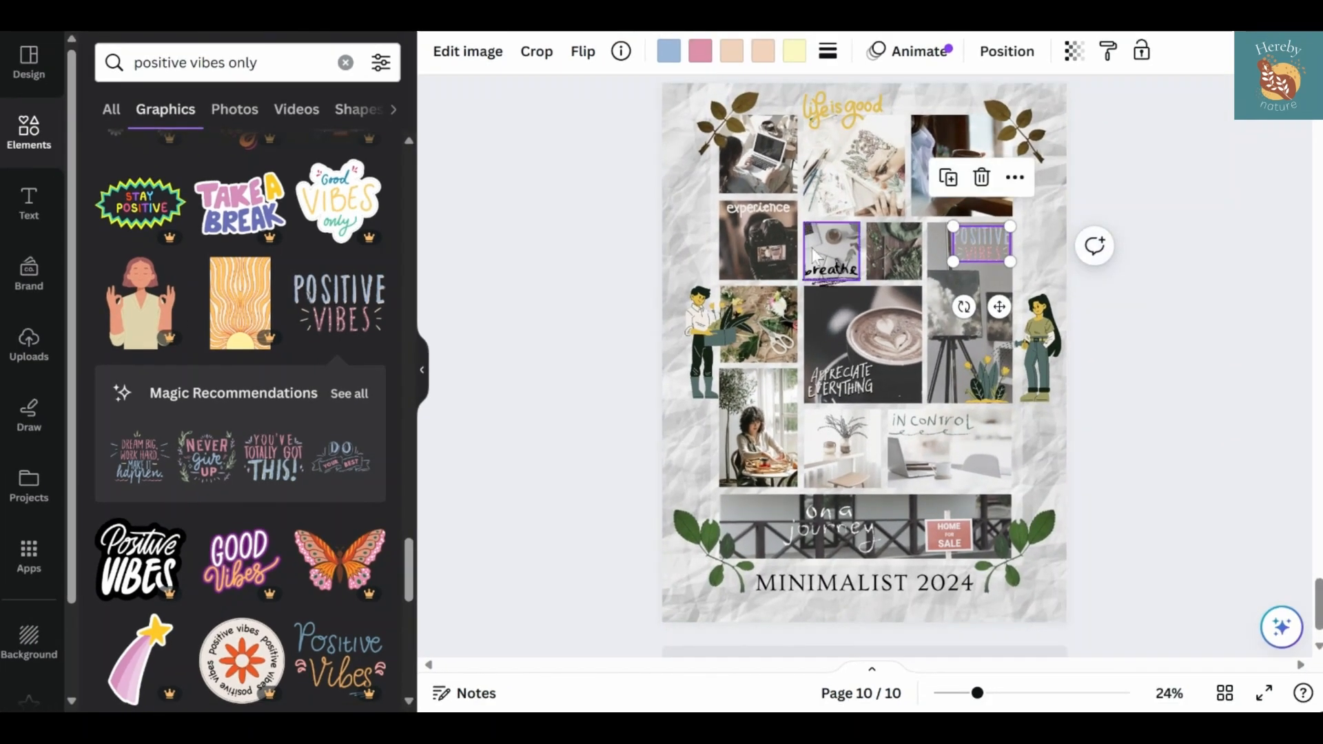
# Recolor the "POSITIVE VIBES" lettering's pale yellow to gold #e2bb47 and its two peach tones to cream and off-white
pyautogui.click(678, 56)
pyautogui.click(206, 328)
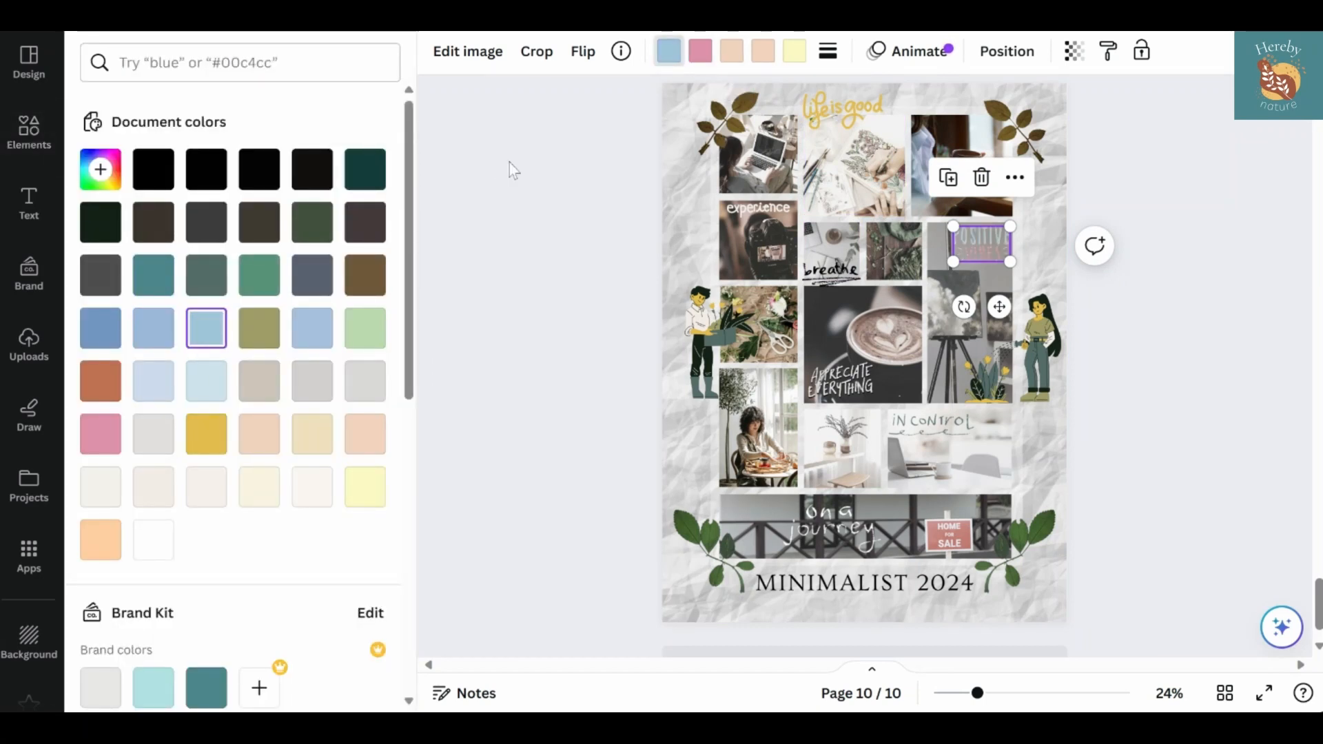
pyautogui.click(795, 53)
pyautogui.click(207, 436)
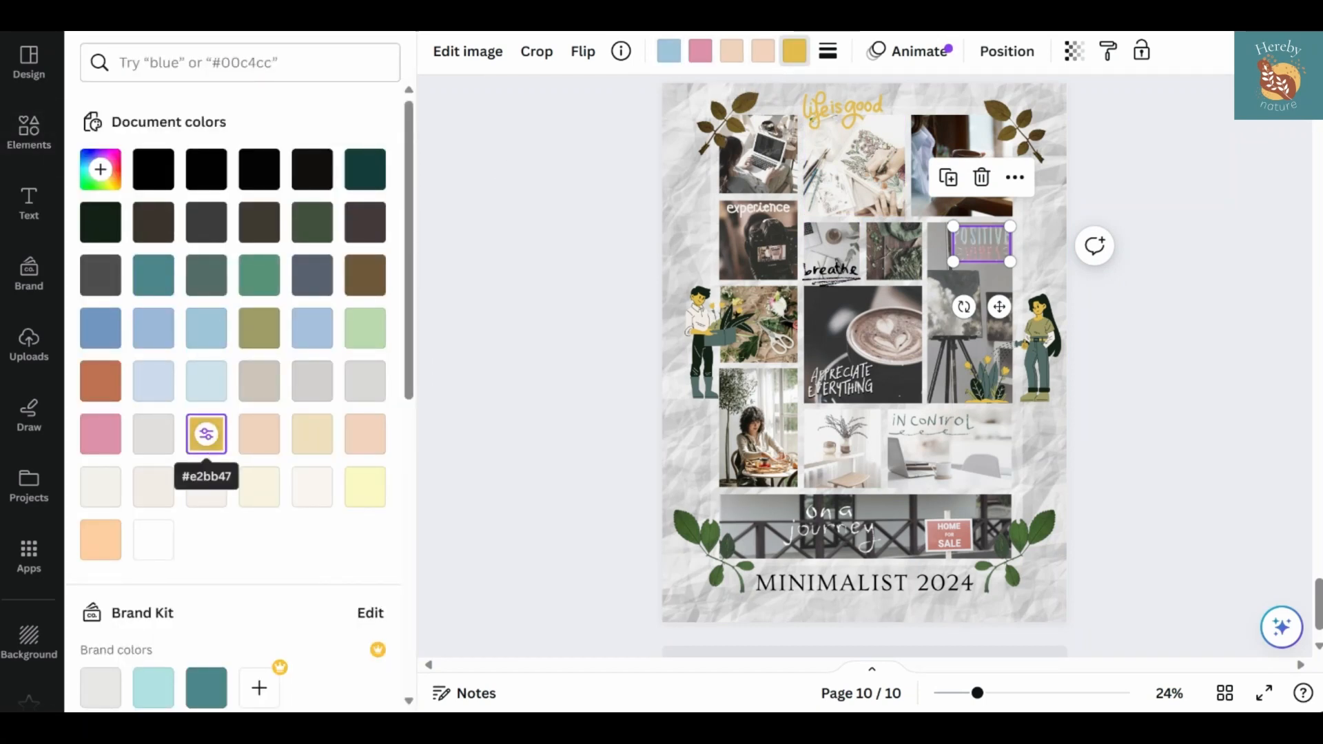
pyautogui.click(764, 55)
pyautogui.click(259, 486)
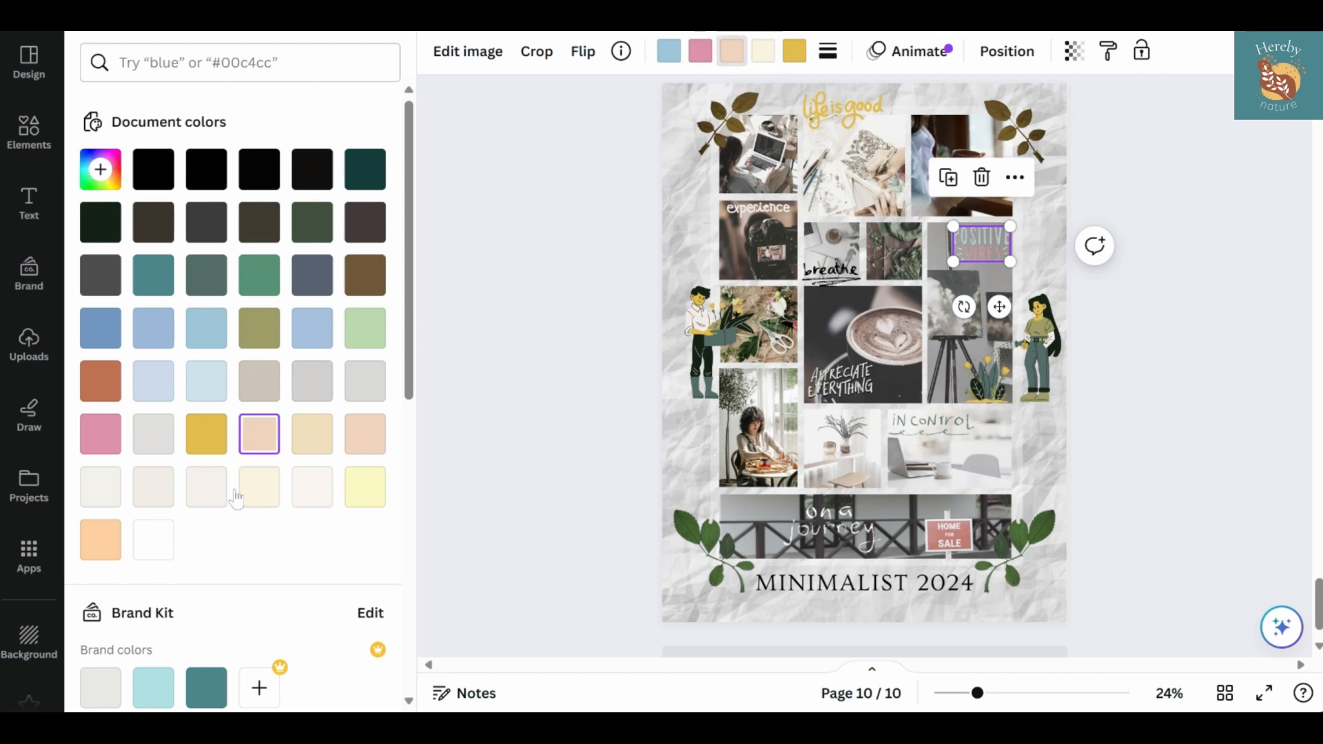
pyautogui.click(311, 489)
# Change the "POSITIVE VIBES" lettering's pink to light green and its blue to pale blue, using the document colors
pyautogui.click(700, 51)
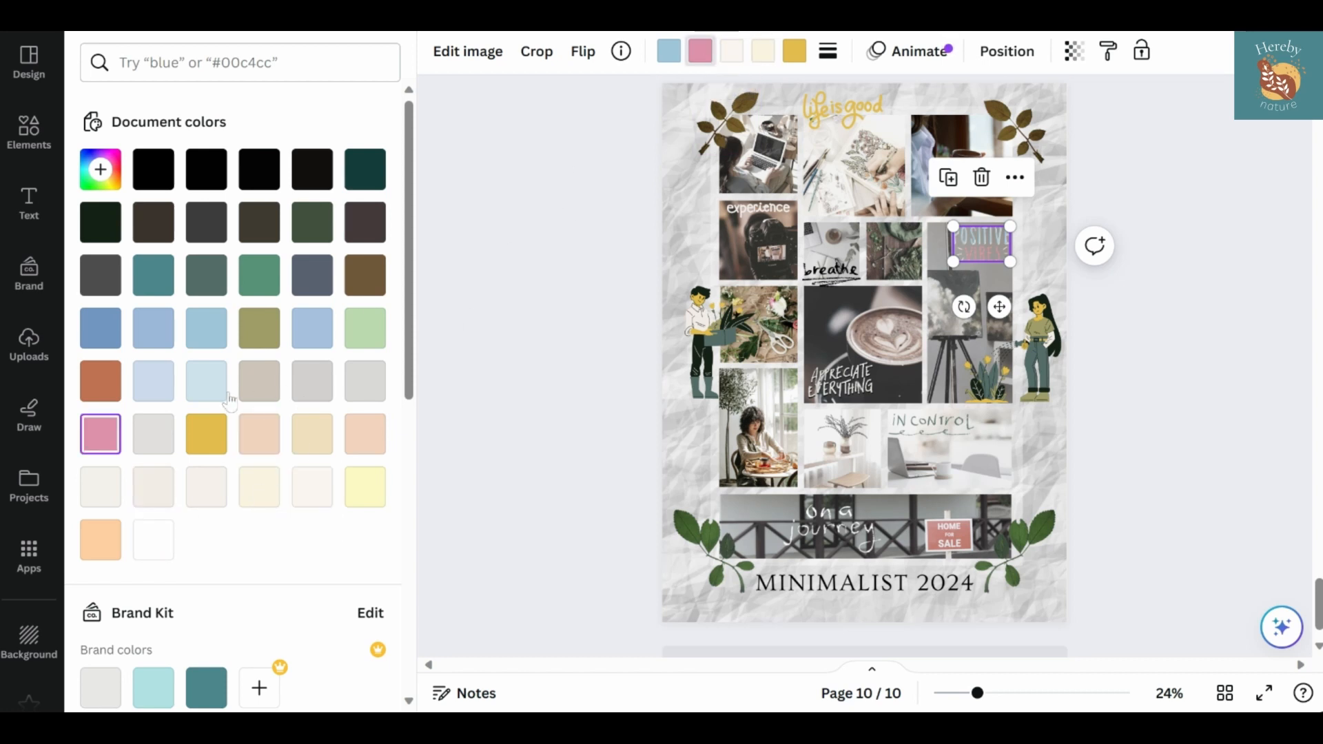
pyautogui.click(364, 173)
pyautogui.click(259, 275)
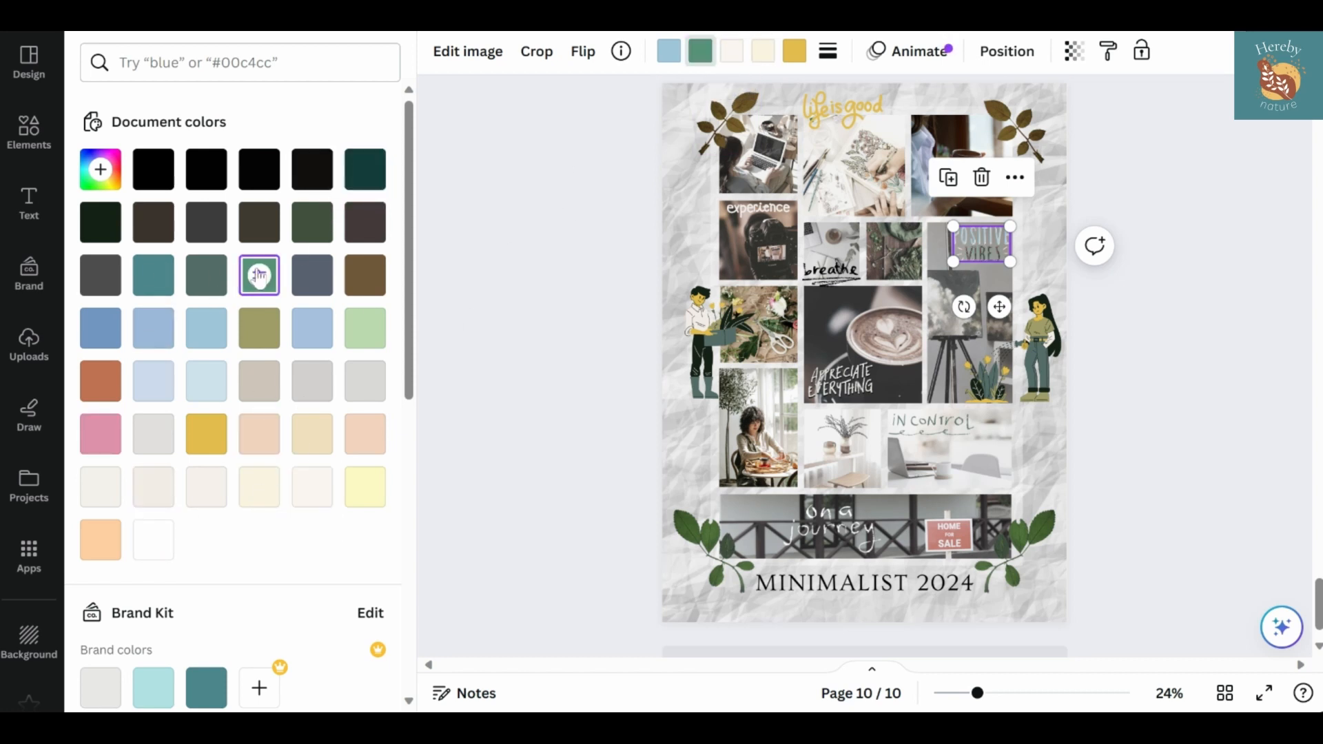
pyautogui.click(365, 328)
pyautogui.click(668, 51)
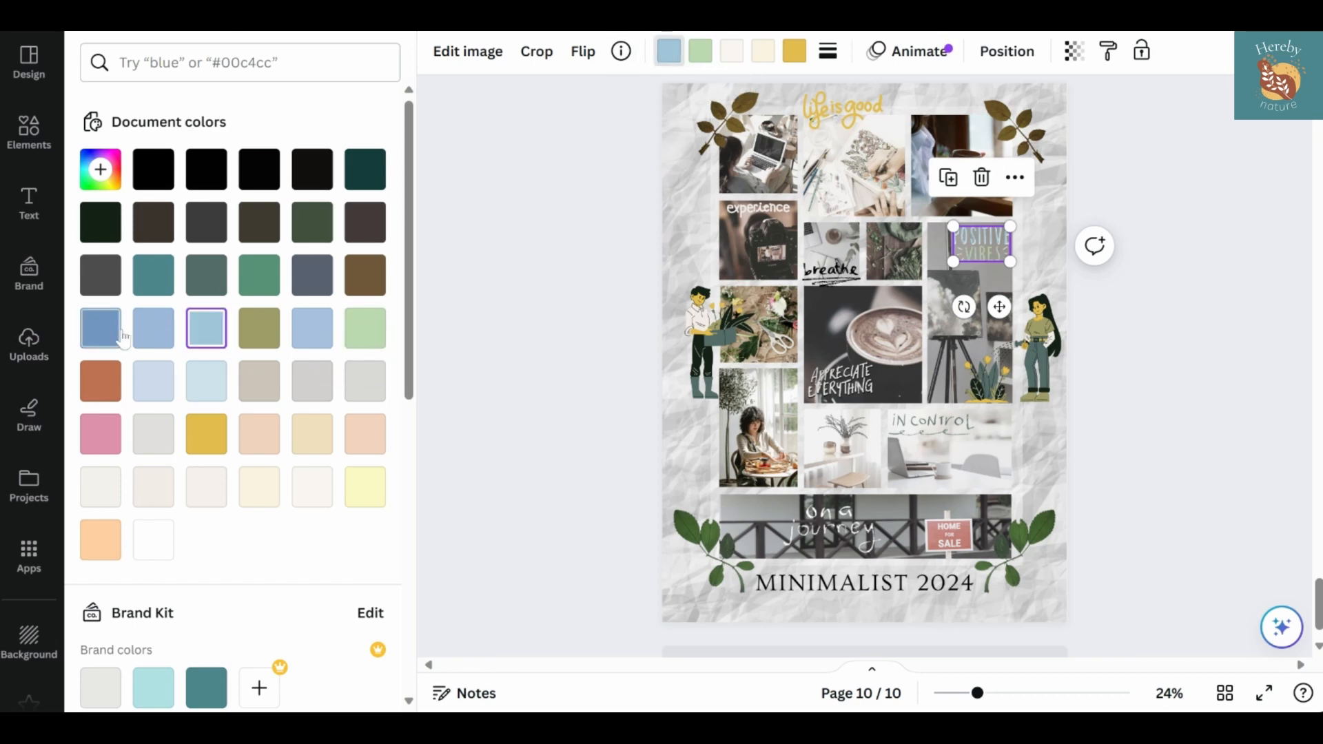
pyautogui.click(206, 381)
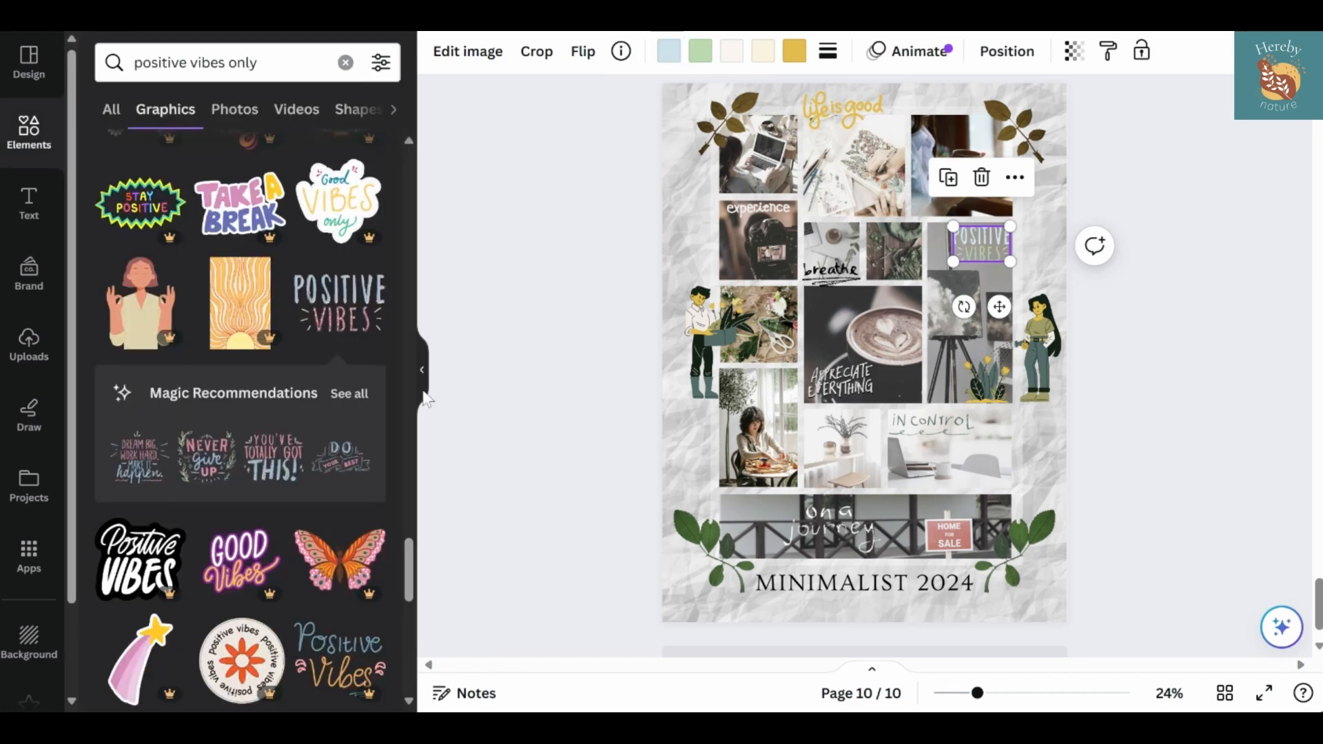
# Look through more of the "positive vibes only" graphics for further lettering that suits the poster
pyautogui.scroll(-4, 172, 465)
pyautogui.scroll(-10, 172, 466)
pyautogui.click(448, 409)
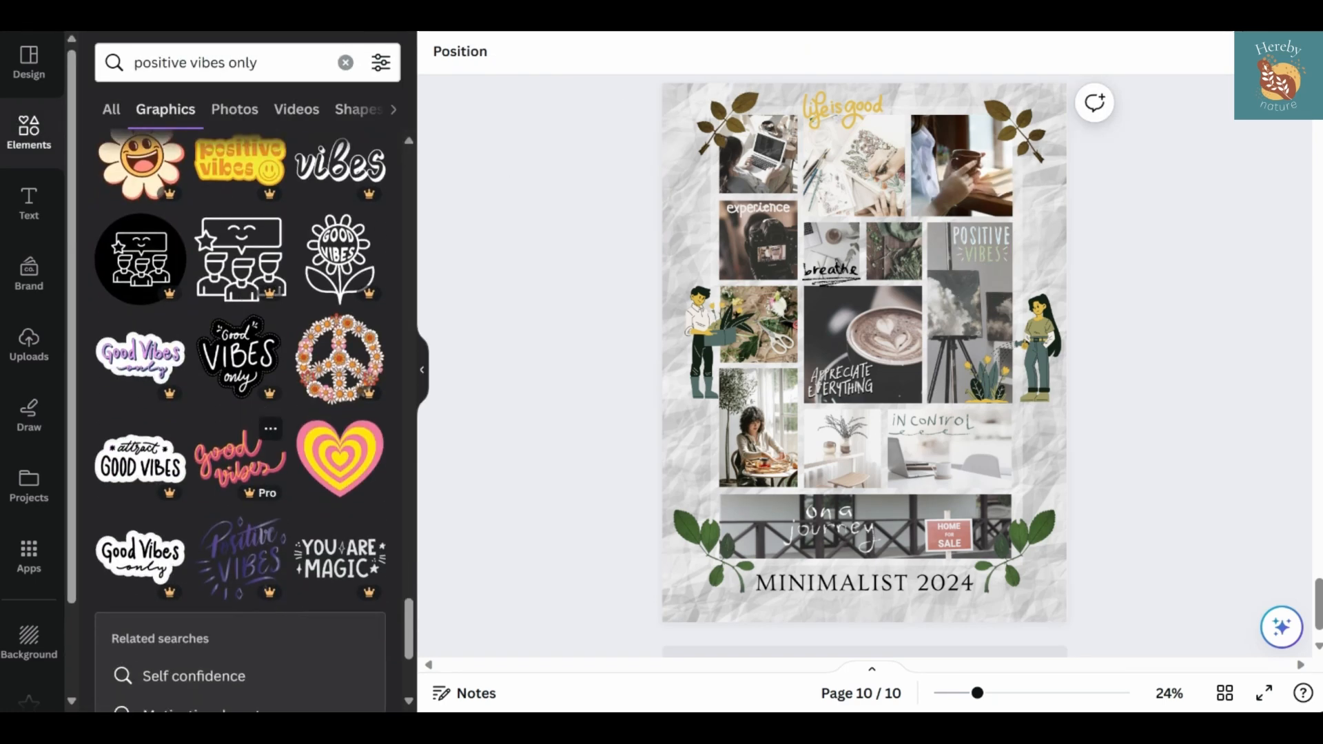
pyautogui.scroll(-10, 241, 420)
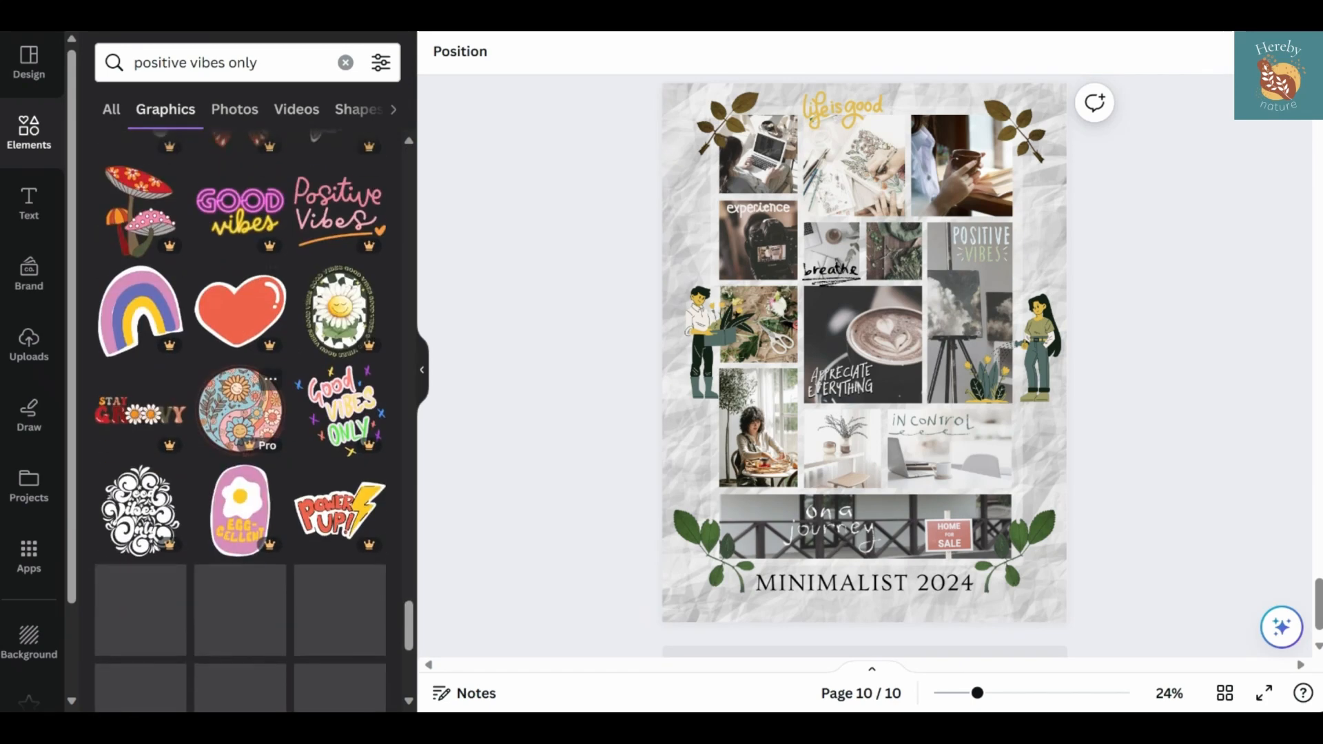
pyautogui.scroll(-2, 241, 421)
pyautogui.scroll(-9, 241, 420)
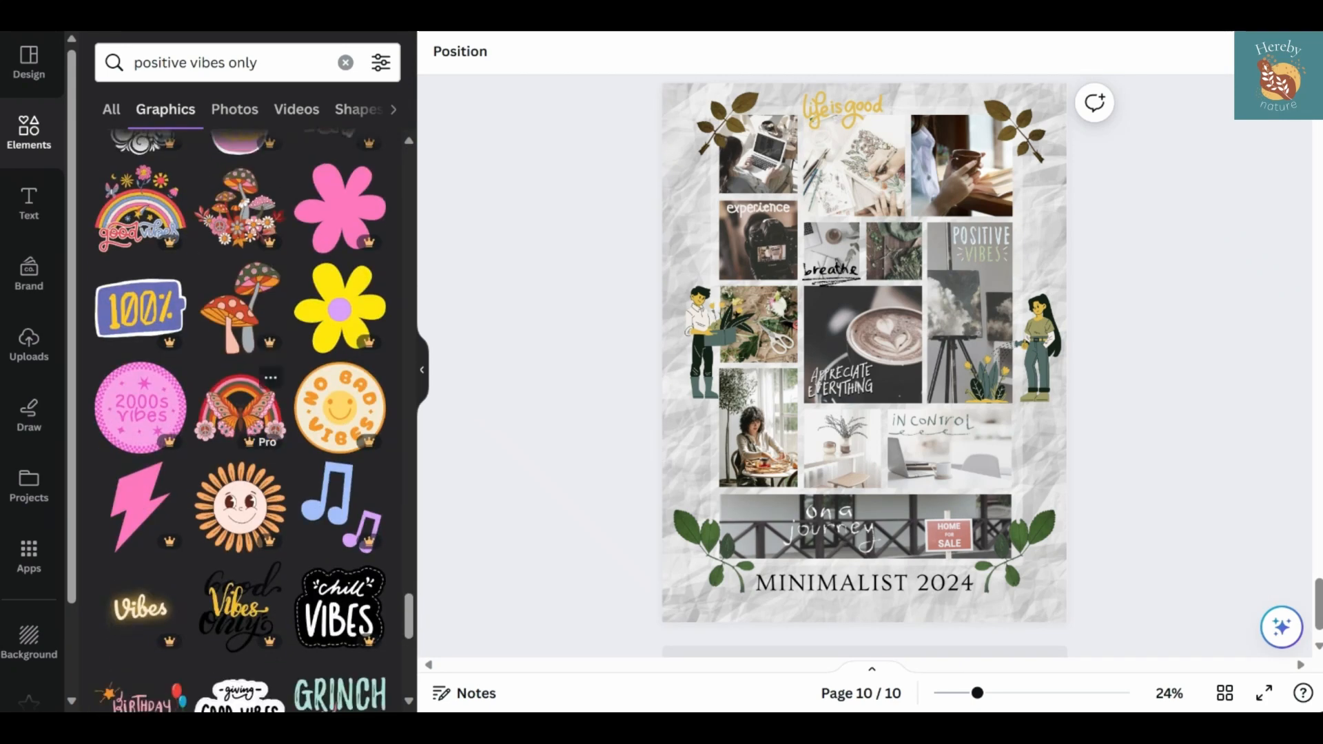
pyautogui.scroll(-15, 224, 437)
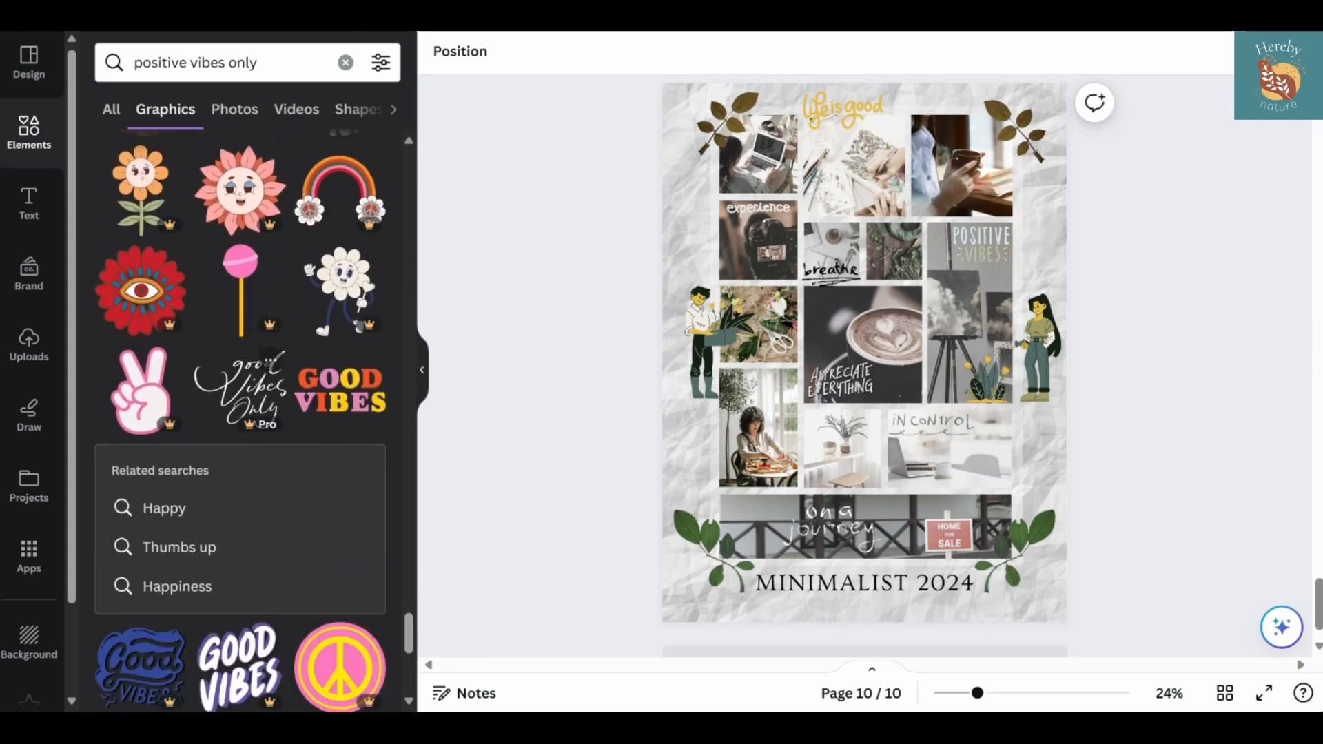
pyautogui.scroll(-18, 224, 437)
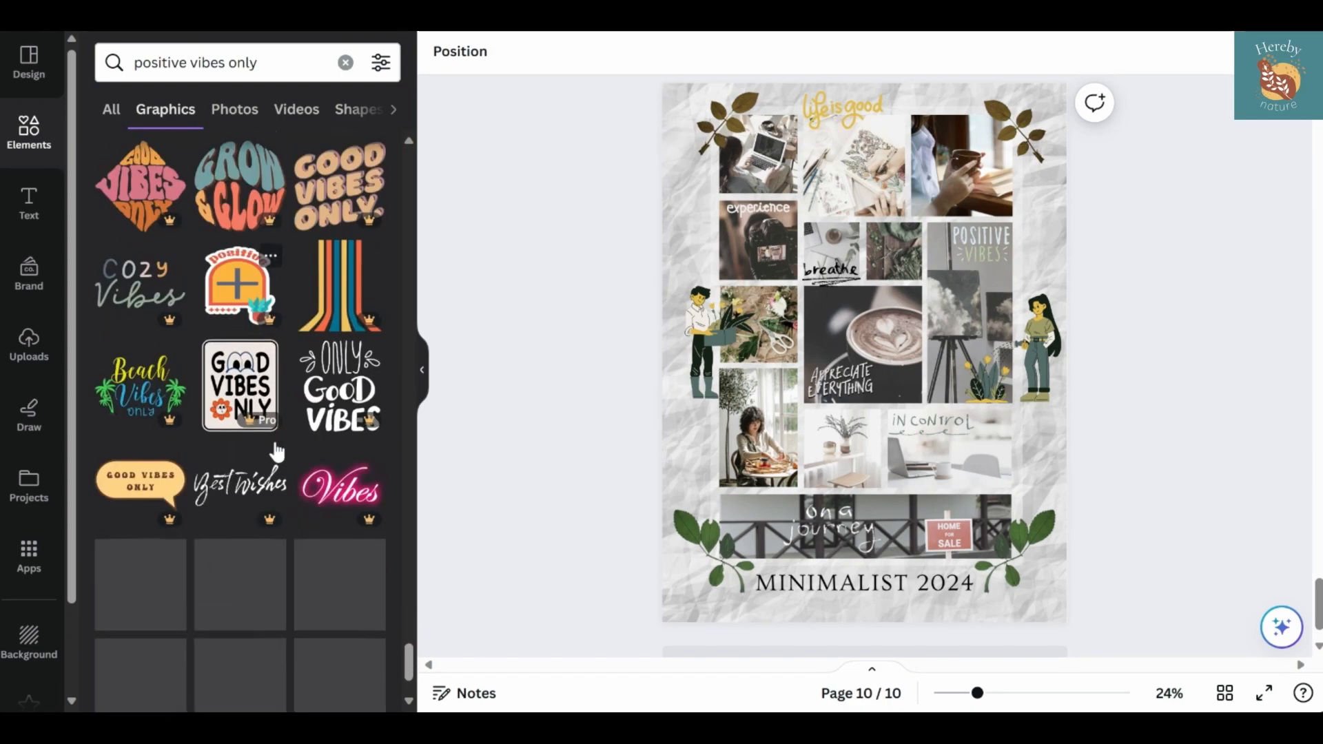
pyautogui.scroll(-15, 241, 420)
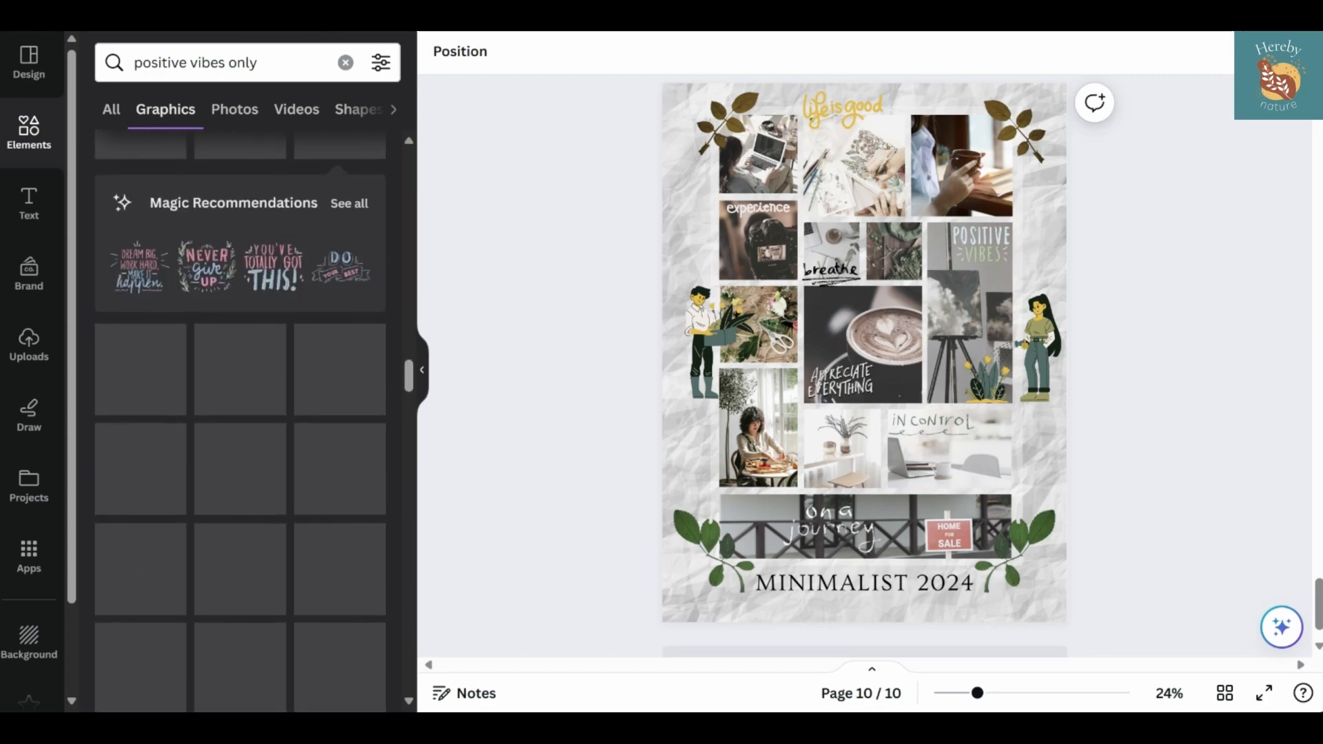
# Add the "Let your light Shine" lettering from the full Magic Recommendations and fit it small into the upper right corner of the seated woman photo
pyautogui.click(357, 362)
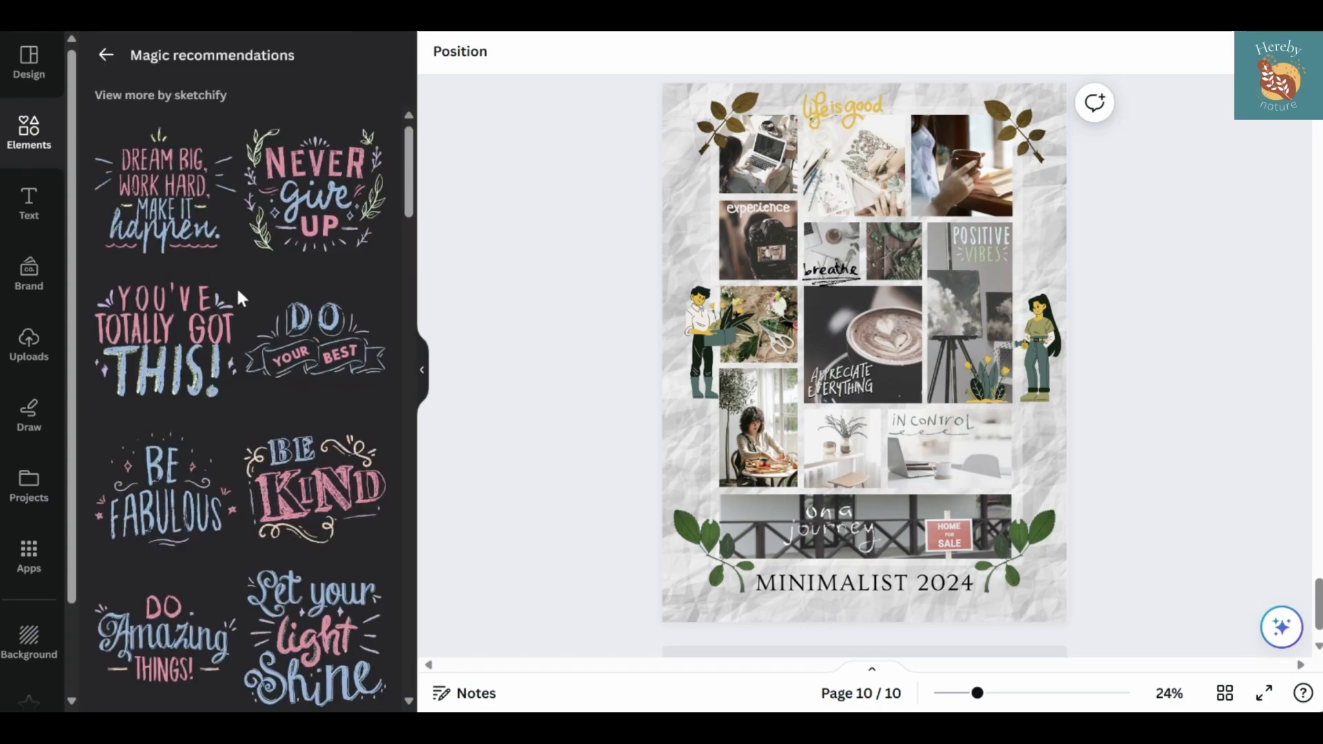
pyautogui.scroll(-4, 241, 413)
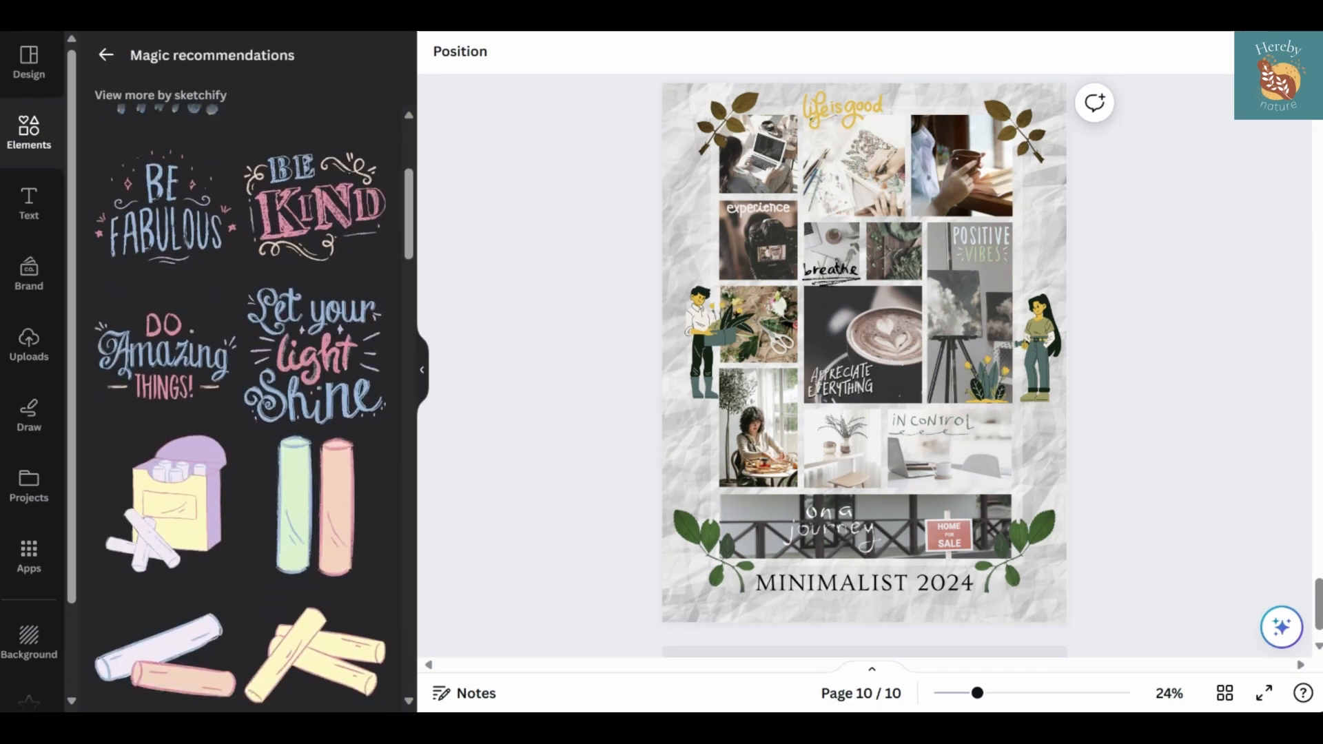
pyautogui.click(276, 340)
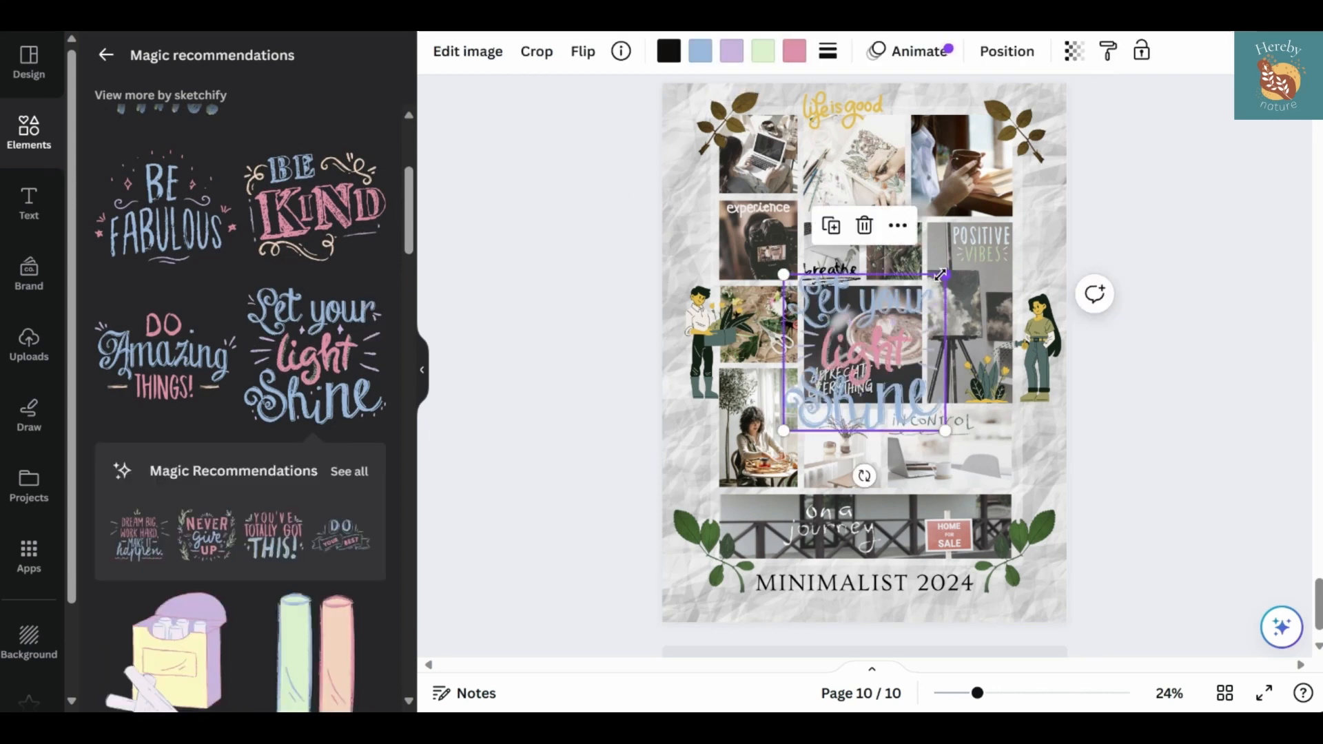
pyautogui.moveTo(941, 275); pyautogui.dragTo(826, 394)
pyautogui.moveTo(817, 470); pyautogui.dragTo(788, 446)
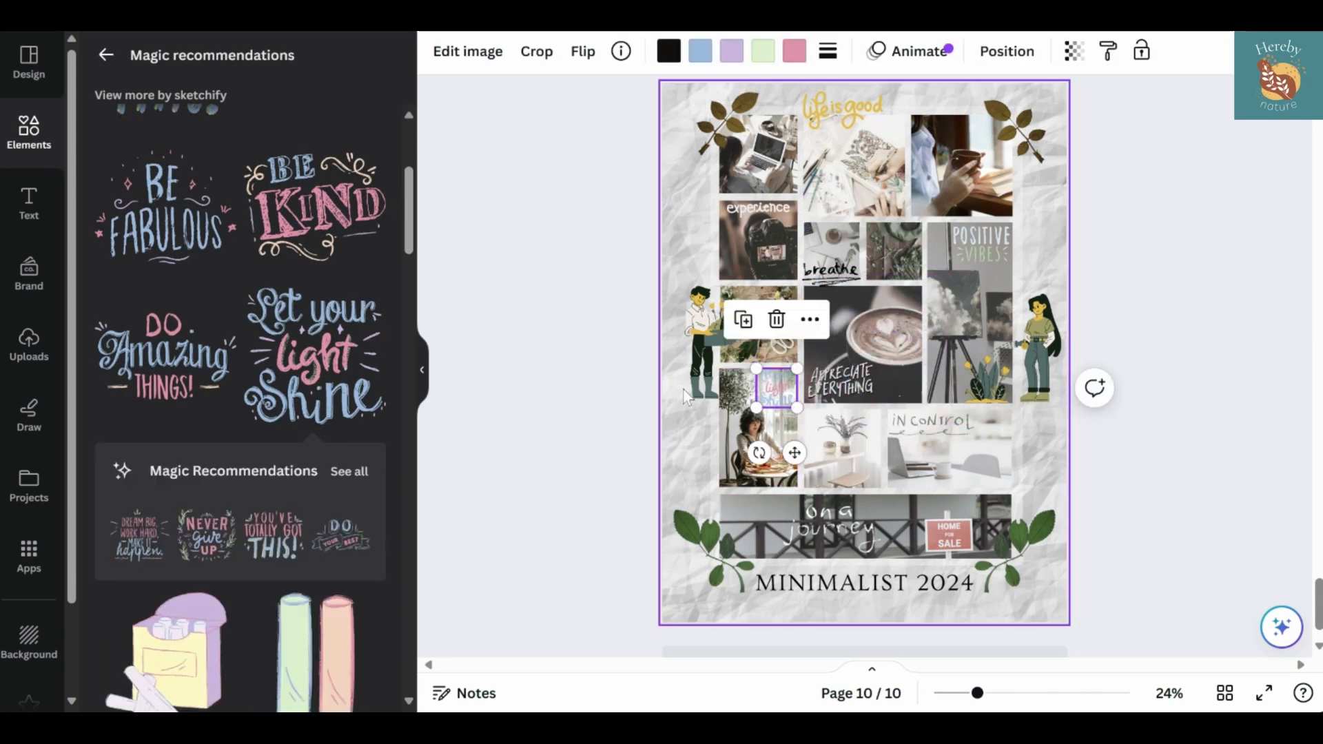
# Recolor the "Let your light Shine" lettering's pink to cream #f0e0bb and its blue to #a6c1e0
pyautogui.click(794, 51)
pyautogui.click(360, 496)
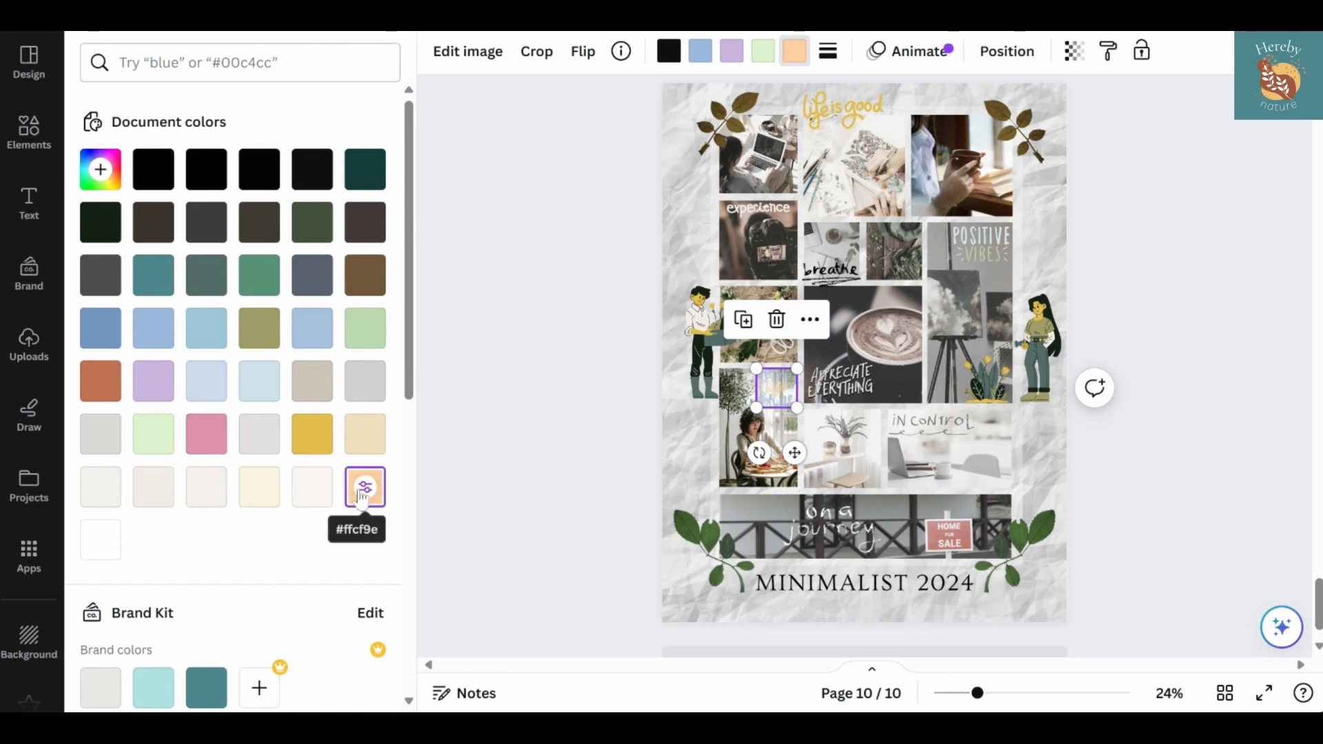
pyautogui.click(365, 451)
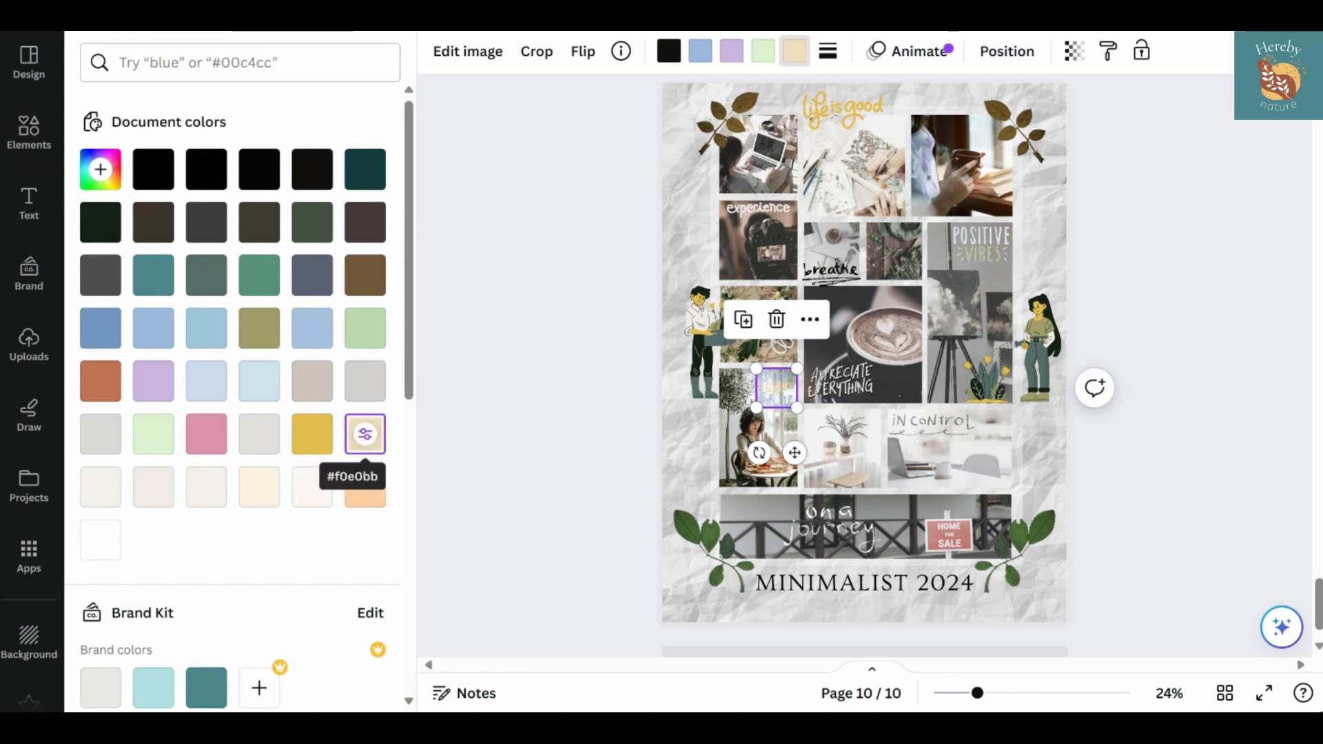
pyautogui.click(700, 51)
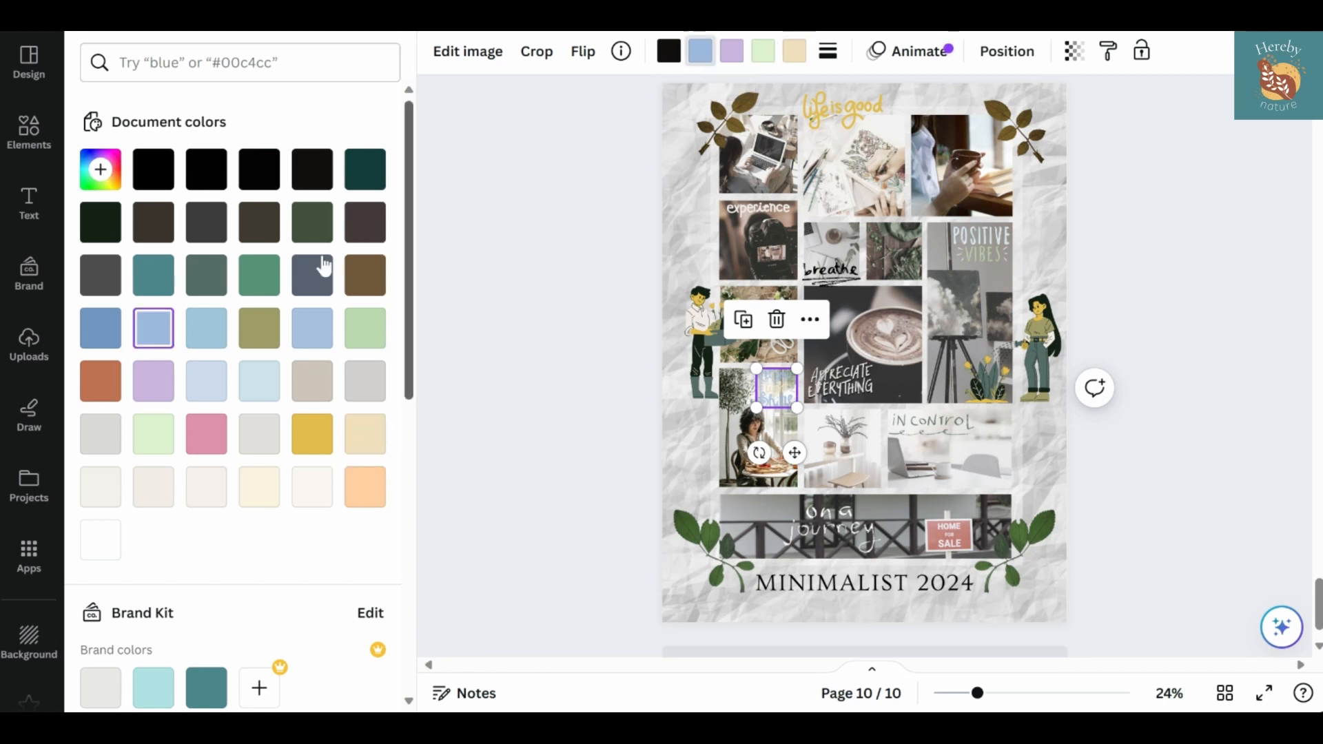
pyautogui.click(308, 339)
# Change the "Let your light Shine" lettering's light green to off-white #faf6f1 and its lavender to white
pyautogui.click(763, 51)
pyautogui.click(259, 382)
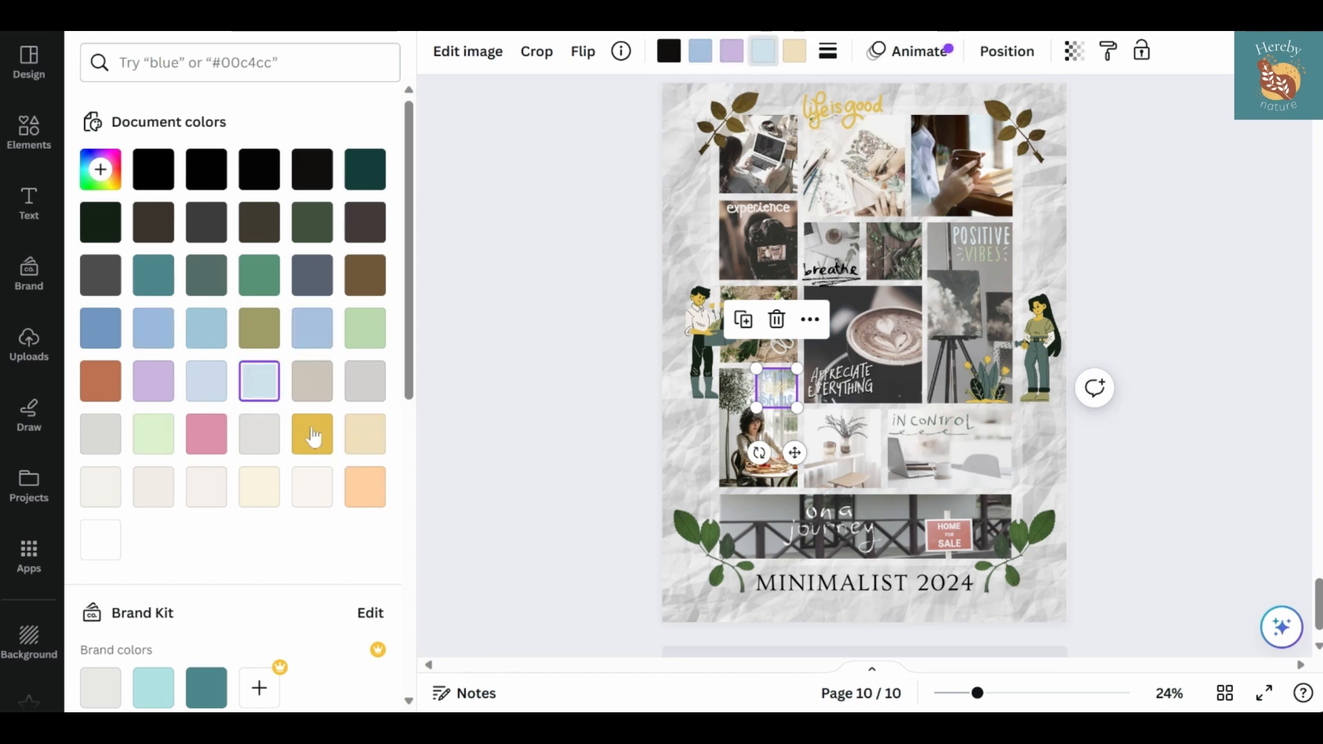
pyautogui.click(364, 441)
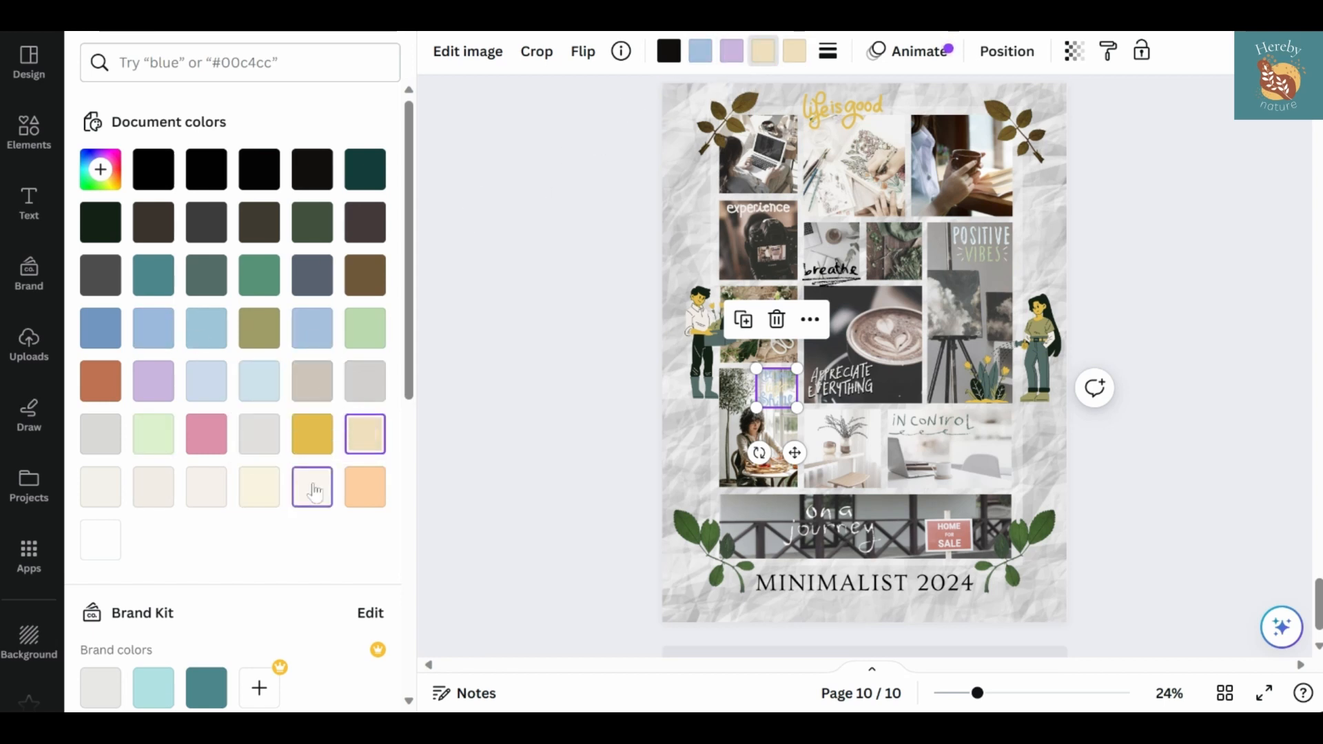
pyautogui.click(101, 381)
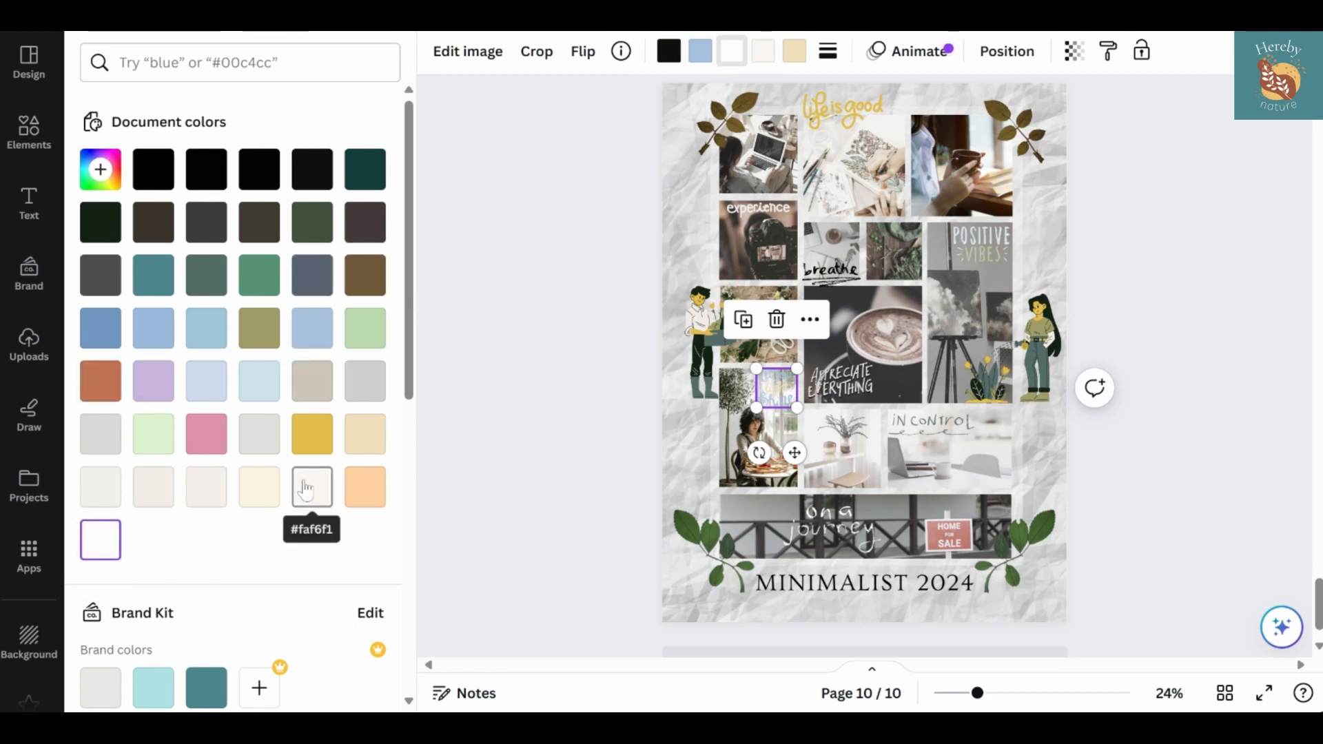
# Change the "Let your light Shine" lettering's black to dark teal #143c3c, and try pale blue #cce2ed for its blue before restoring #a6c1e0
pyautogui.click(668, 50)
pyautogui.click(364, 169)
pyautogui.click(700, 51)
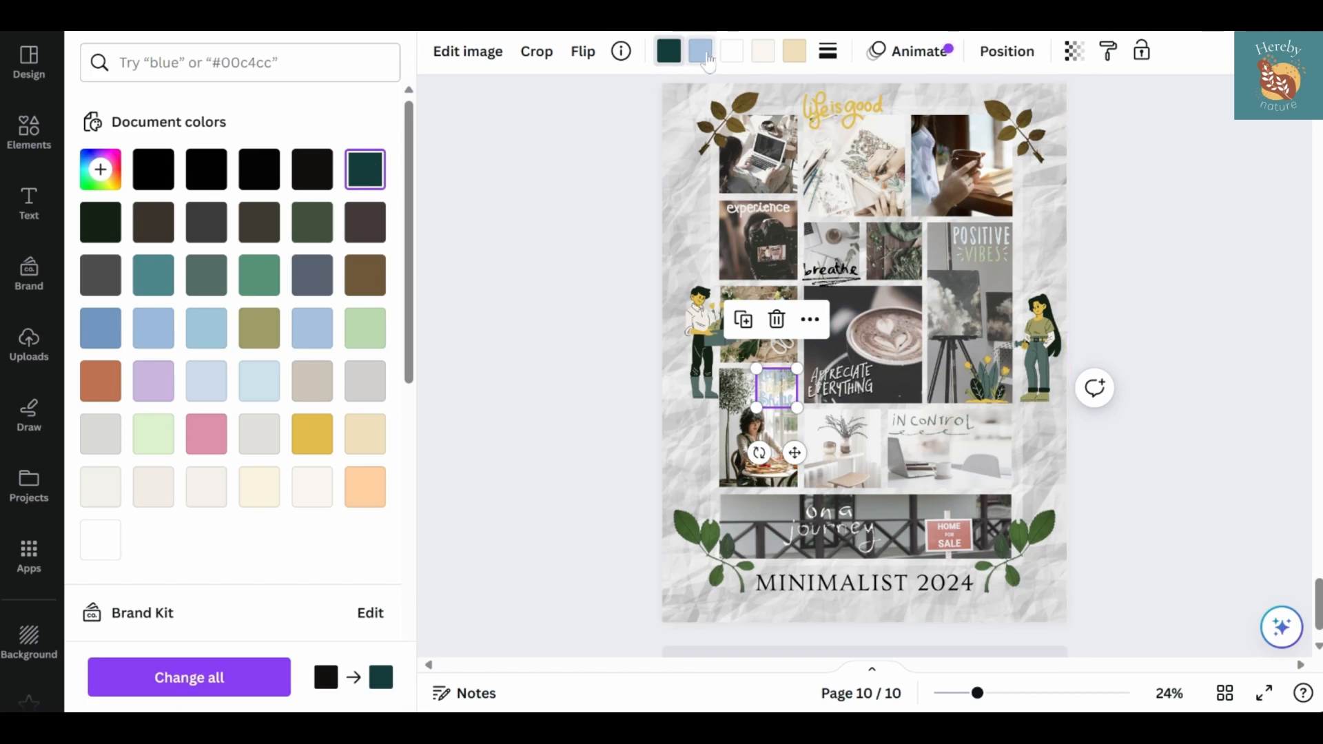
pyautogui.click(99, 330)
pyautogui.click(259, 381)
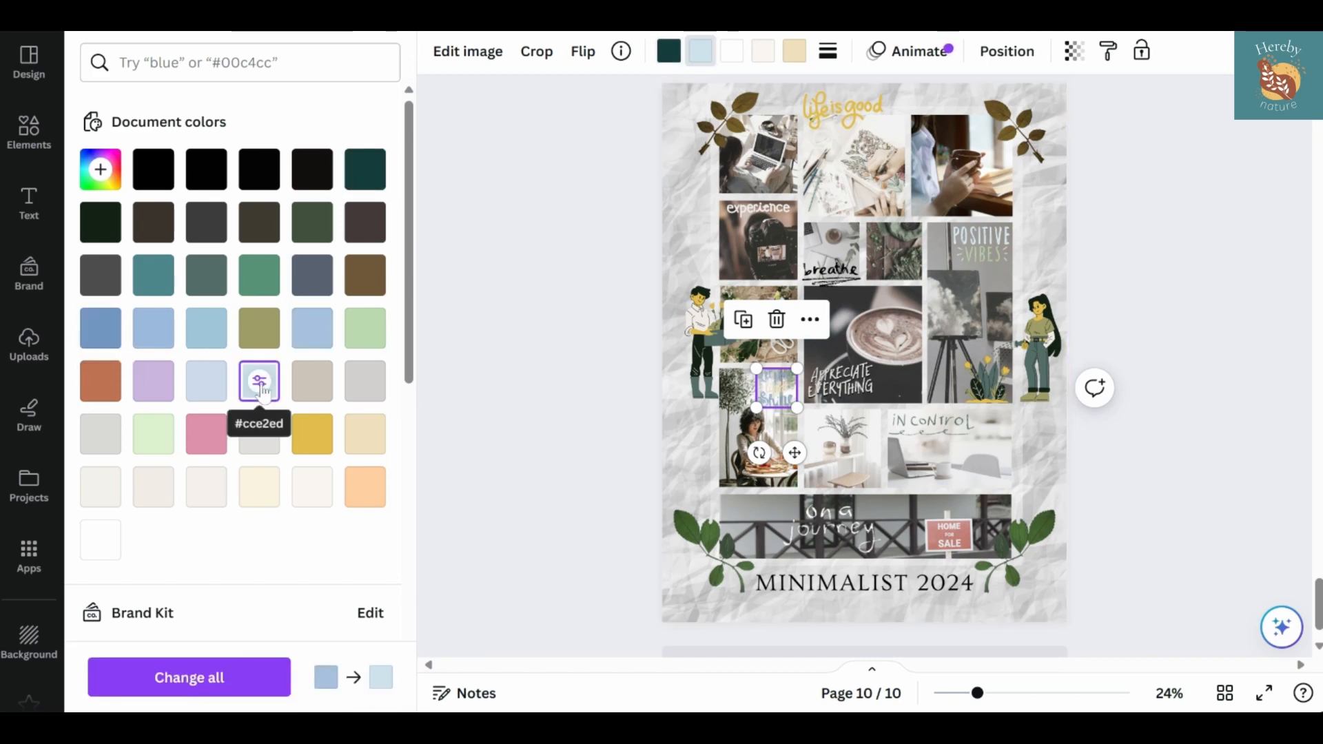
pyautogui.click(312, 328)
pyautogui.click(568, 294)
pyautogui.click(568, 294)
# Change the "Let your light Shine" lettering's remaining blue to gold #e2bb47 from the document colors
pyautogui.scroll(-15, 255, 310)
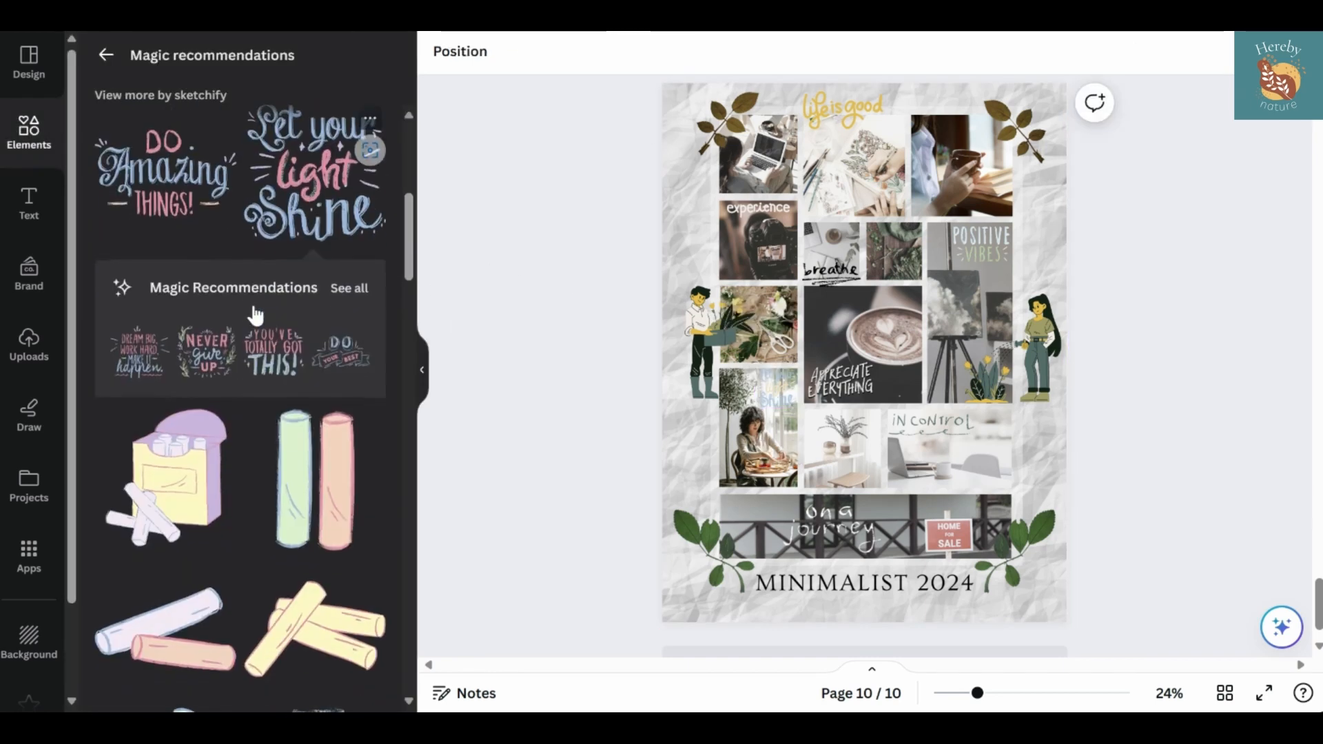
pyautogui.scroll(-15, 254, 413)
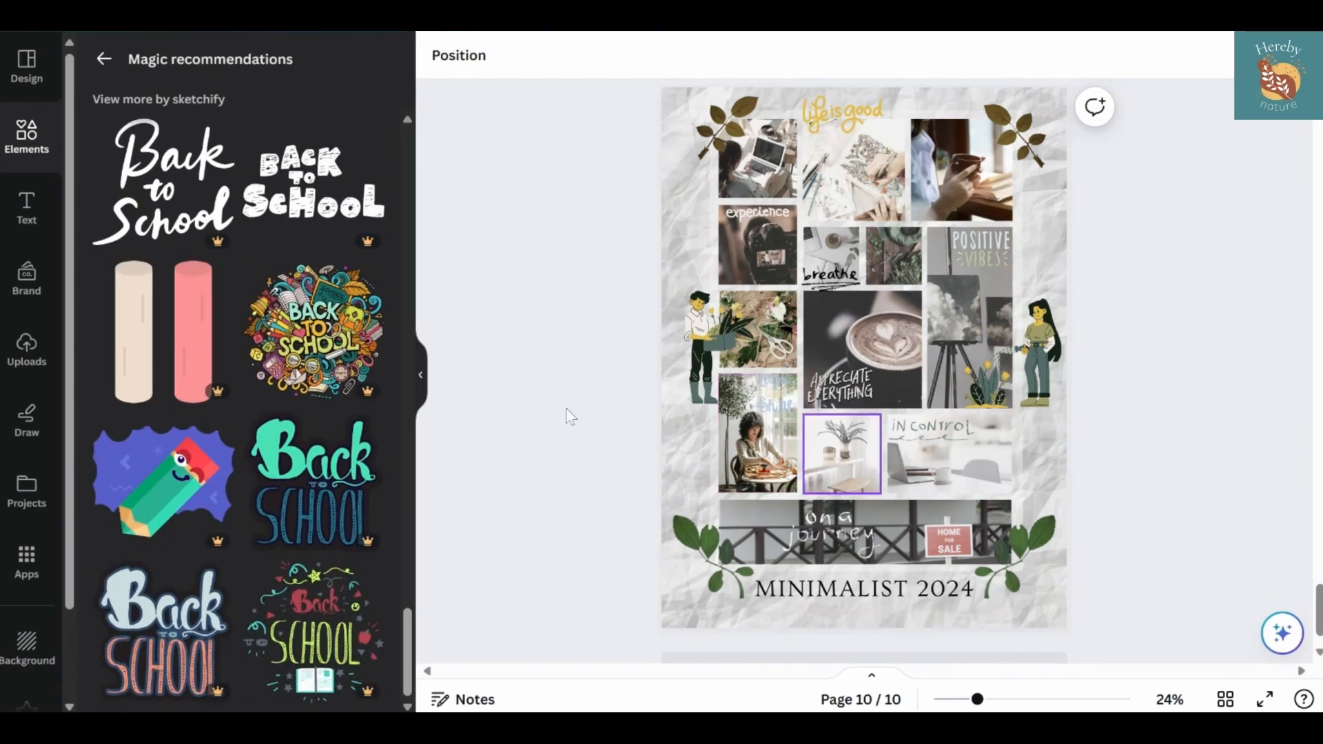
pyautogui.click(779, 396)
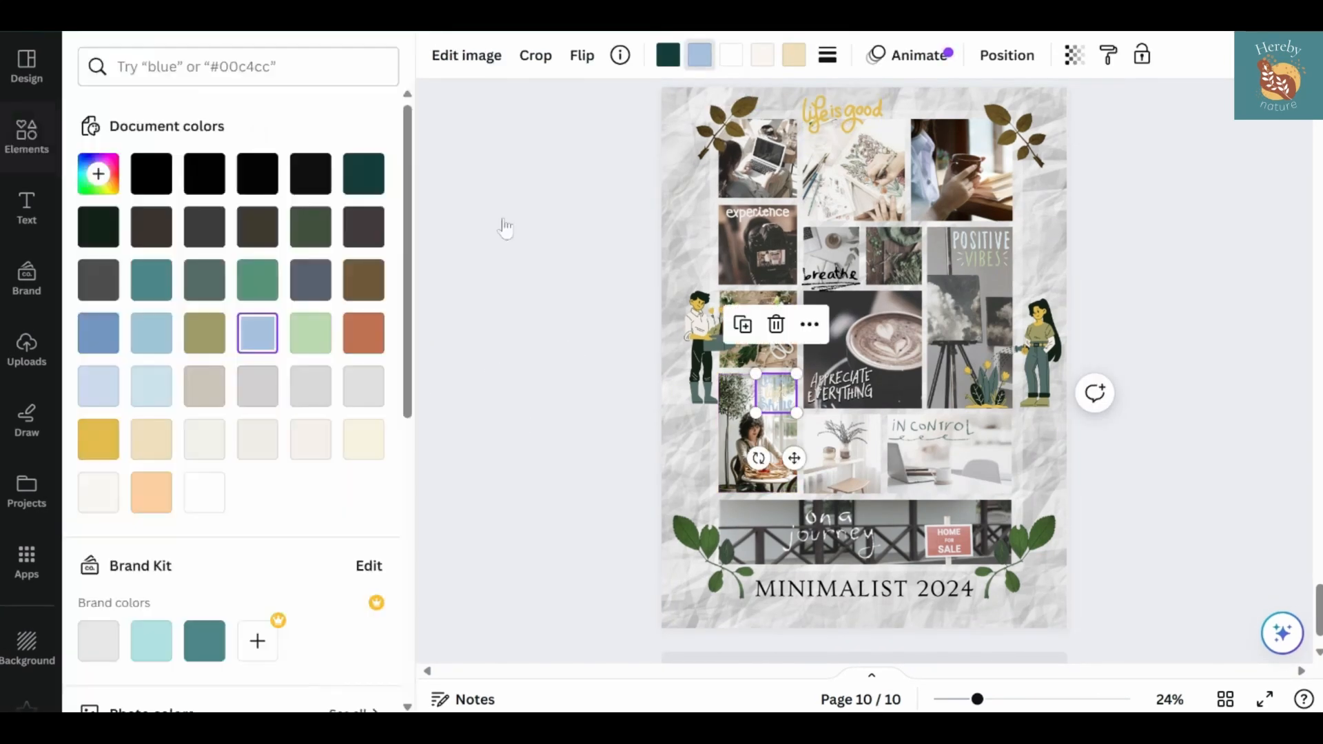
pyautogui.click(200, 490)
pyautogui.click(366, 439)
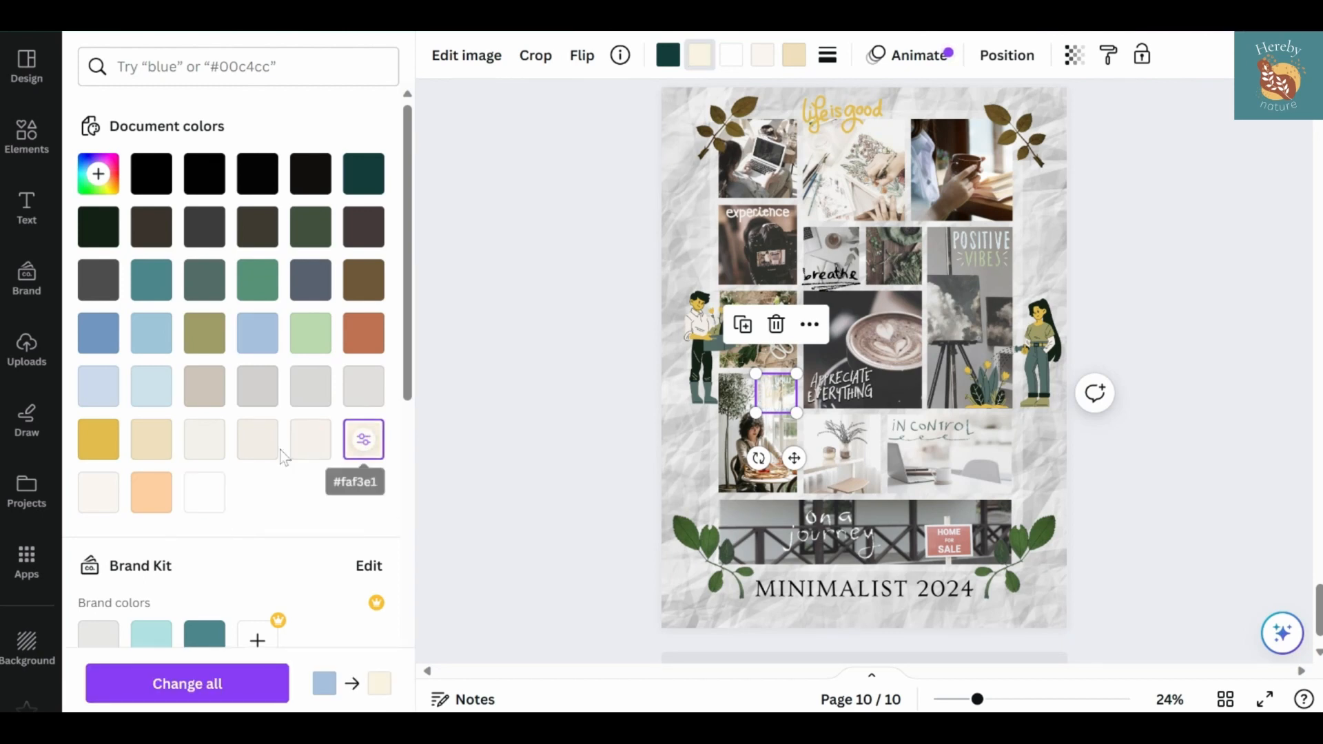
pyautogui.click(85, 444)
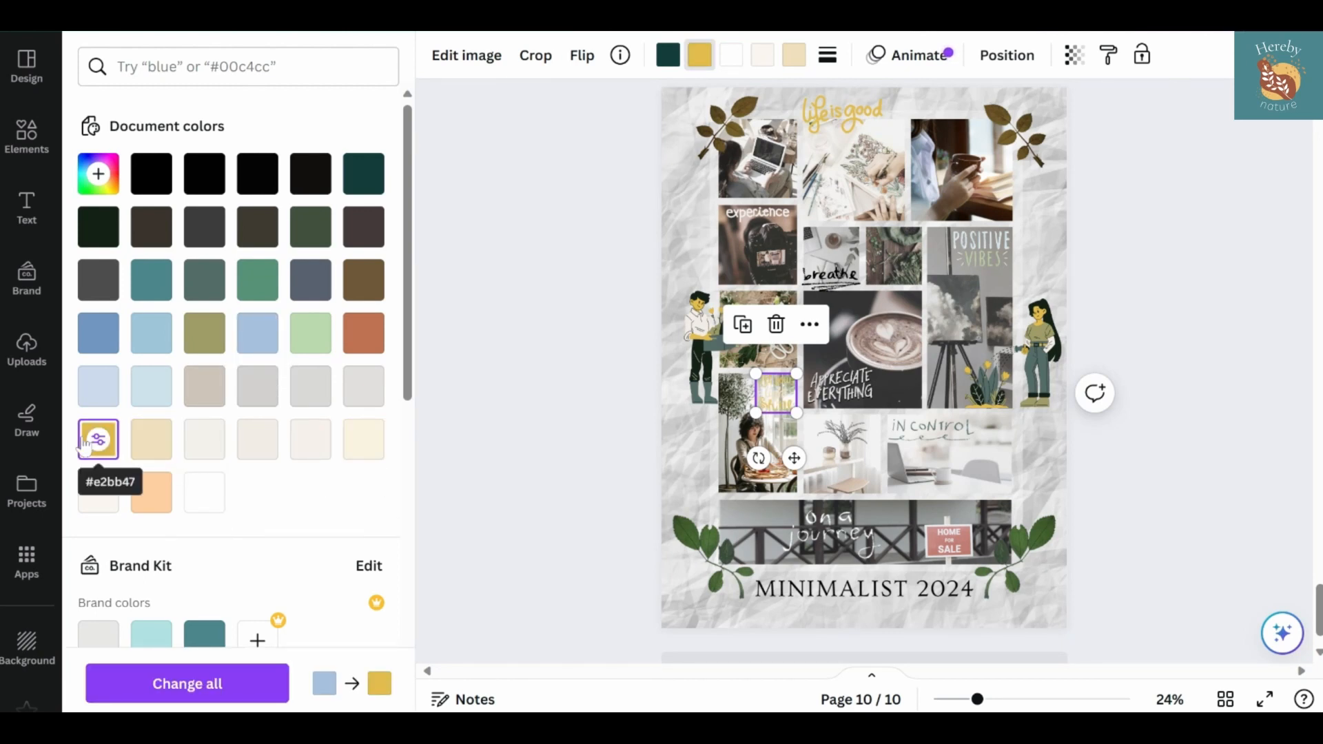
# Search the graphics for "life is good" and look through the results for a different handwritten lettering
pyautogui.click(27, 134)
pyautogui.click(105, 58)
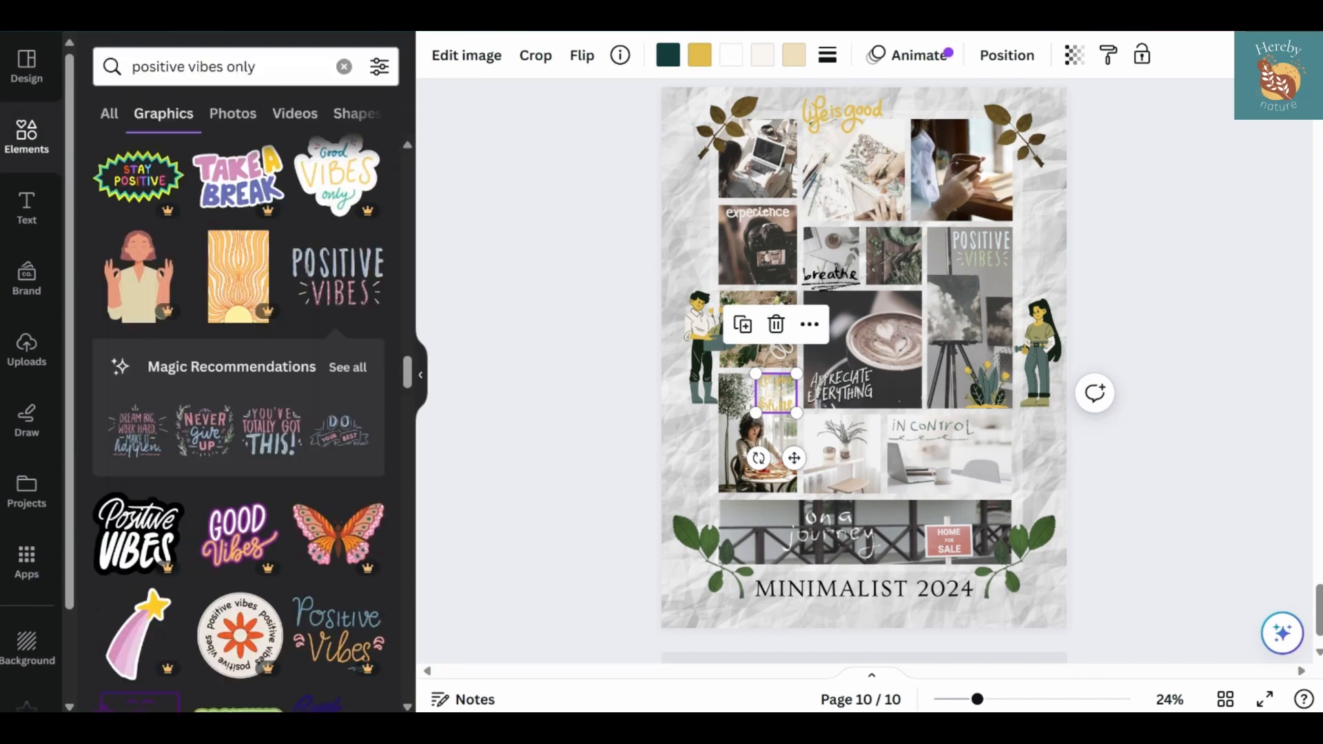
pyautogui.click(173, 66)
pyautogui.write('life is good')
pyautogui.press('Return')
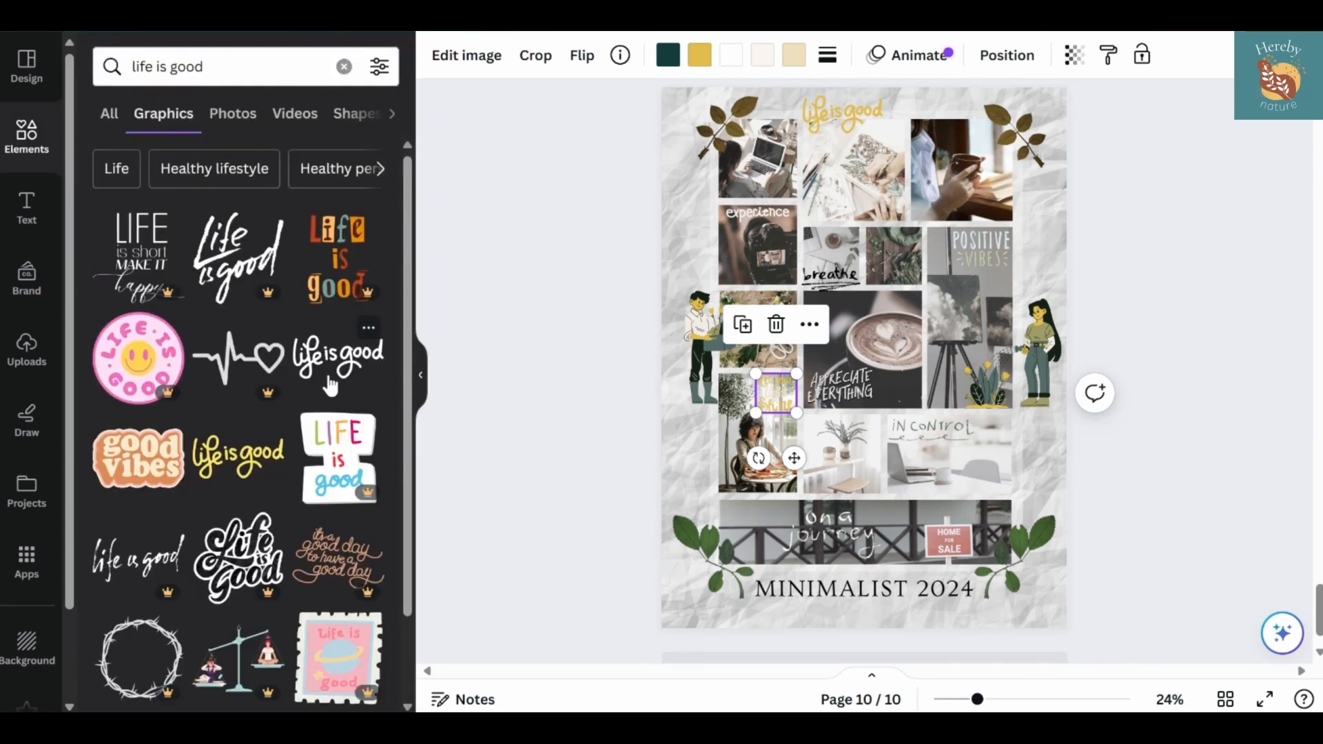
pyautogui.scroll(-12, 330, 386)
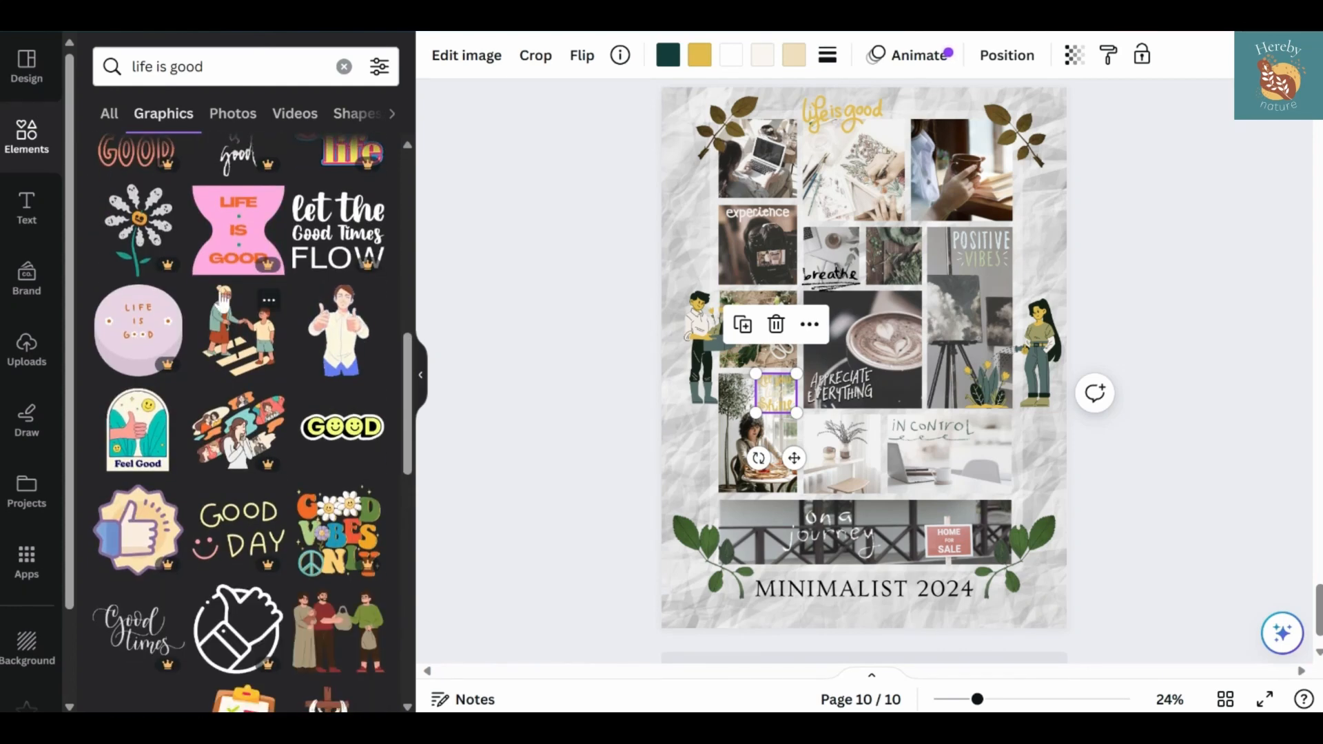
pyautogui.scroll(-18, 227, 344)
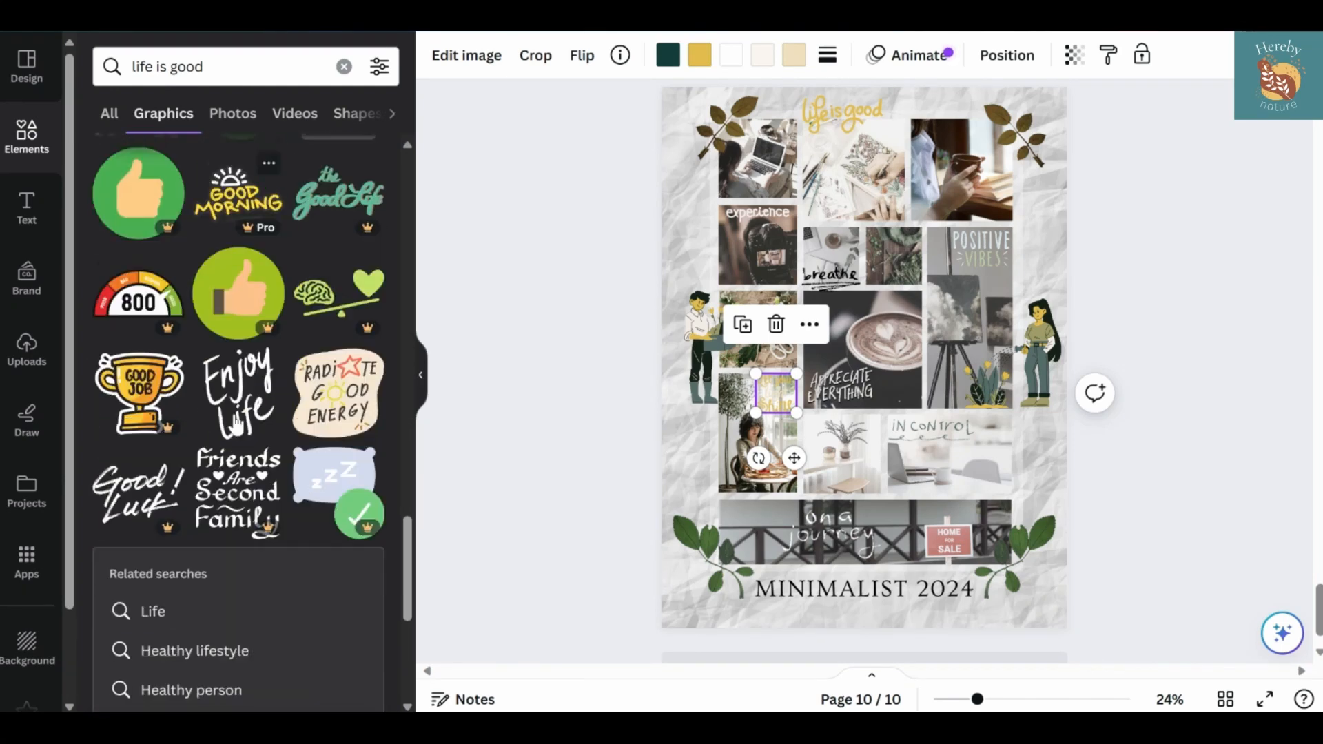
pyautogui.scroll(-1, 236, 425)
# Replace the gold "life is good" lettering with "Enjoy Life", fitted small into the upper left corner of the middle photo in the top row
pyautogui.click(859, 115)
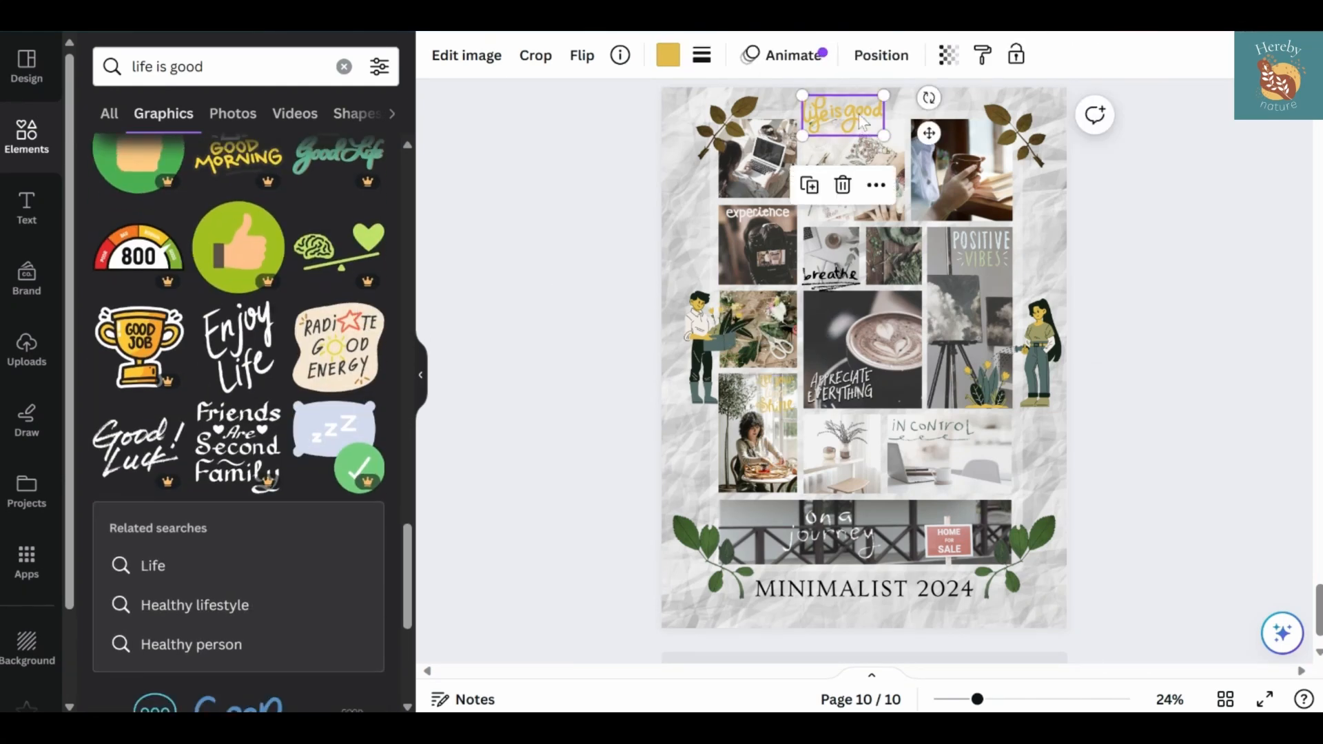
pyautogui.press('Delete')
pyautogui.click(239, 347)
pyautogui.moveTo(945, 463); pyautogui.dragTo(870, 305)
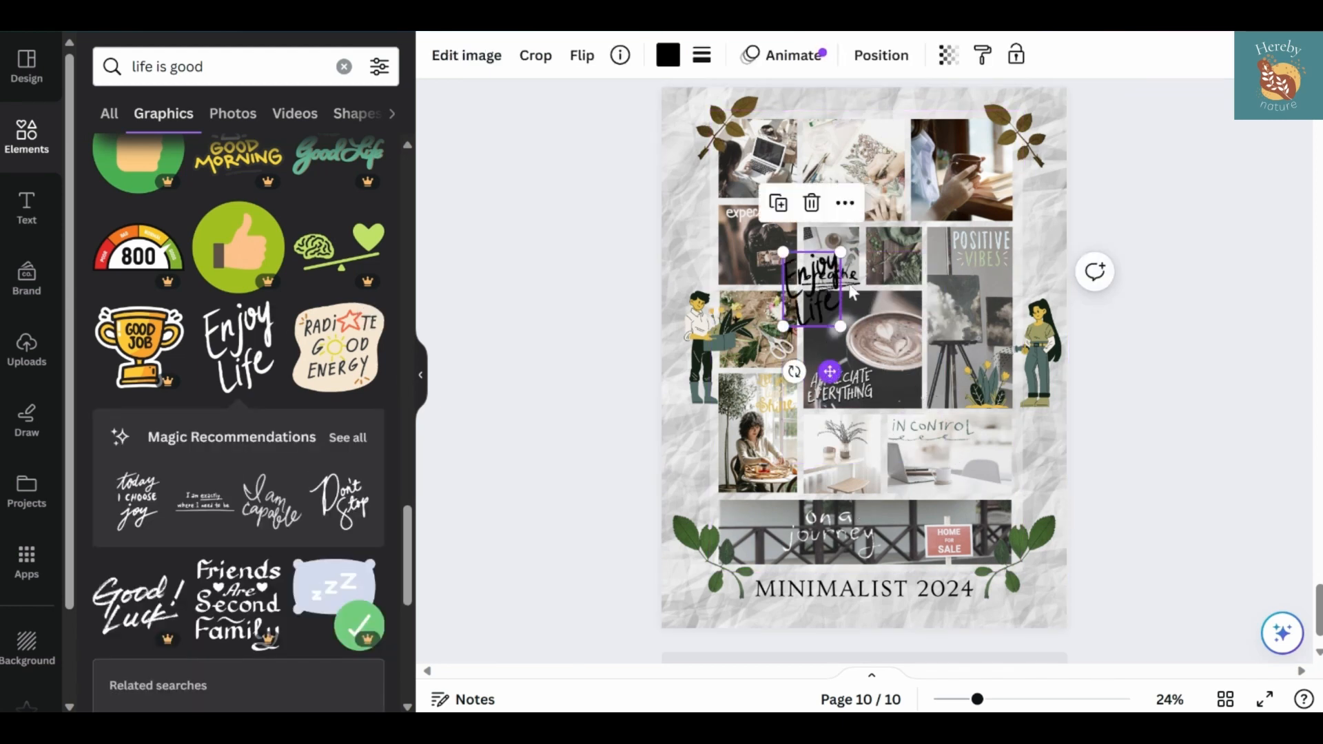
pyautogui.moveTo(829, 371); pyautogui.dragTo(849, 220)
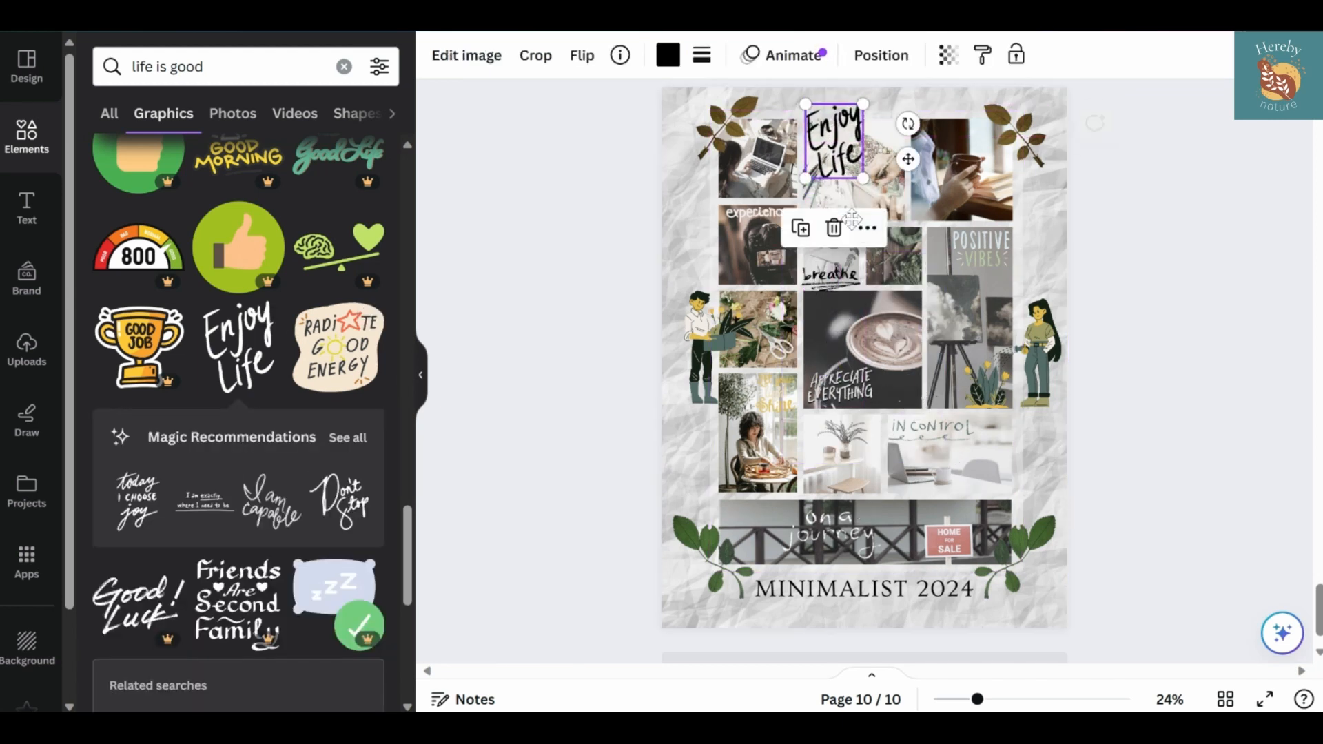
pyautogui.moveTo(861, 174)
pyautogui.mouseDown()
pyautogui.moveTo(847, 156)
pyautogui.moveTo(897, 151)
pyautogui.moveTo(842, 167)
pyautogui.moveTo(820, 144)
pyautogui.moveTo(840, 170)
pyautogui.moveTo(852, 150)
pyautogui.mouseUp()
pyautogui.press('Right')
pyautogui.press('Right')
pyautogui.press('Right')
# Recolor the "Enjoy Life" lettering to dark teal #143c3c from the document colors
pyautogui.click(668, 55)
pyautogui.click(310, 227)
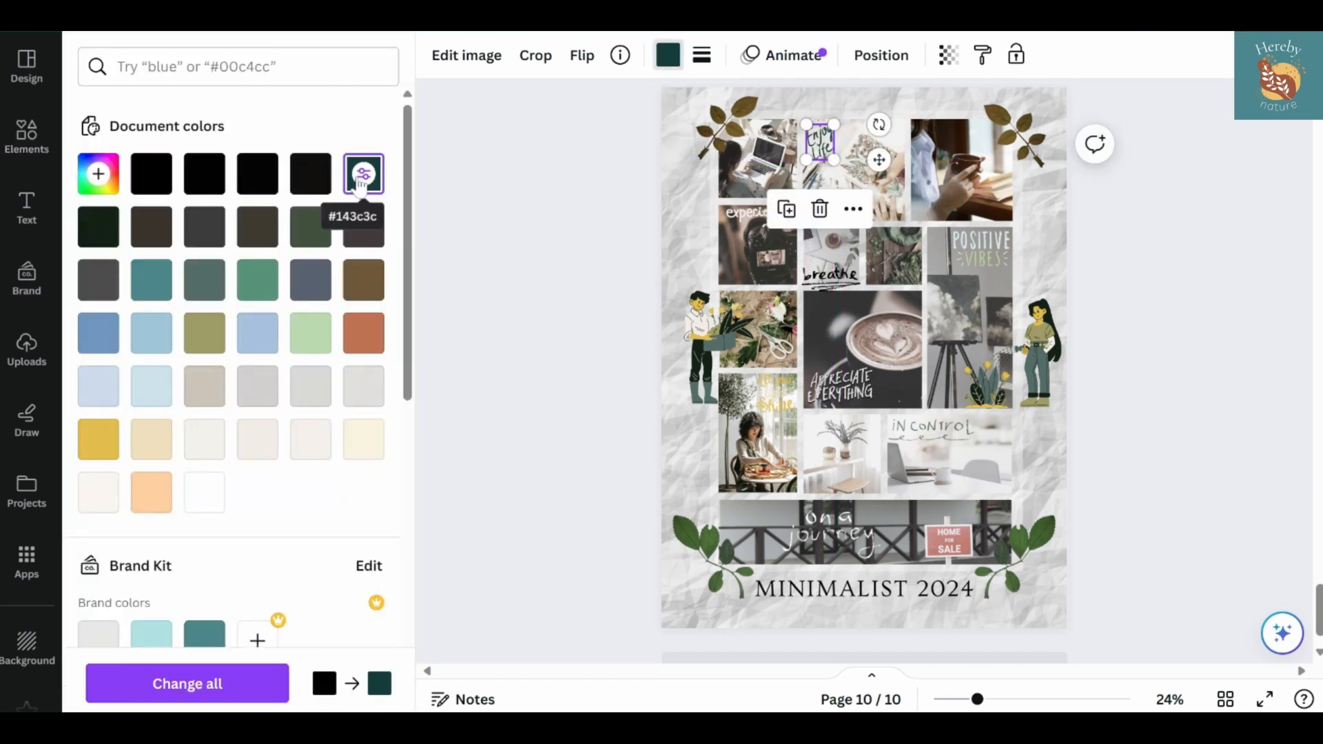
pyautogui.click(531, 231)
# Add the "I am exactly where I need to be" lettering from the full Magic Recommendations and fit it along the bottom of the potted plant photo
pyautogui.click(348, 436)
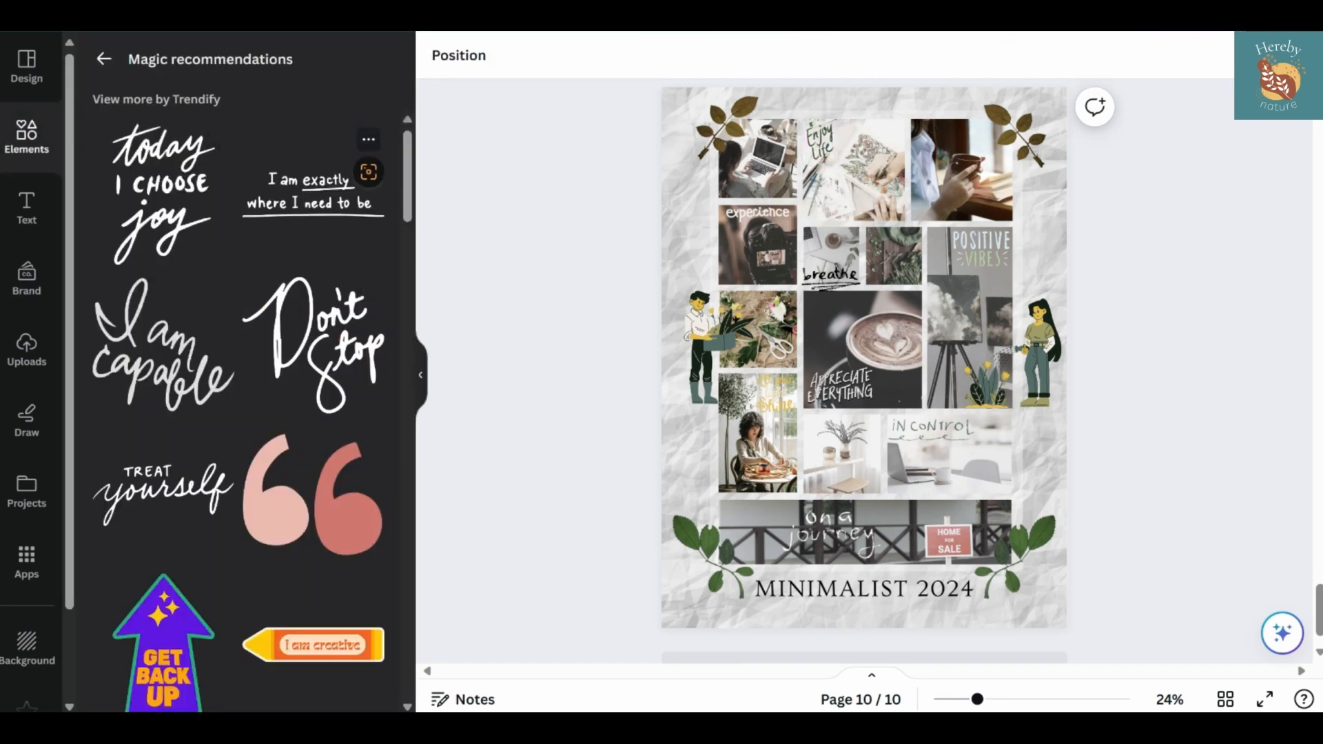
pyautogui.click(314, 204)
pyautogui.moveTo(949, 331); pyautogui.dragTo(844, 366)
pyautogui.moveTo(830, 428); pyautogui.dragTo(864, 536)
pyautogui.moveTo(871, 473); pyautogui.dragTo(804, 468)
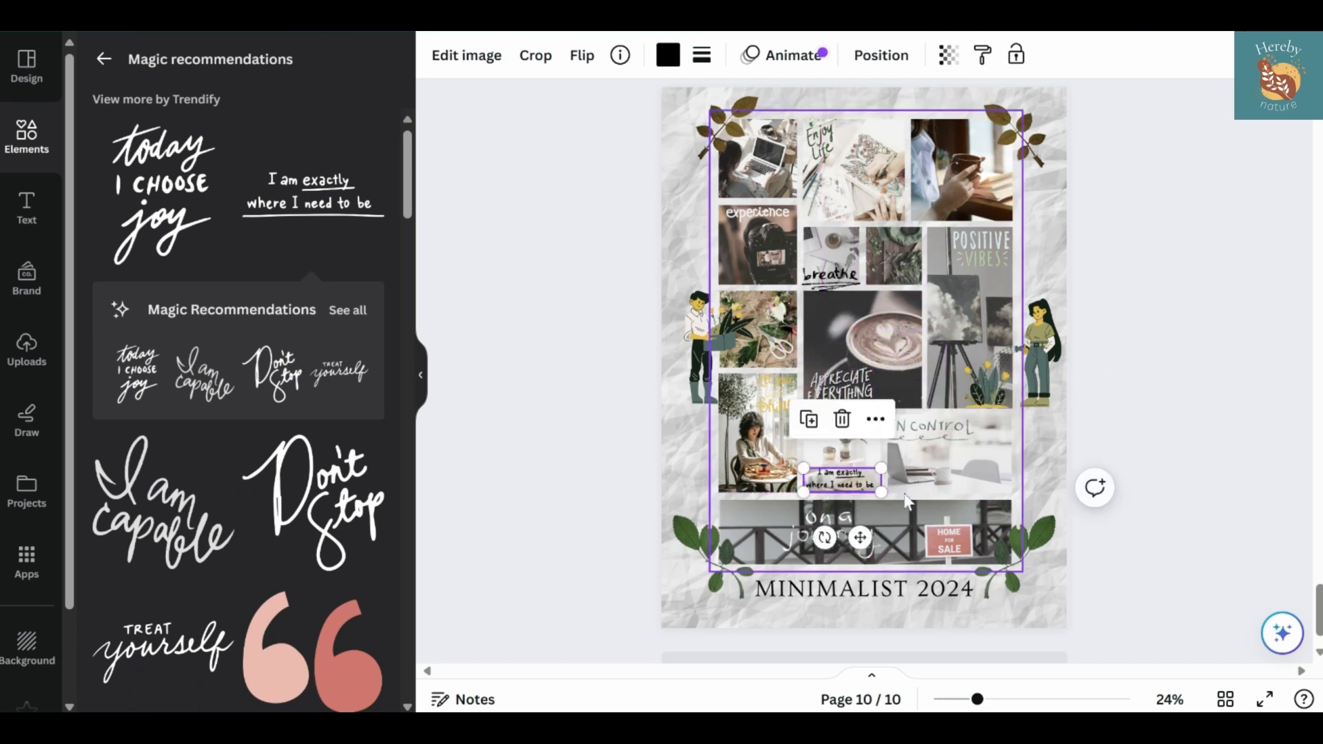
# Recolor the "I am exactly where I need to be" lettering to very dark brown and nudge it slightly lower on the plant photo
pyautogui.click(668, 55)
pyautogui.click(310, 227)
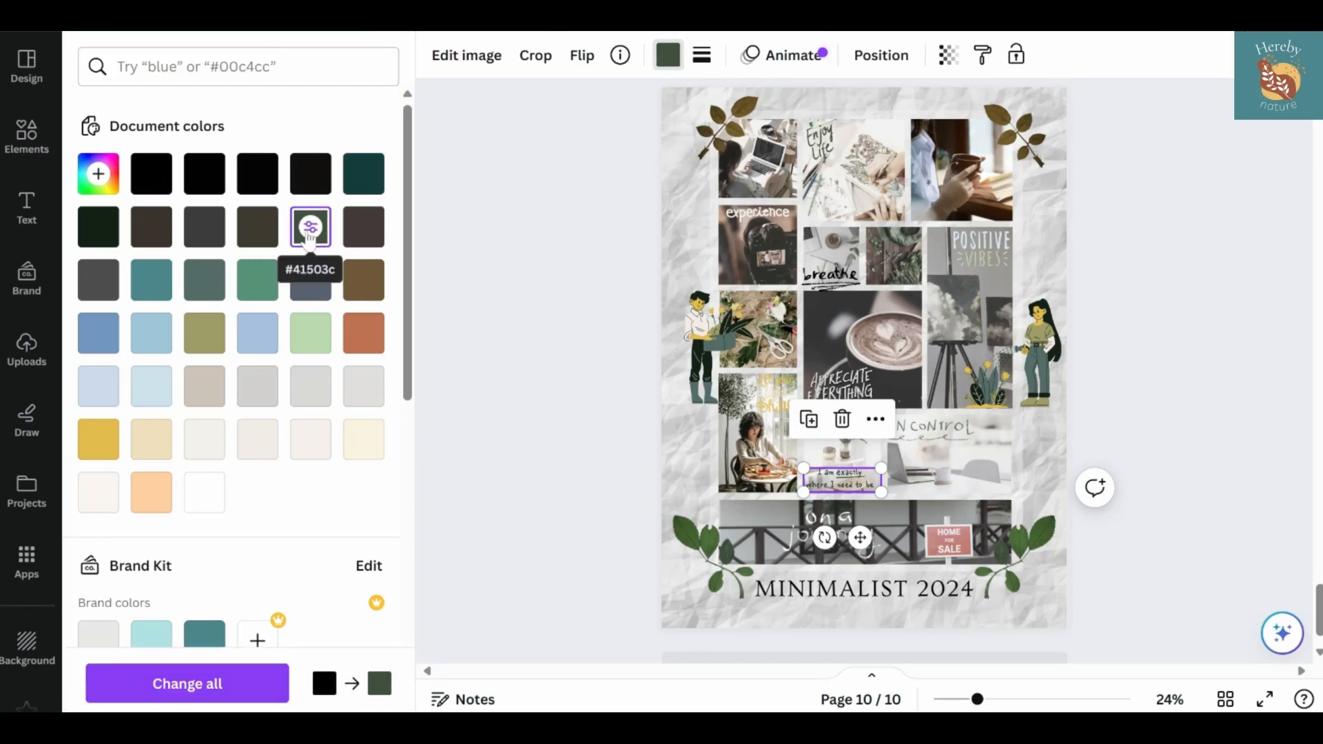
pyautogui.click(350, 189)
pyautogui.click(149, 231)
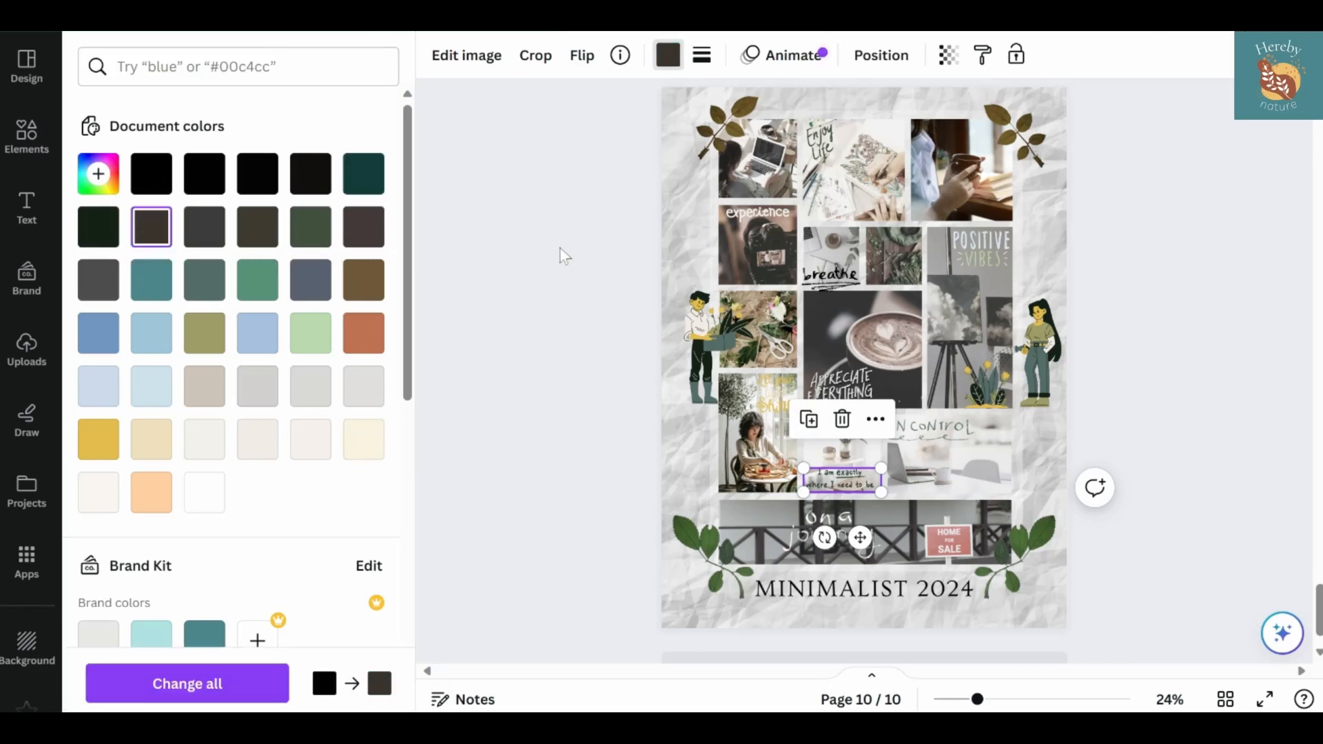
pyautogui.click(564, 255)
pyautogui.click(840, 479)
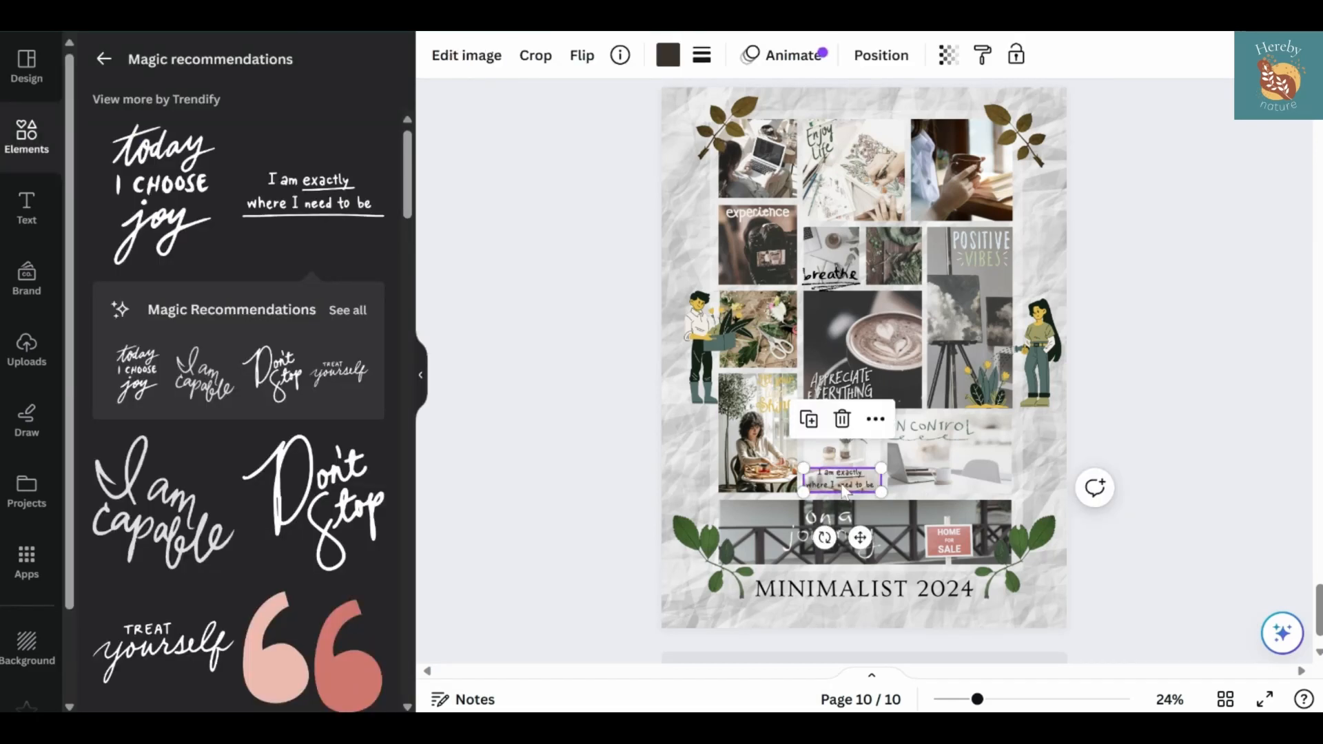
pyautogui.moveTo(840, 480); pyautogui.dragTo(840, 482)
pyautogui.click(574, 497)
# Look through the Magic Recommendations for "I am exactly where I need to be" for further matching lettering
pyautogui.scroll(-20, 289, 493)
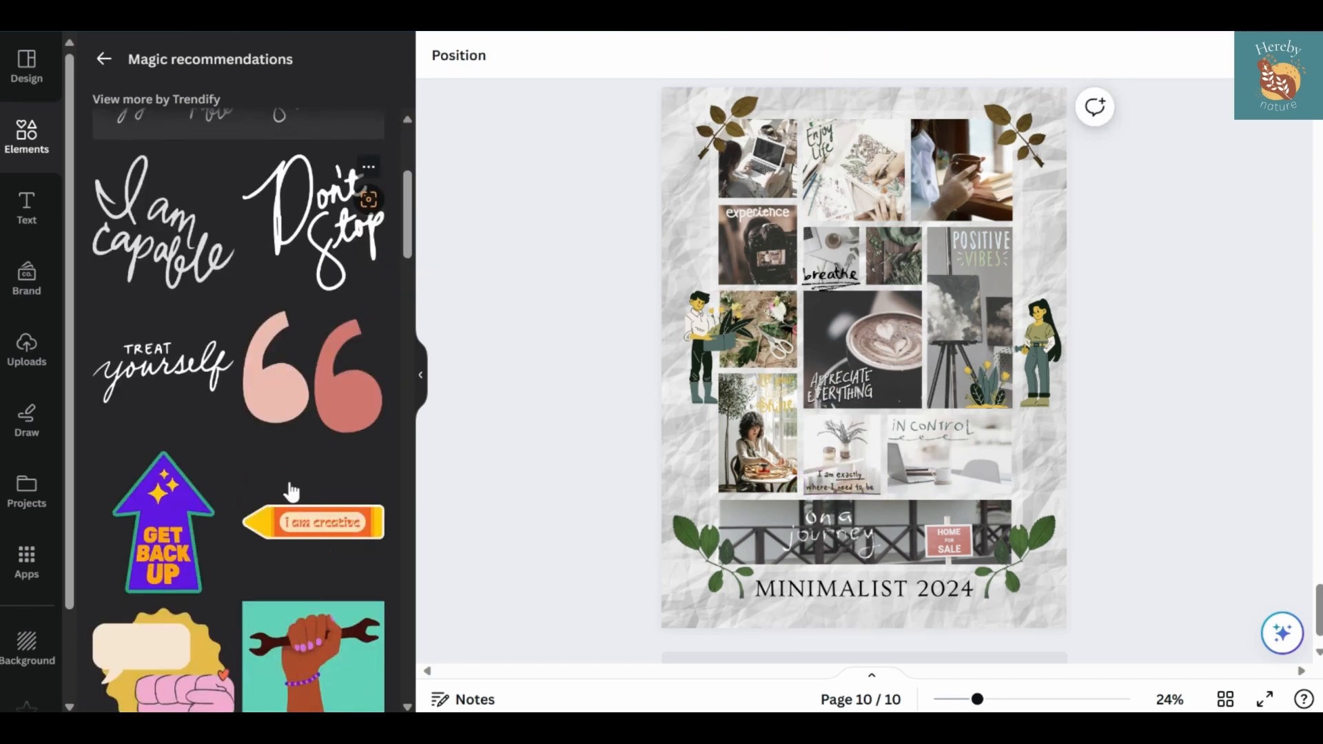
pyautogui.scroll(-3, 310, 524)
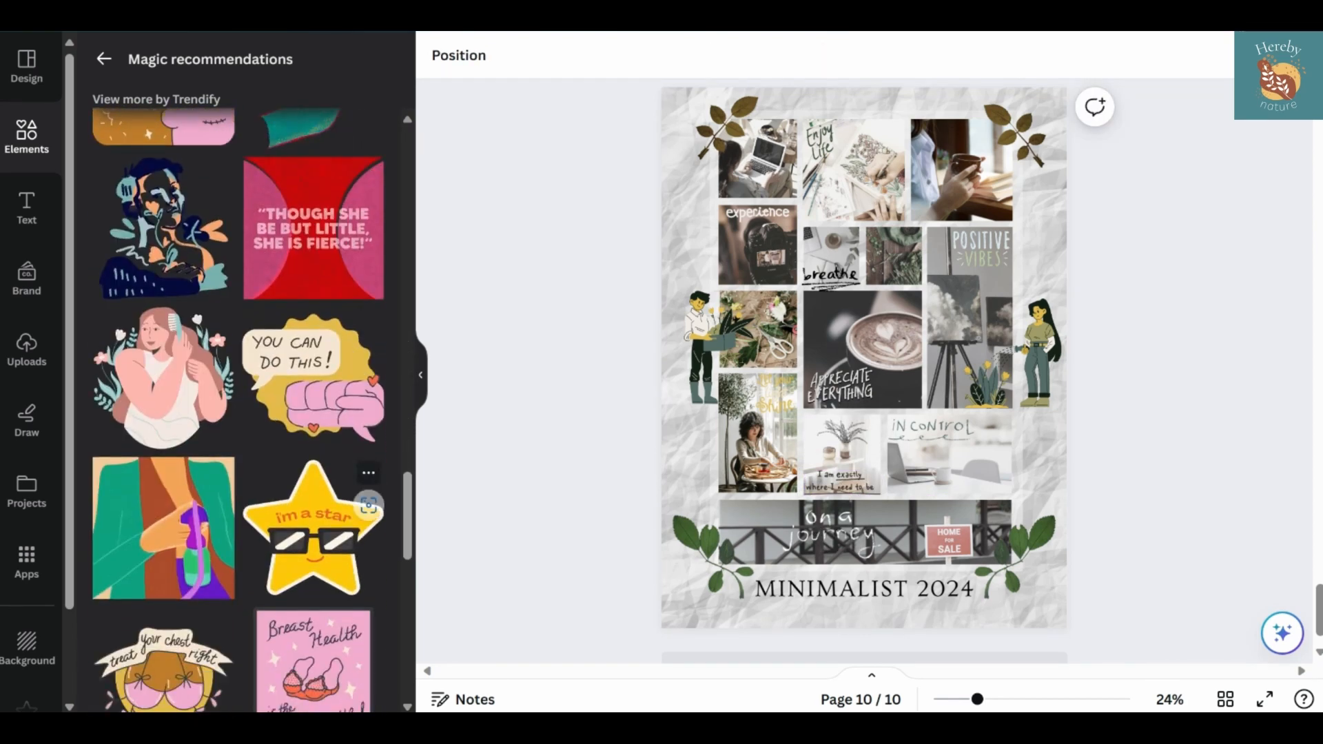
pyautogui.scroll(-5, 296, 475)
pyautogui.scroll(-15, 238, 414)
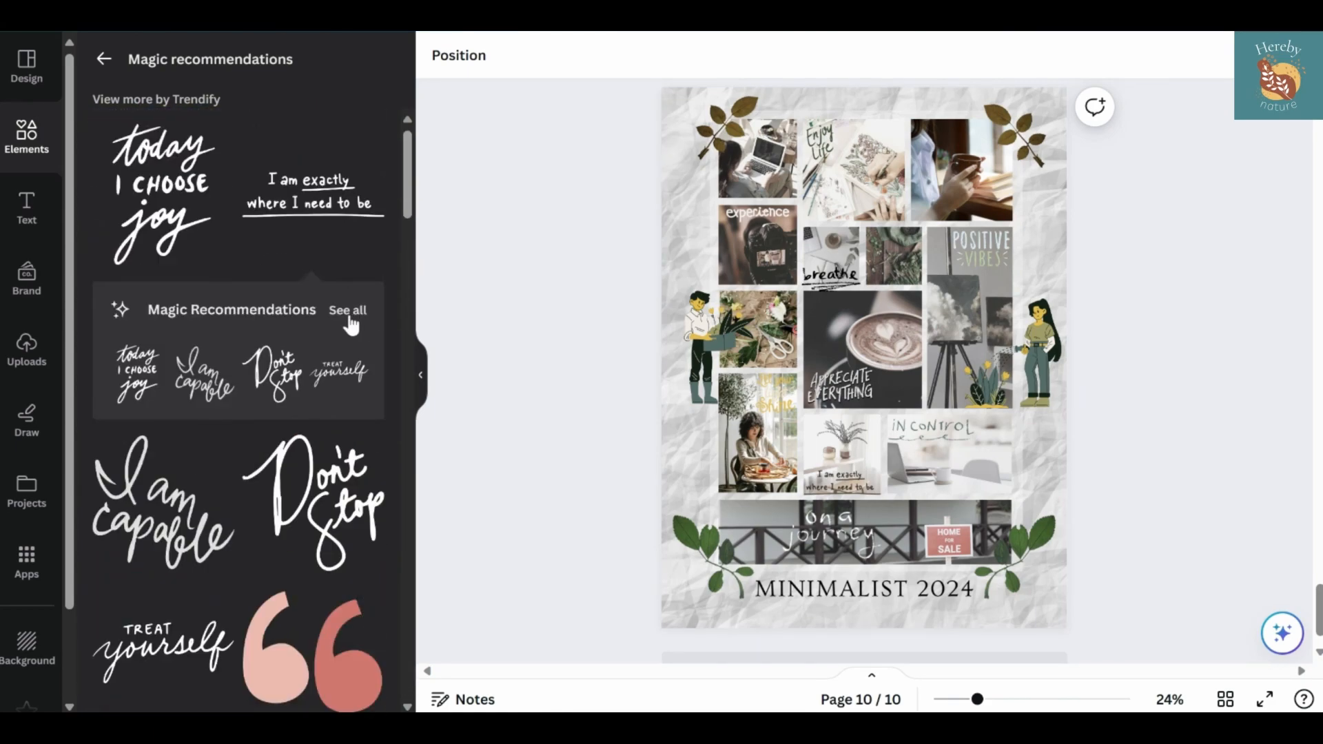
pyautogui.click(349, 313)
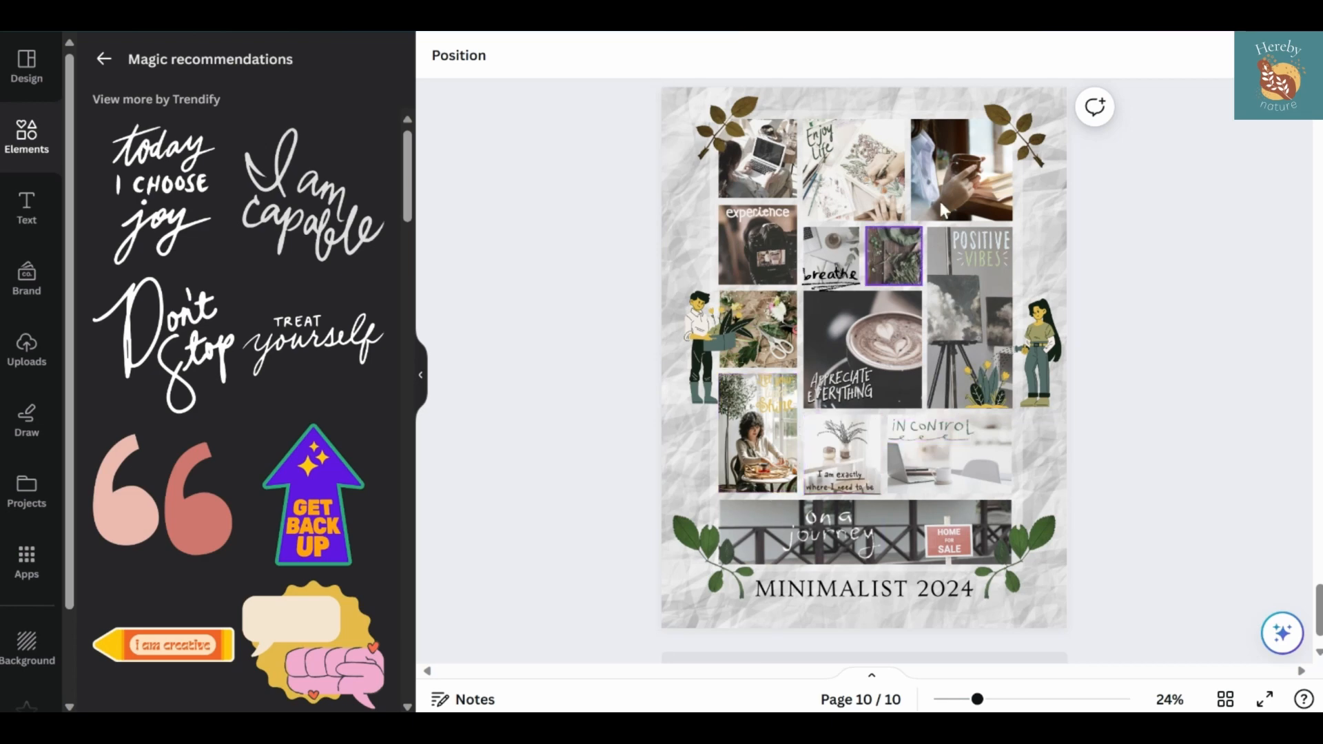
# Return to the "life is good" graphics and look through more of them for another handwritten quote
pyautogui.click(117, 62)
pyautogui.scroll(-8, 178, 331)
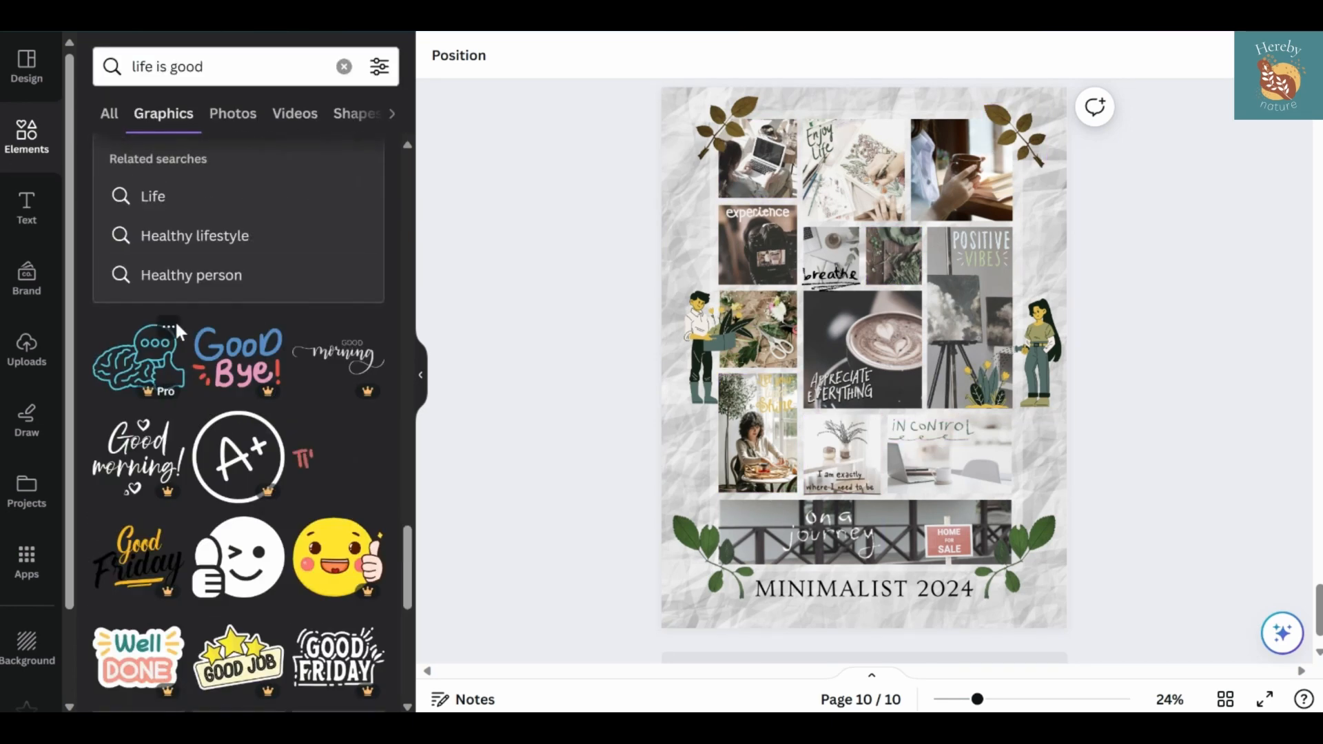
pyautogui.scroll(-3, 213, 441)
pyautogui.scroll(1, 275, 413)
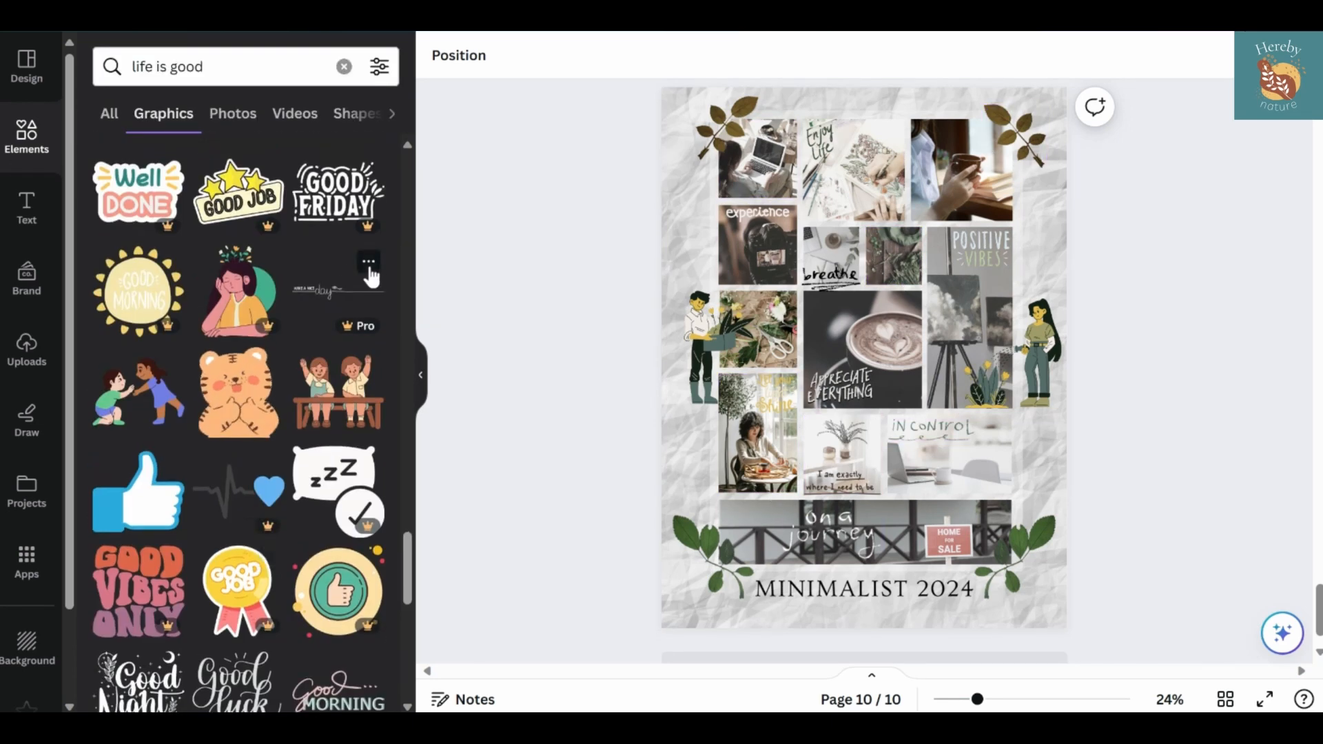
# Look through the Magic Recommendations for the found lettering and for "never stop dreaming" for another matching quote
pyautogui.click(376, 272)
pyautogui.click(482, 603)
pyautogui.scroll(-15, 251, 398)
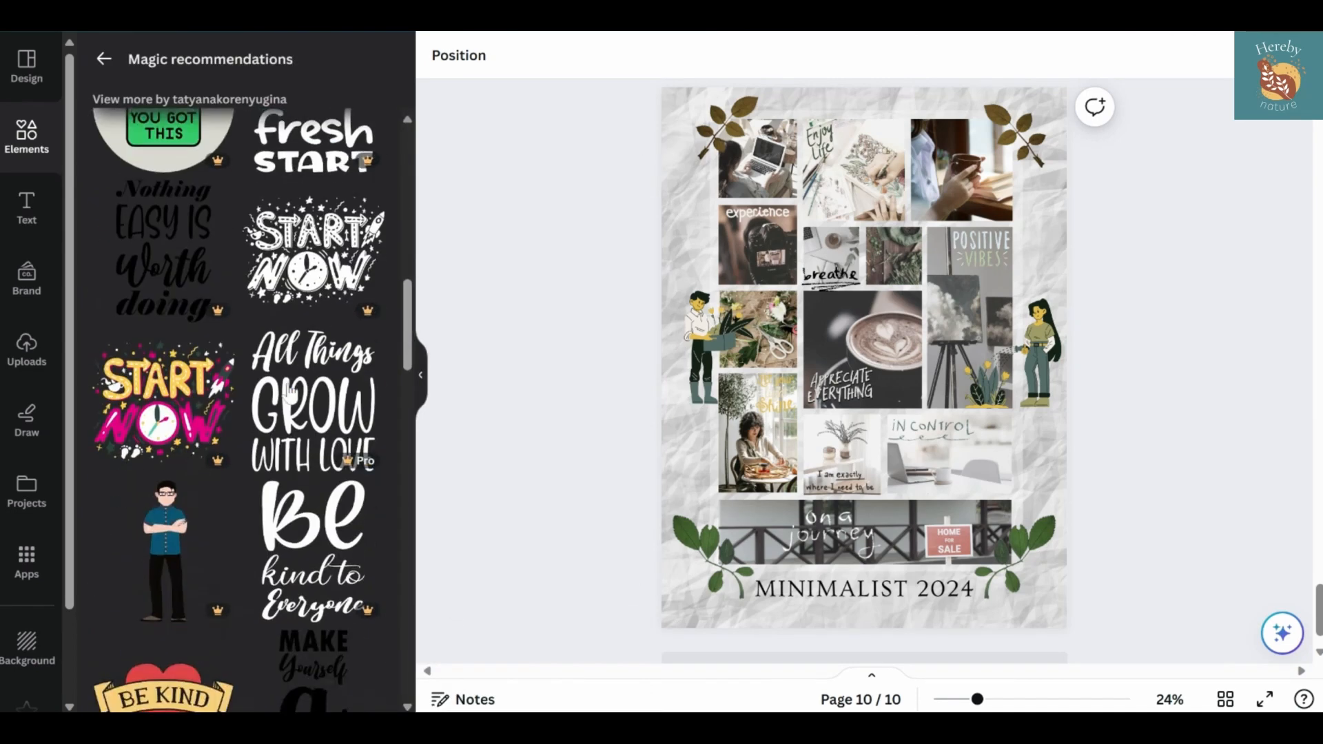
pyautogui.scroll(-10, 313, 330)
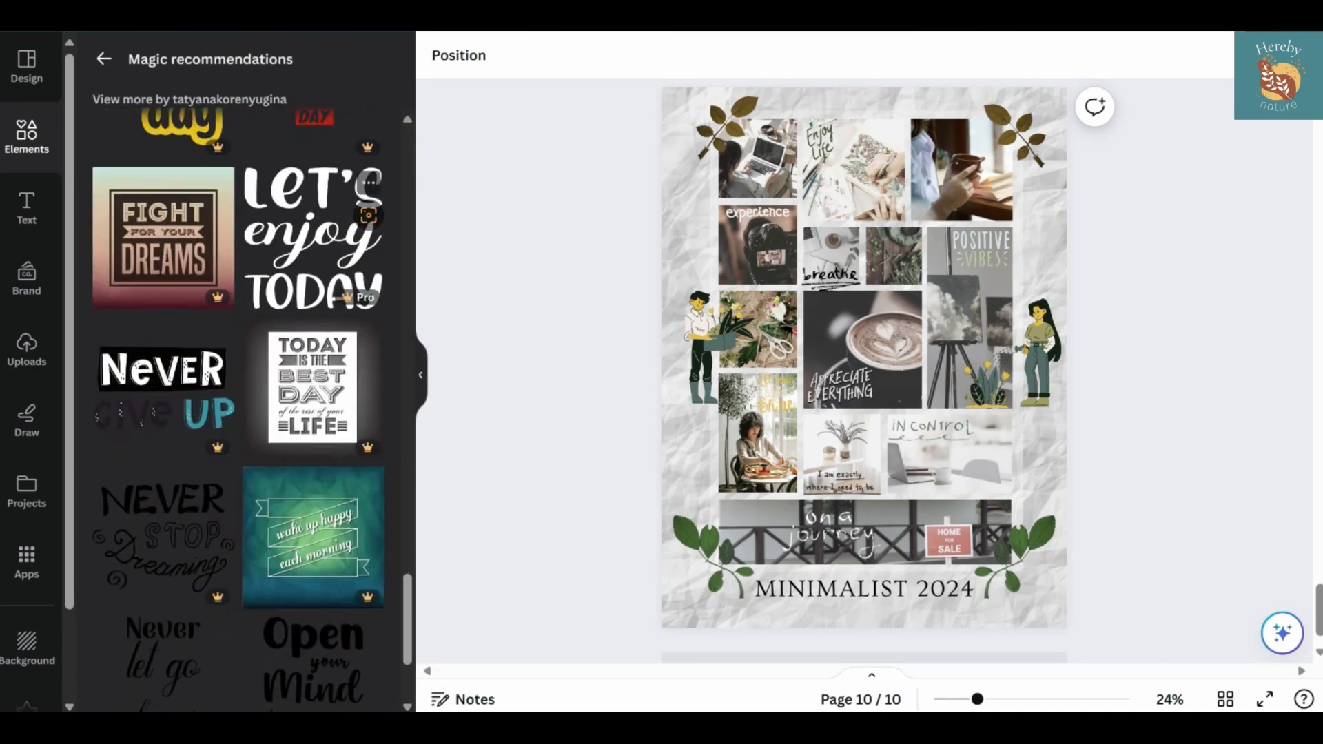
pyautogui.click(217, 278)
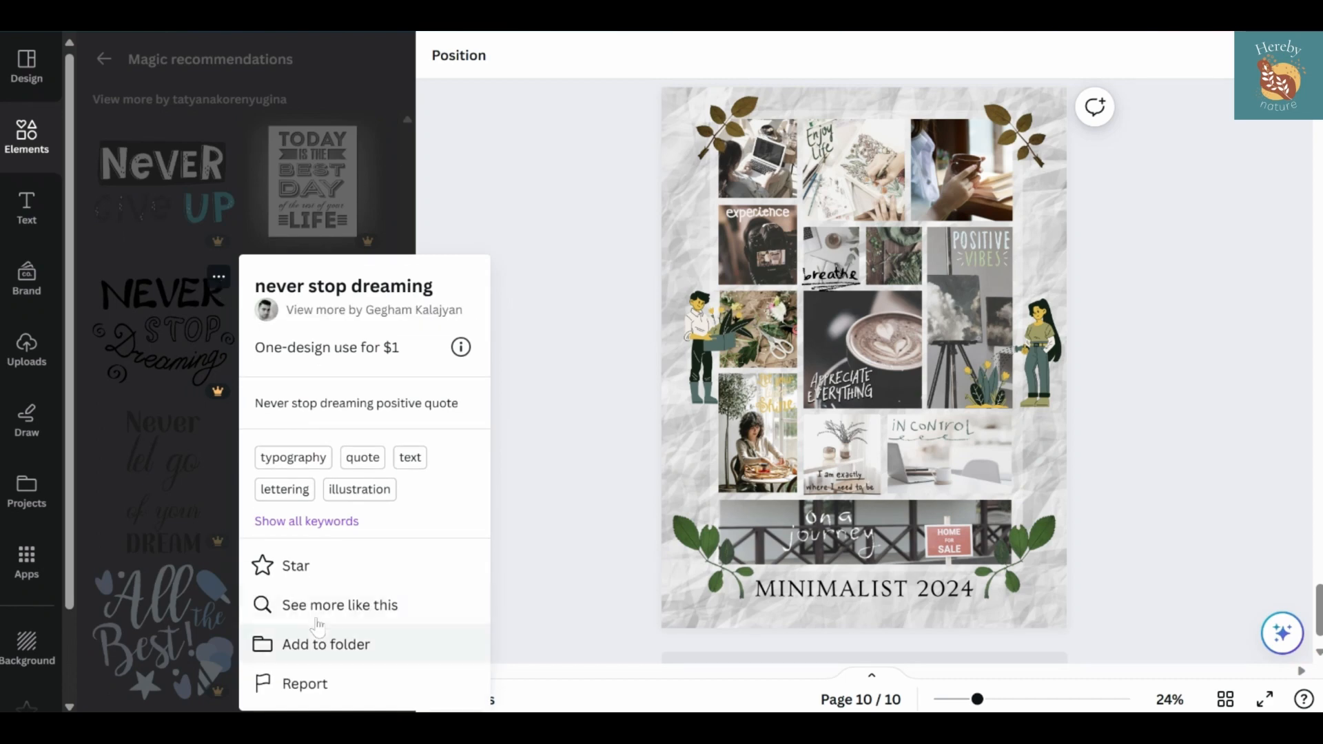
pyautogui.click(324, 605)
pyautogui.scroll(-20, 222, 425)
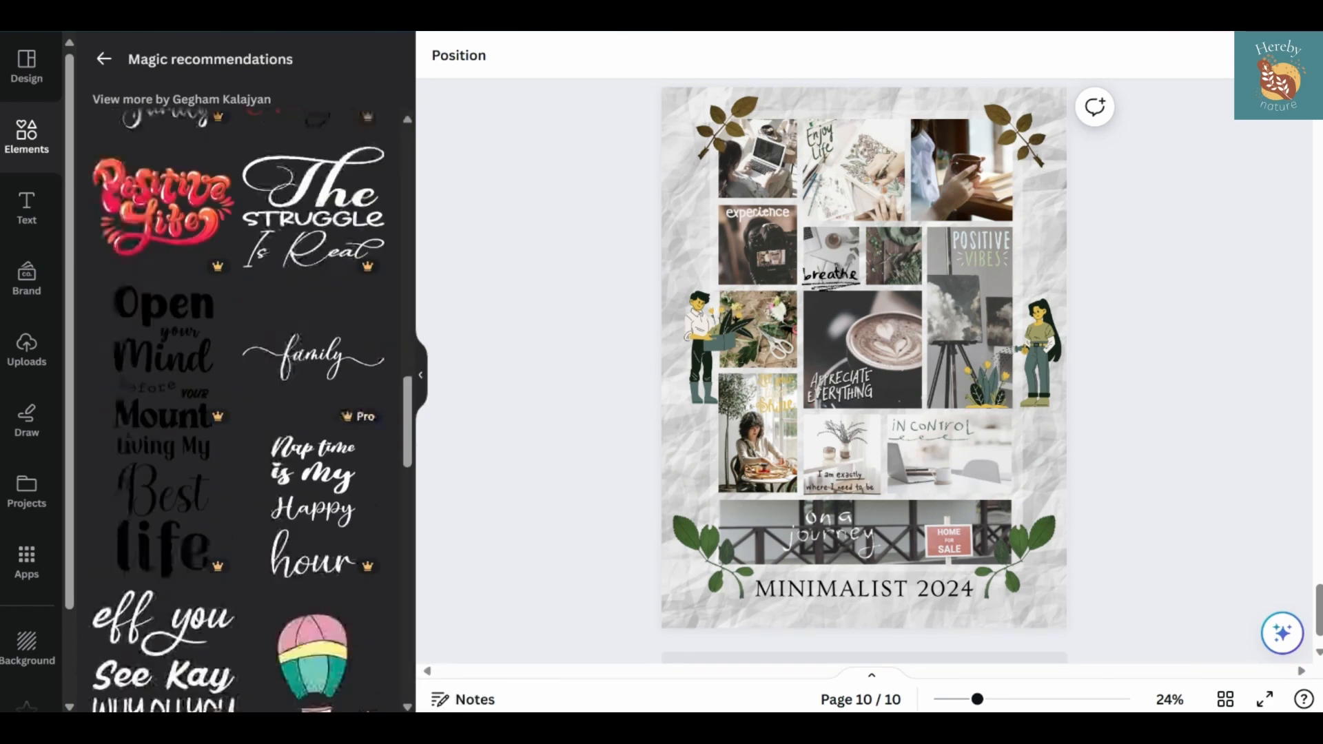
pyautogui.scroll(-5, 222, 425)
# Add the thin hand-drawn line from the recently used elements and place it along the top edge of the photo collage
pyautogui.click(26, 152)
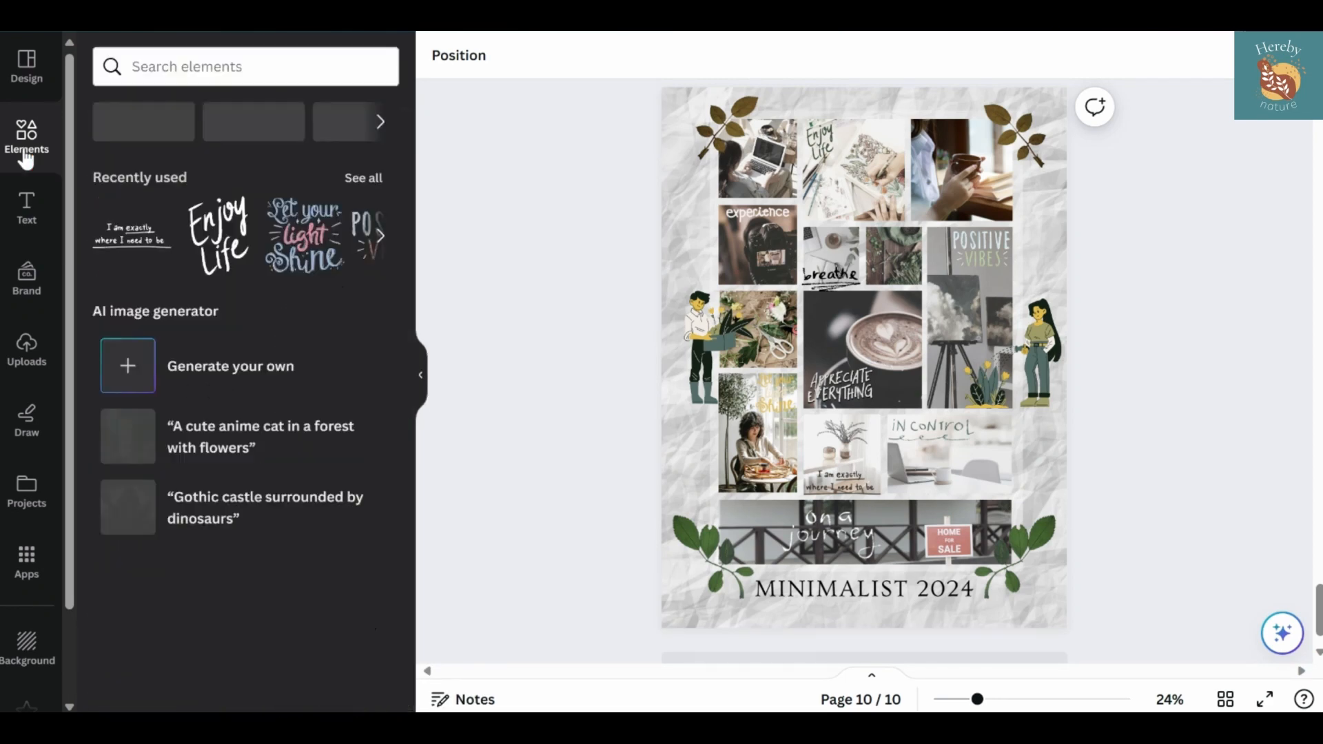
pyautogui.click(361, 178)
pyautogui.scroll(-10, 259, 385)
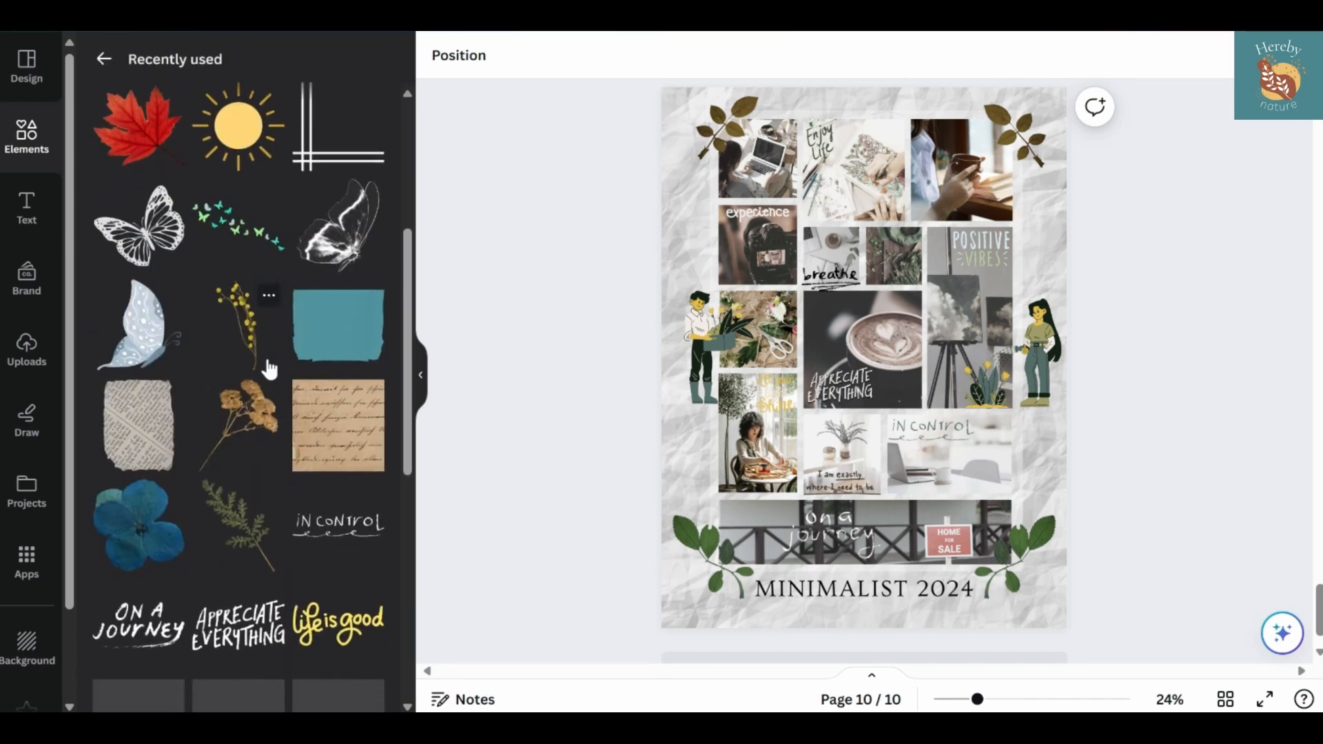
pyautogui.scroll(-15, 253, 418)
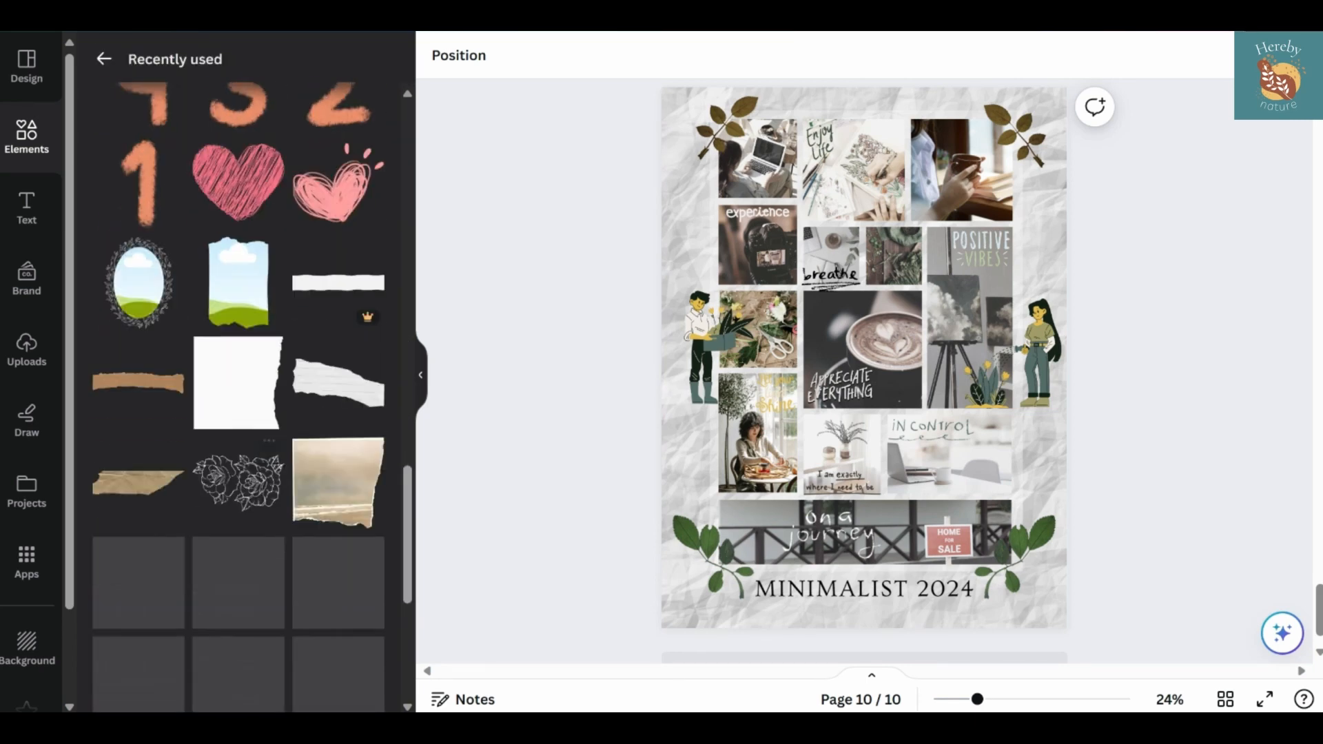
pyautogui.scroll(-10, 200, 441)
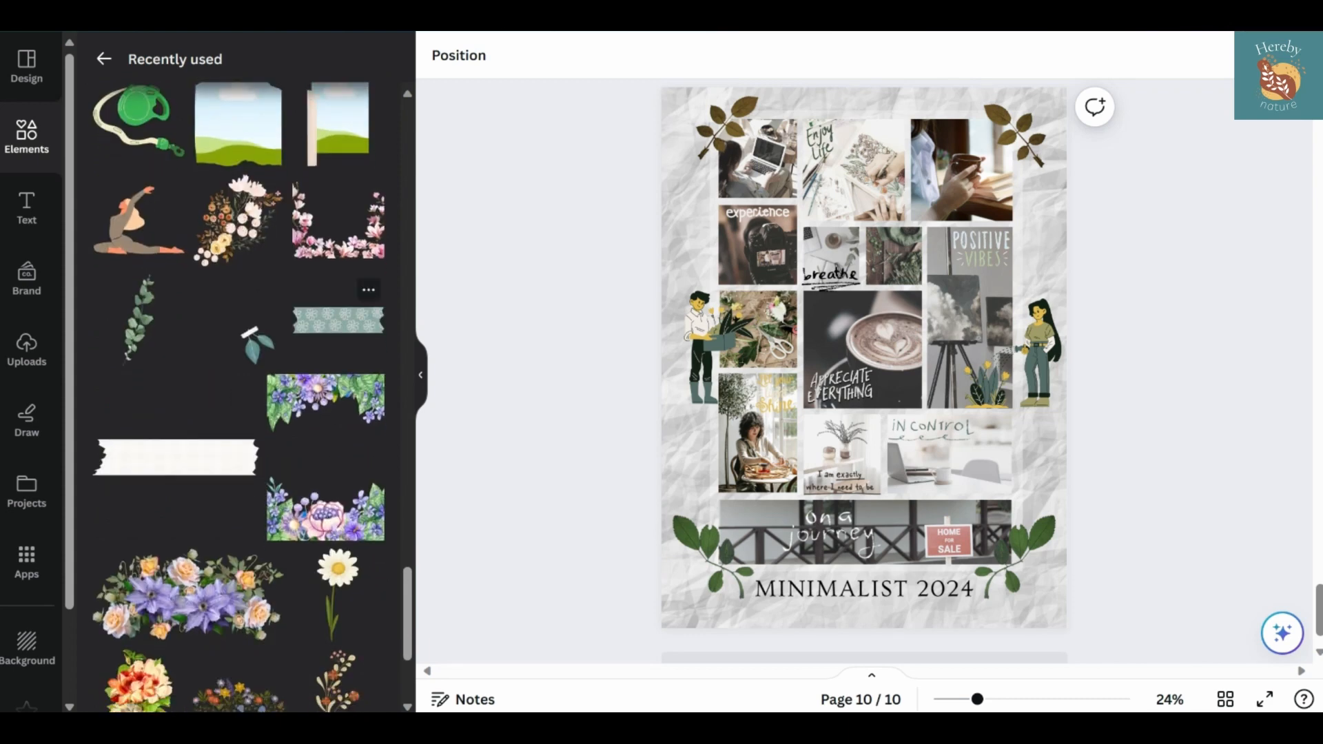
pyautogui.scroll(-10, 195, 357)
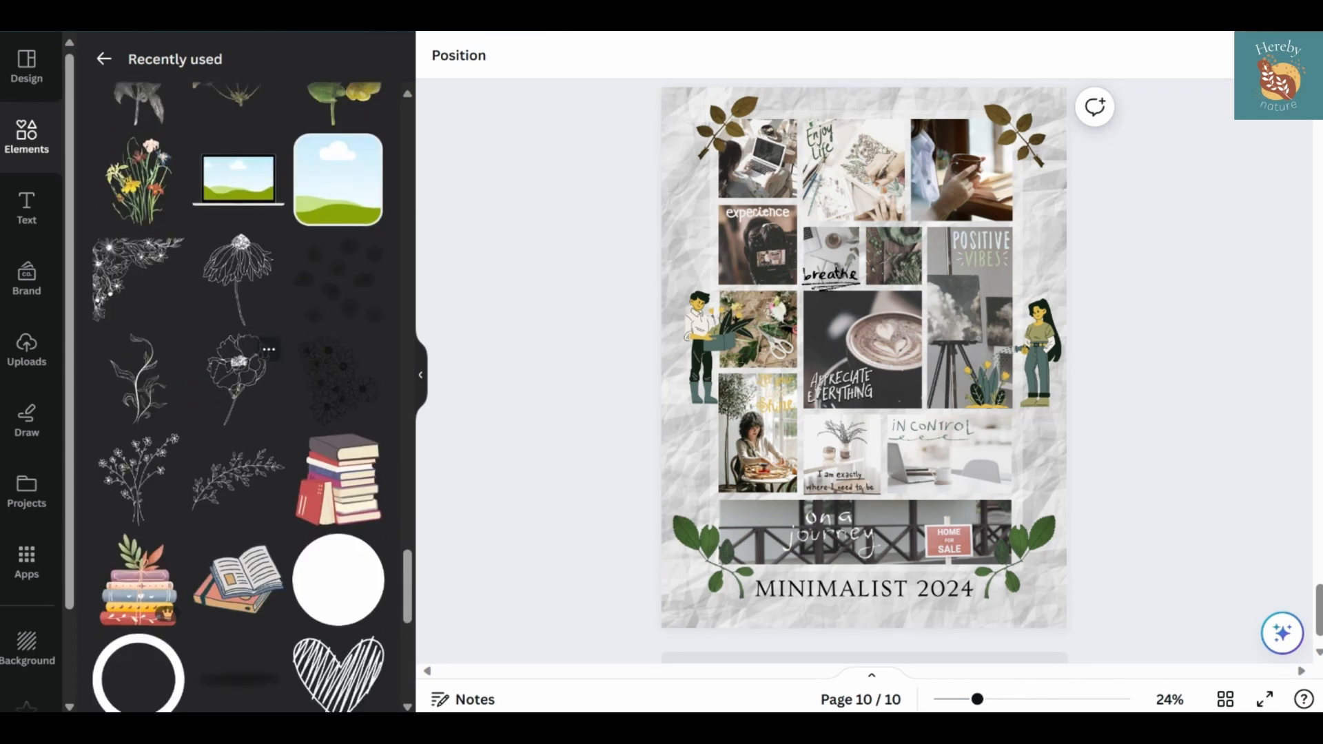
pyautogui.scroll(5, 237, 400)
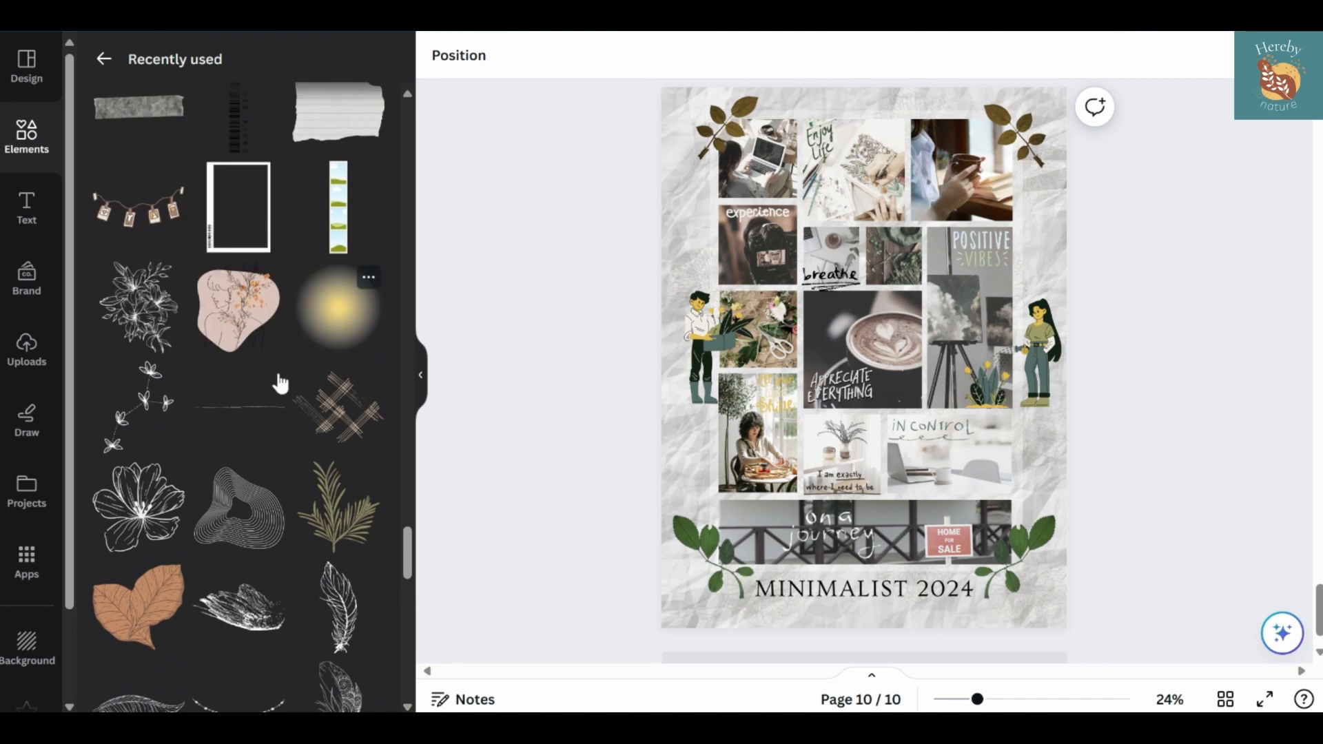
pyautogui.click(273, 399)
pyautogui.moveTo(883, 404); pyautogui.dragTo(939, 164)
pyautogui.click(1169, 193)
pyautogui.click(984, 116)
pyautogui.click(988, 120)
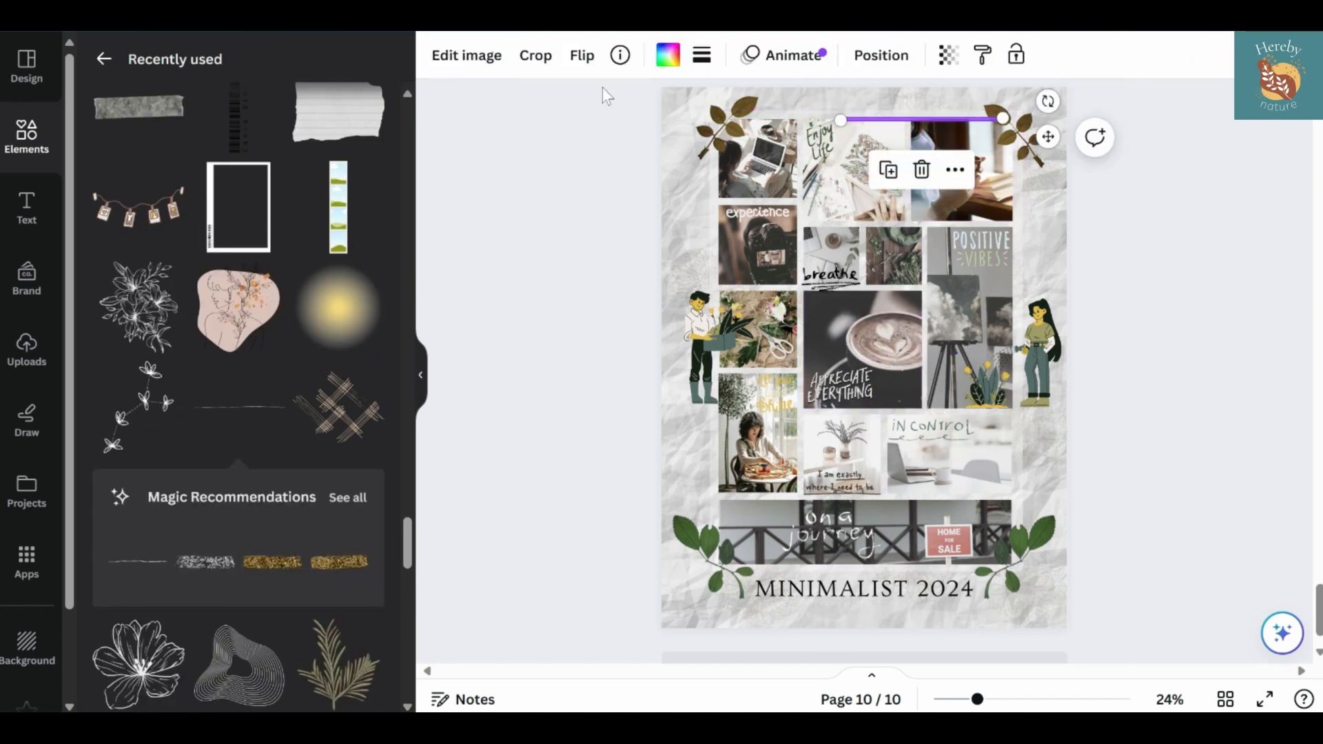
# Apply the adjustable dark grey Duotone effect to the thin line above the photos
pyautogui.click(466, 55)
pyautogui.scroll(-4, 236, 548)
pyautogui.scroll(4, 238, 551)
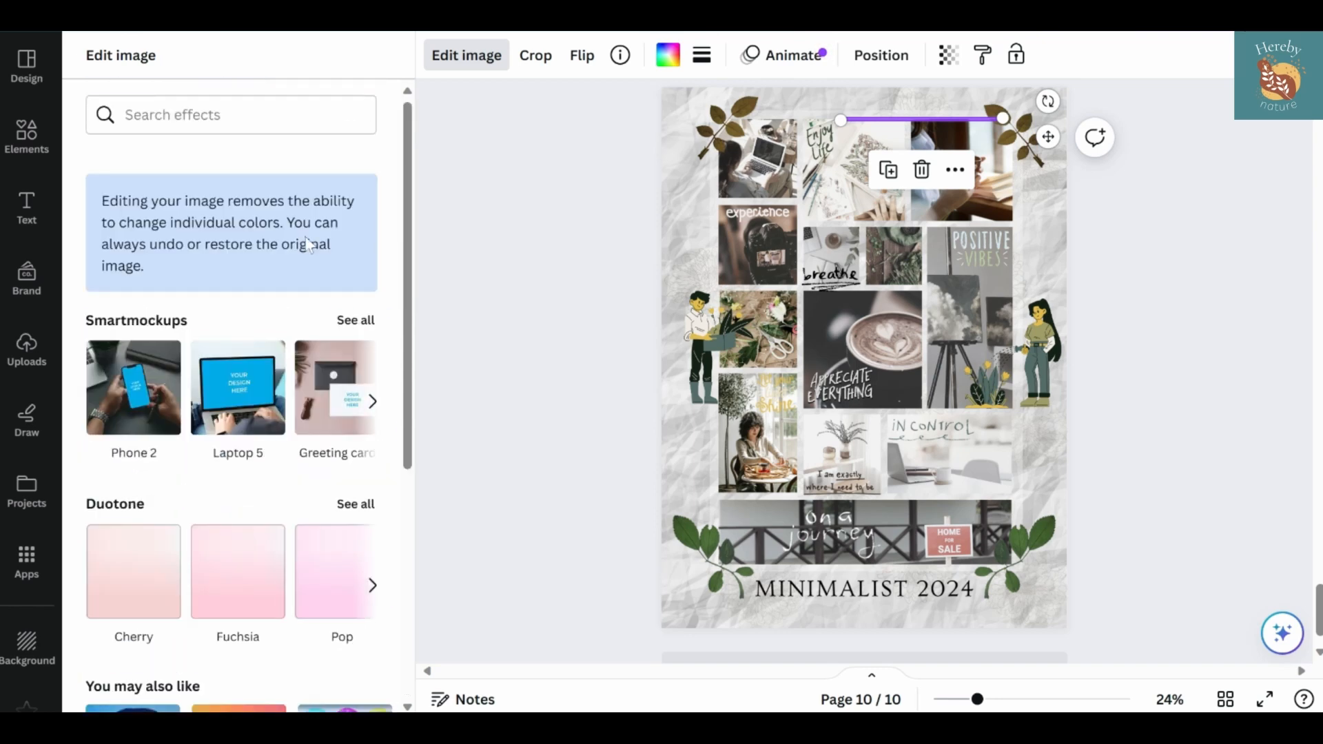
pyautogui.scroll(-6, 306, 249)
pyautogui.scroll(6, 304, 256)
pyautogui.scroll(-3, 253, 258)
pyautogui.click(356, 330)
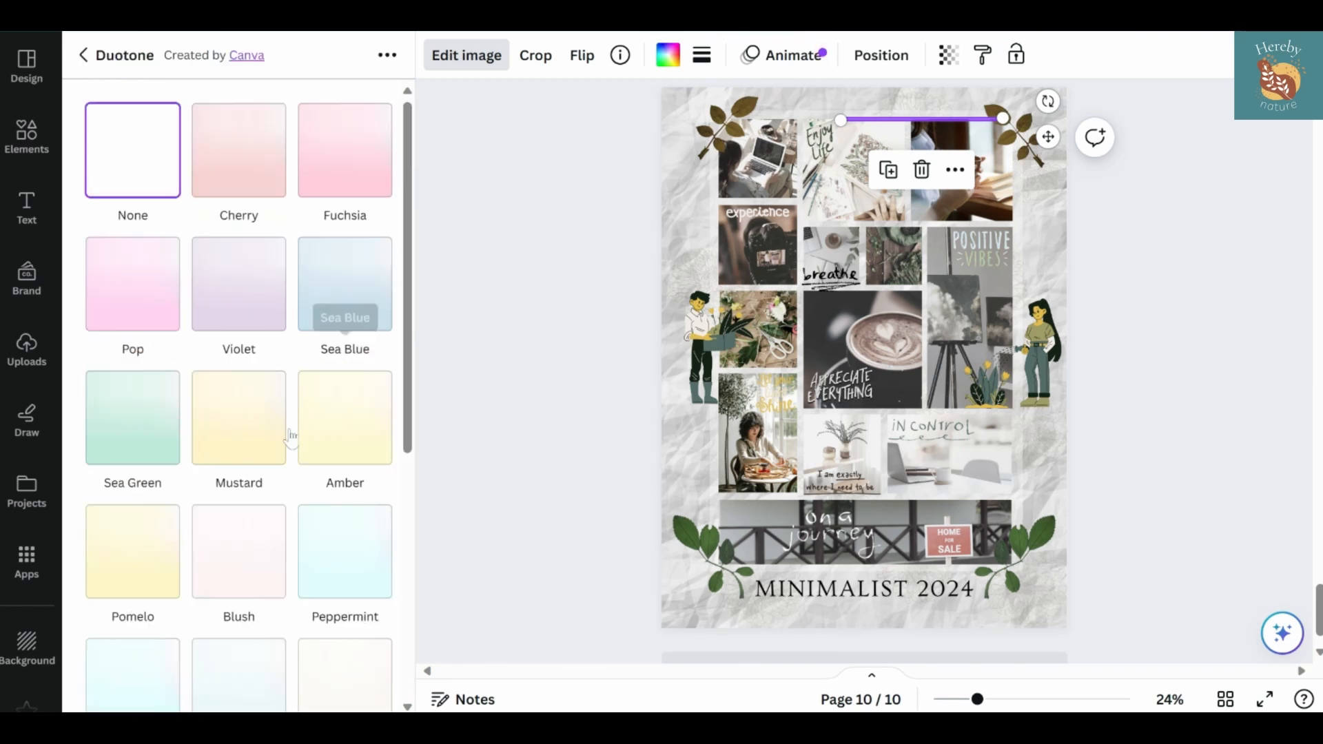
pyautogui.scroll(-6, 291, 438)
pyautogui.click(173, 646)
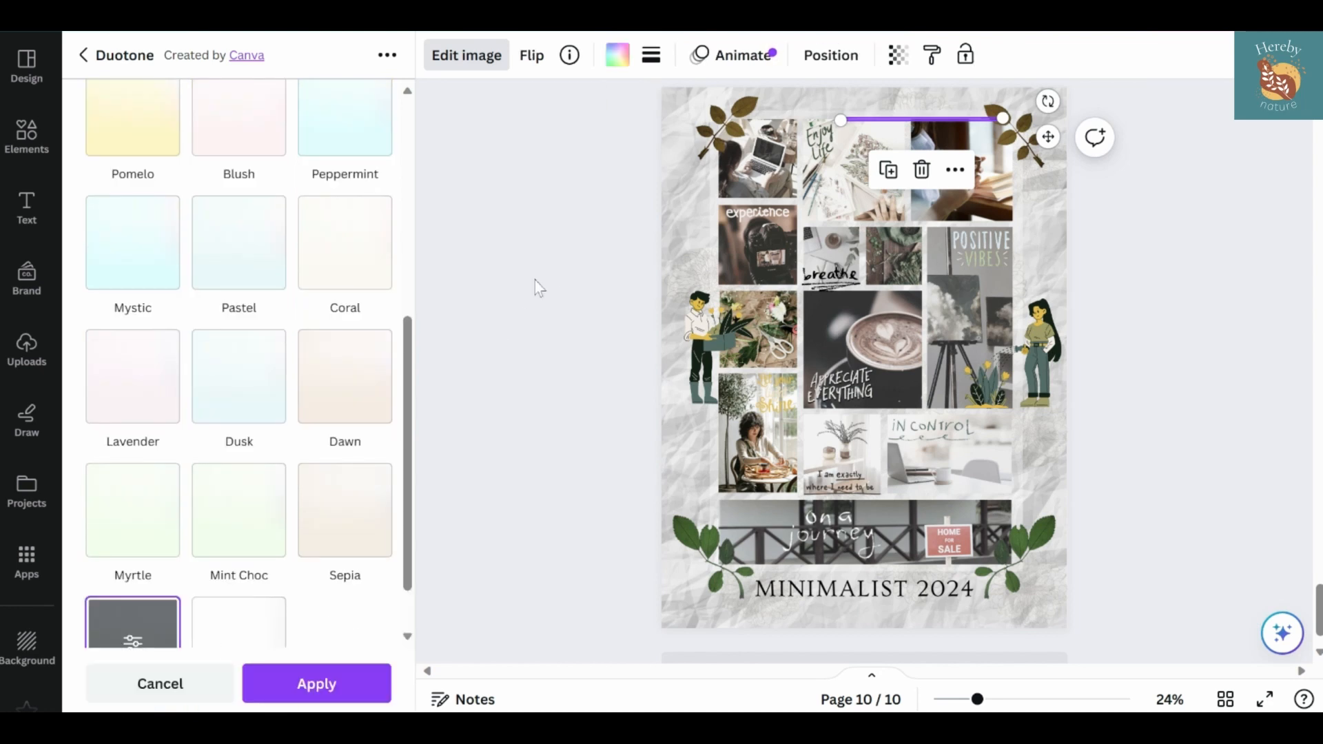
pyautogui.click(535, 281)
# Lengthen and align the thin line along the top of the collage and place a copy beneath the "on a journey" photo
pyautogui.click(908, 116)
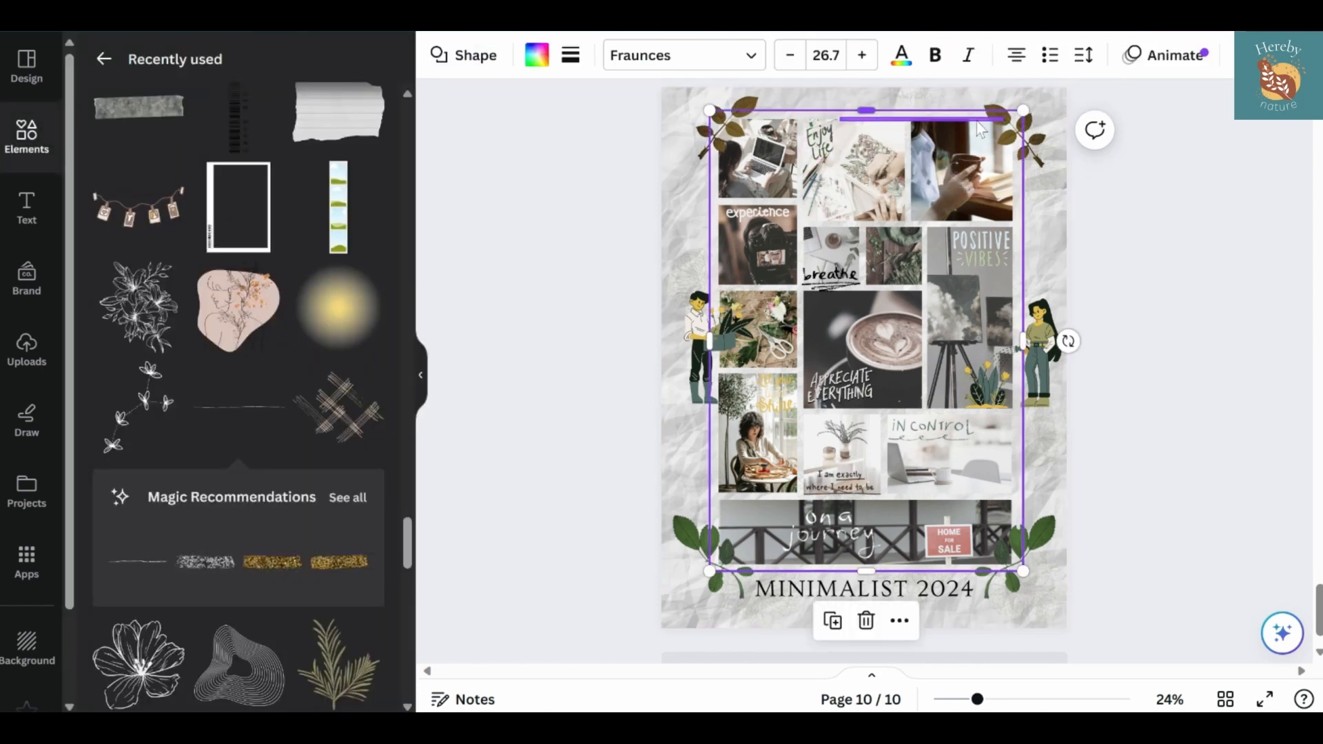
pyautogui.click(910, 119)
pyautogui.moveTo(840, 119); pyautogui.dragTo(752, 50)
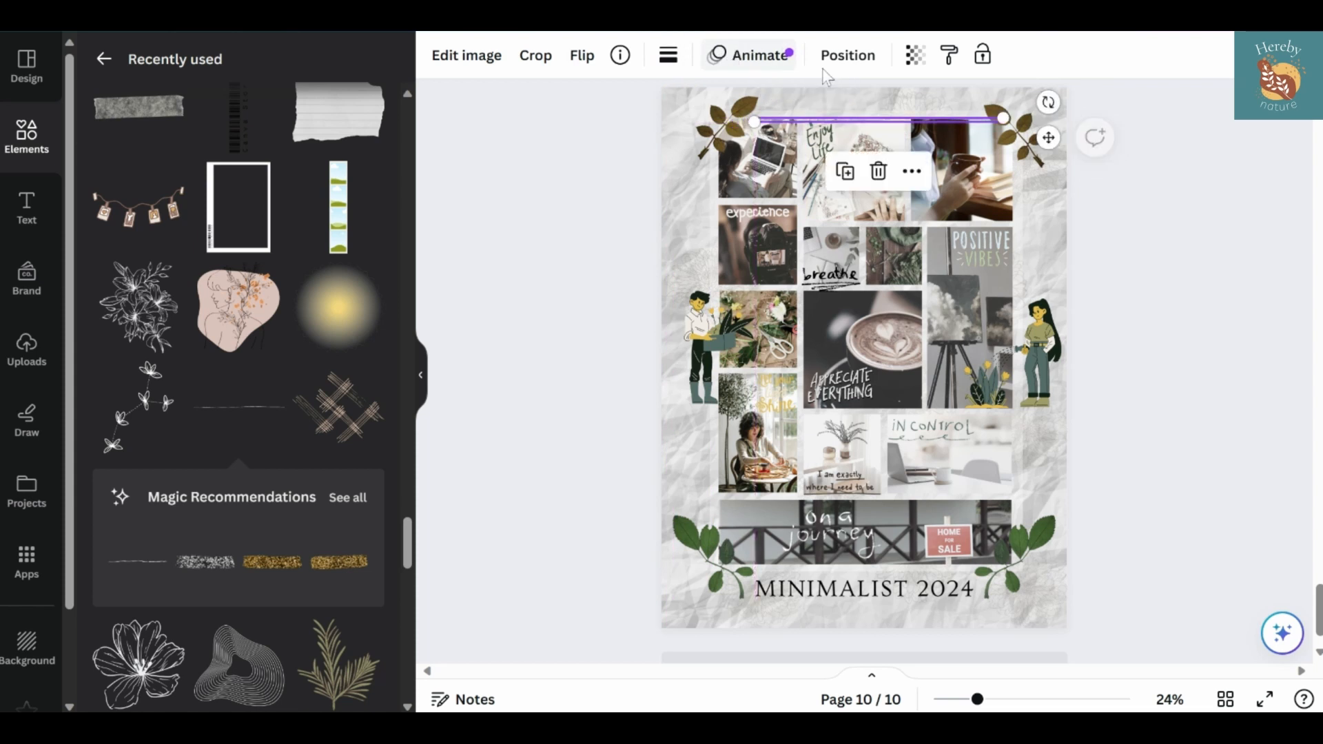
pyautogui.moveTo(1046, 139); pyautogui.dragTo(1041, 587)
pyautogui.click(1137, 471)
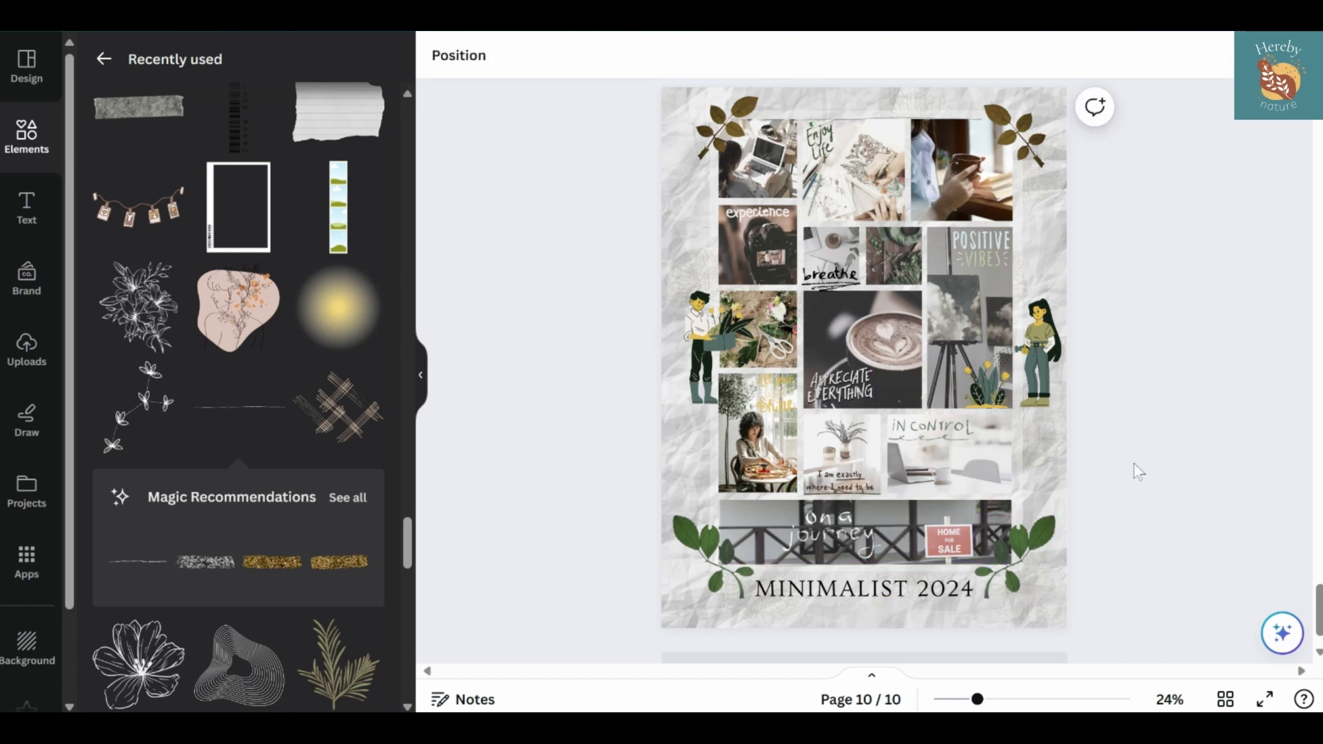
pyautogui.click(975, 122)
pyautogui.moveTo(1027, 102); pyautogui.dragTo(1089, 107)
pyautogui.click(1134, 163)
# Recolor the "I am exactly where I need to be" lettering to brown #715836
pyautogui.click(842, 480)
pyautogui.click(668, 55)
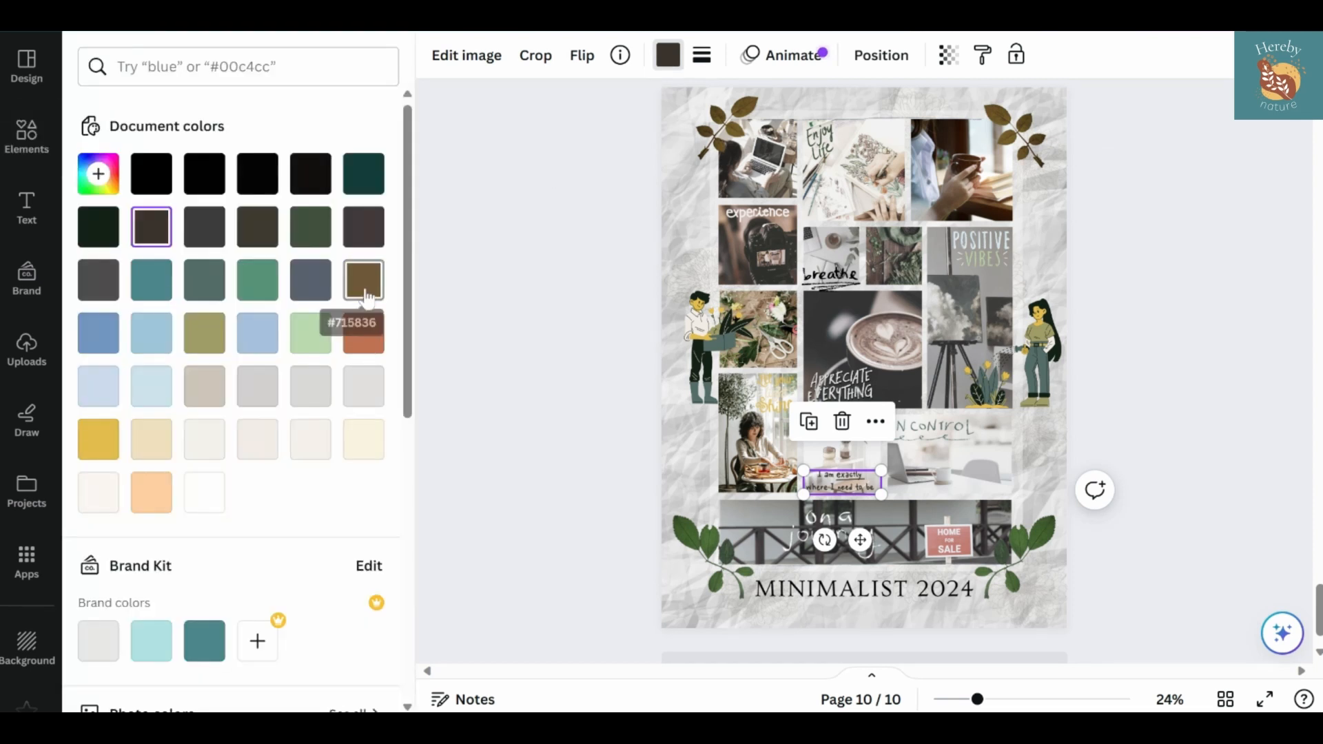
pyautogui.click(364, 289)
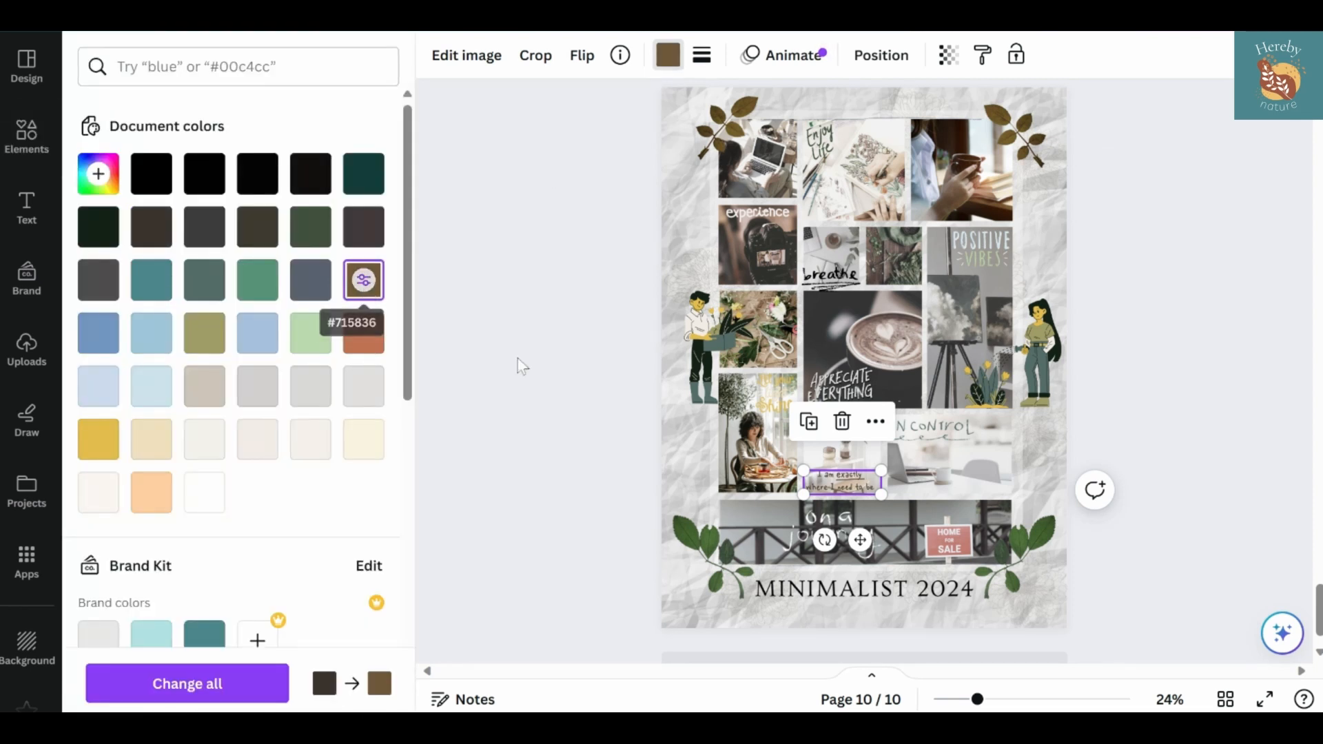
pyautogui.click(536, 451)
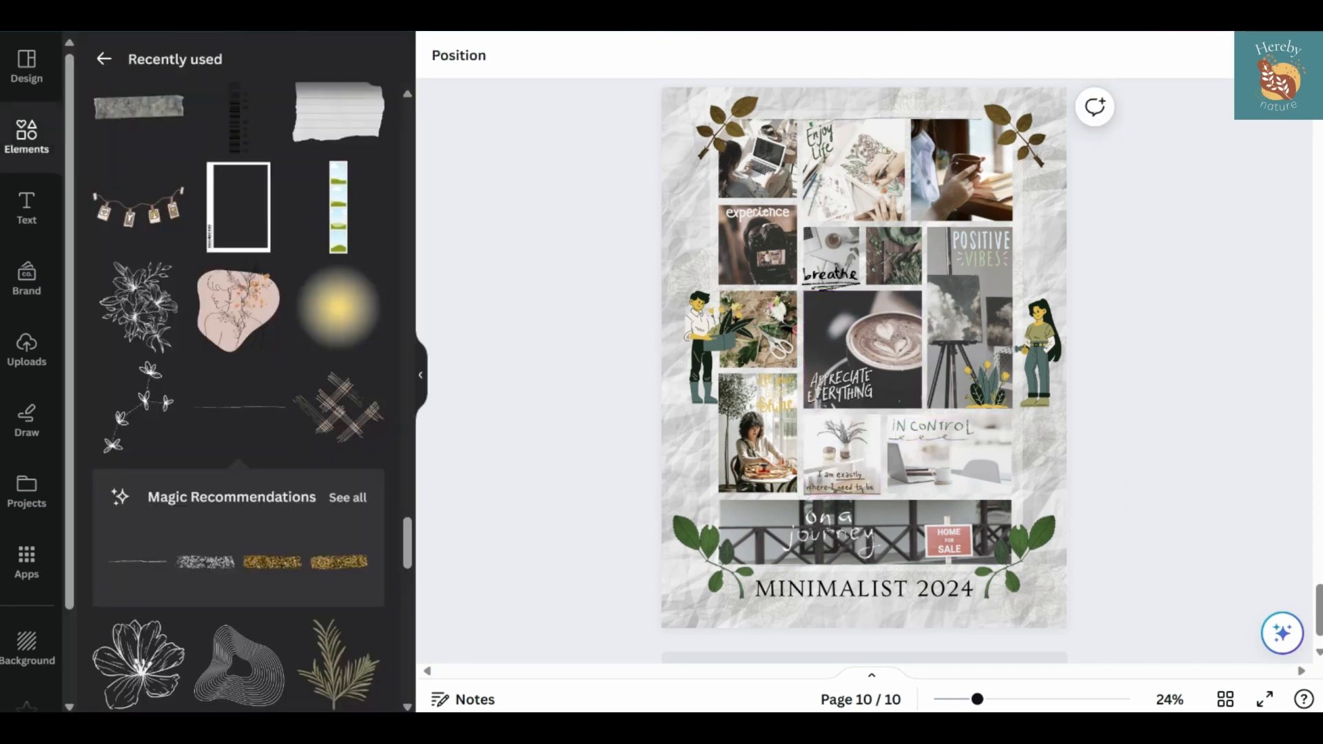
# Enlarge the view to 60% and examine the finished poster from its top photos down to the "MINIMALIST 2024" title
pyautogui.moveTo(977, 700); pyautogui.dragTo(997, 699)
pyautogui.click(420, 375)
pyautogui.scroll(4, 687, 372)
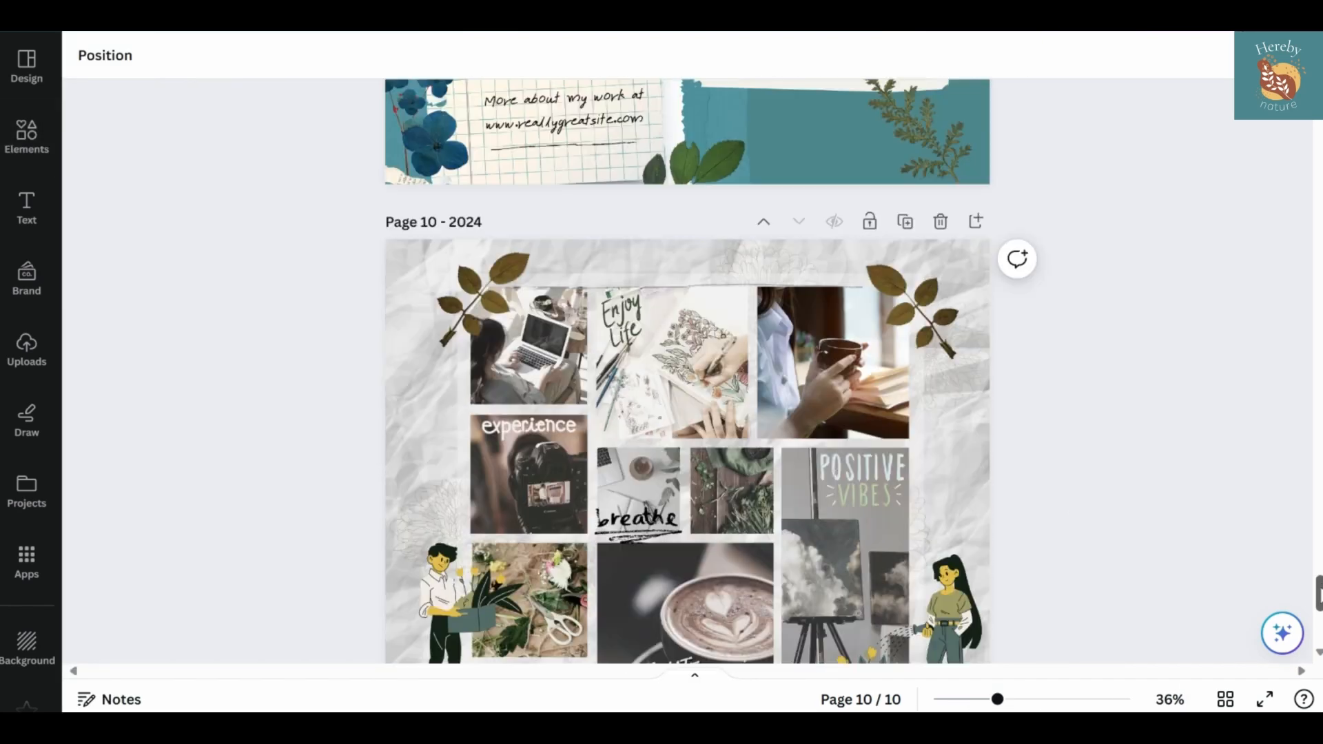
pyautogui.scroll(-2, 687, 372)
pyautogui.moveTo(996, 700); pyautogui.dragTo(1023, 699)
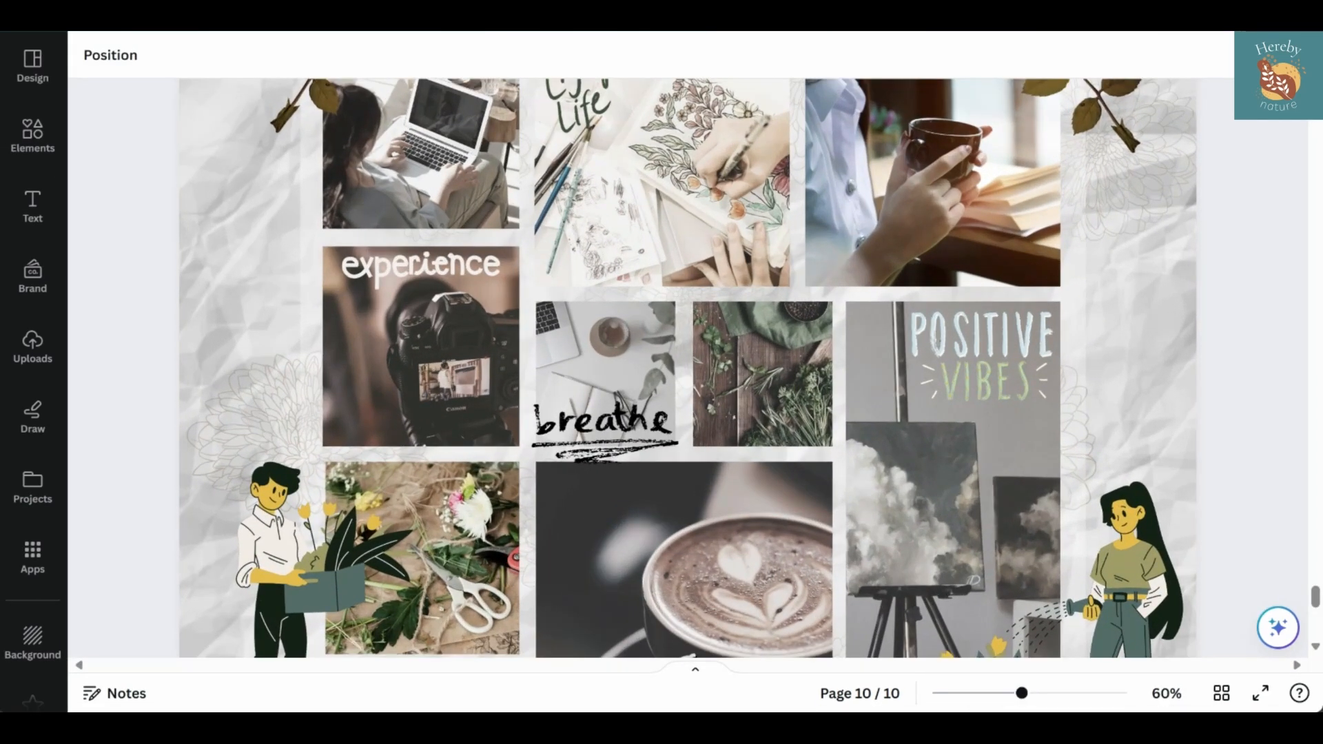
pyautogui.scroll(2, 687, 372)
pyautogui.scroll(-2, 687, 372)
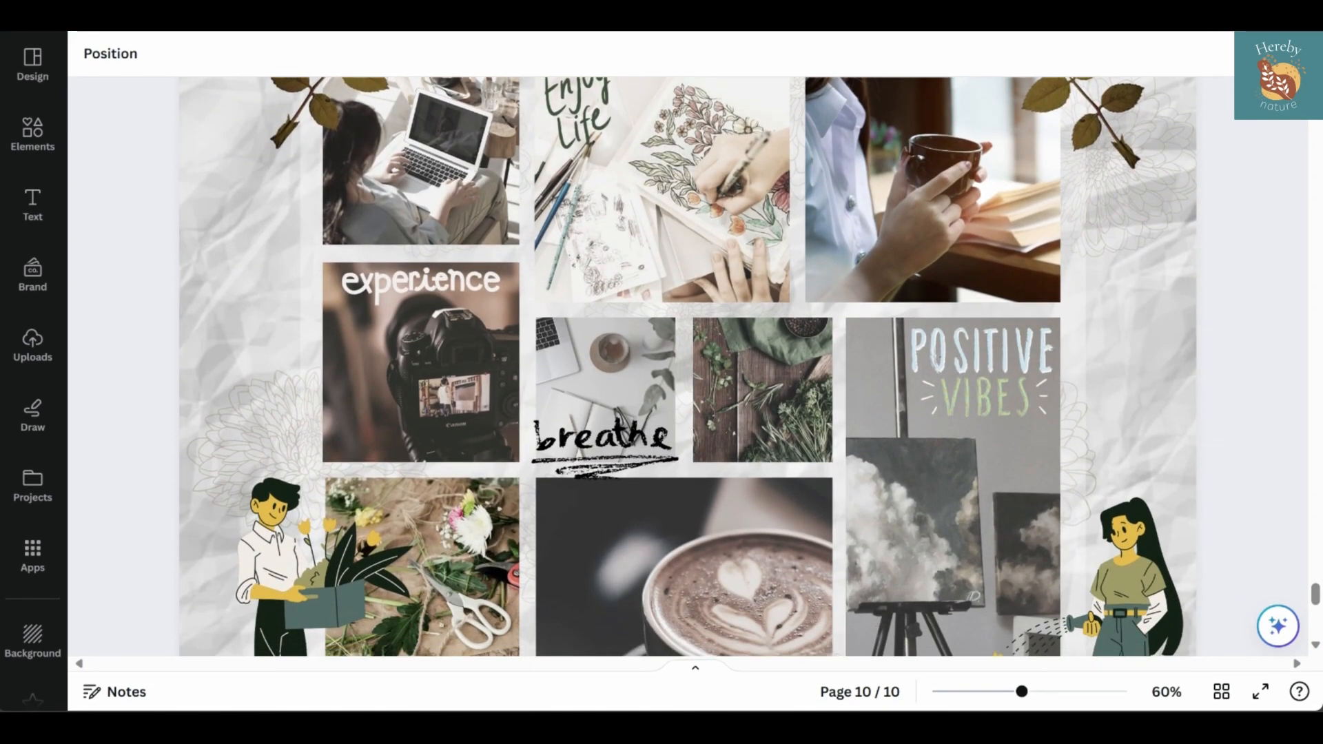
pyautogui.scroll(-2, 687, 372)
pyautogui.scroll(-2, 687, 372)
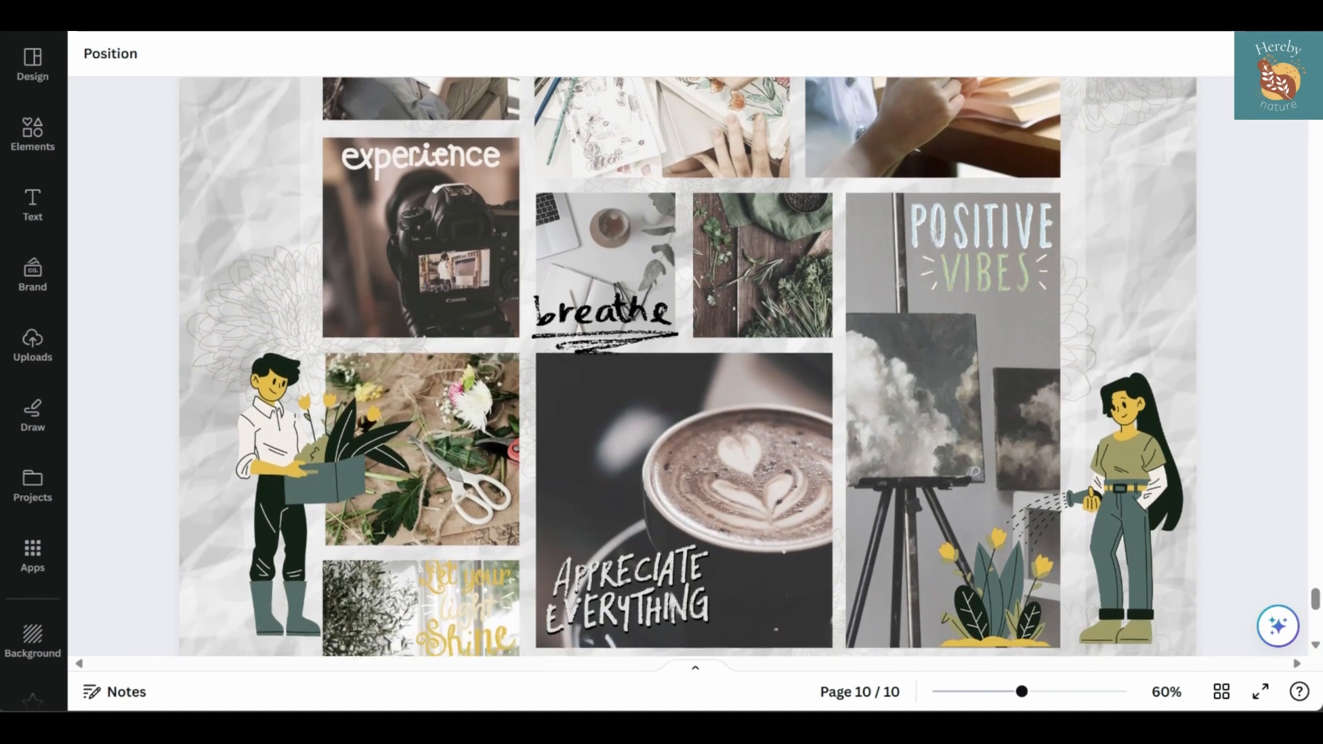
pyautogui.scroll(-3, 687, 372)
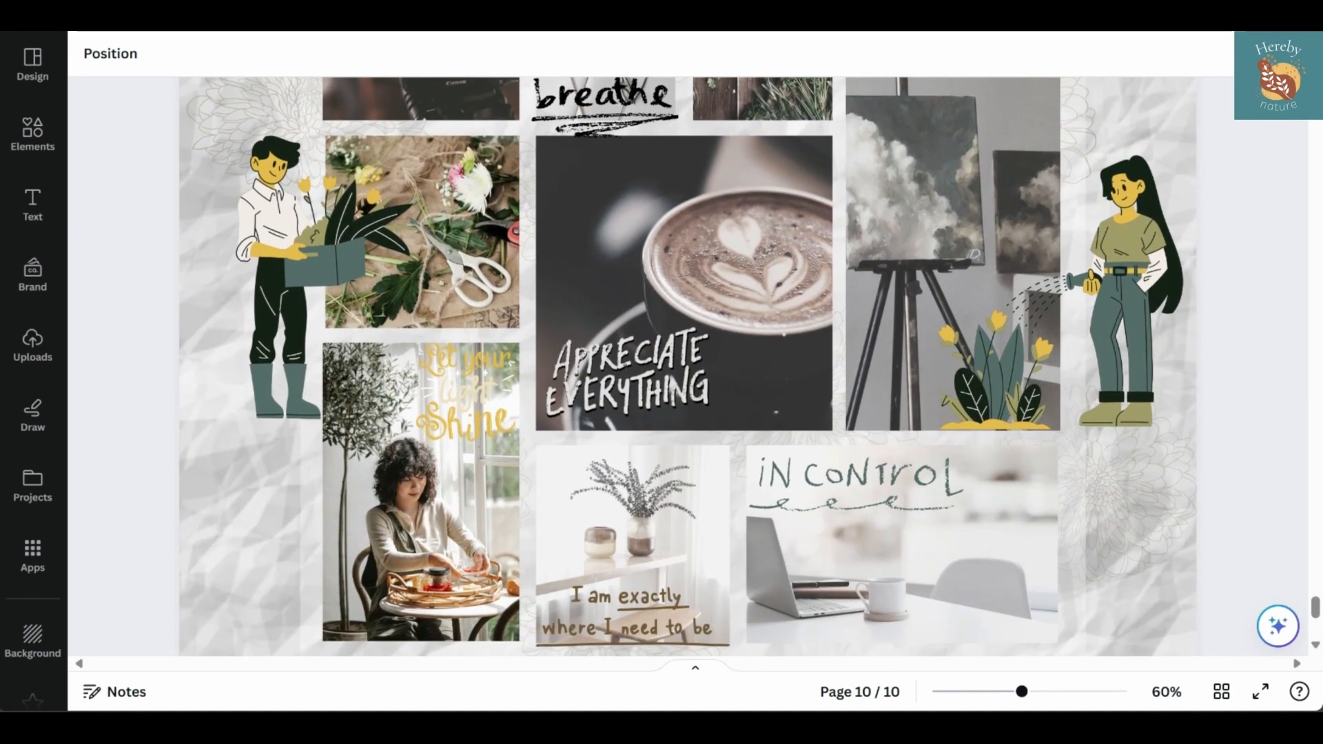
pyautogui.scroll(-3, 687, 372)
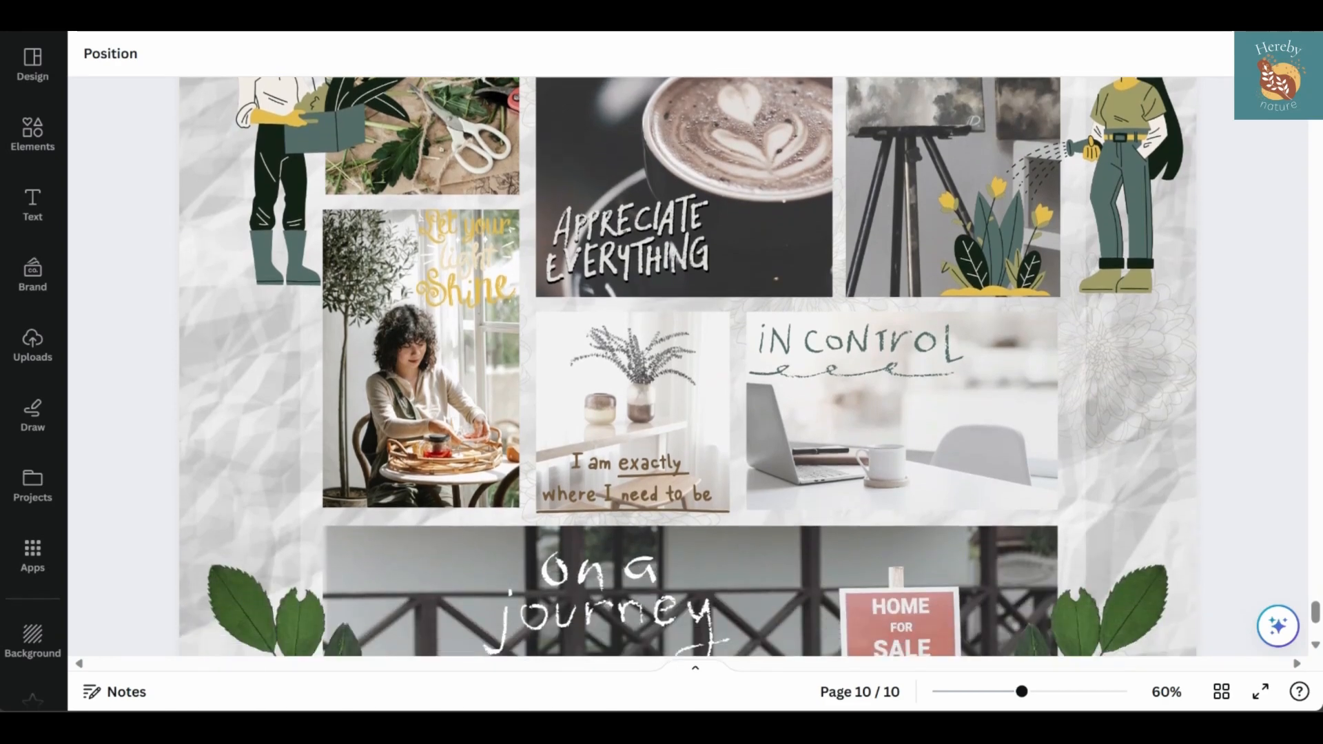
pyautogui.scroll(-3, 1276, 468)
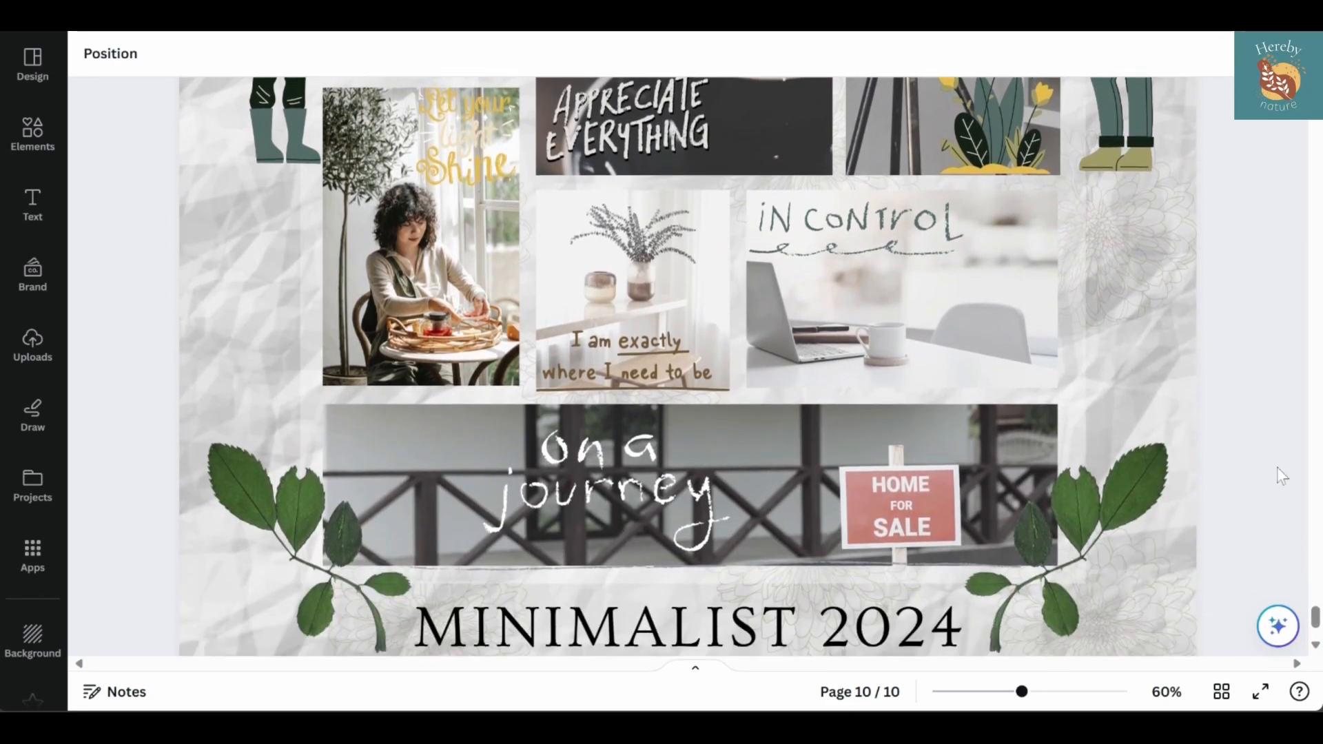
pyautogui.scroll(-3, 1277, 468)
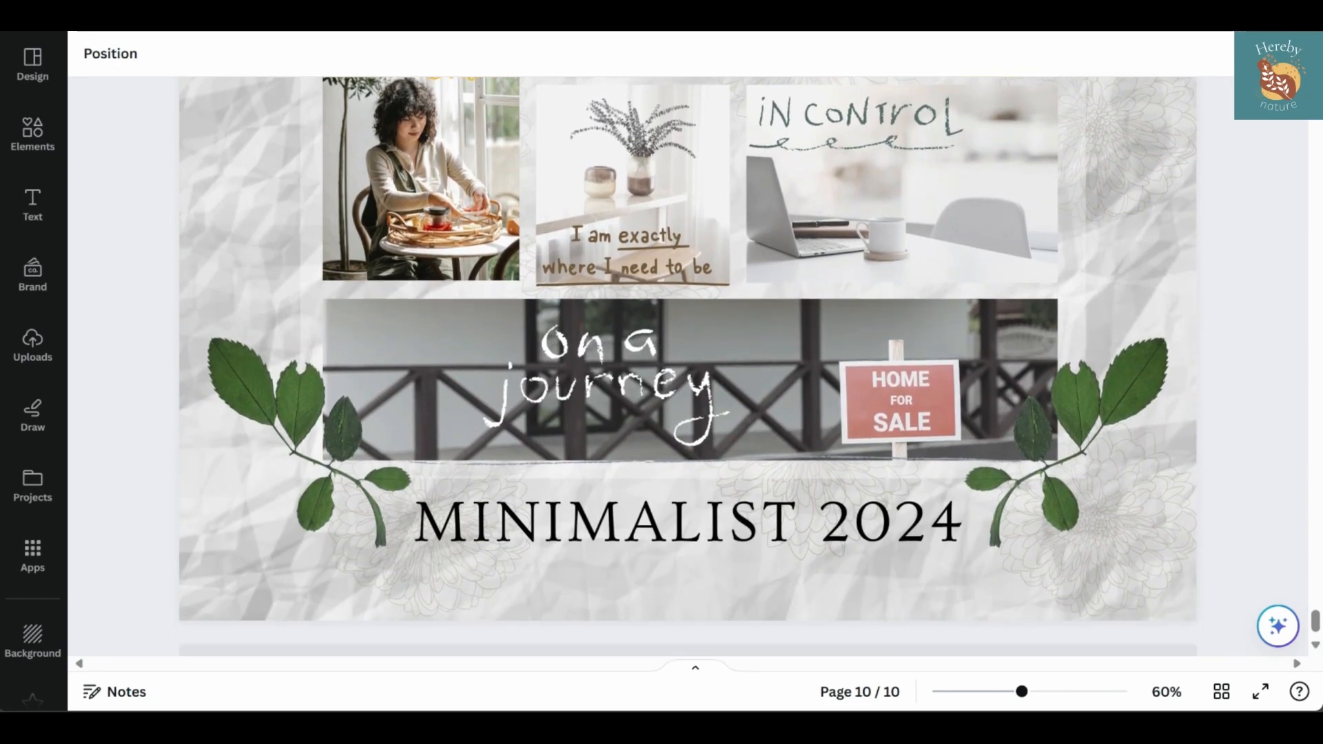